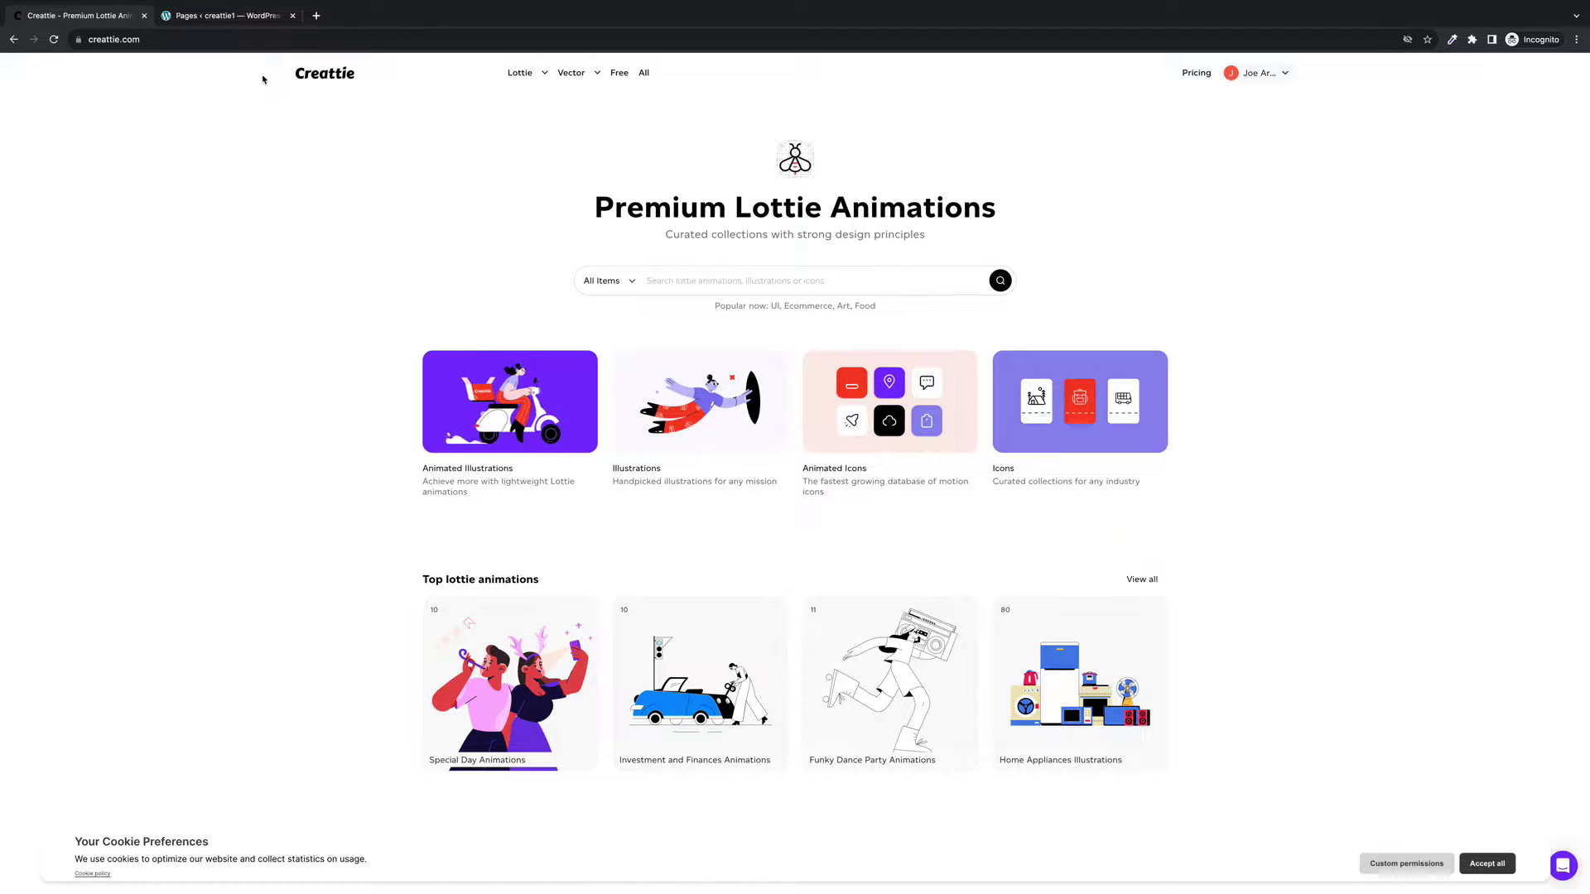
Switch to the WordPress admin and locate the WP Extra File Types plugin among the installed plugins.
click(243, 17)
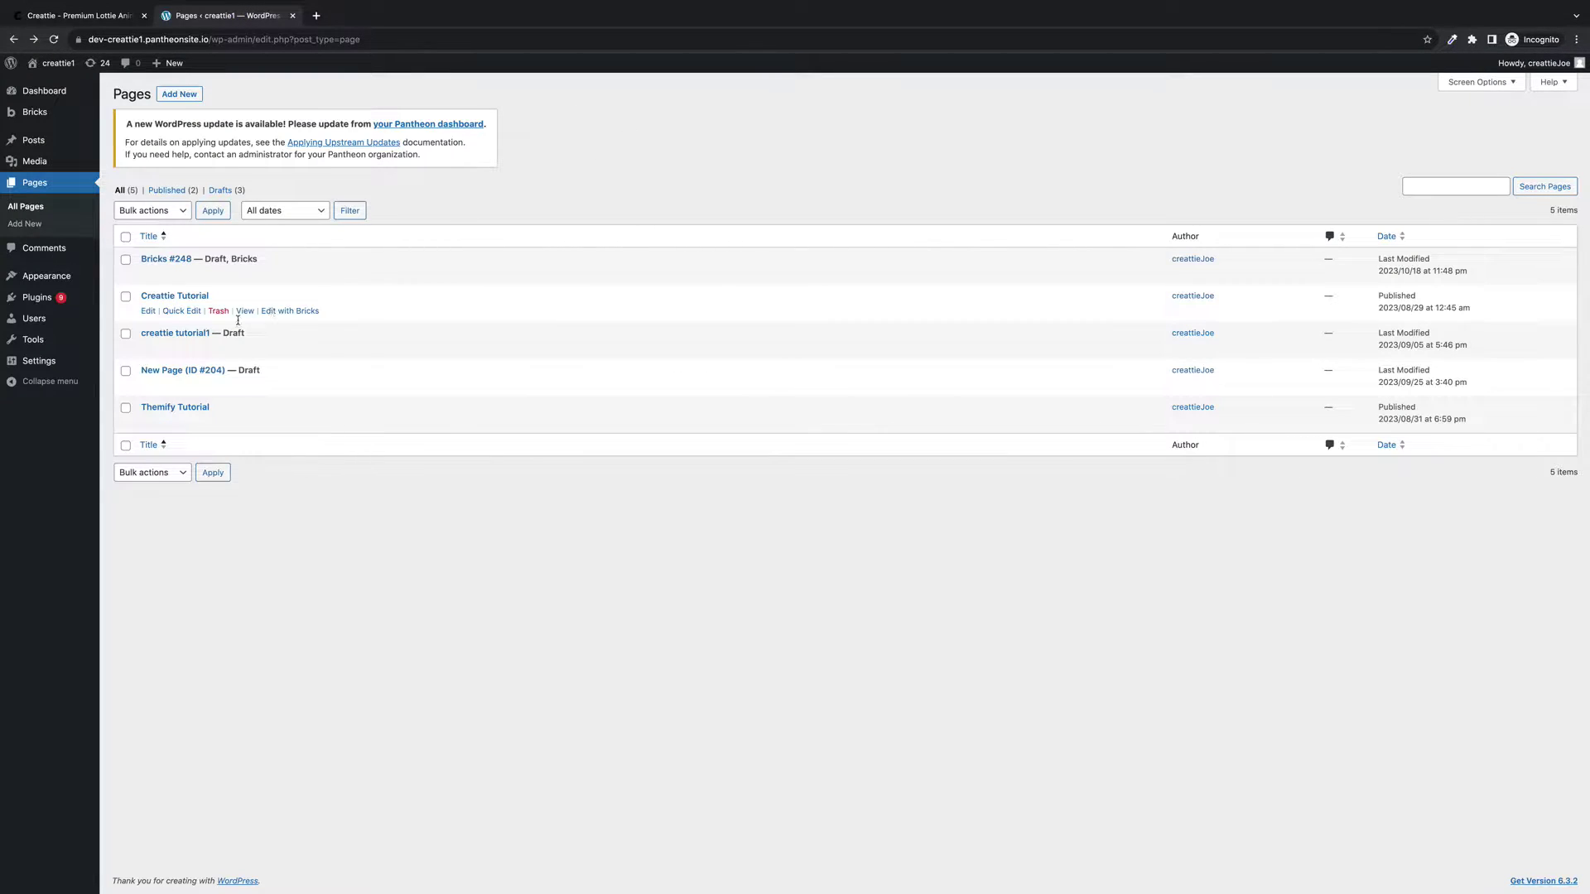
mouse_move(37, 302)
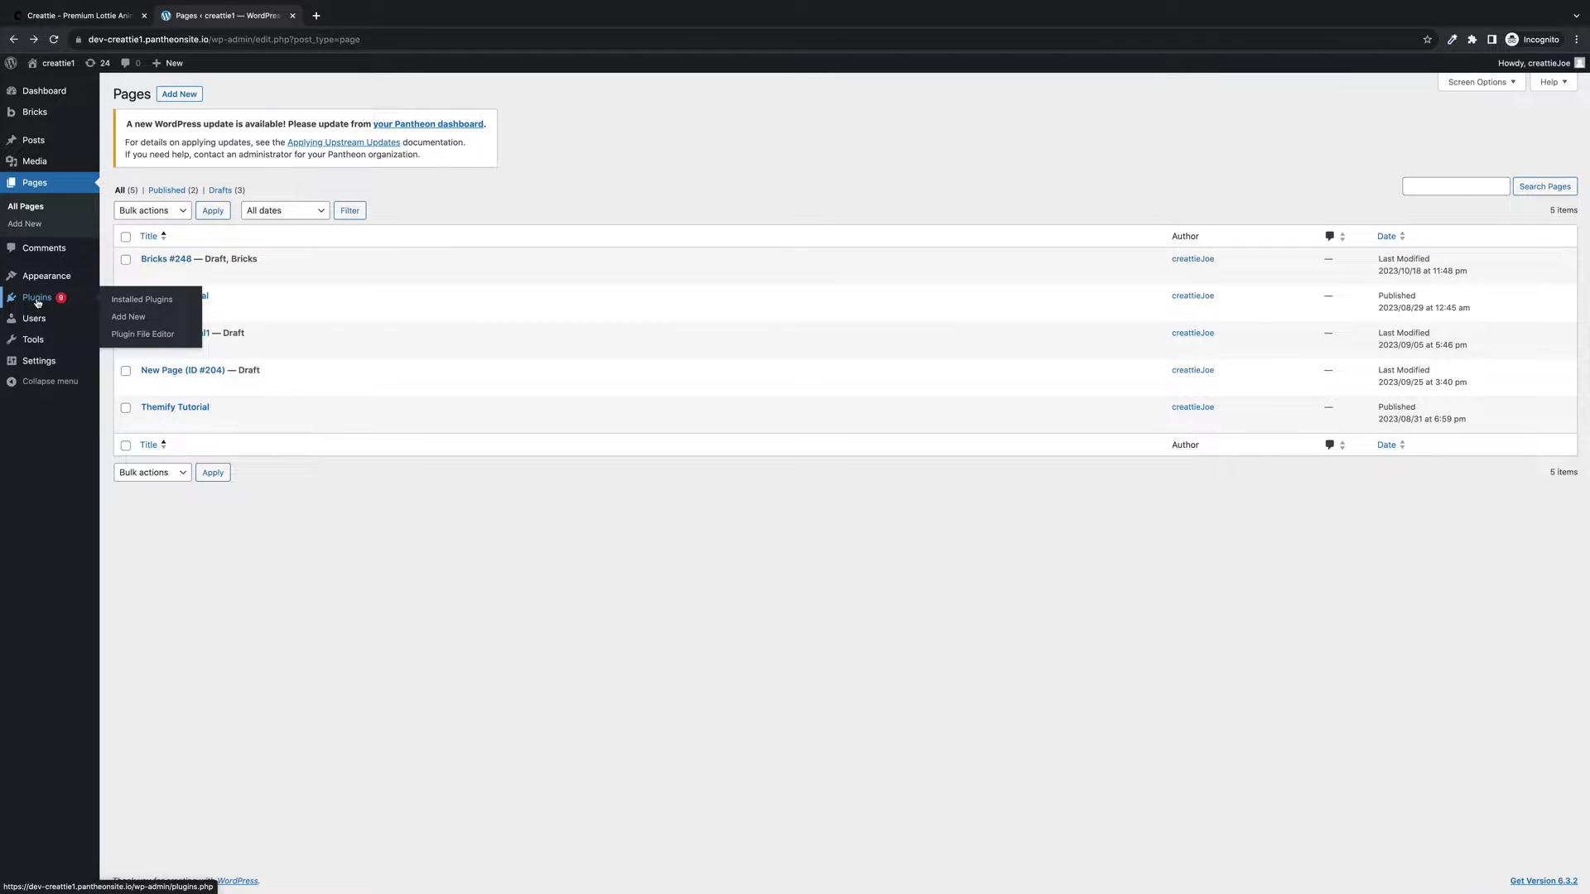
click(136, 300)
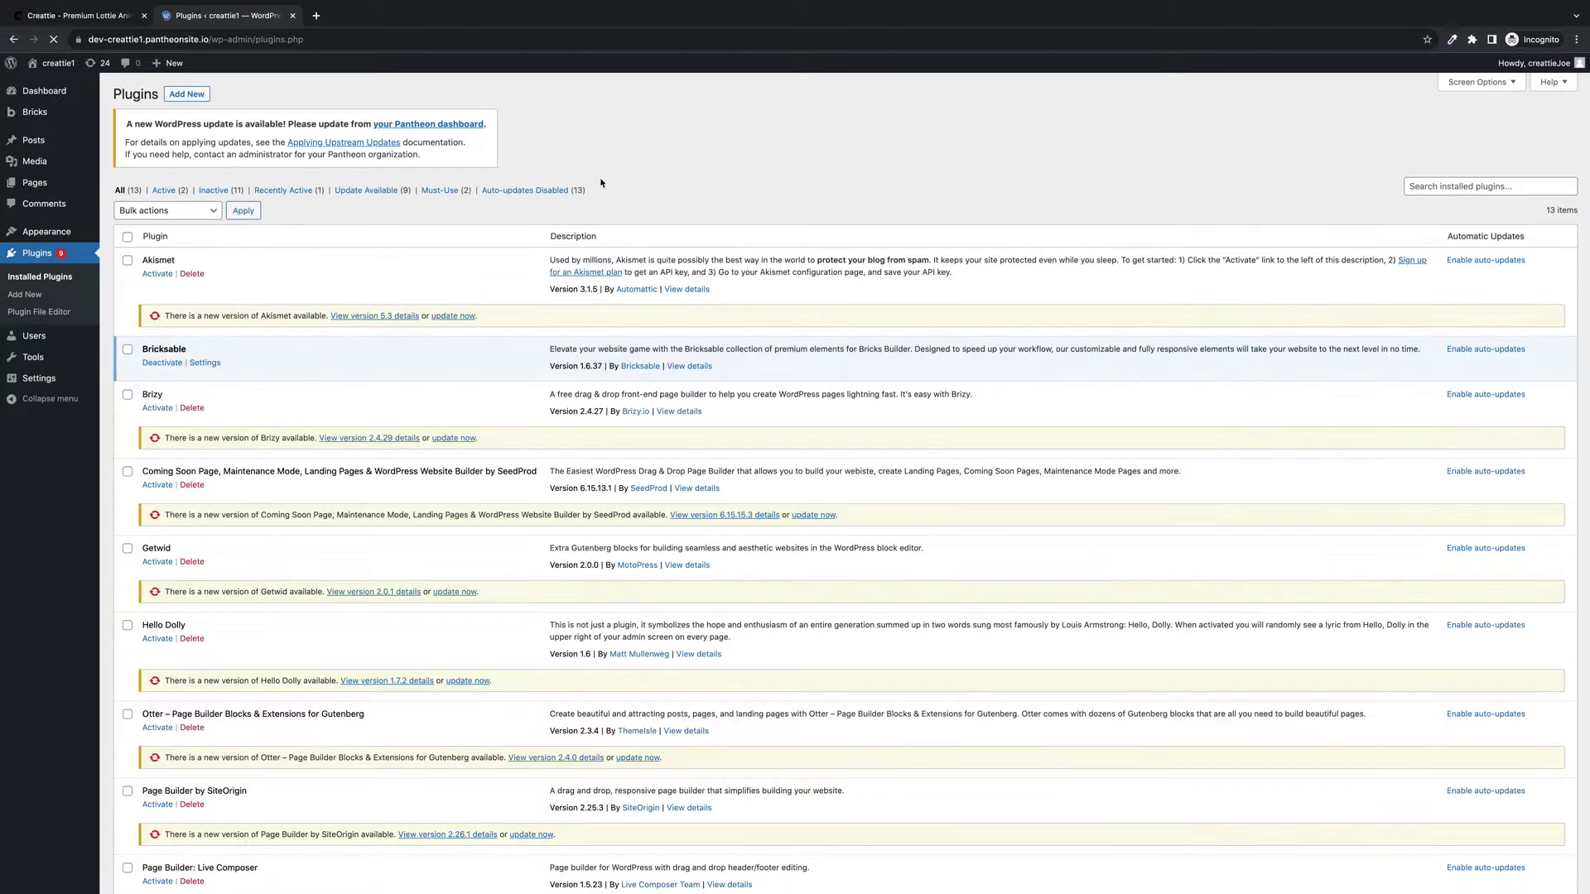
scroll(481, 336, down, 5)
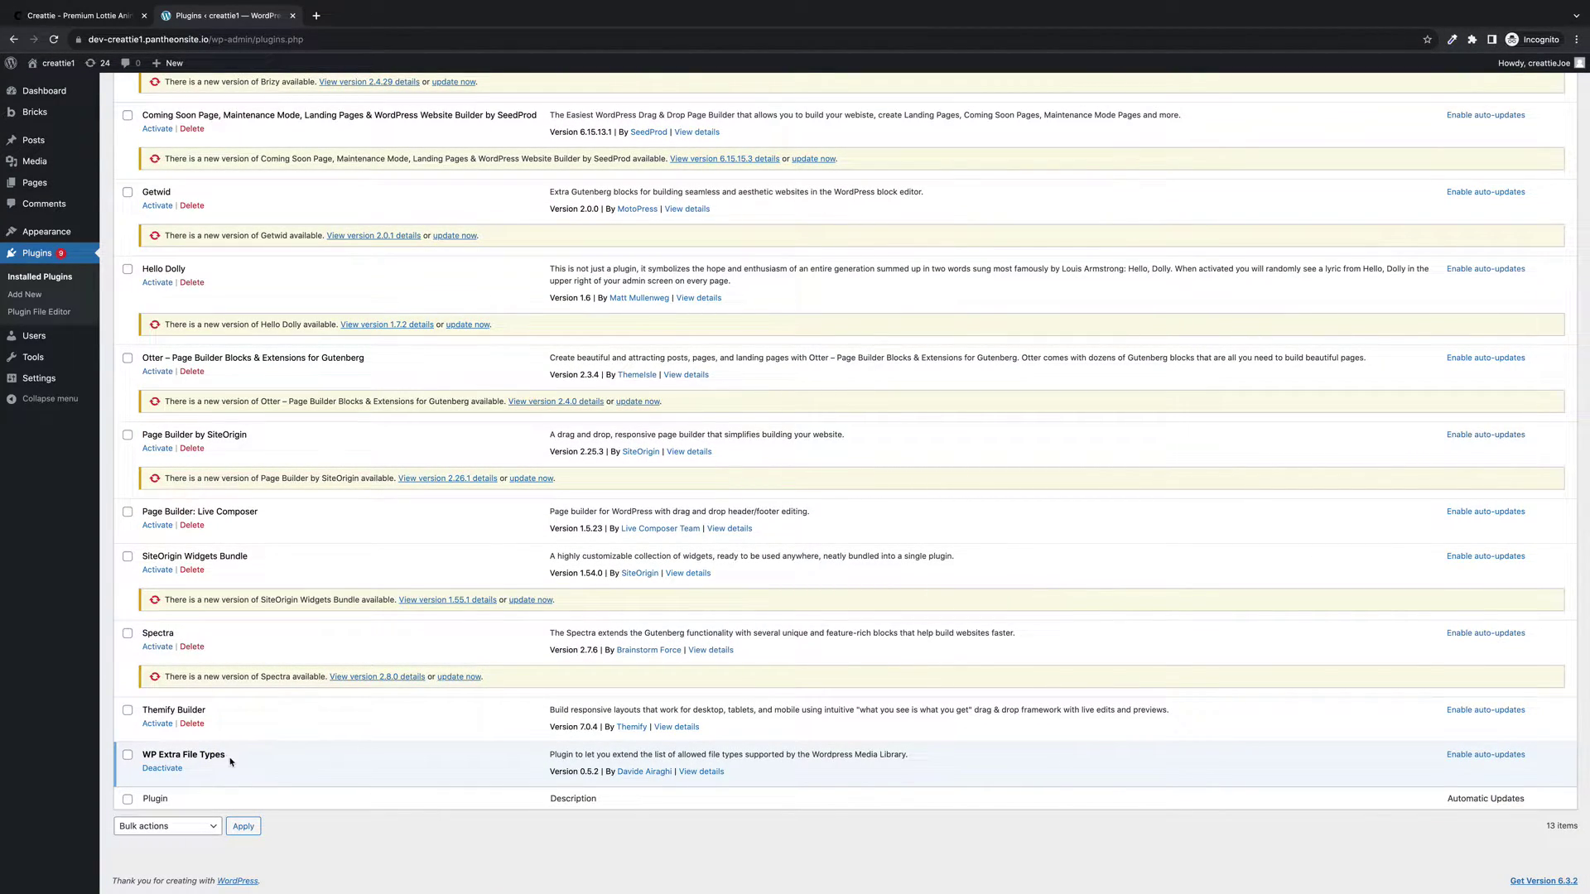
drag(239, 762, 136, 754)
Search the directory of new plugins for "extra file types".
click(24, 294)
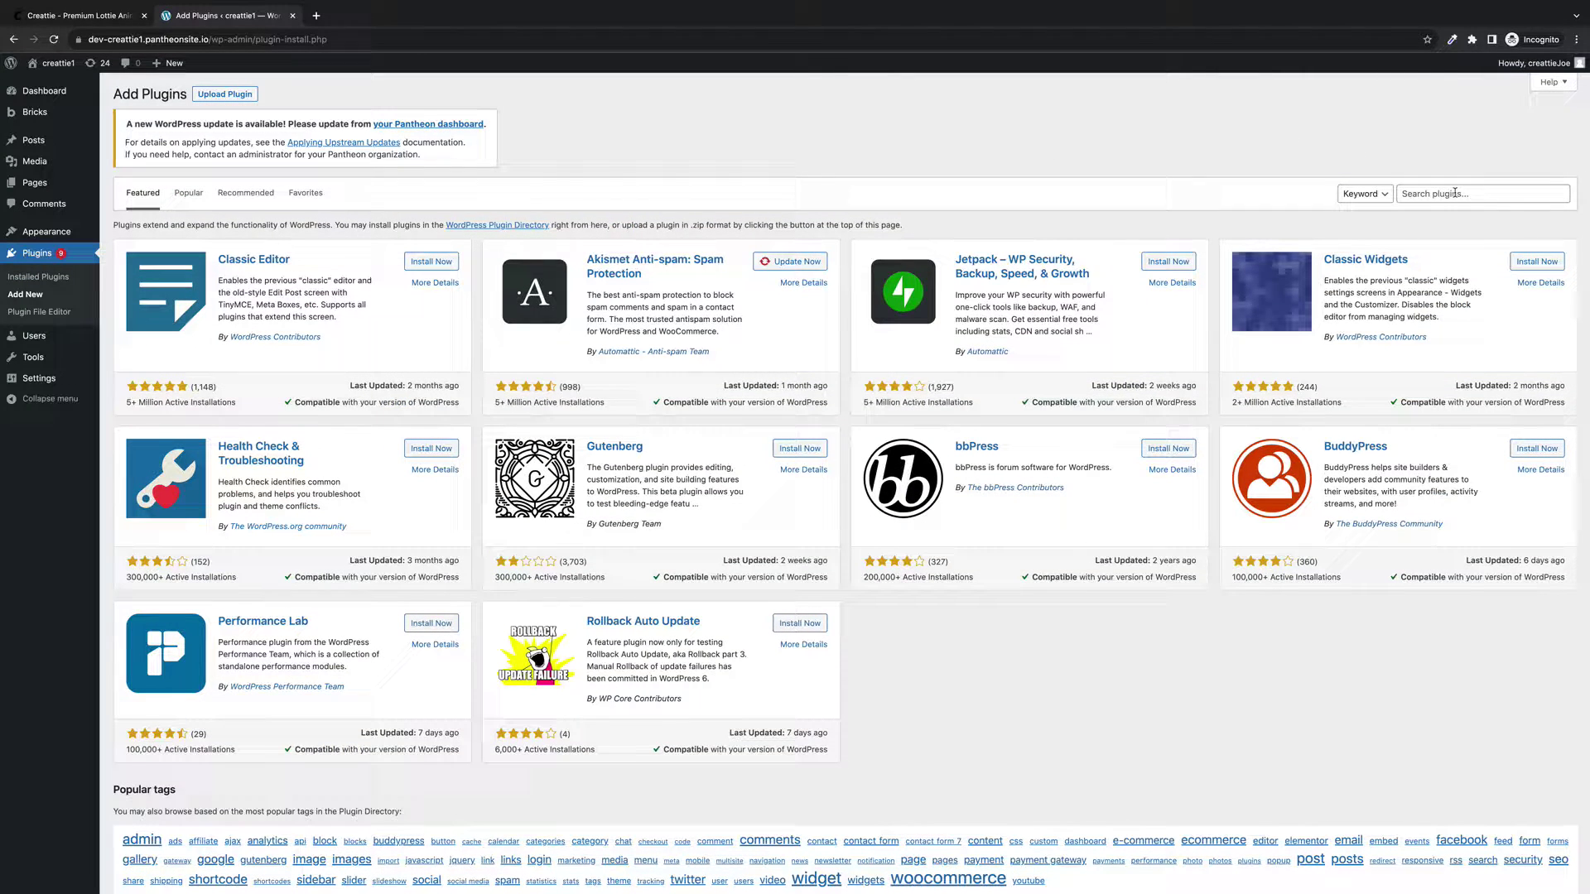
click(1455, 193)
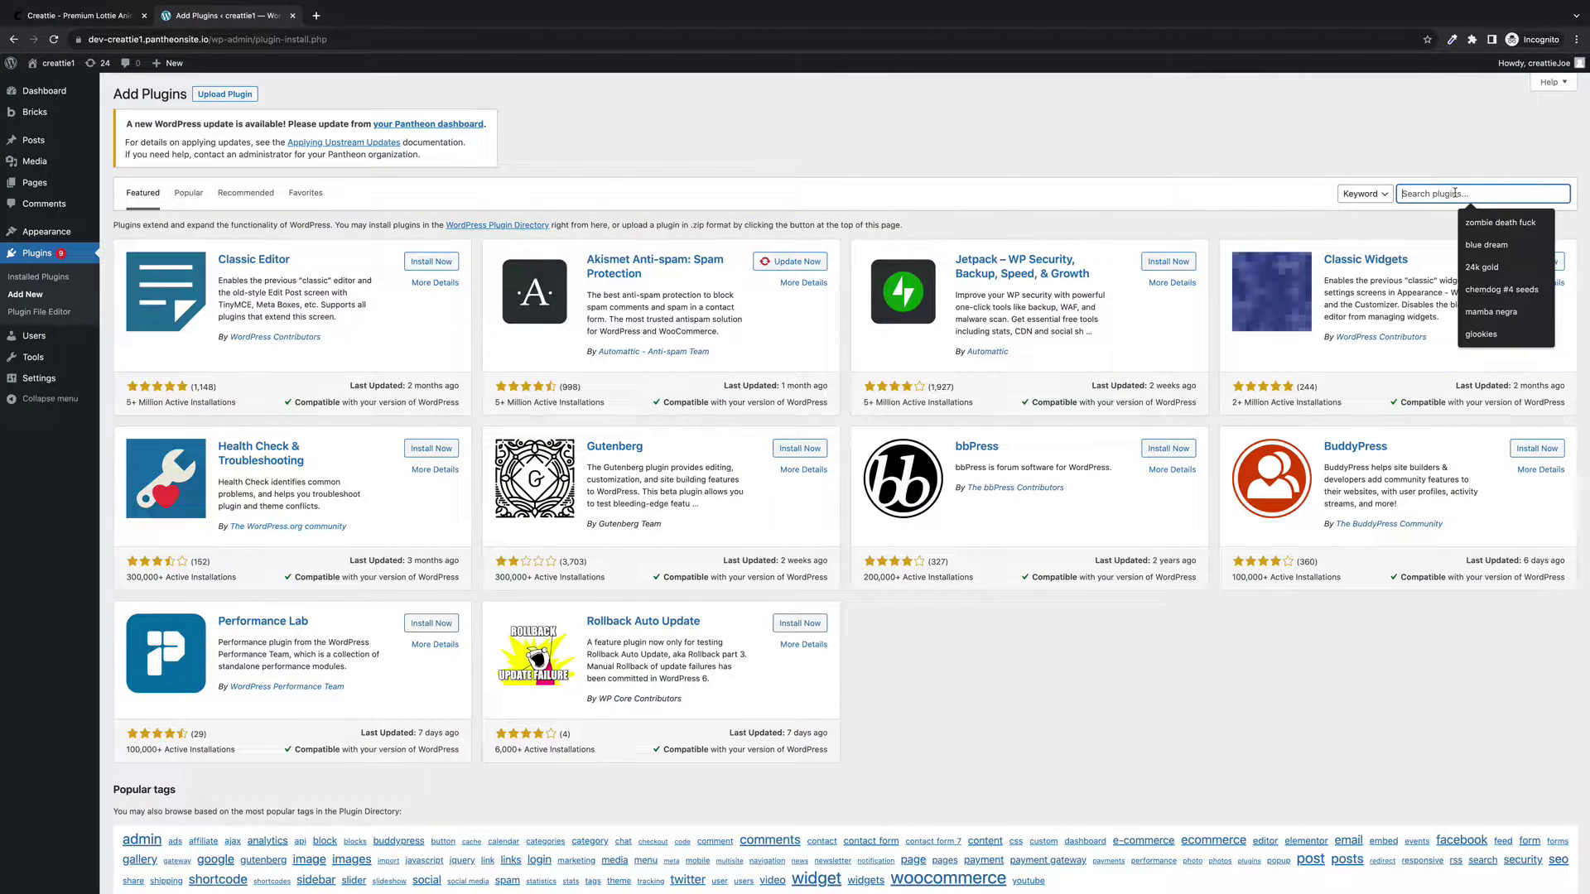
text(extra f)
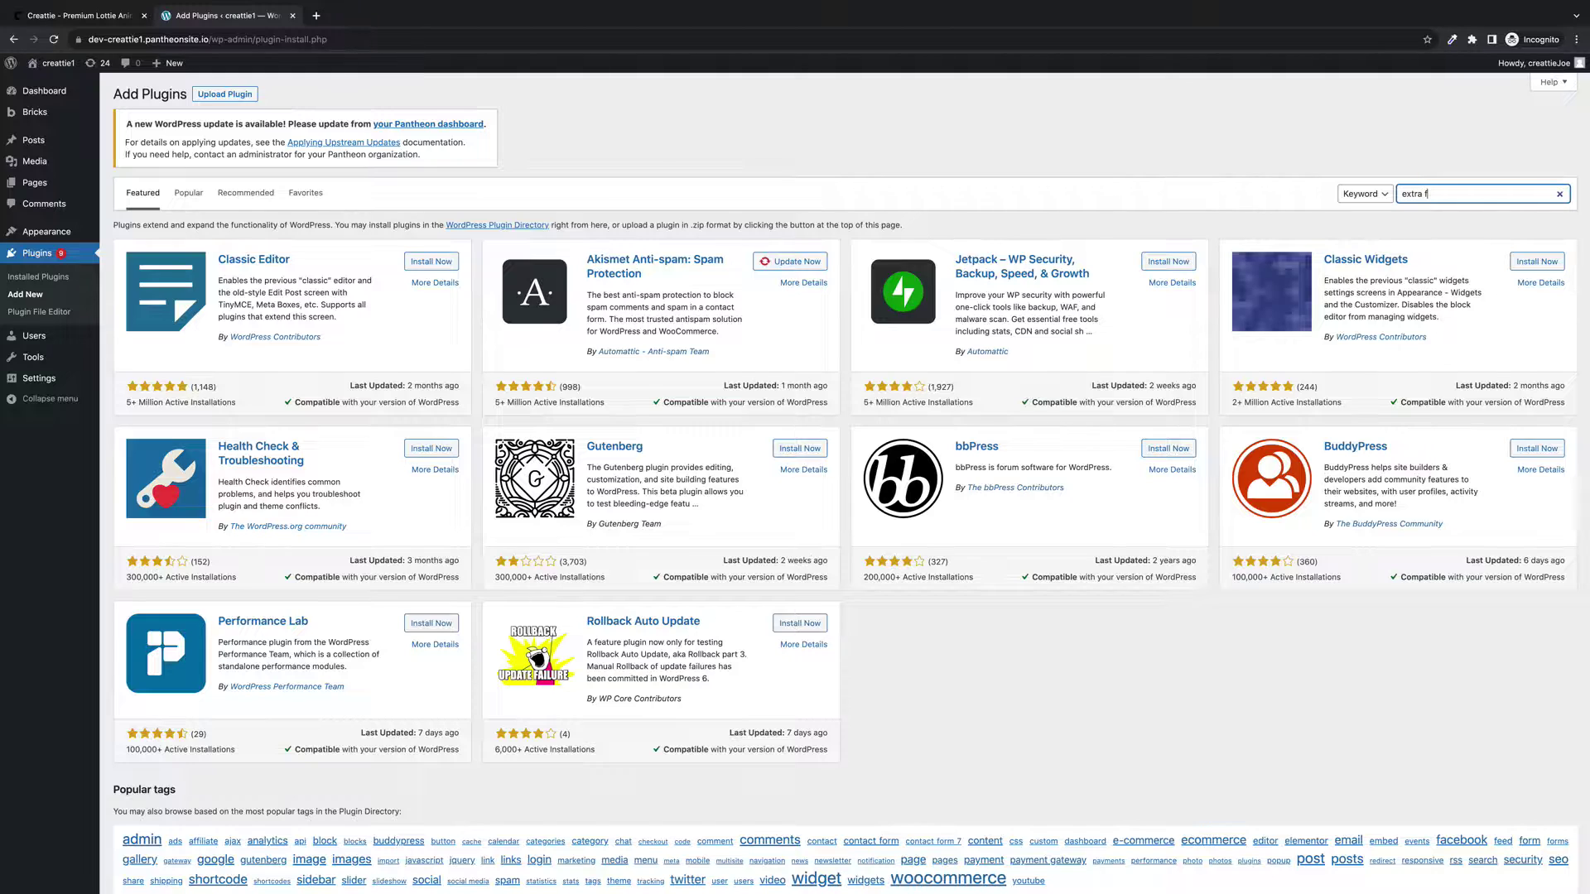
text(ile types)
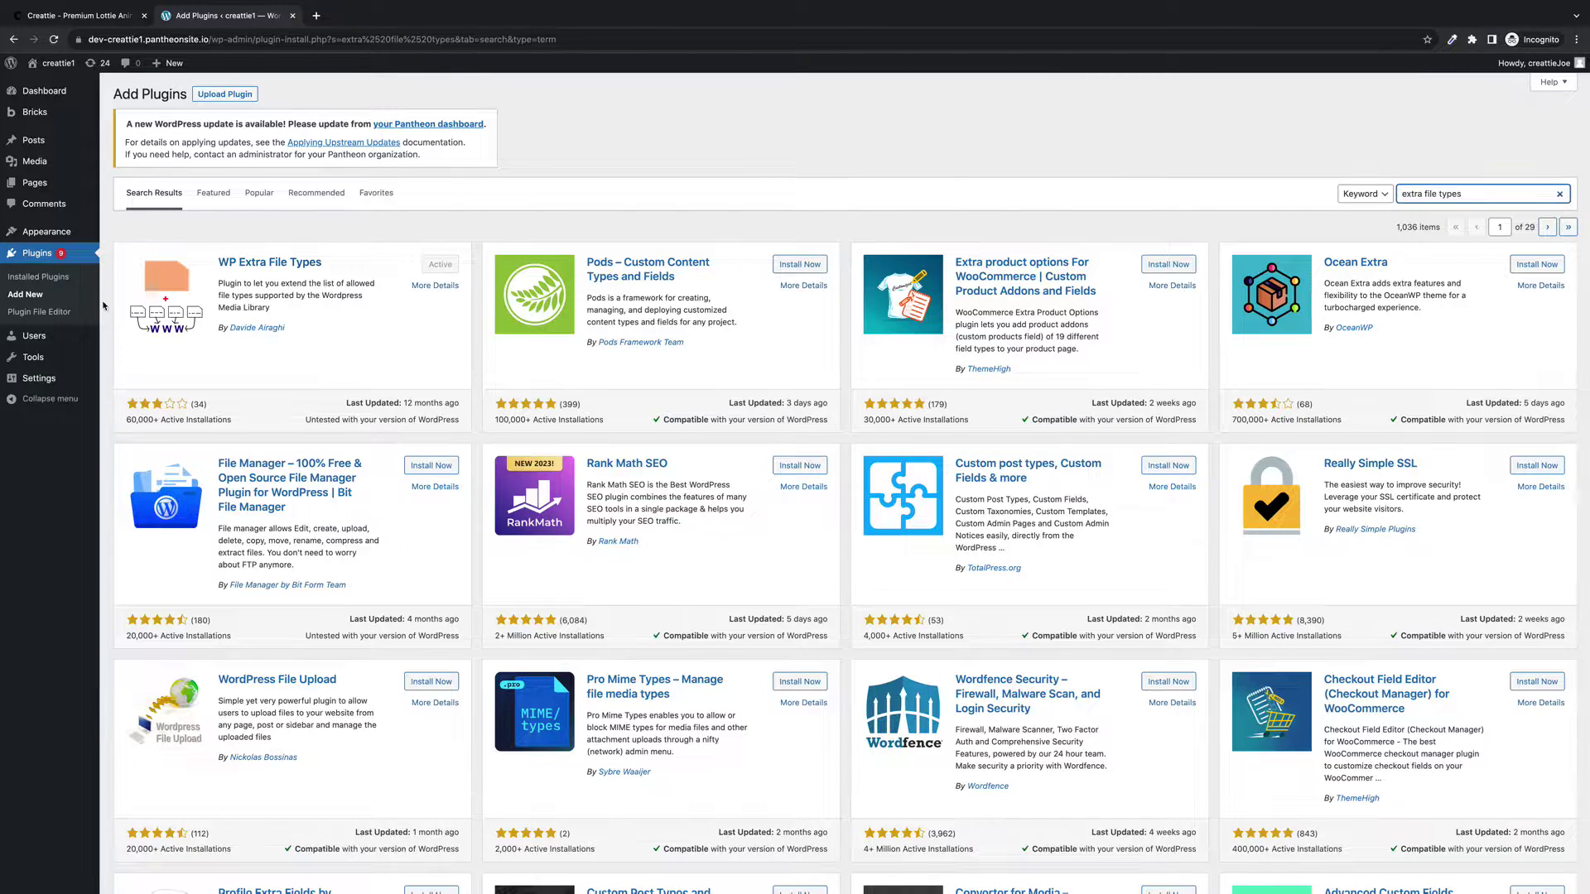
Open the Extra File Types settings and review the "Check only file extensions" option and the list of uploadable file types.
mouse_move(45, 387)
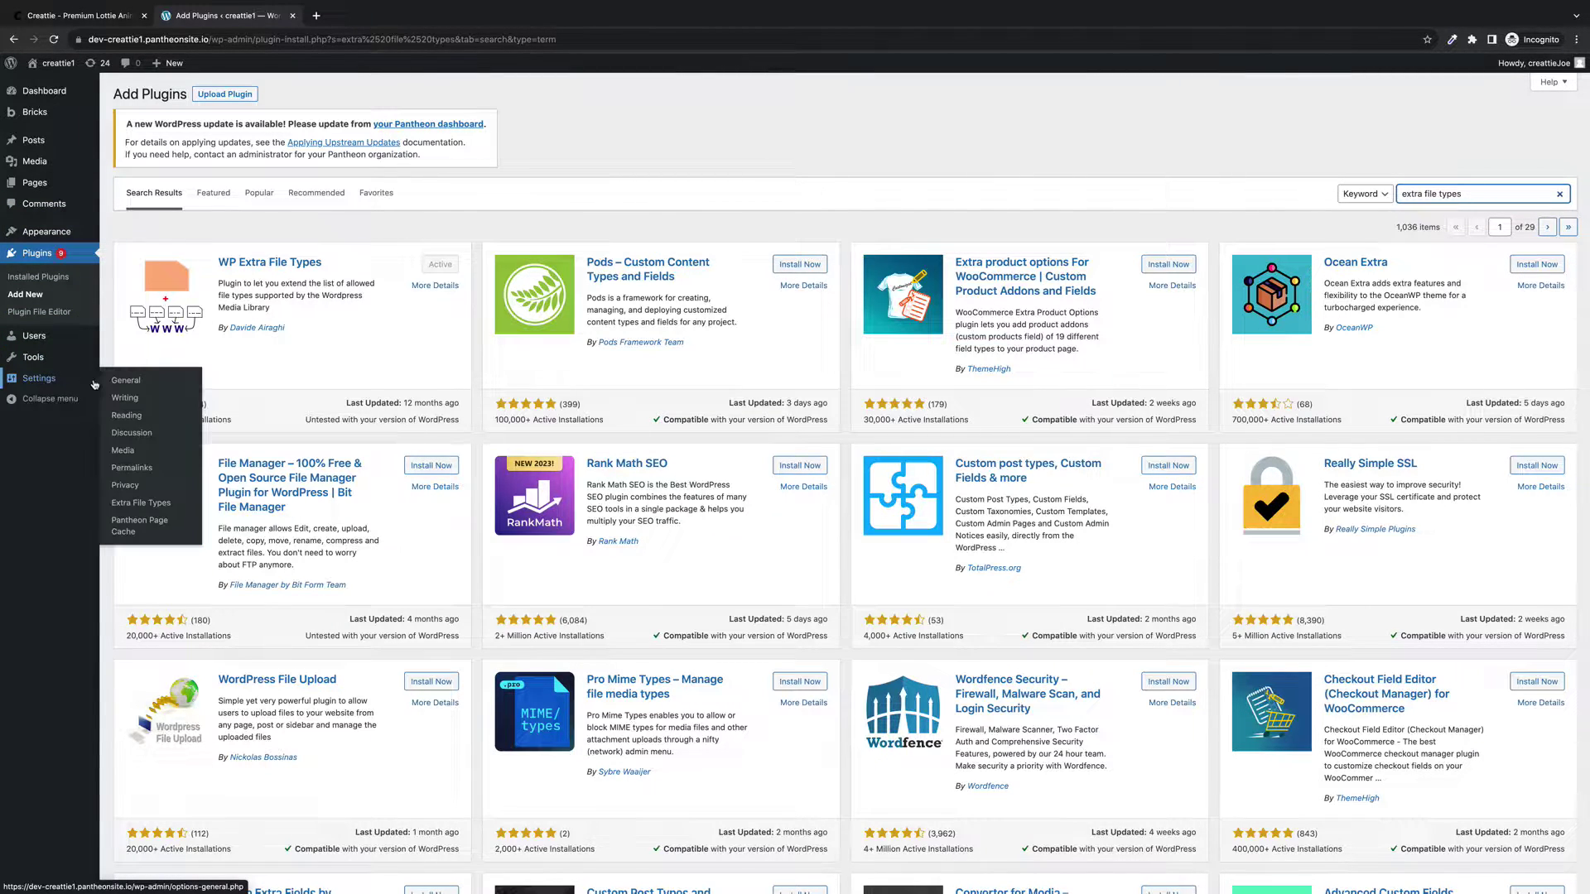
click(141, 504)
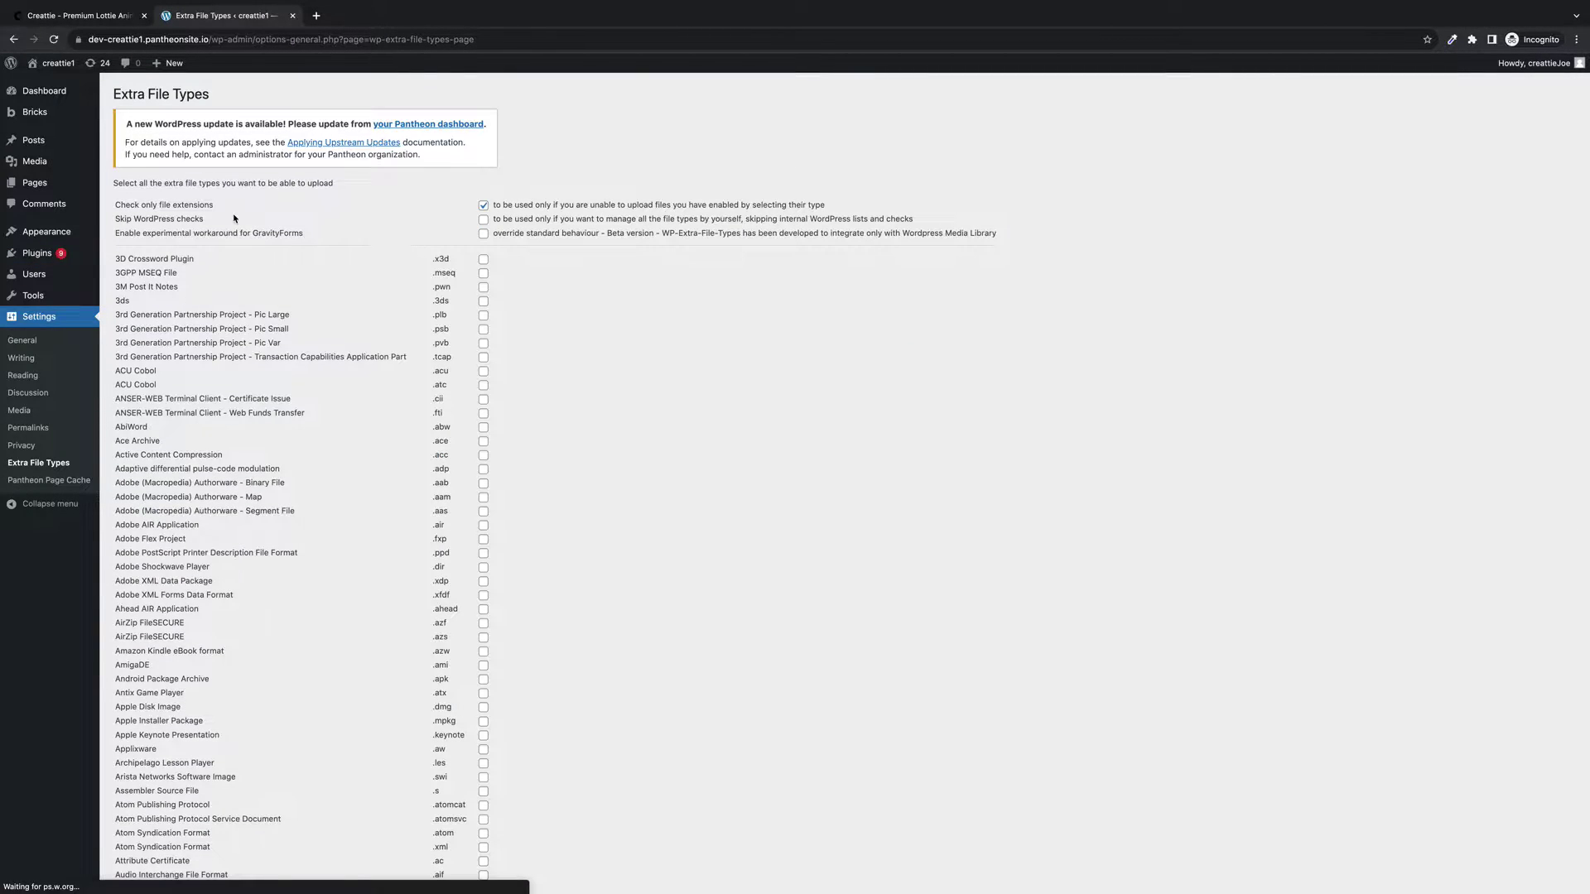
drag(116, 206, 217, 205)
scroll(636, 343, down, 20)
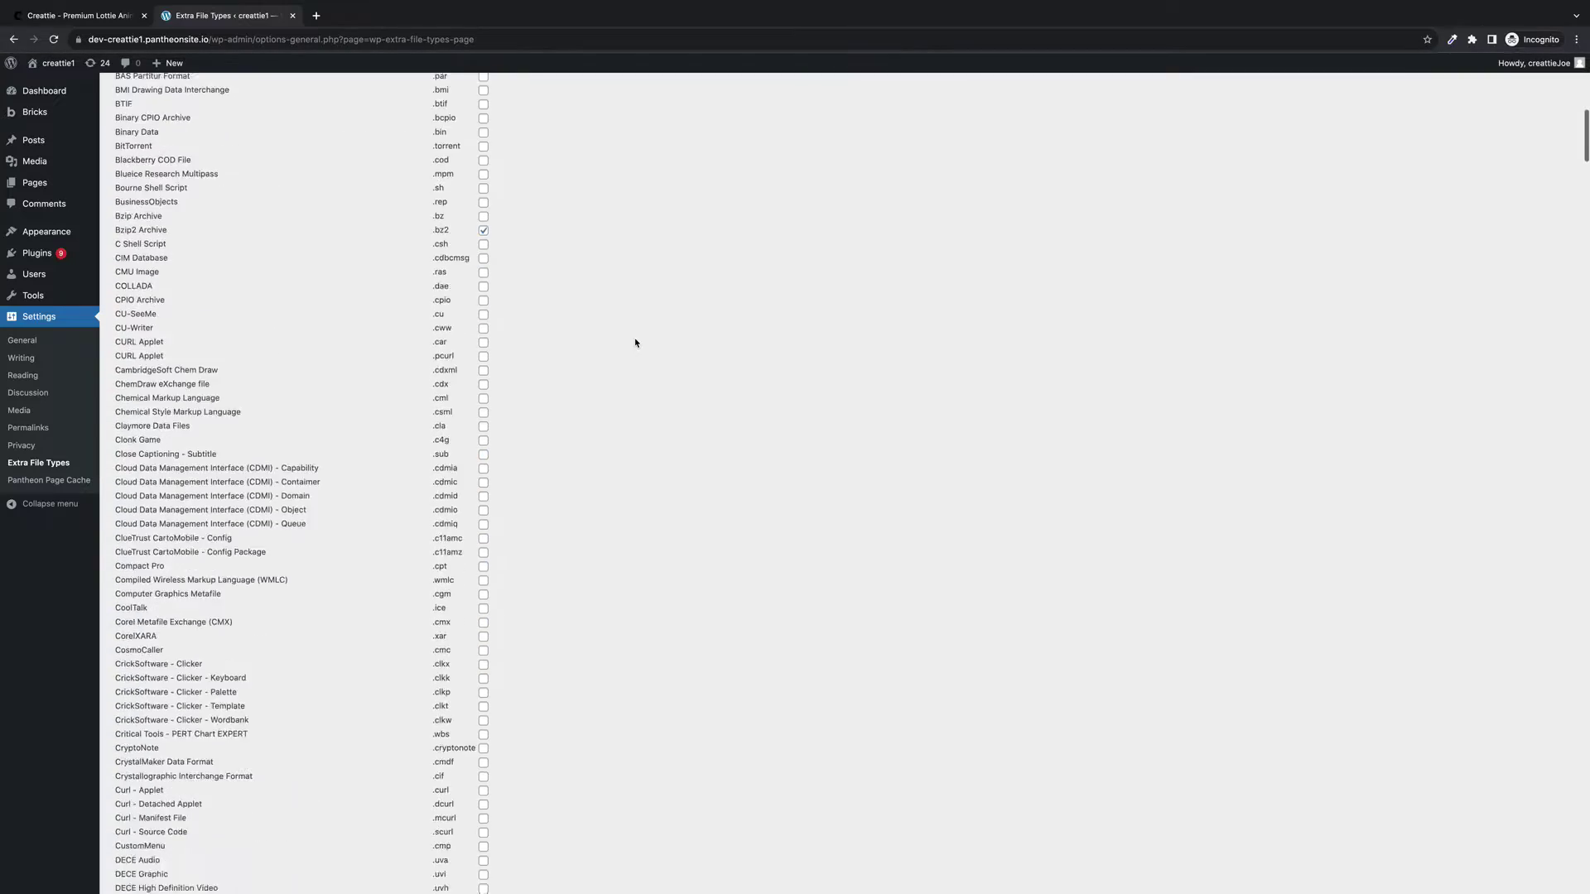
scroll(636, 343, down, 20)
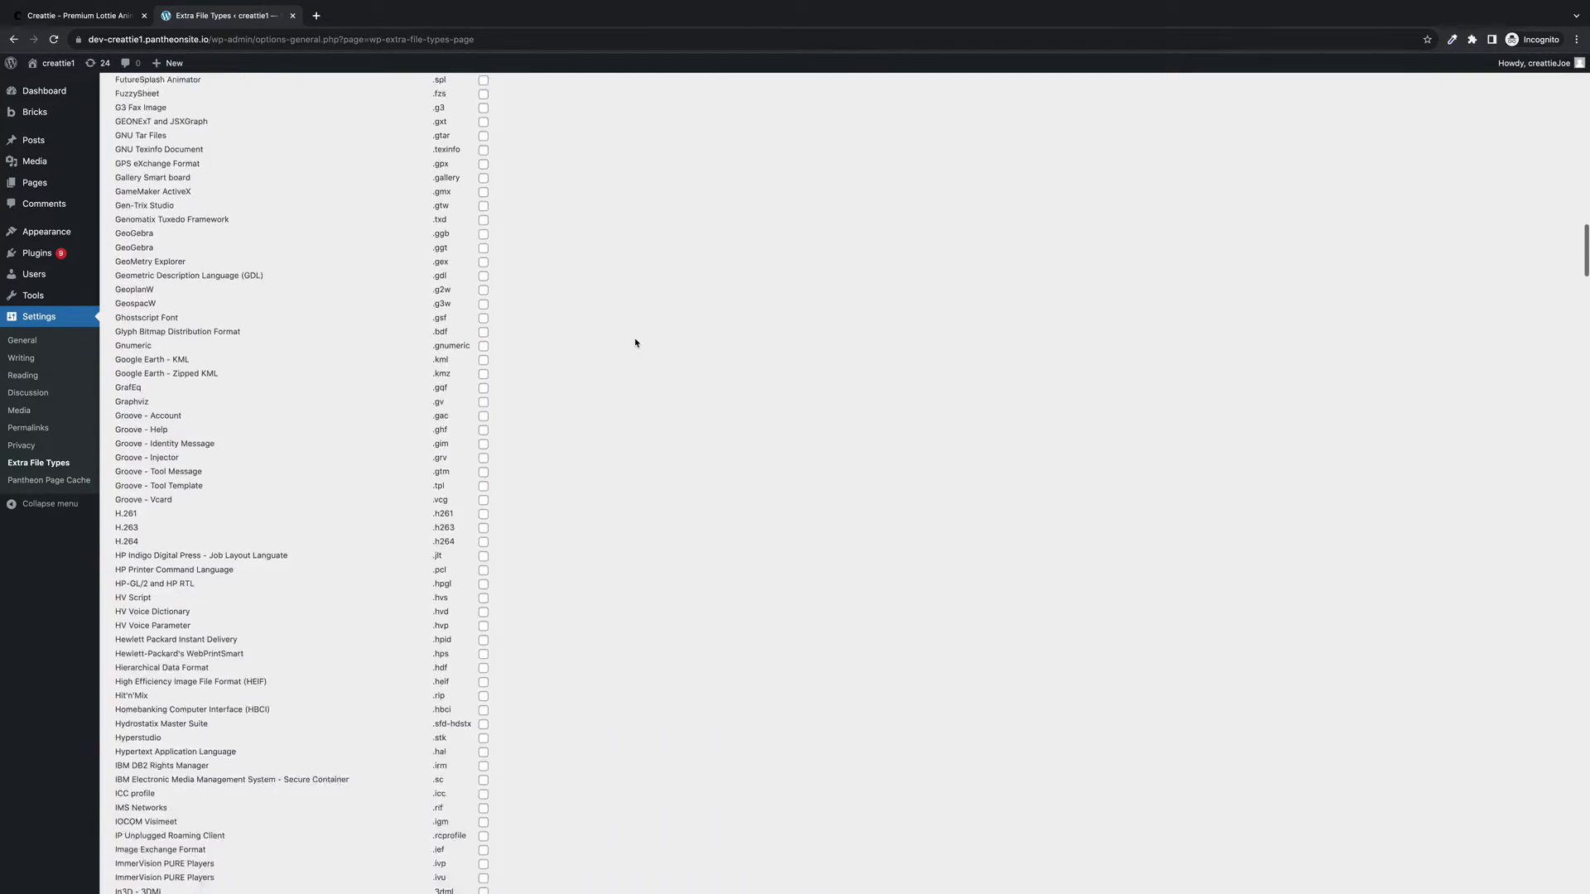
scroll(635, 343, down, 8)
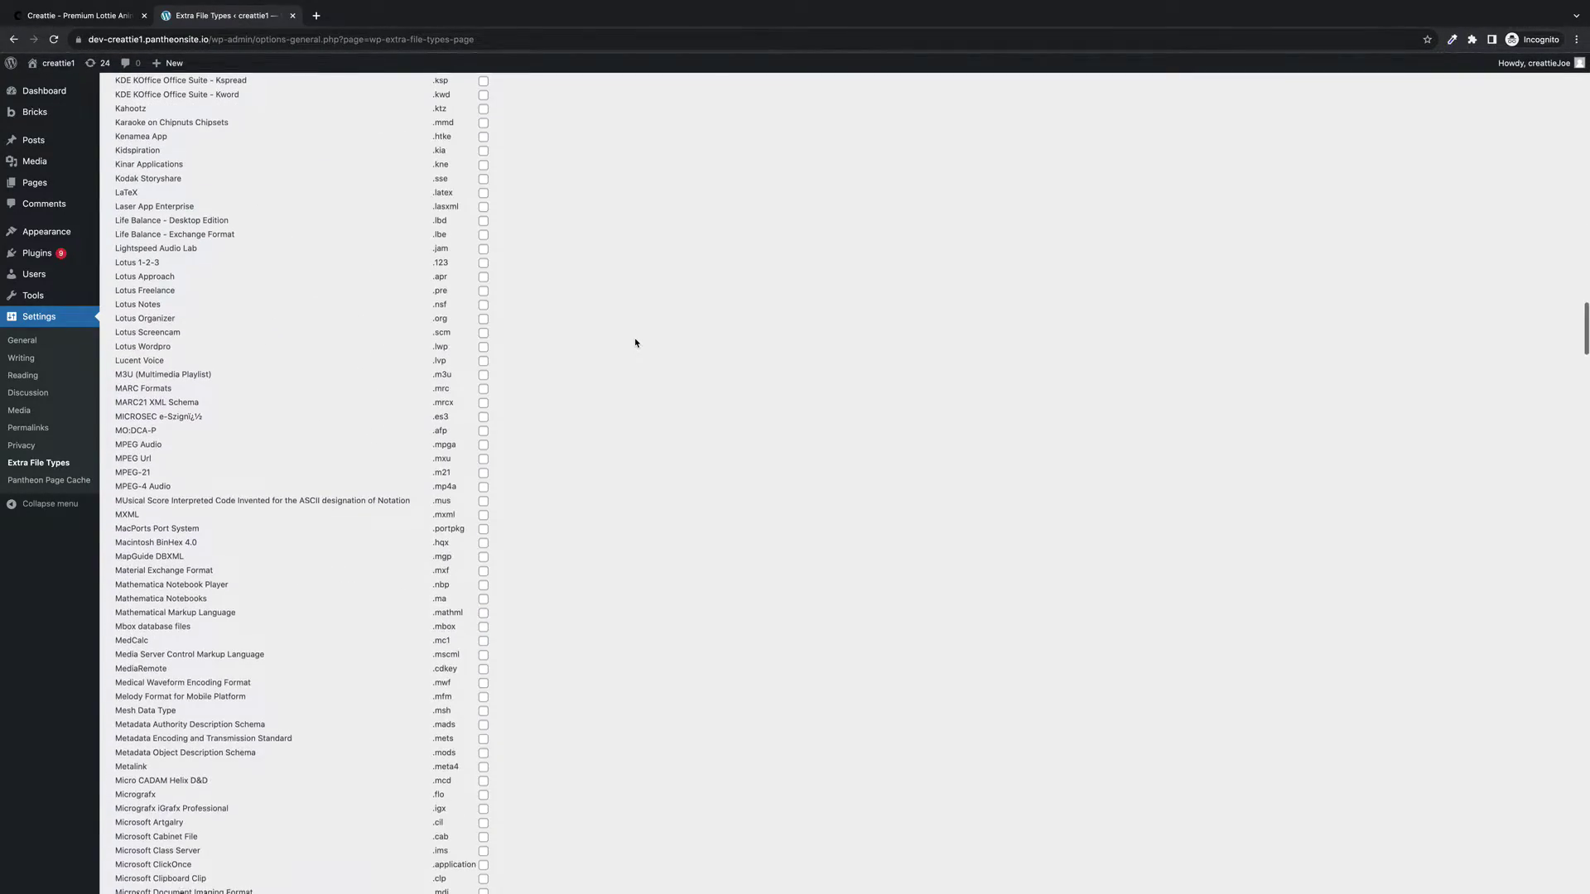
scroll(636, 343, down, 20)
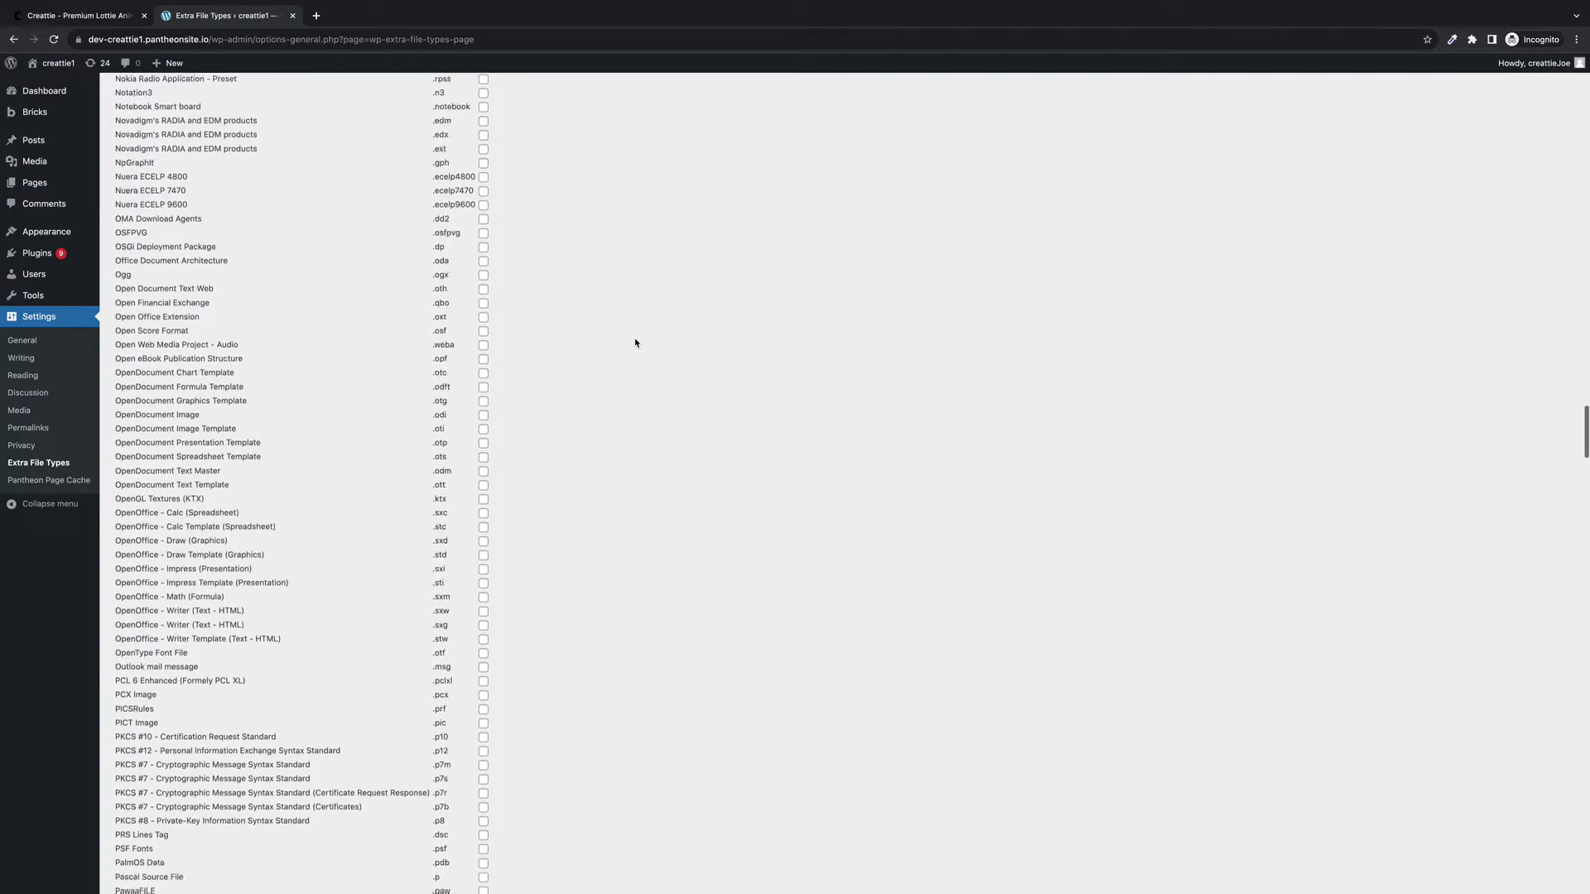
scroll(636, 343, down, 10)
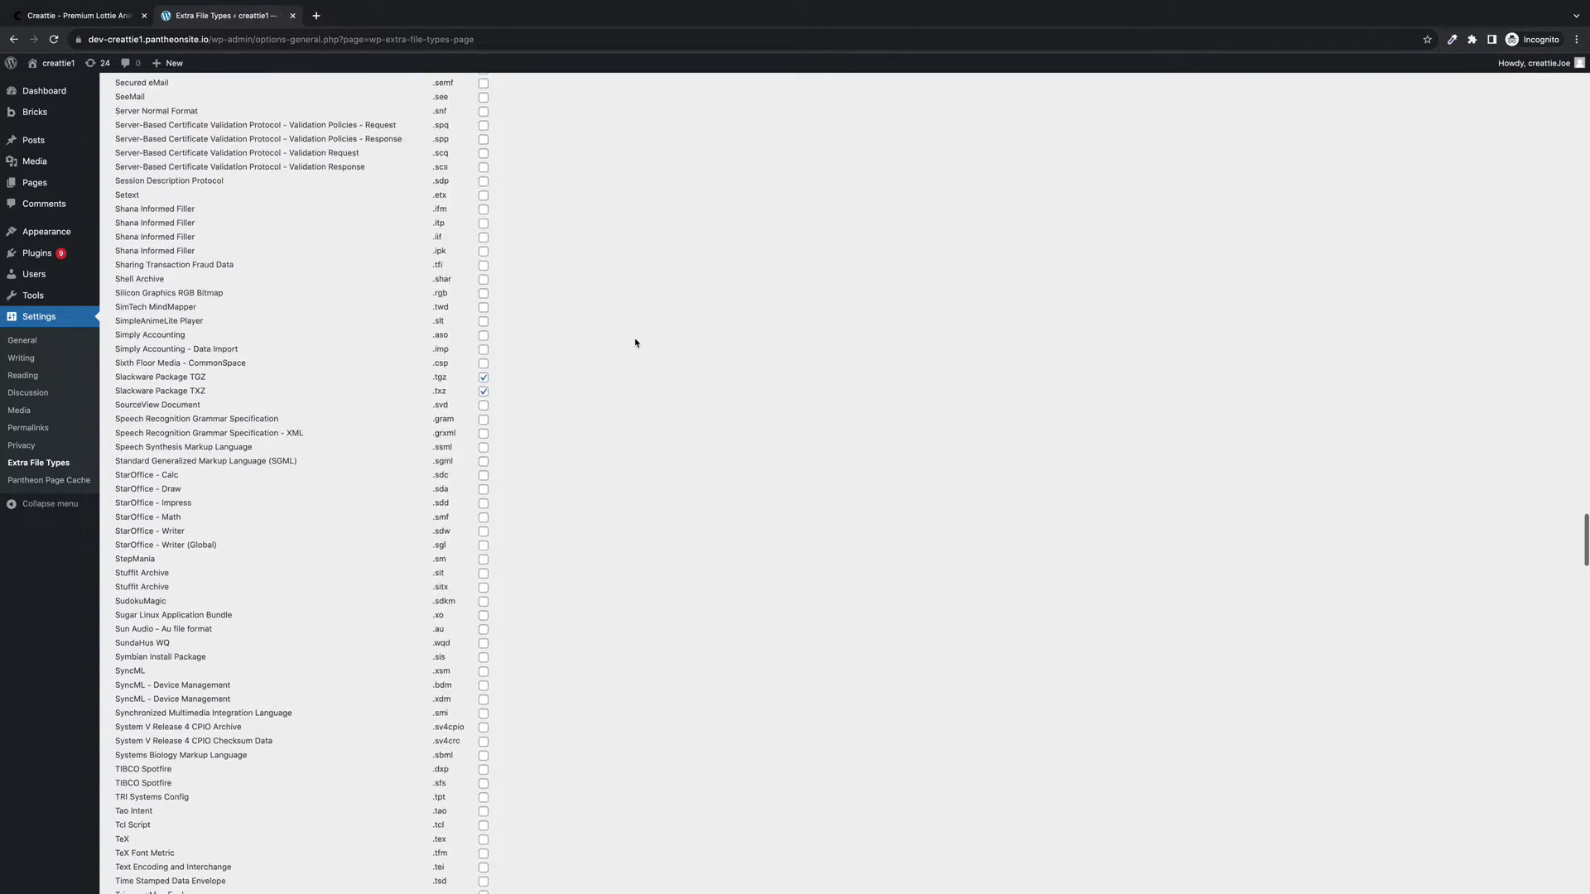
scroll(606, 425, down, 6)
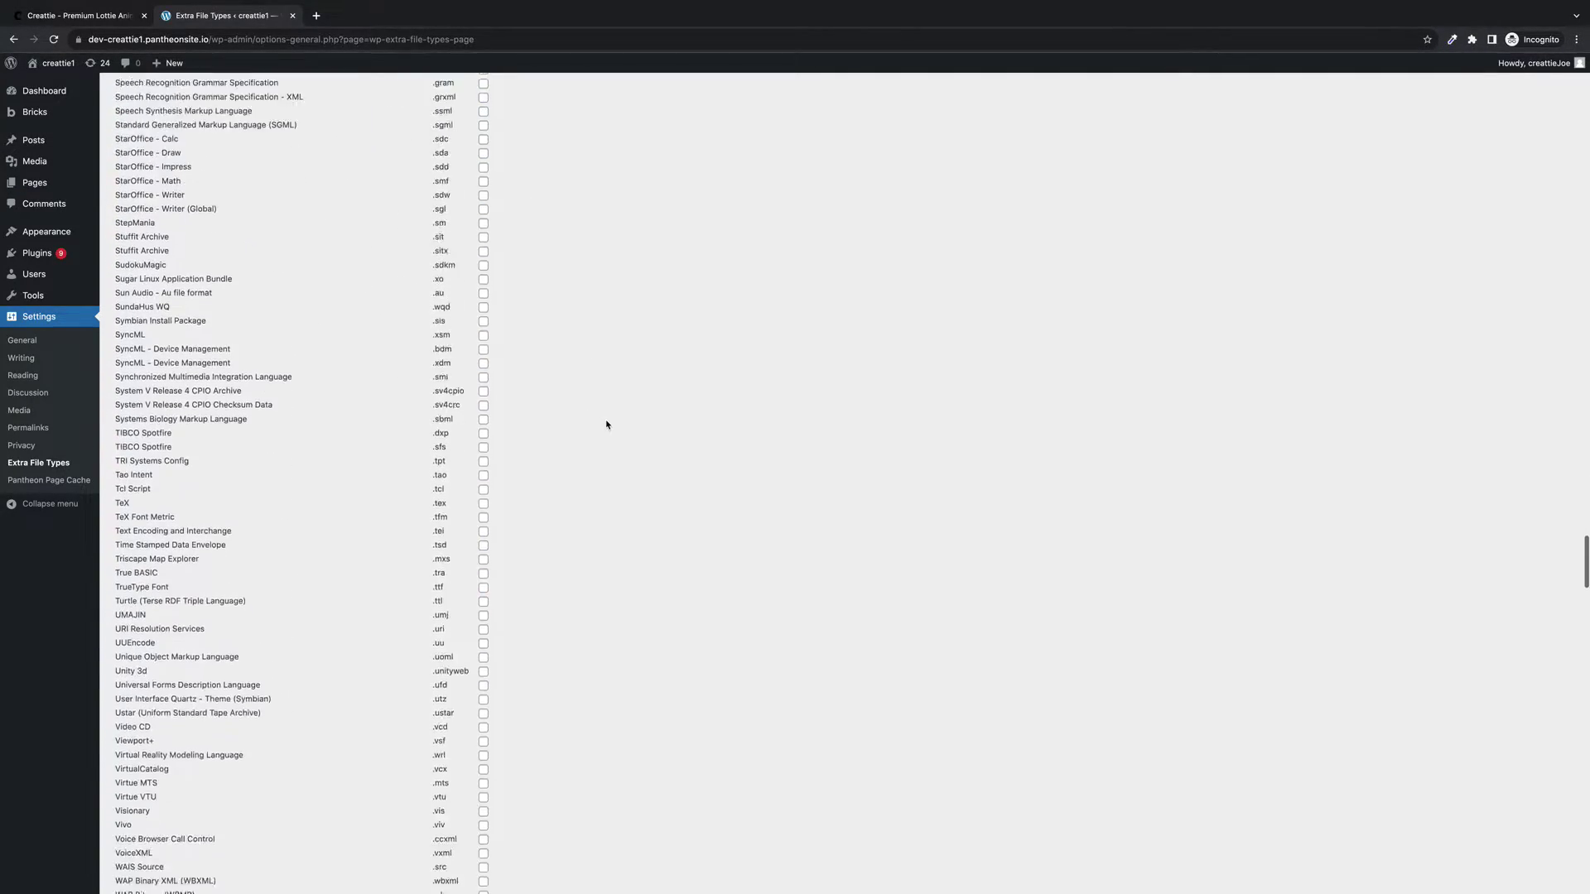
Find the "json" entry on the page, check its setting, and go to the end of the file type list.
key(ctrl+f)
text(json)
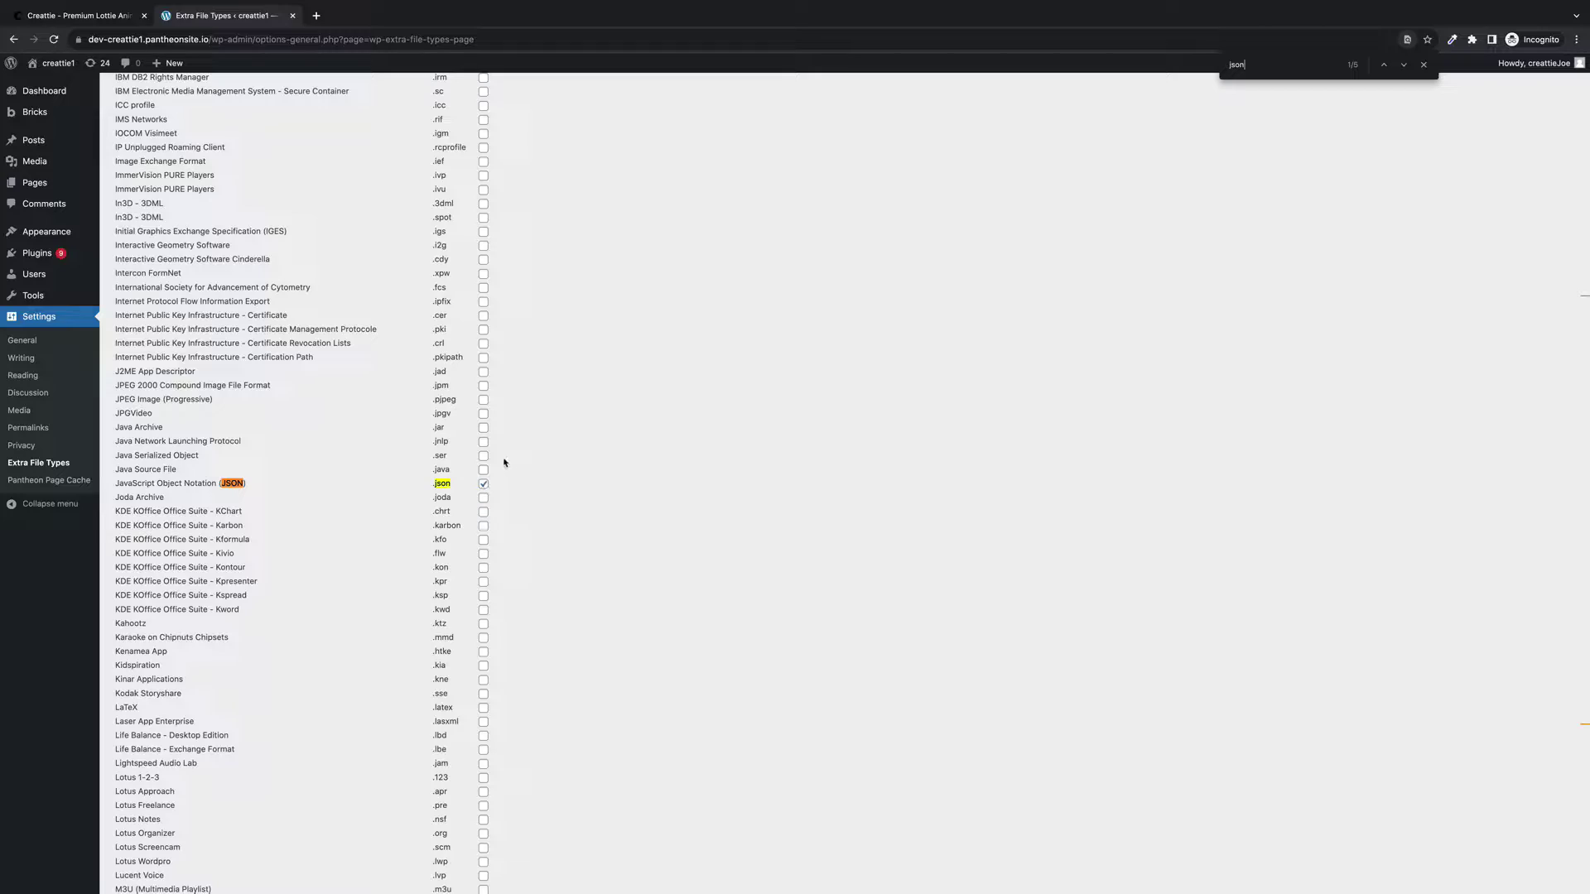
scroll(539, 500, down, 20)
scroll(539, 501, down, 20)
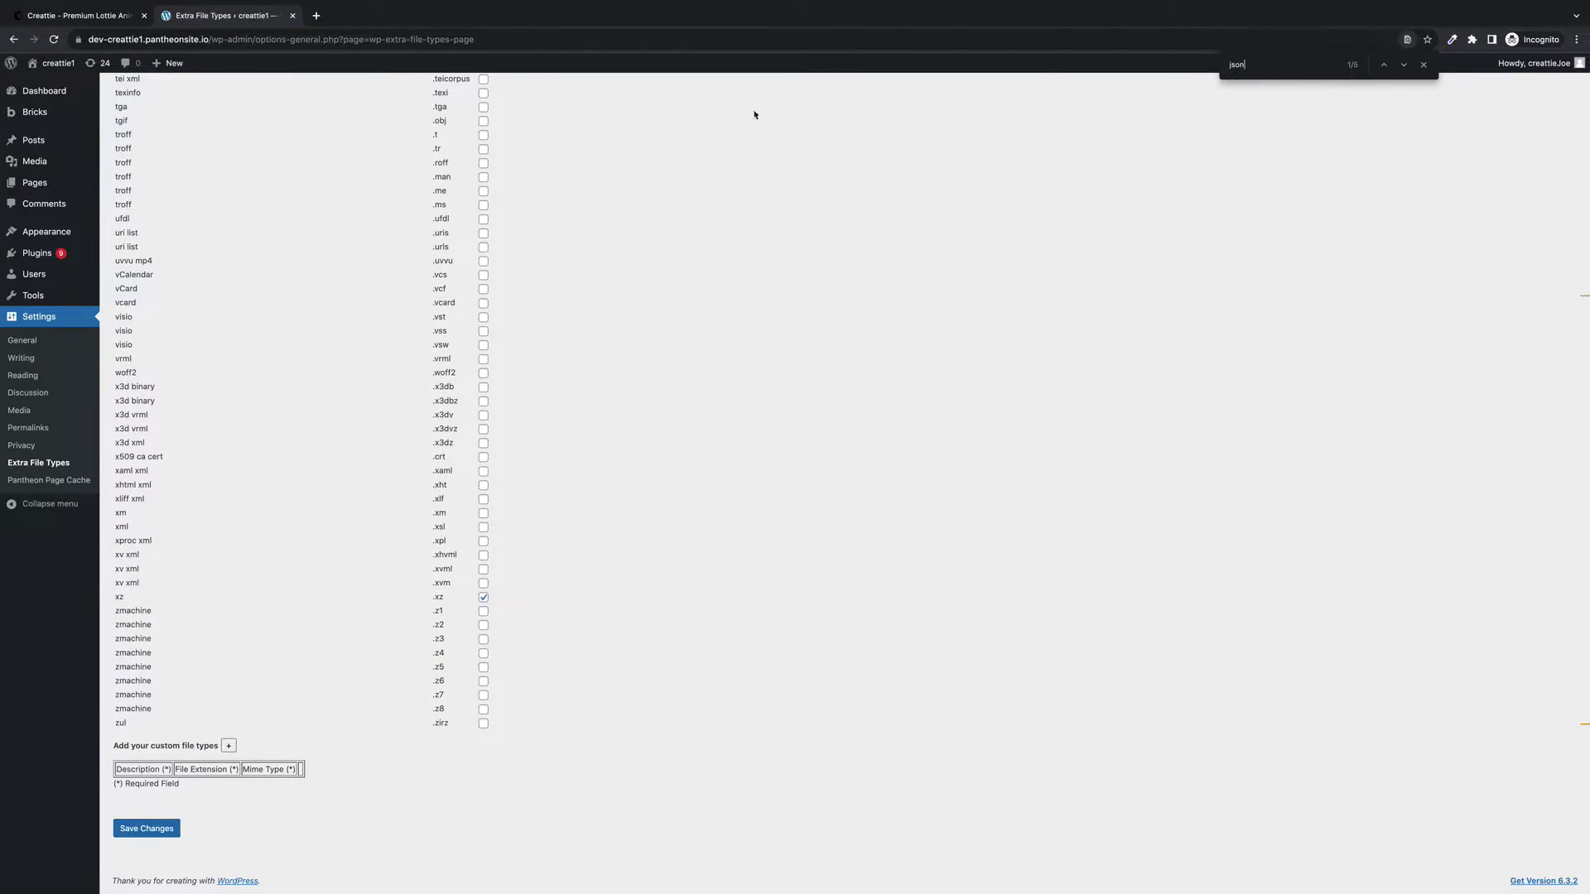
Search the directory of new plugins for "brickable".
mouse_move(41, 253)
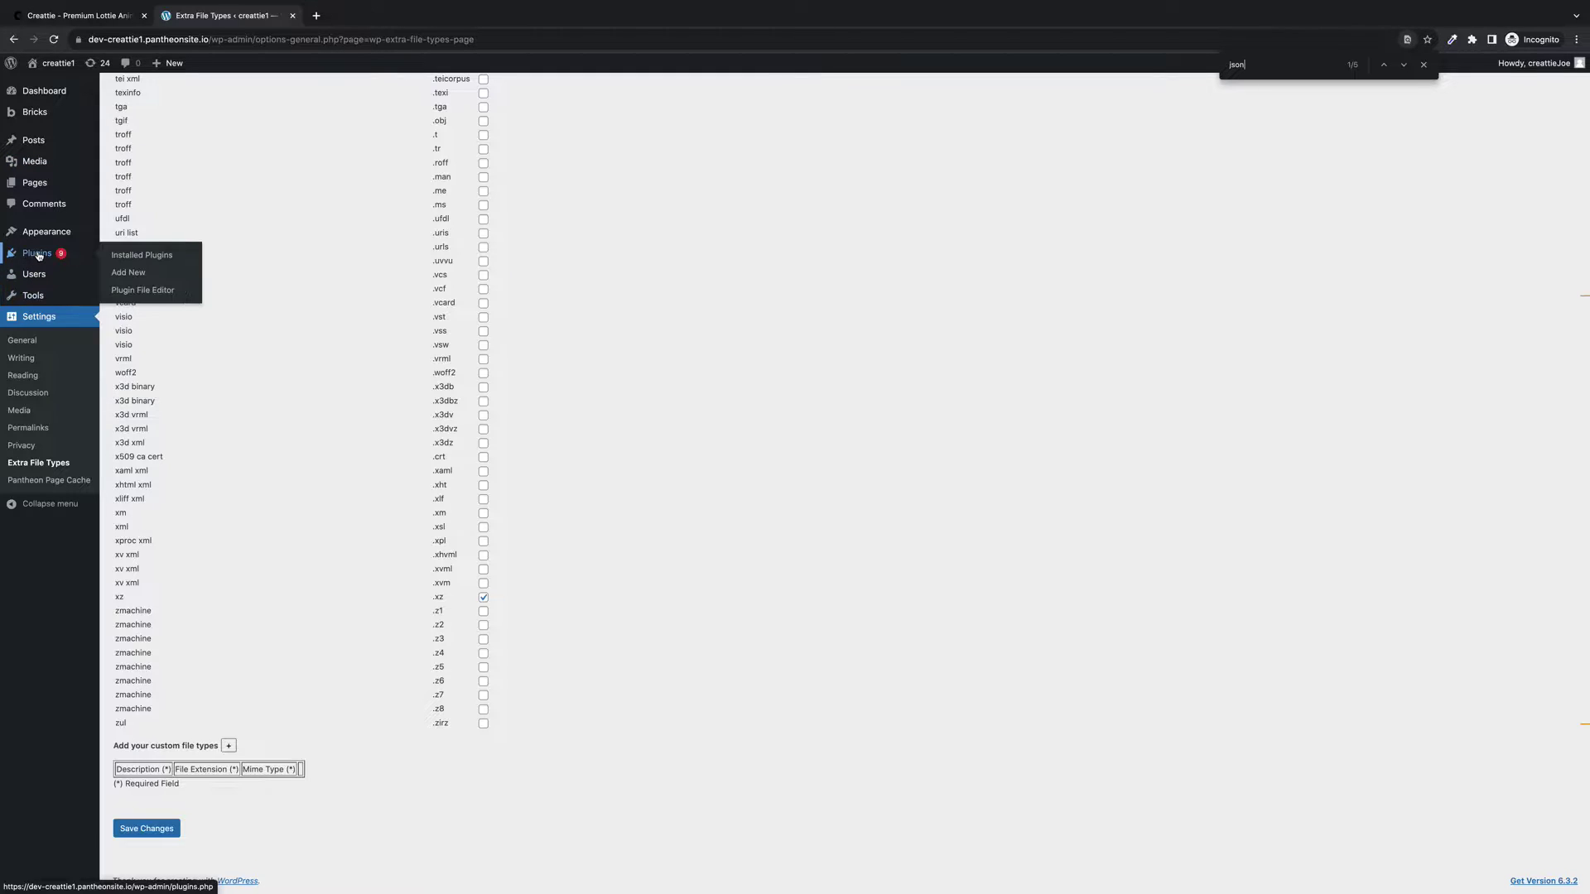
click(130, 273)
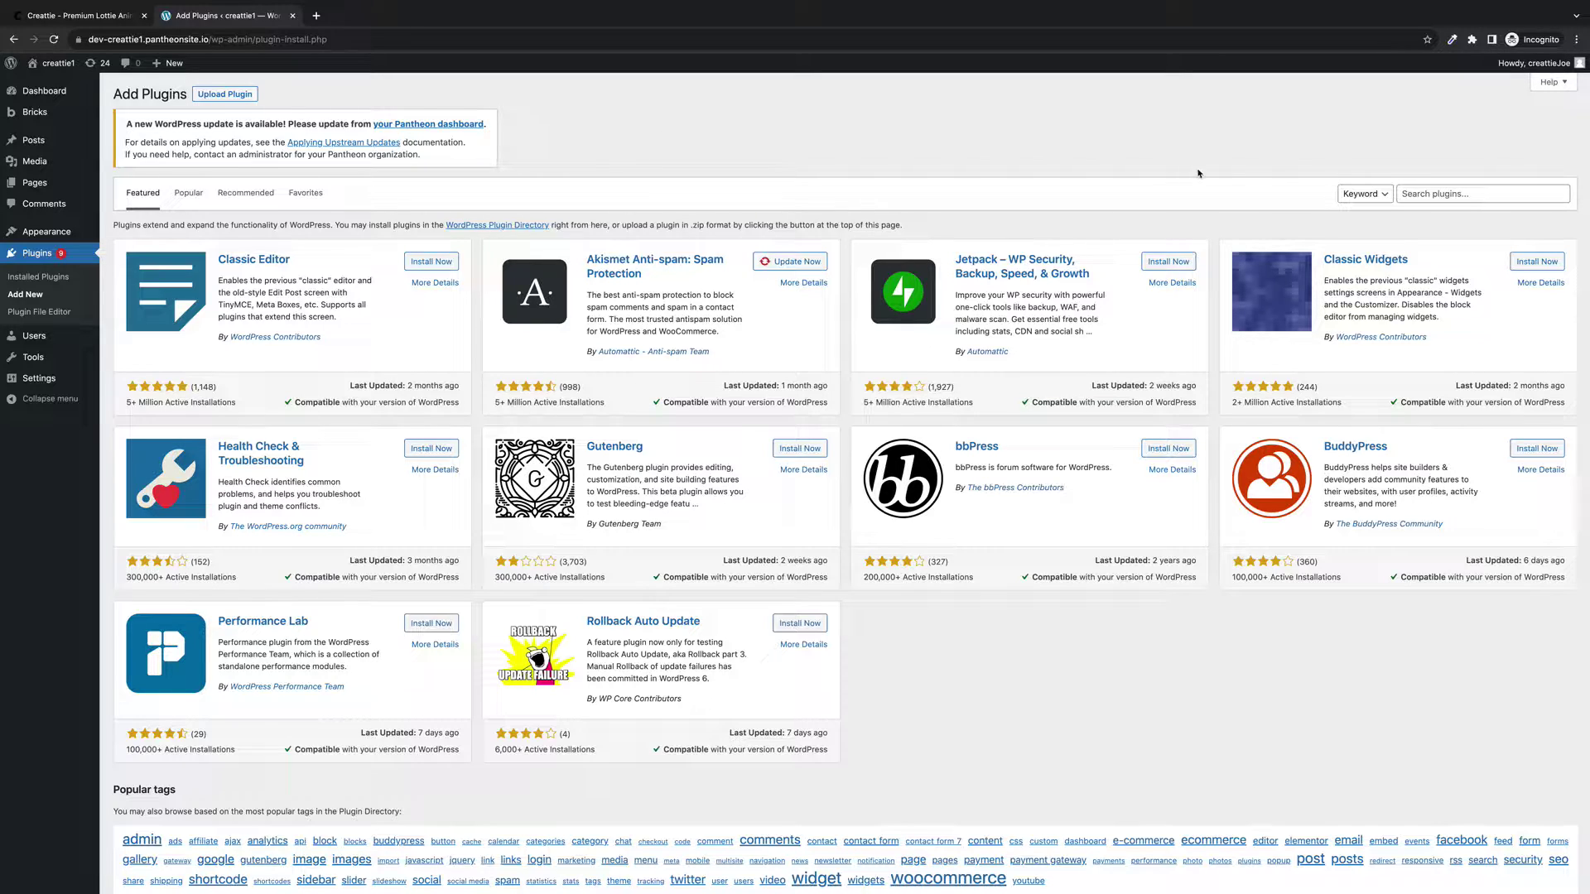
click(1466, 193)
text(b)
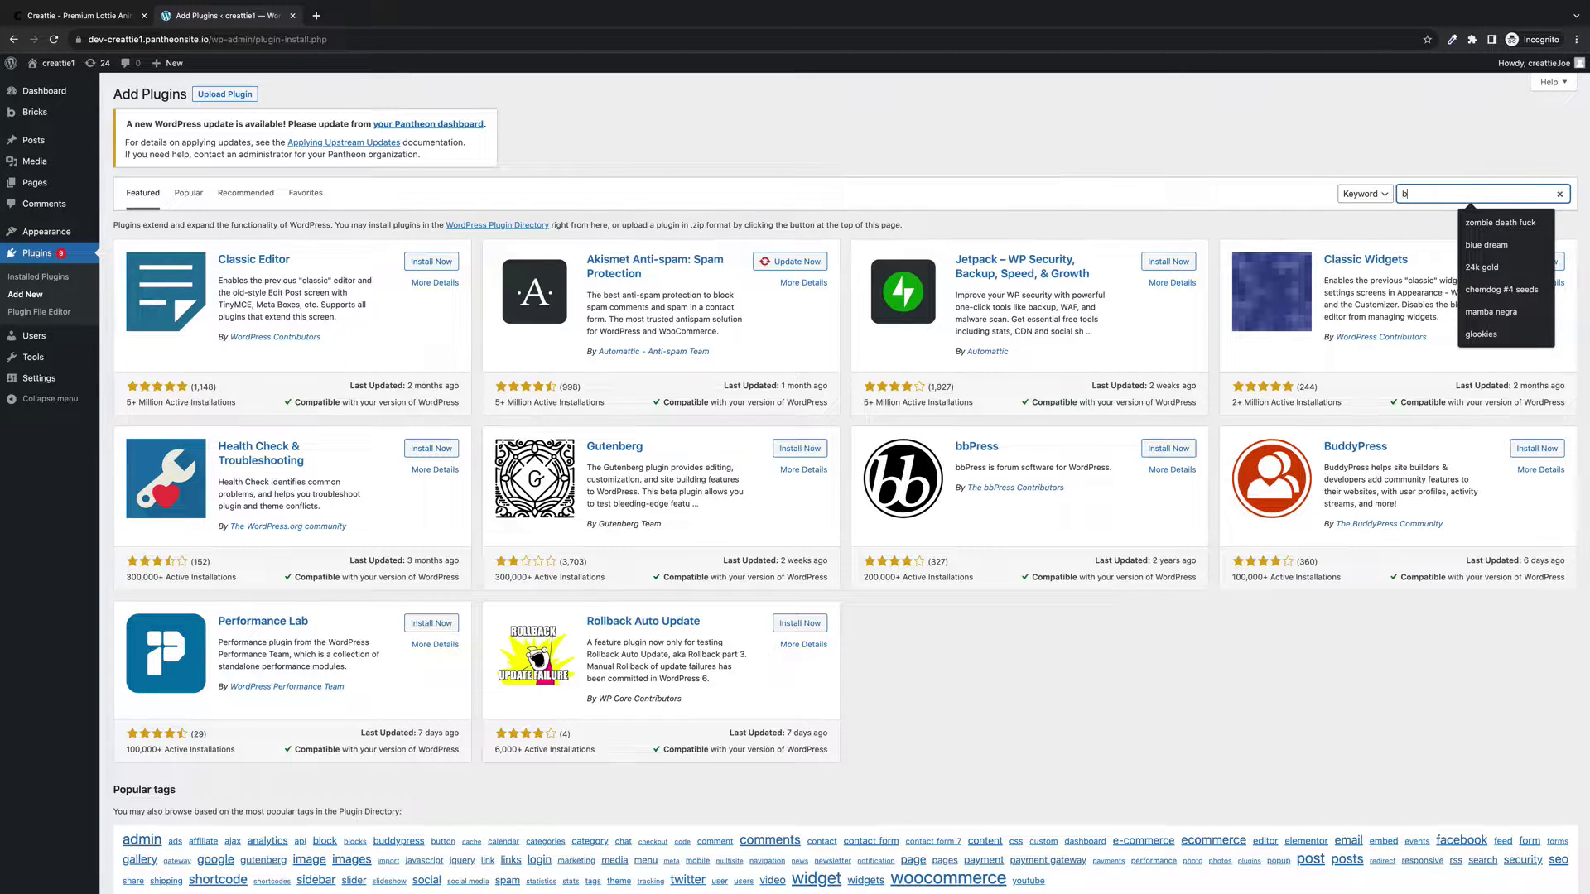
text(ricka)
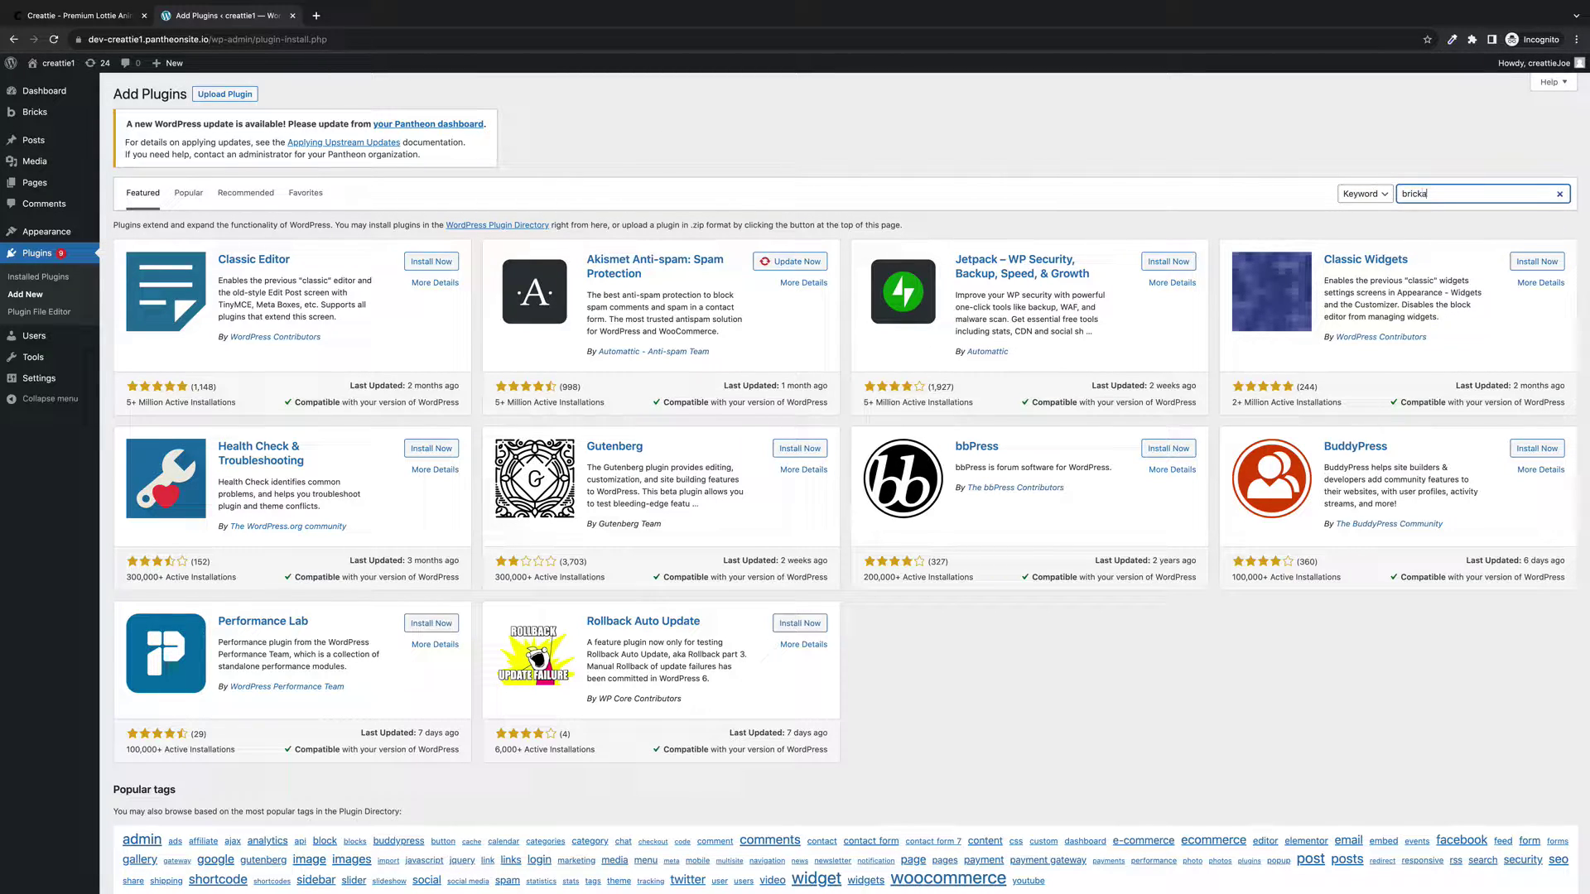
text(ble)
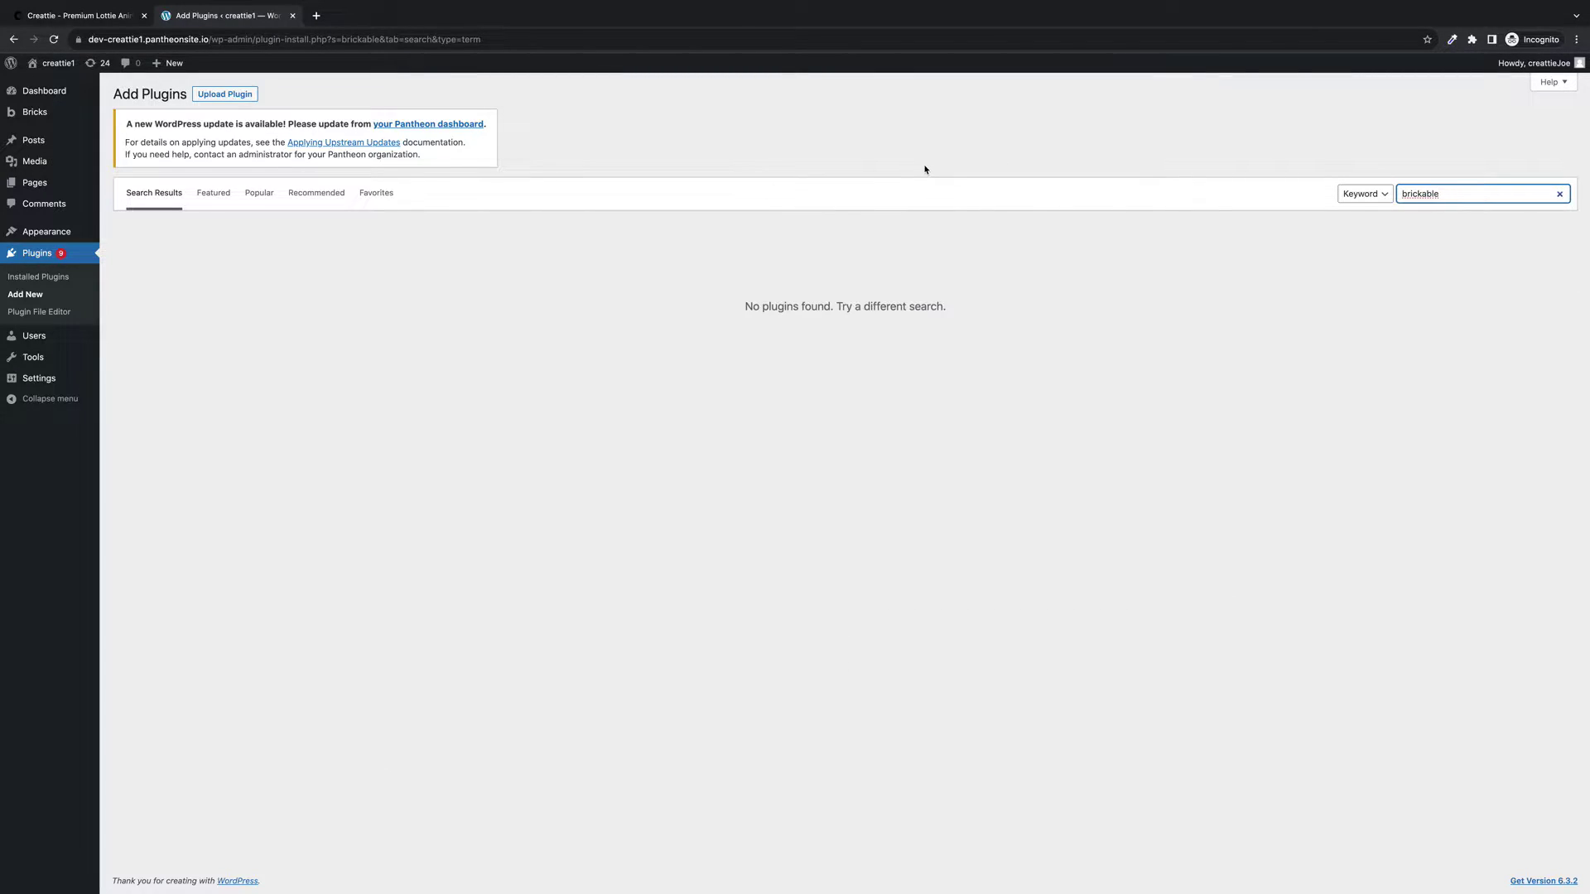
Start a fresh plugin search for "bricksable".
click(25, 294)
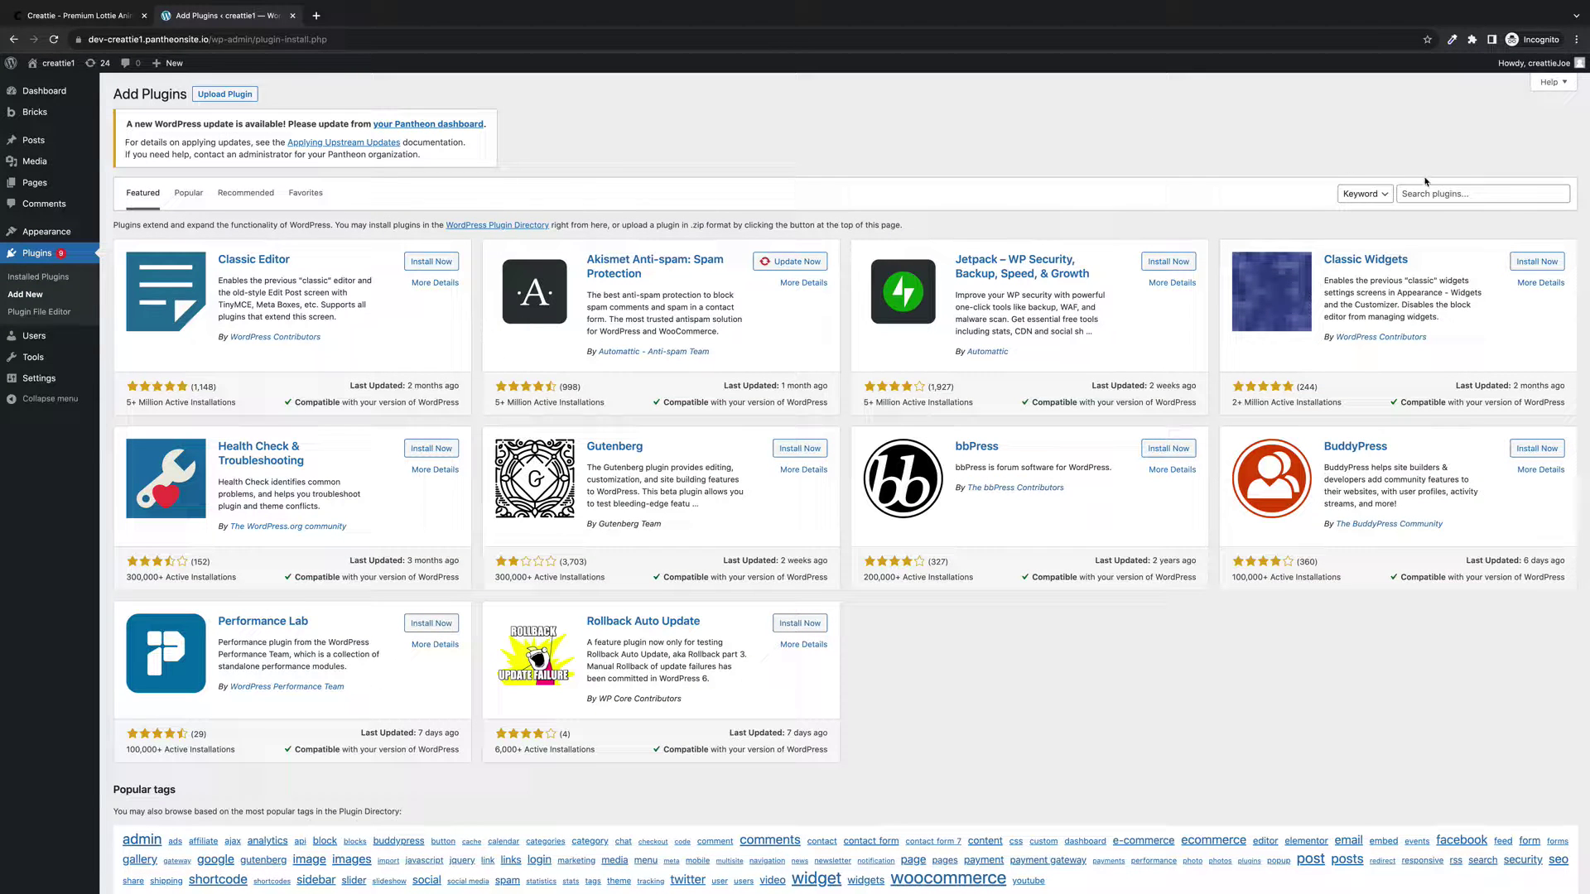
click(1432, 194)
text(bric)
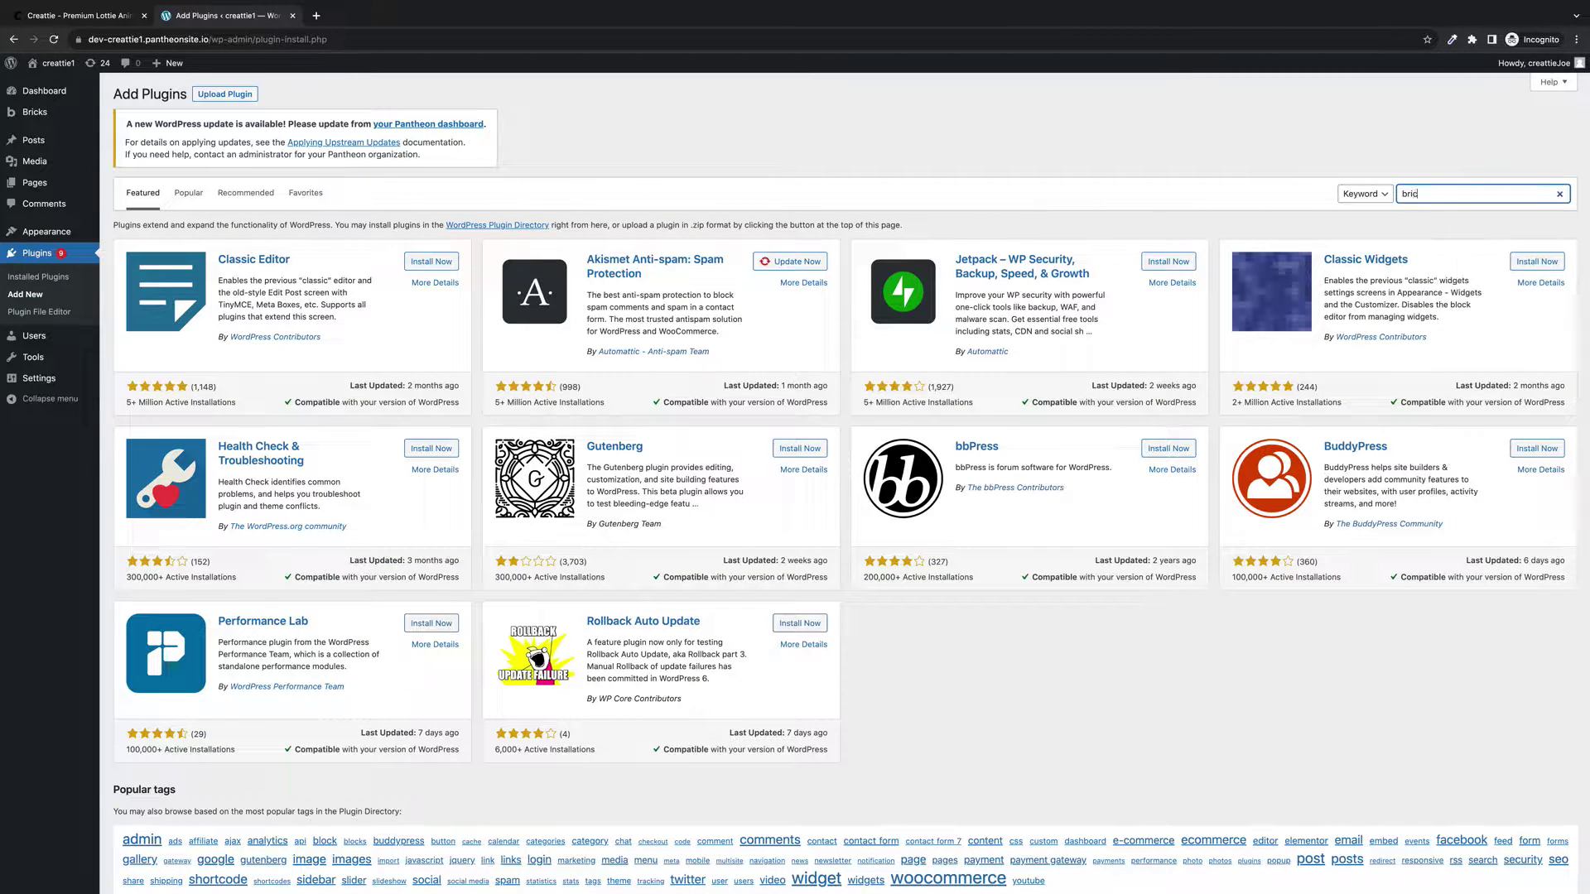
text(ksable)
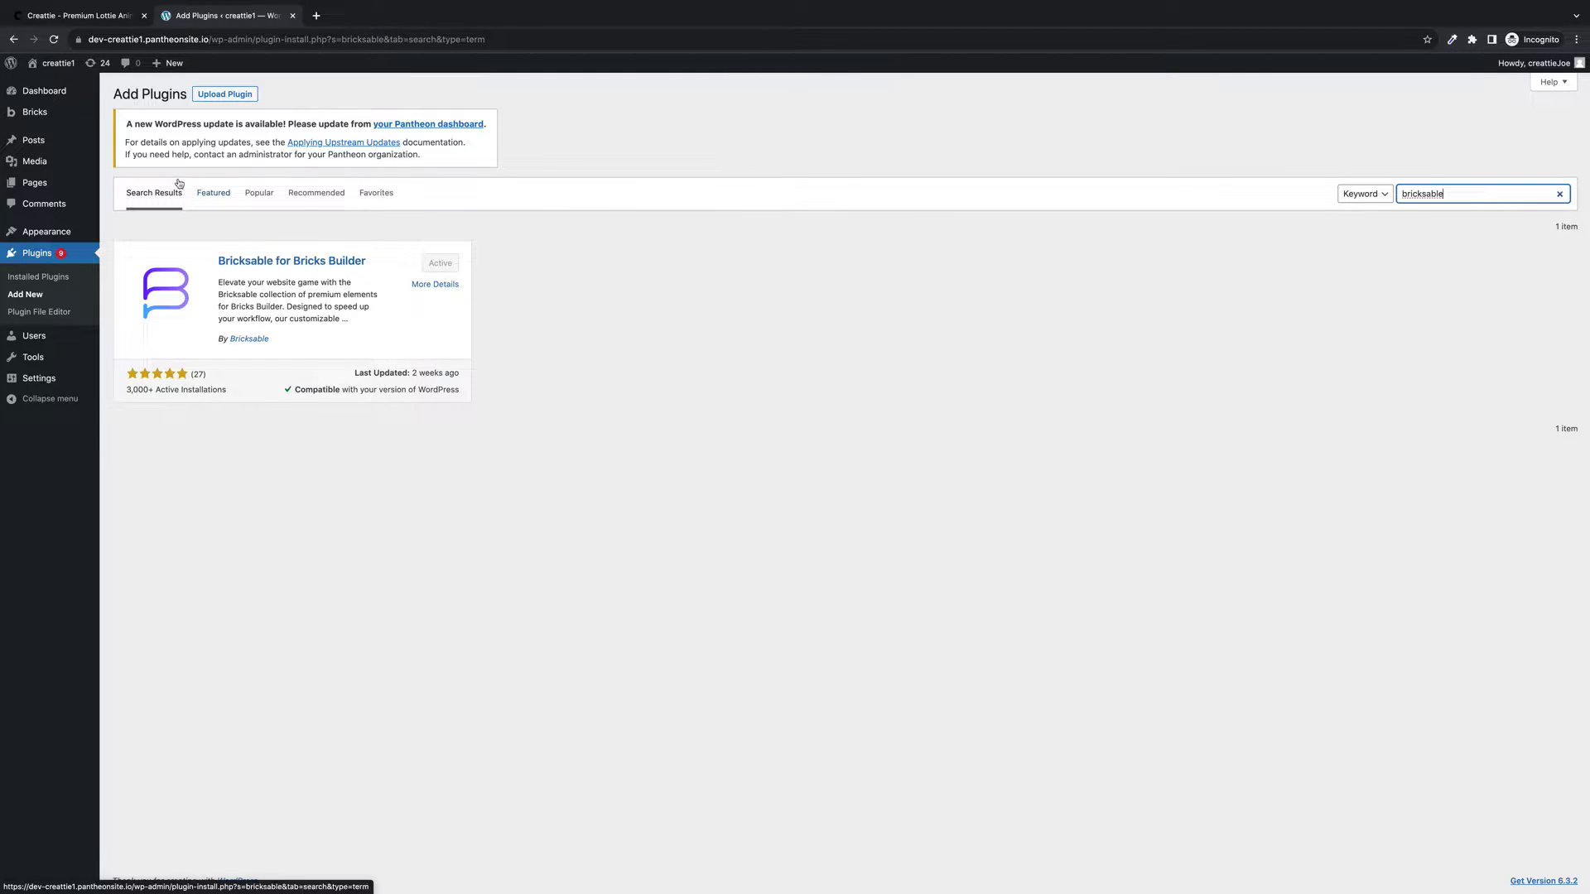
Switch to the Creattie site, show the animated illustrations as collections, and open High Five from the Success Animations collection.
mouse_move(63, 135)
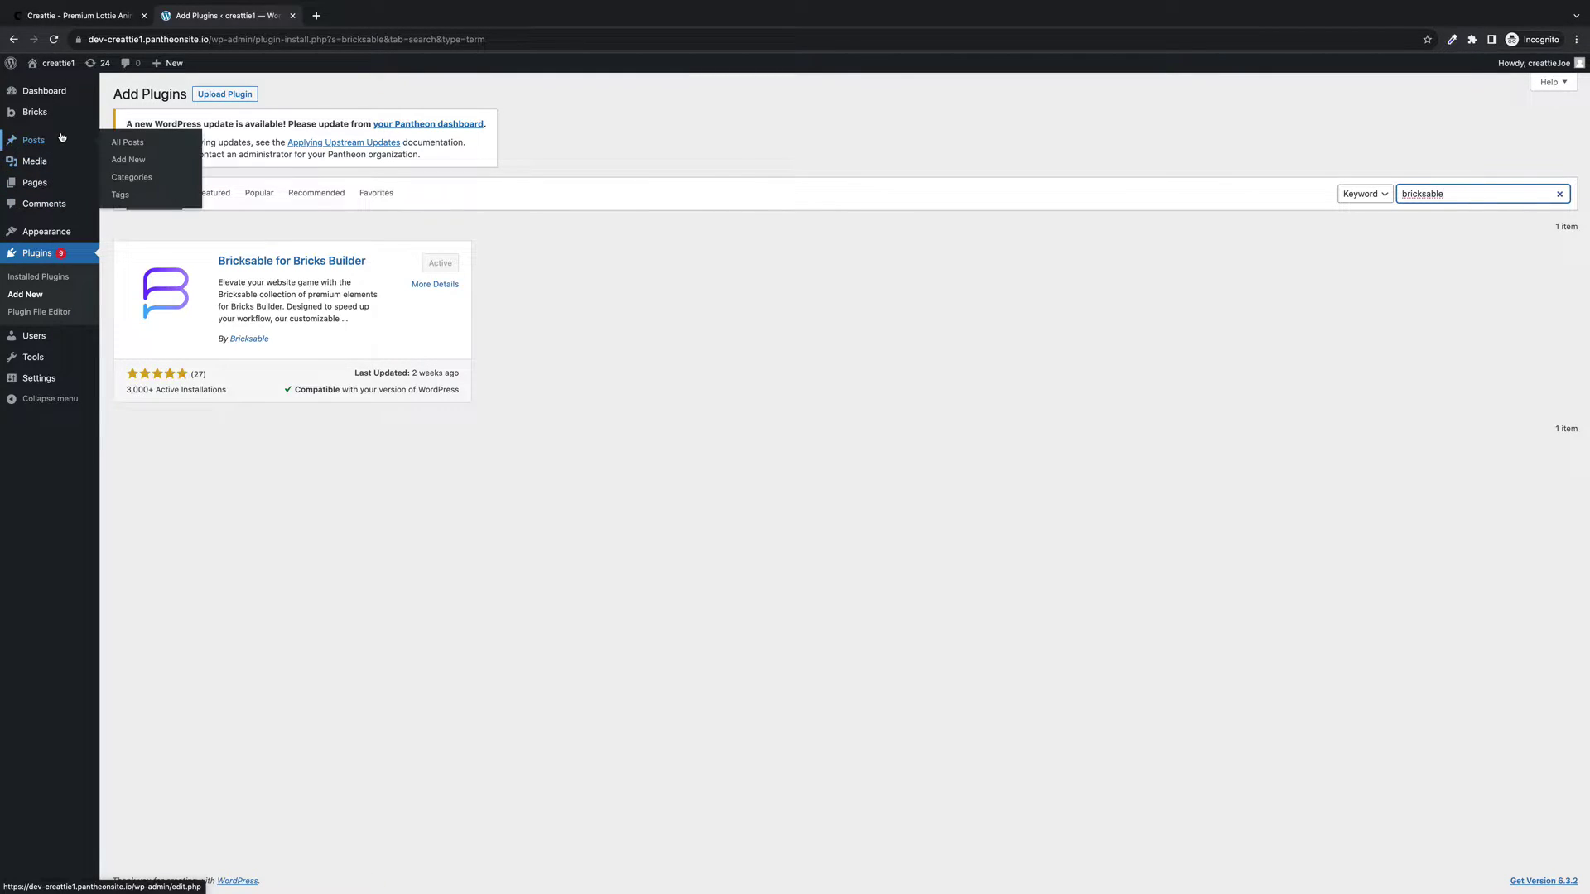
click(108, 21)
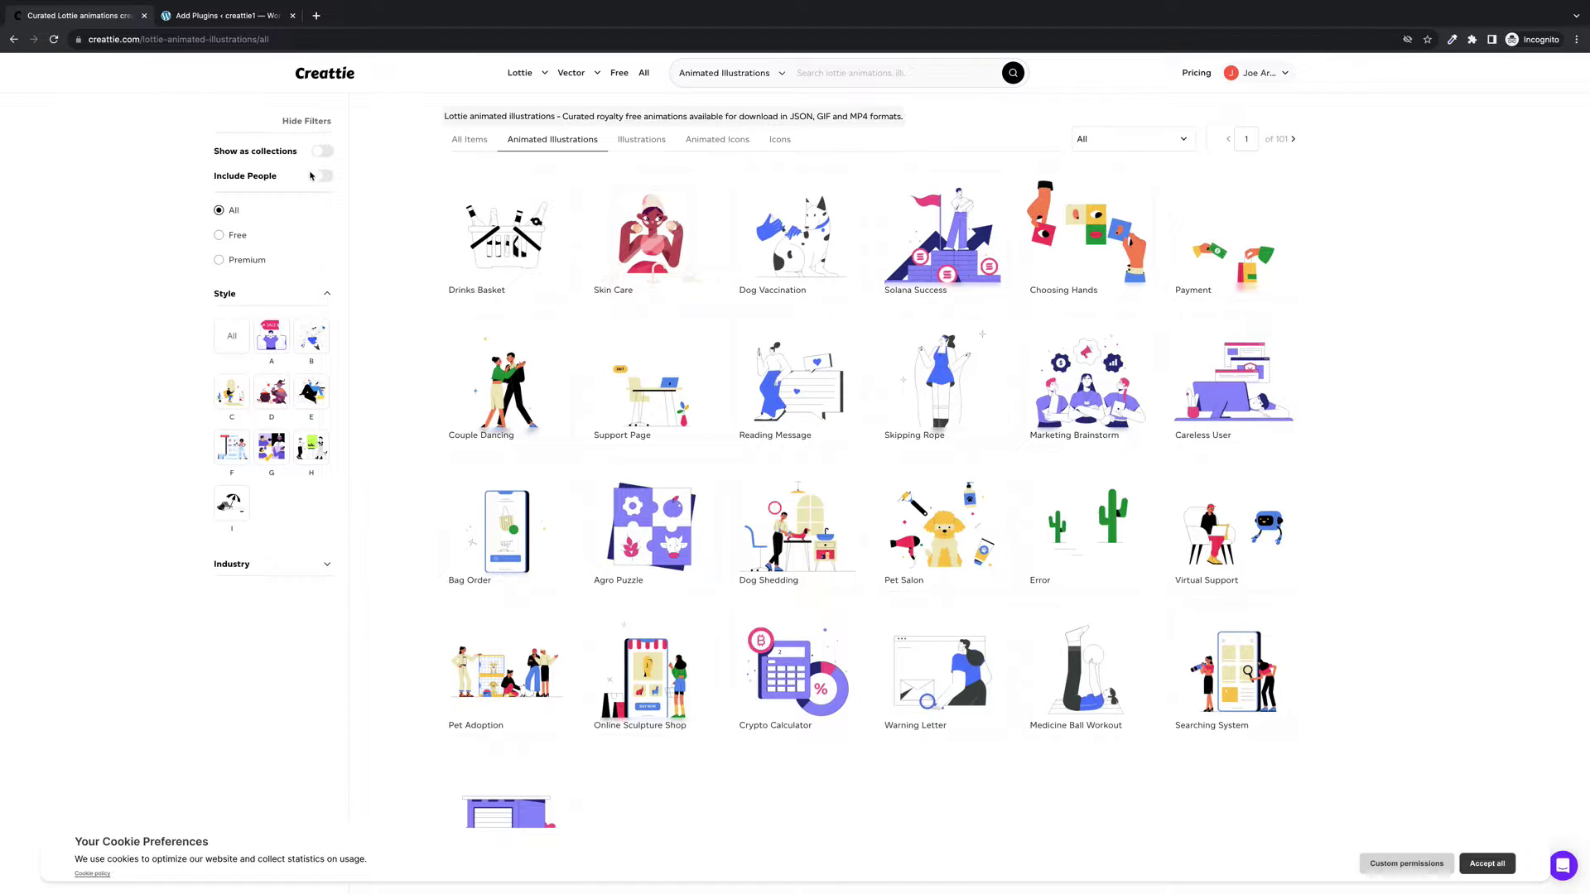
click(322, 151)
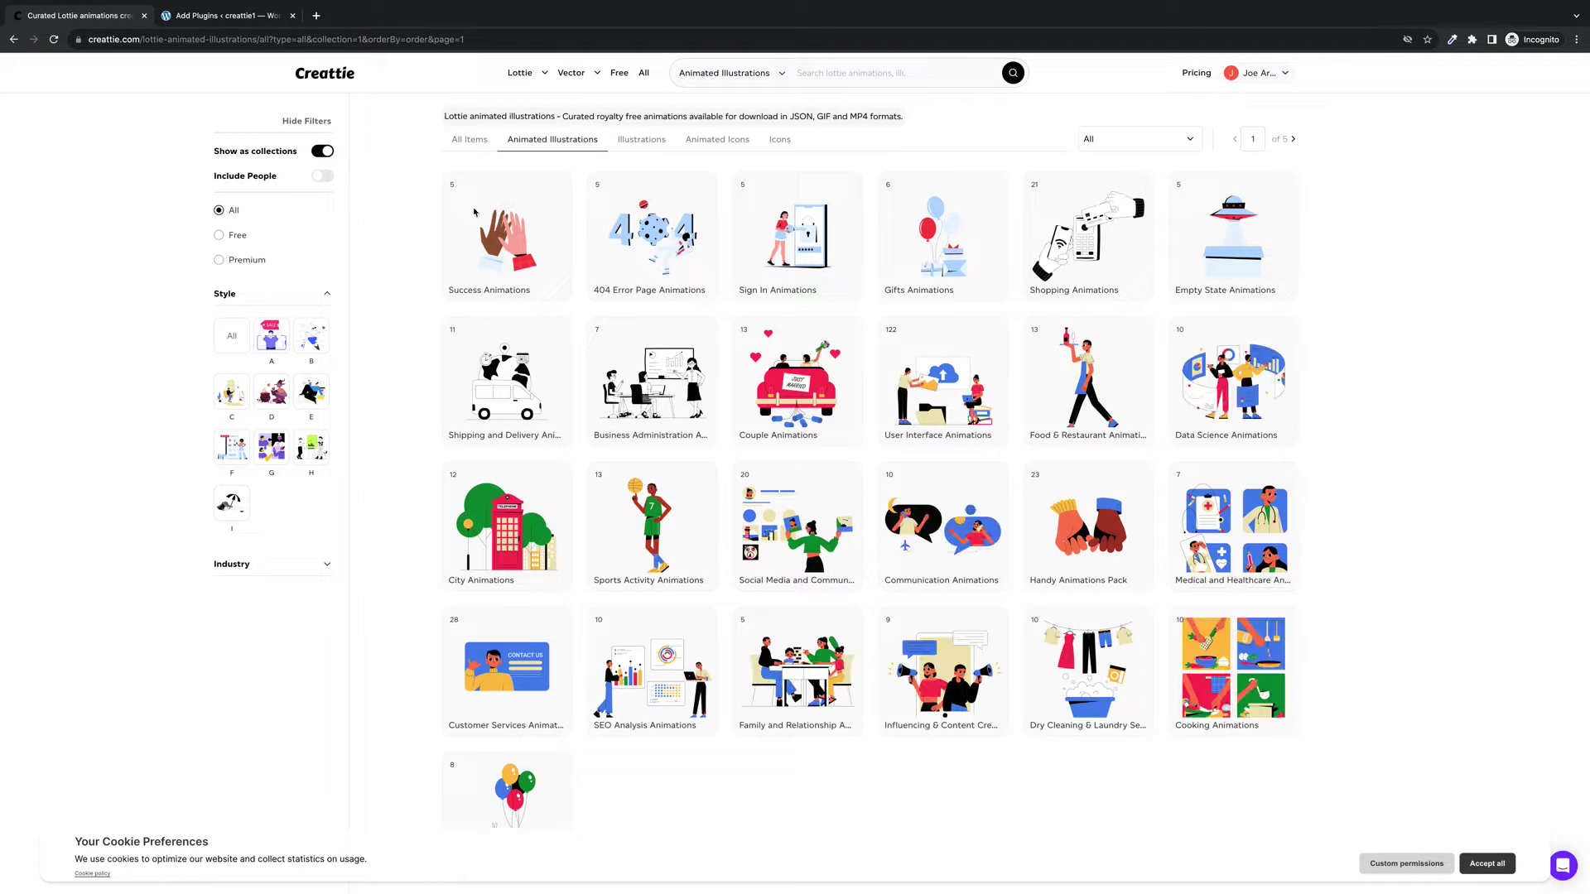
click(505, 239)
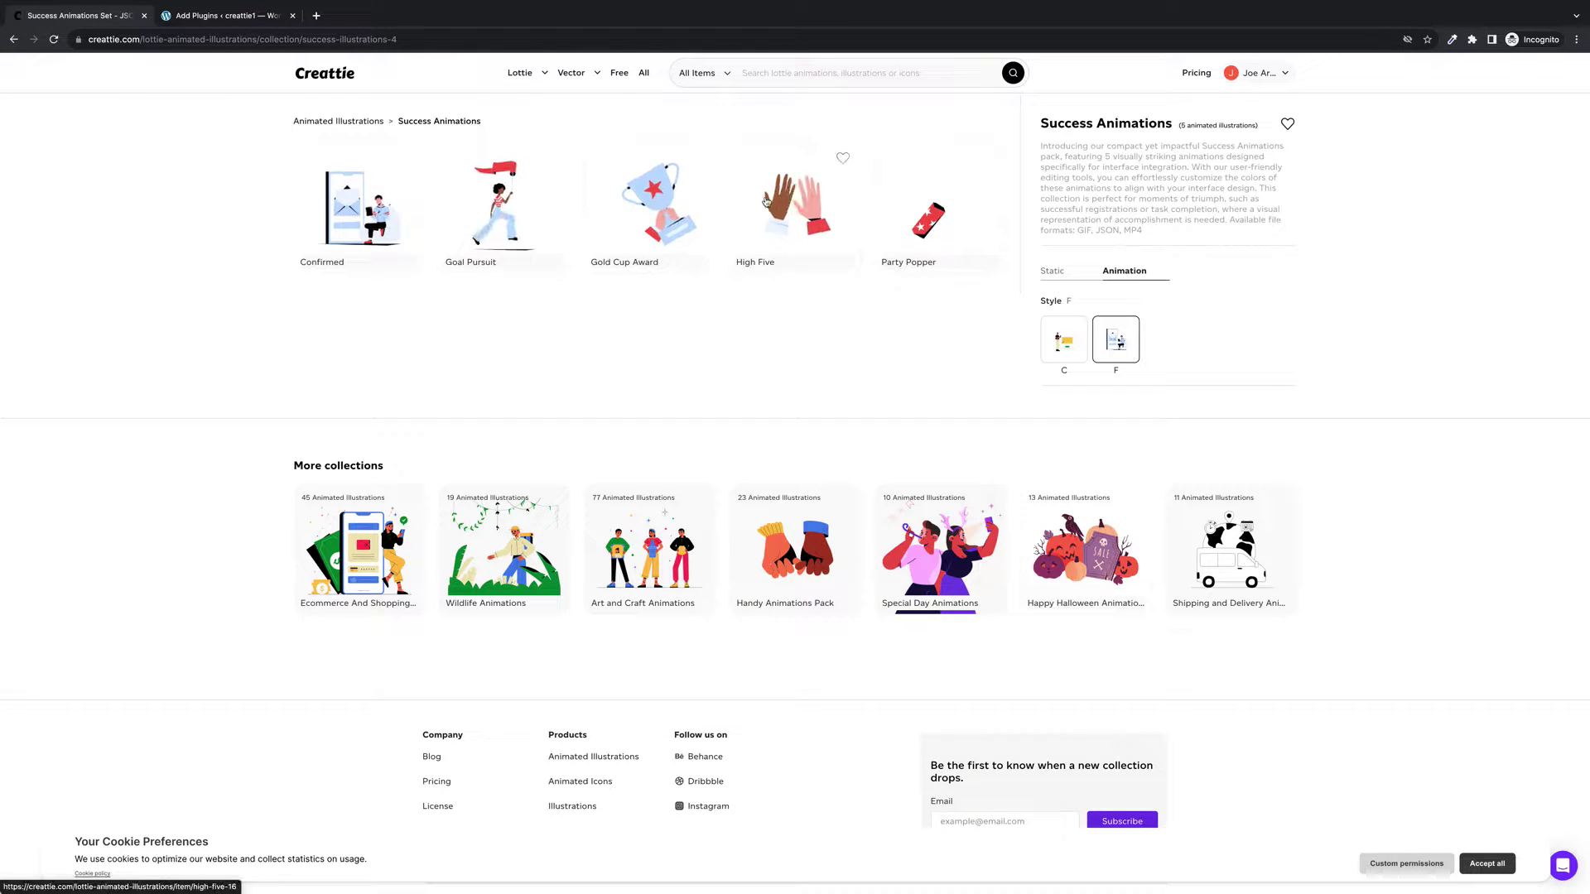
click(797, 202)
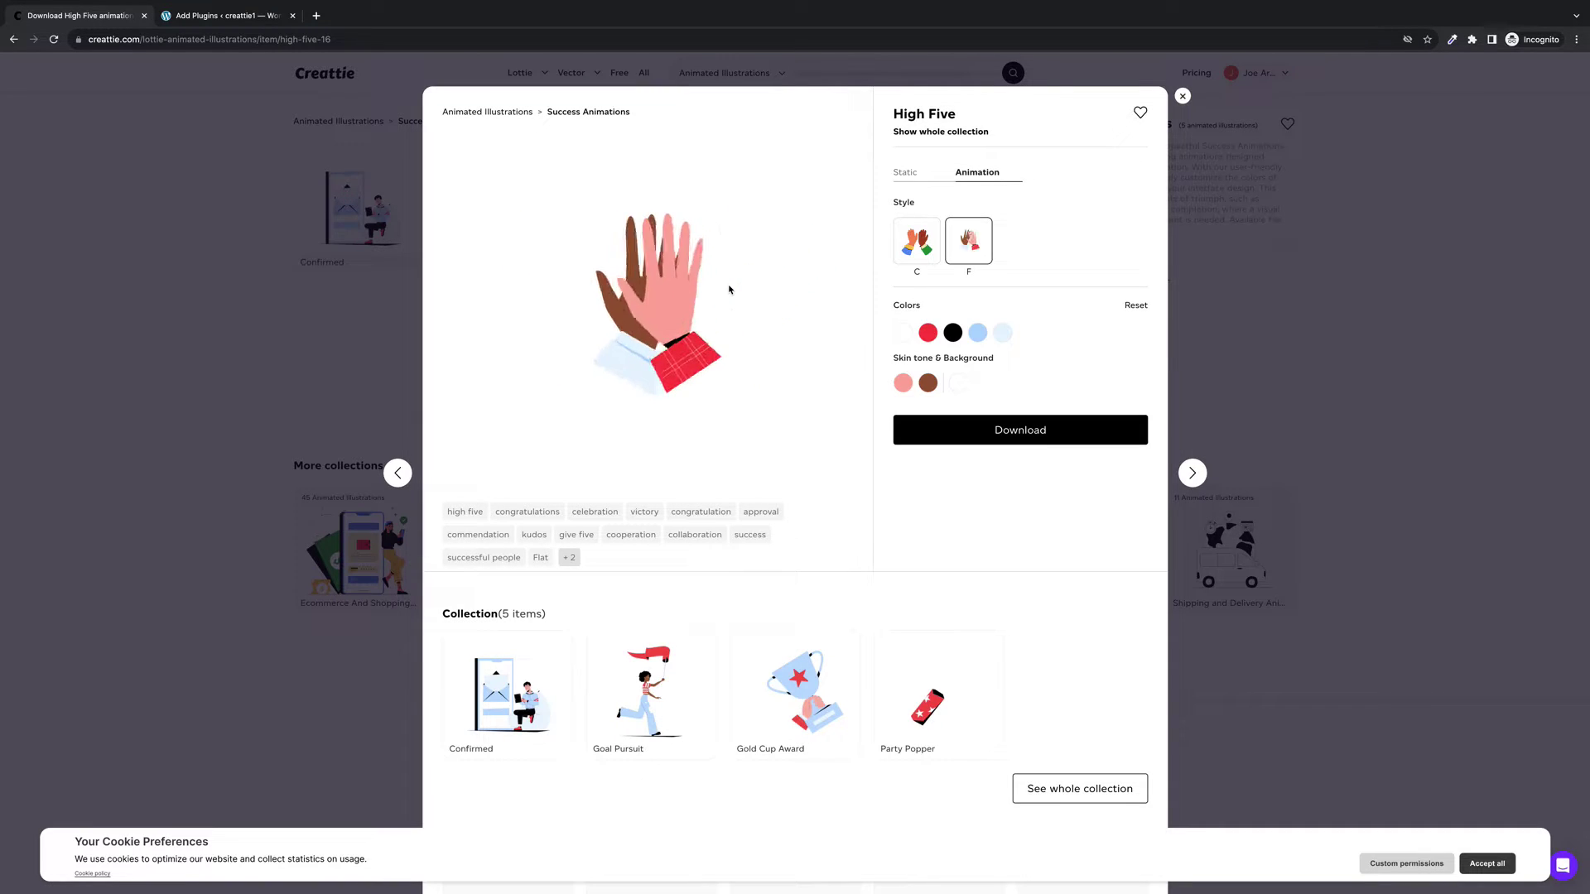
Recolor the red sleeve of the High Five animation, trying darker shades and ending on dark maroon #672525.
click(927, 332)
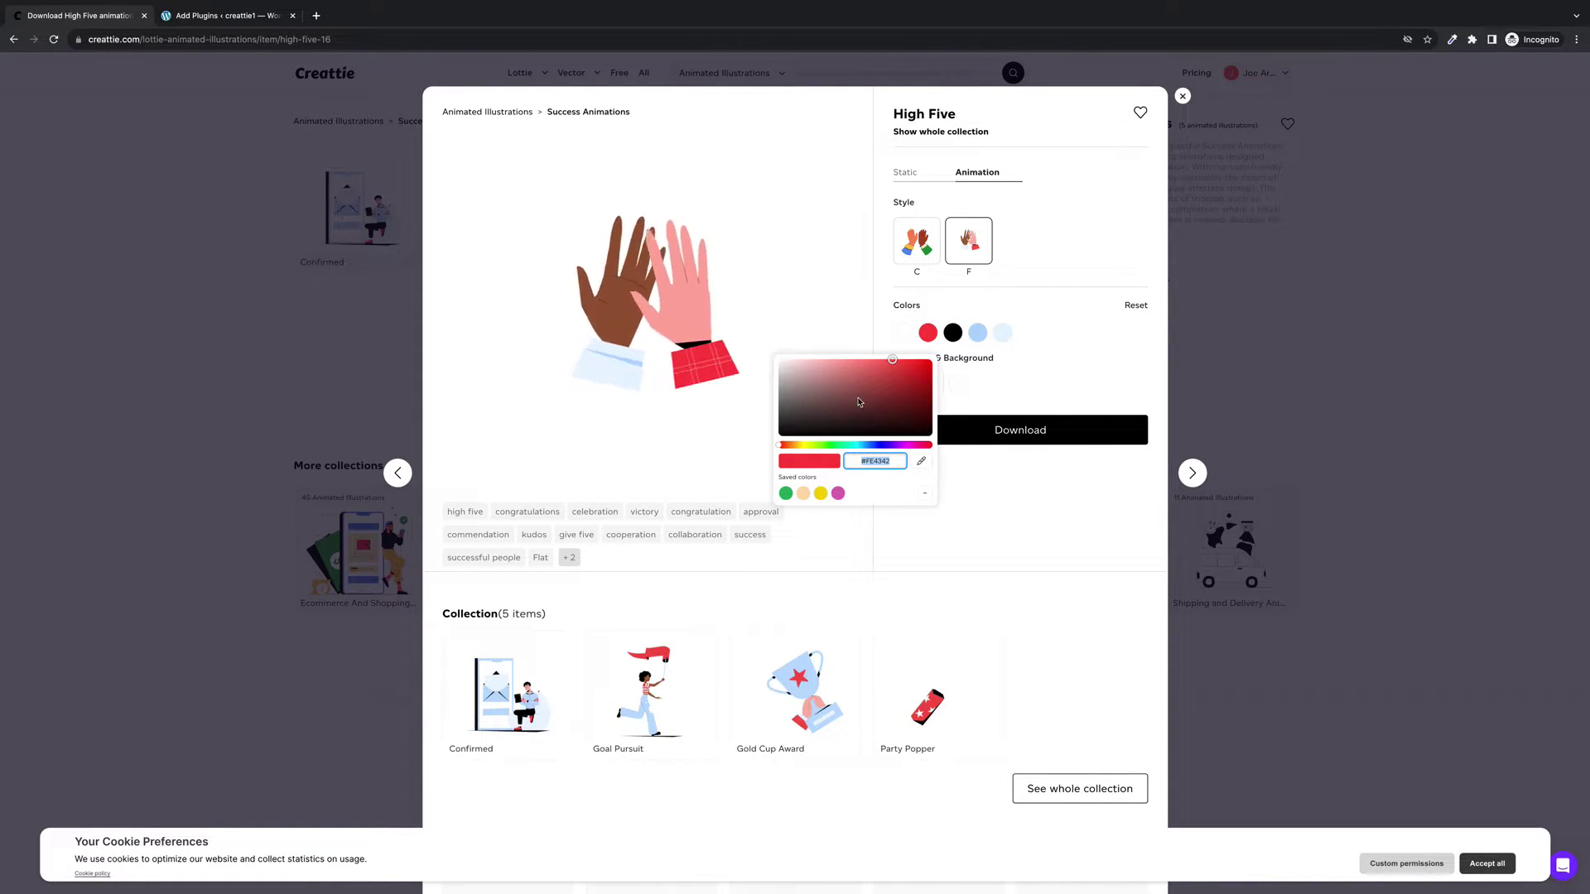
click(862, 396)
drag(862, 396, 796, 431)
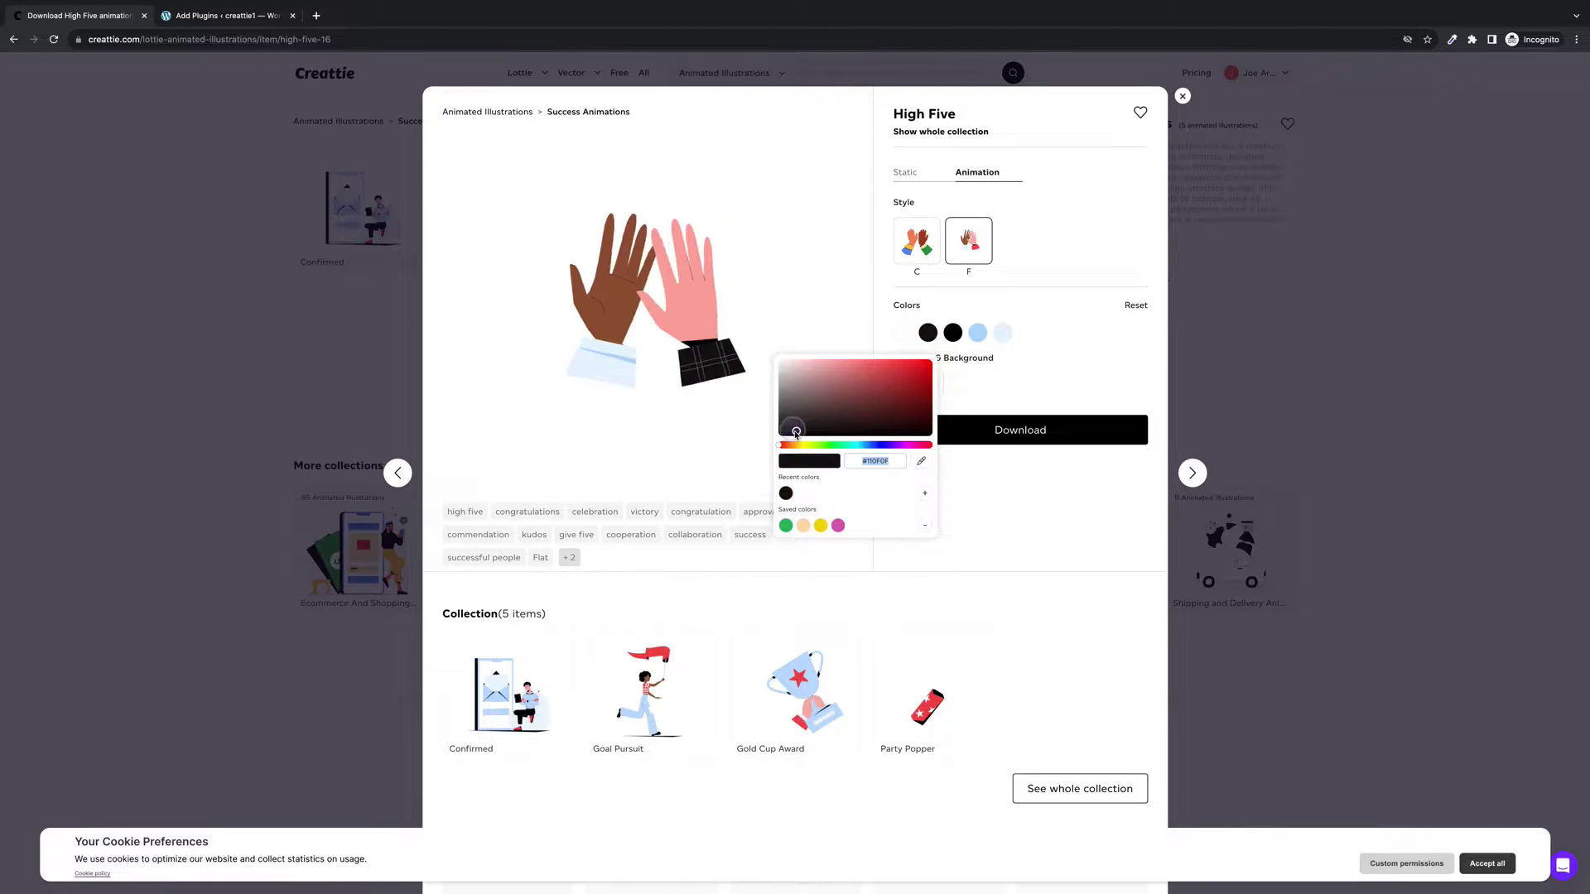
click(871, 394)
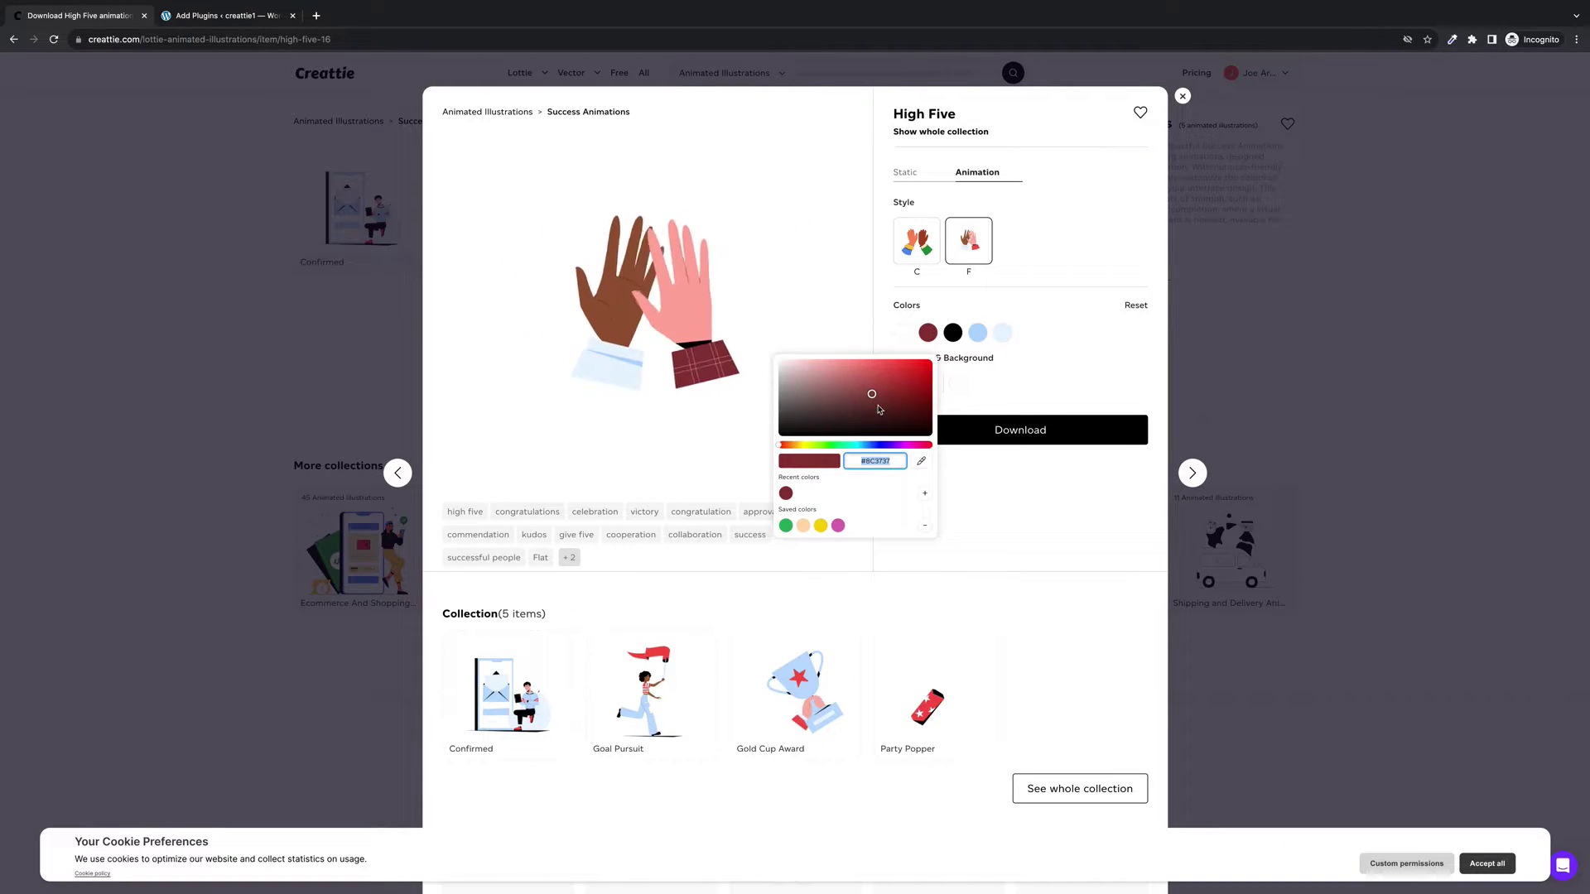
click(877, 405)
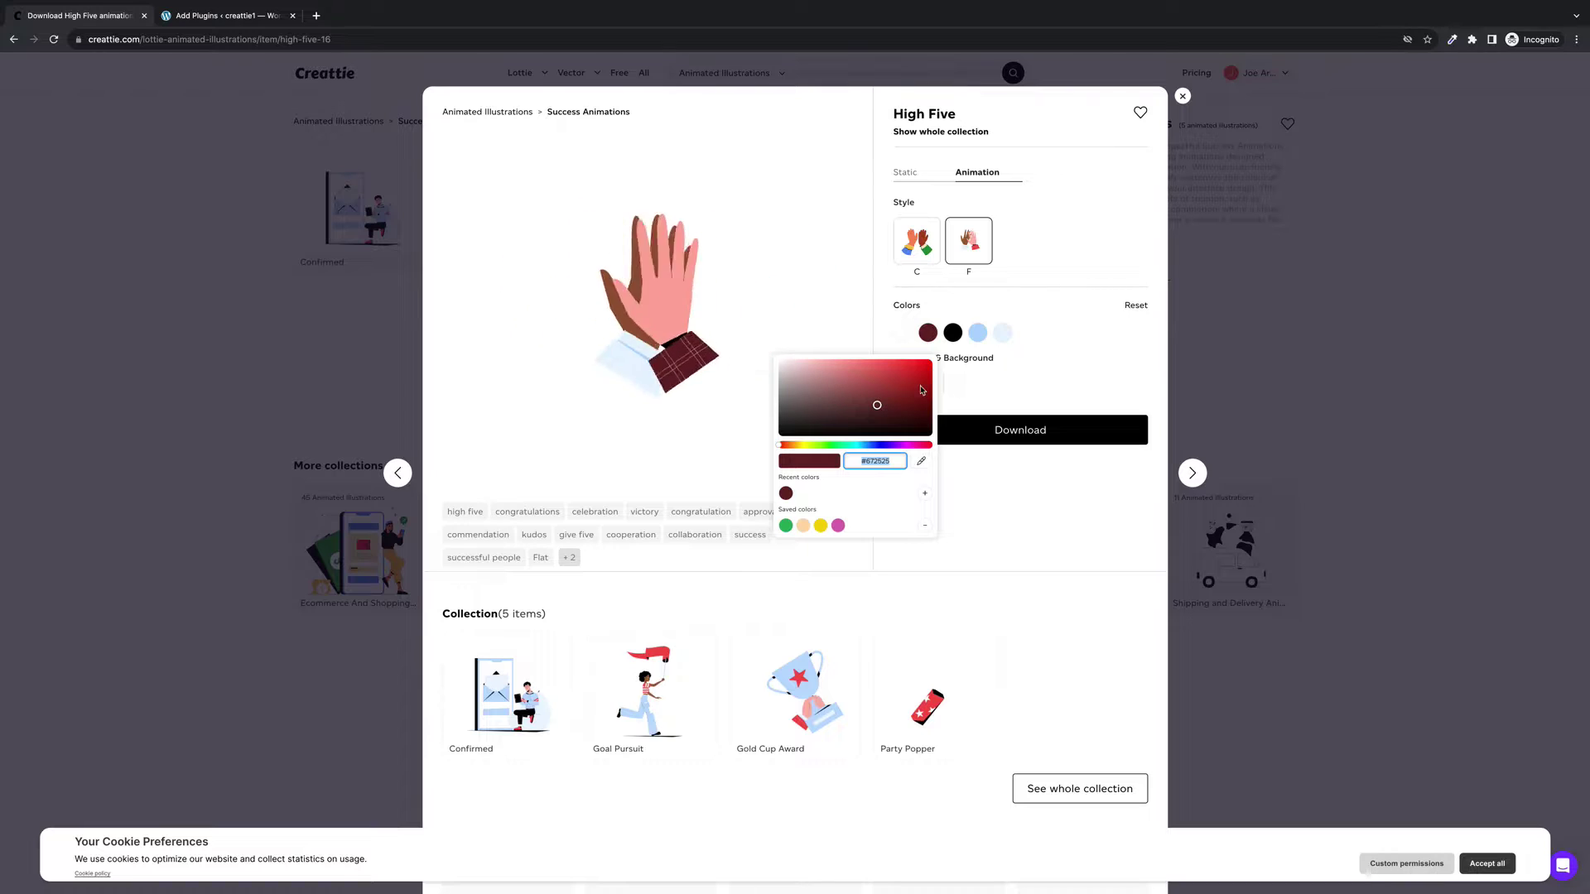
Recolor the two light blue sleeve colors of the High Five animation to greys, using #9FA5AB for the lightest one.
click(1063, 362)
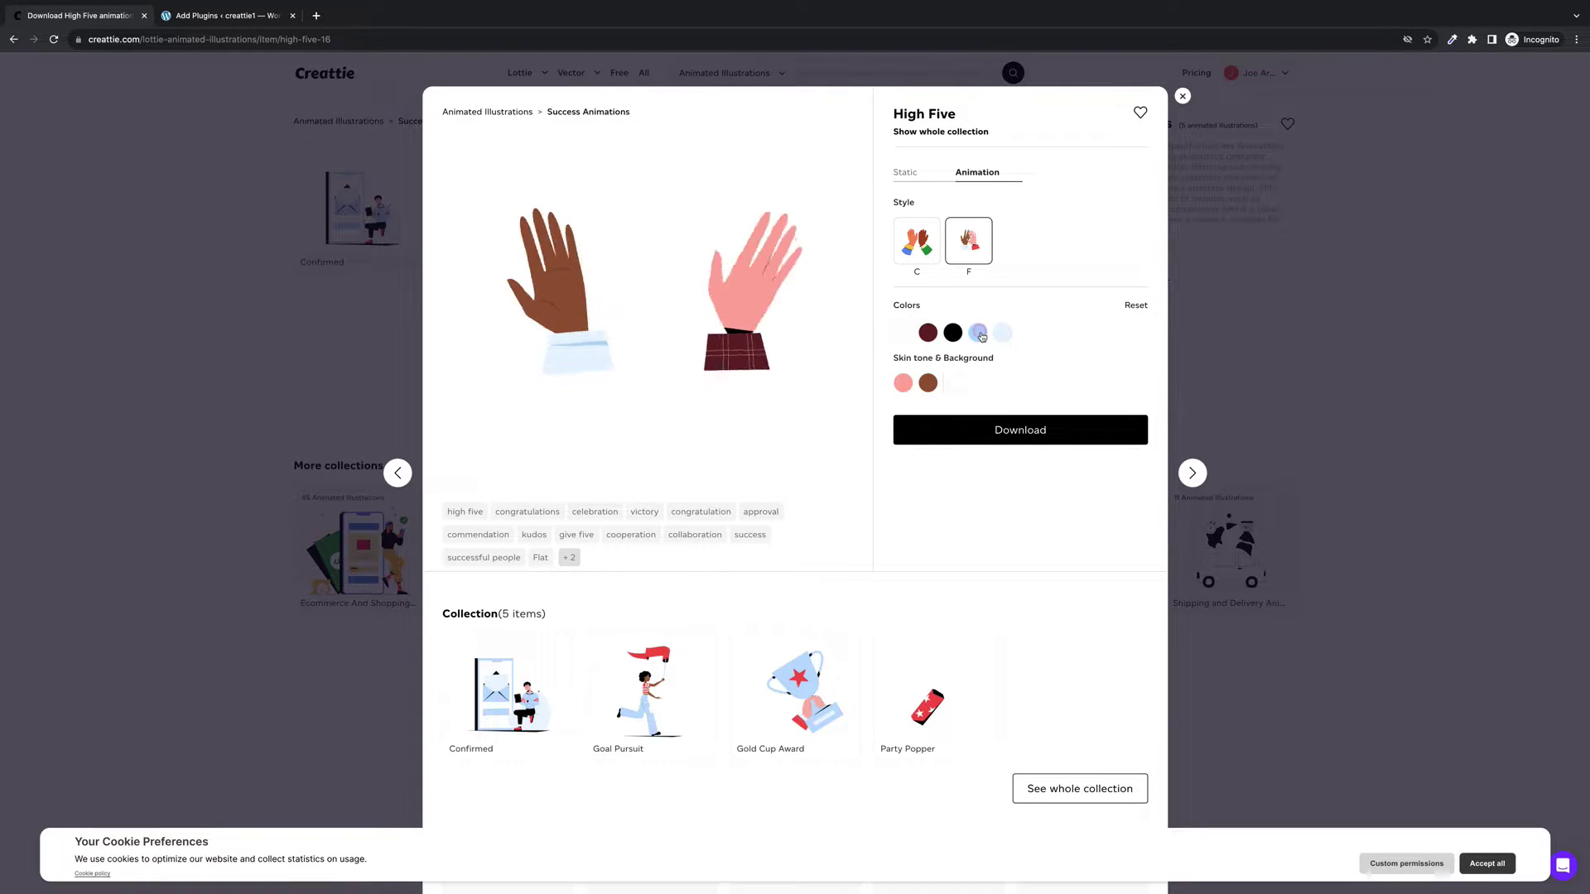
click(979, 333)
click(836, 381)
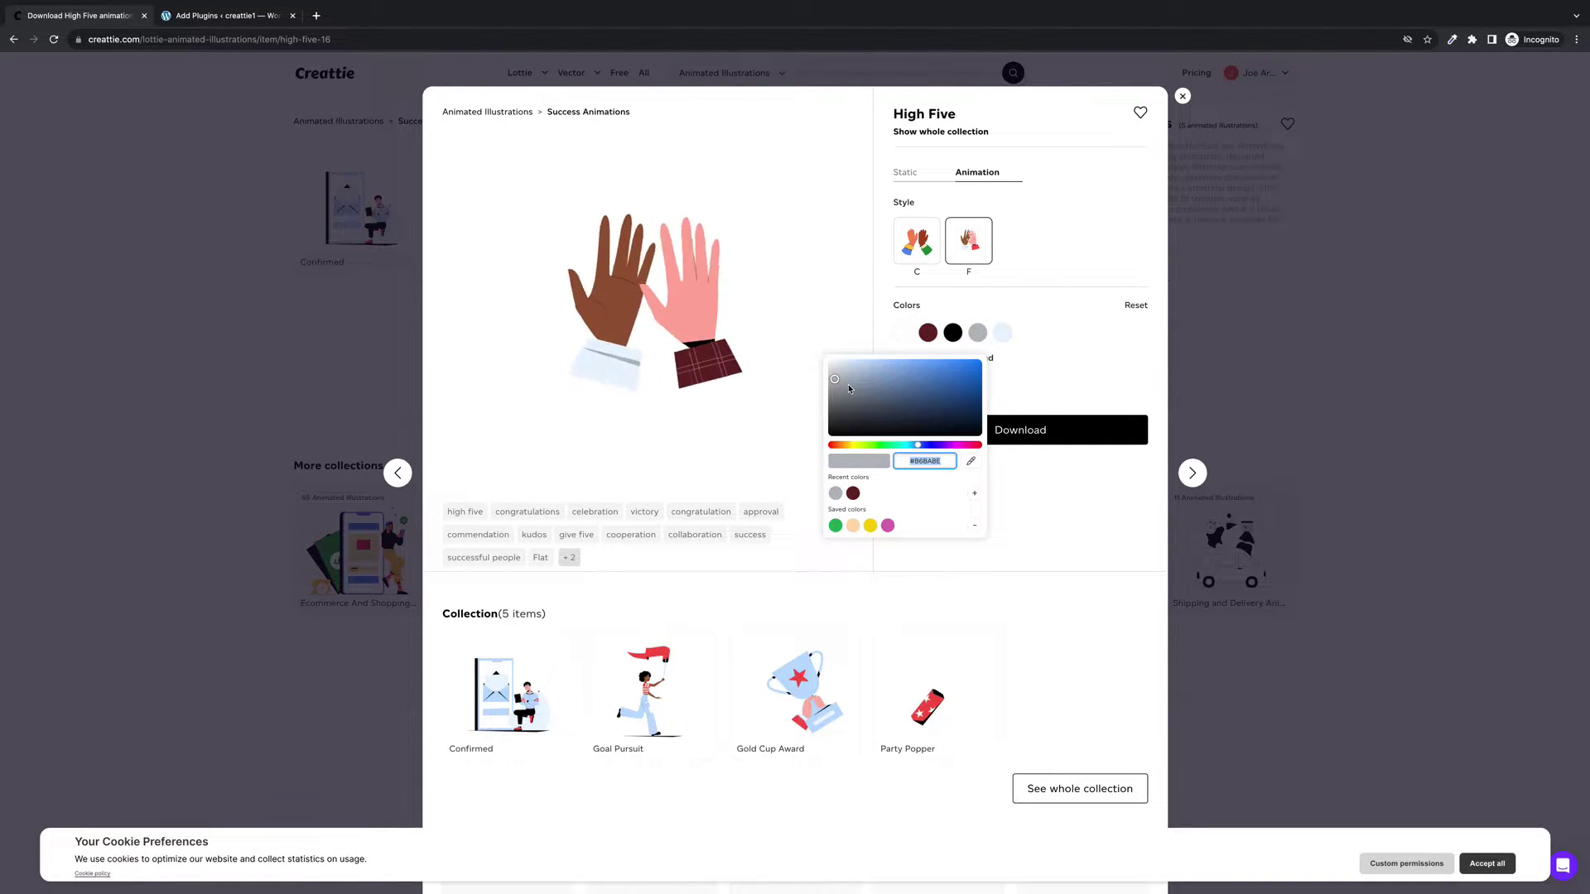
click(847, 386)
click(1085, 345)
click(1002, 332)
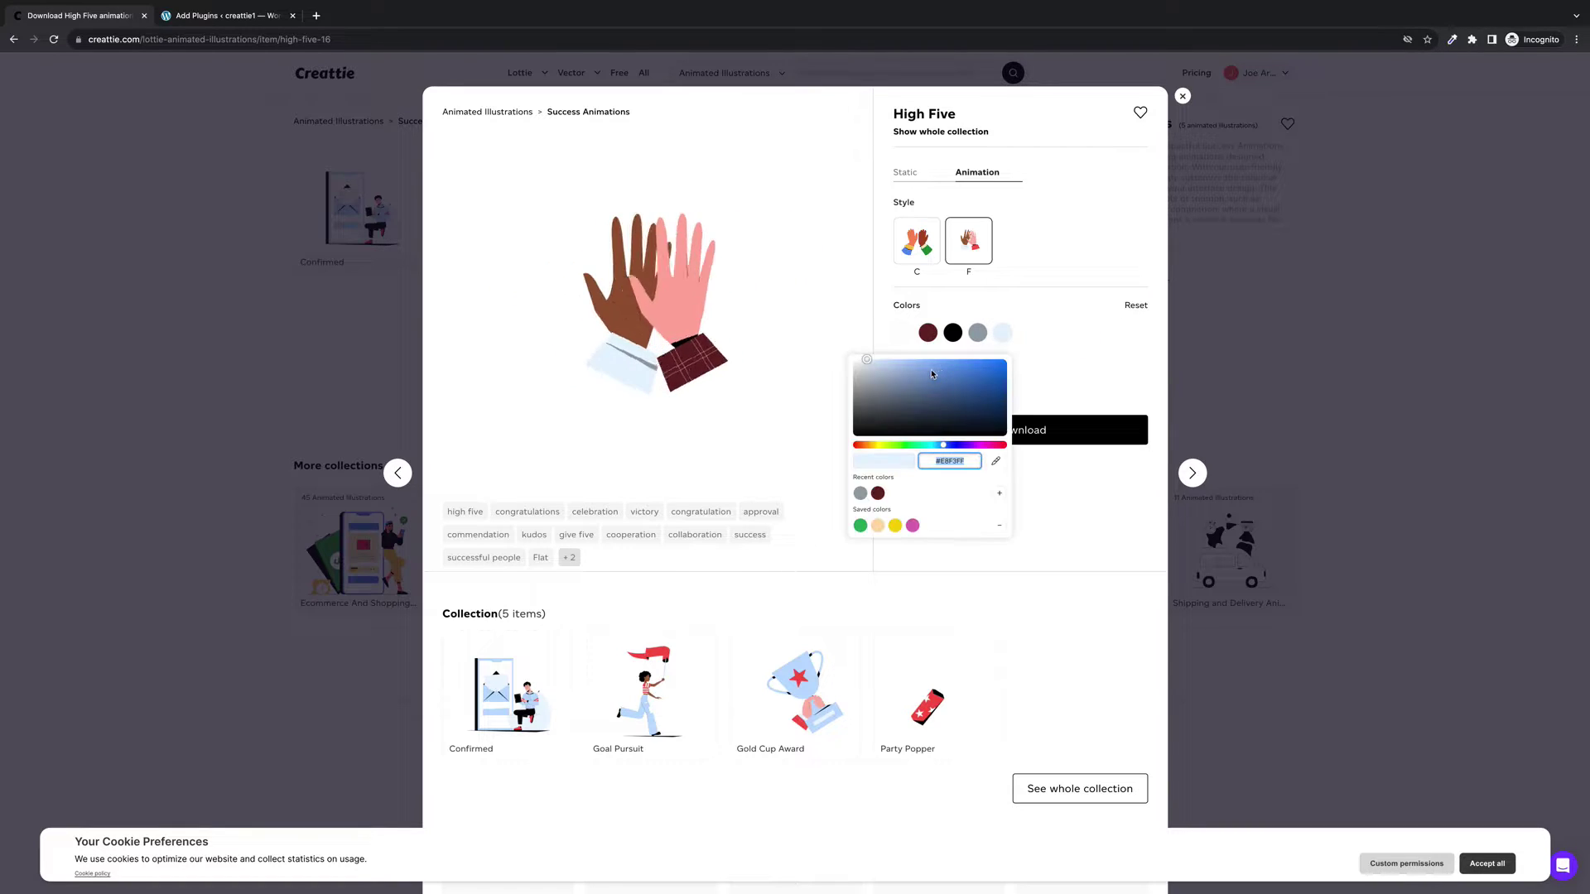
click(865, 388)
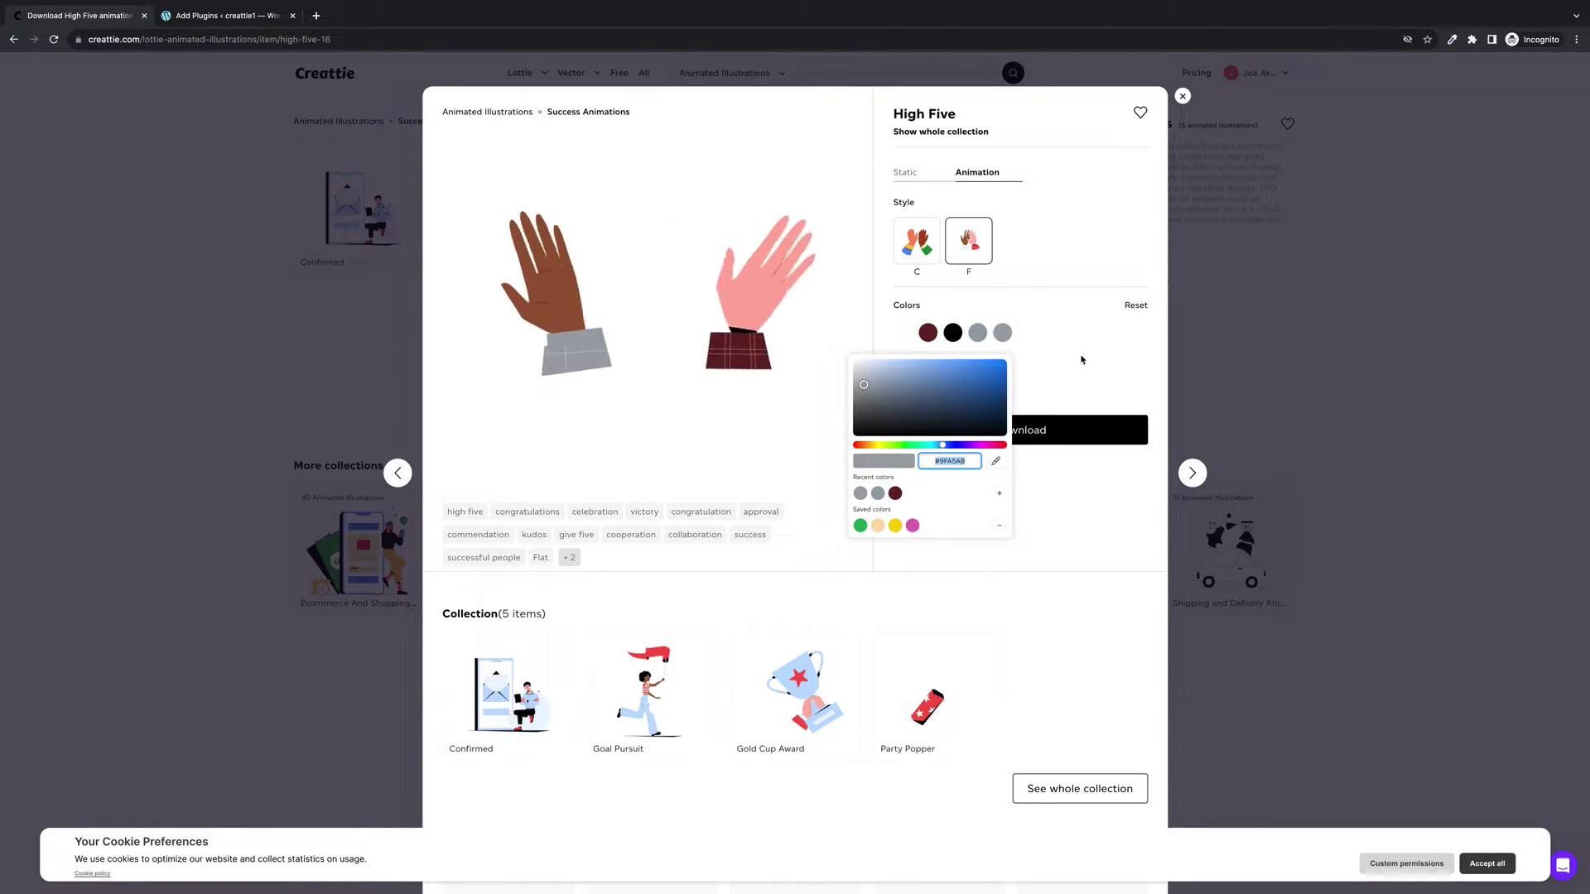
click(1081, 359)
Darken both skin tones of the High Five animation, making the pink a dusty rose and the brown a deeper brown.
click(903, 383)
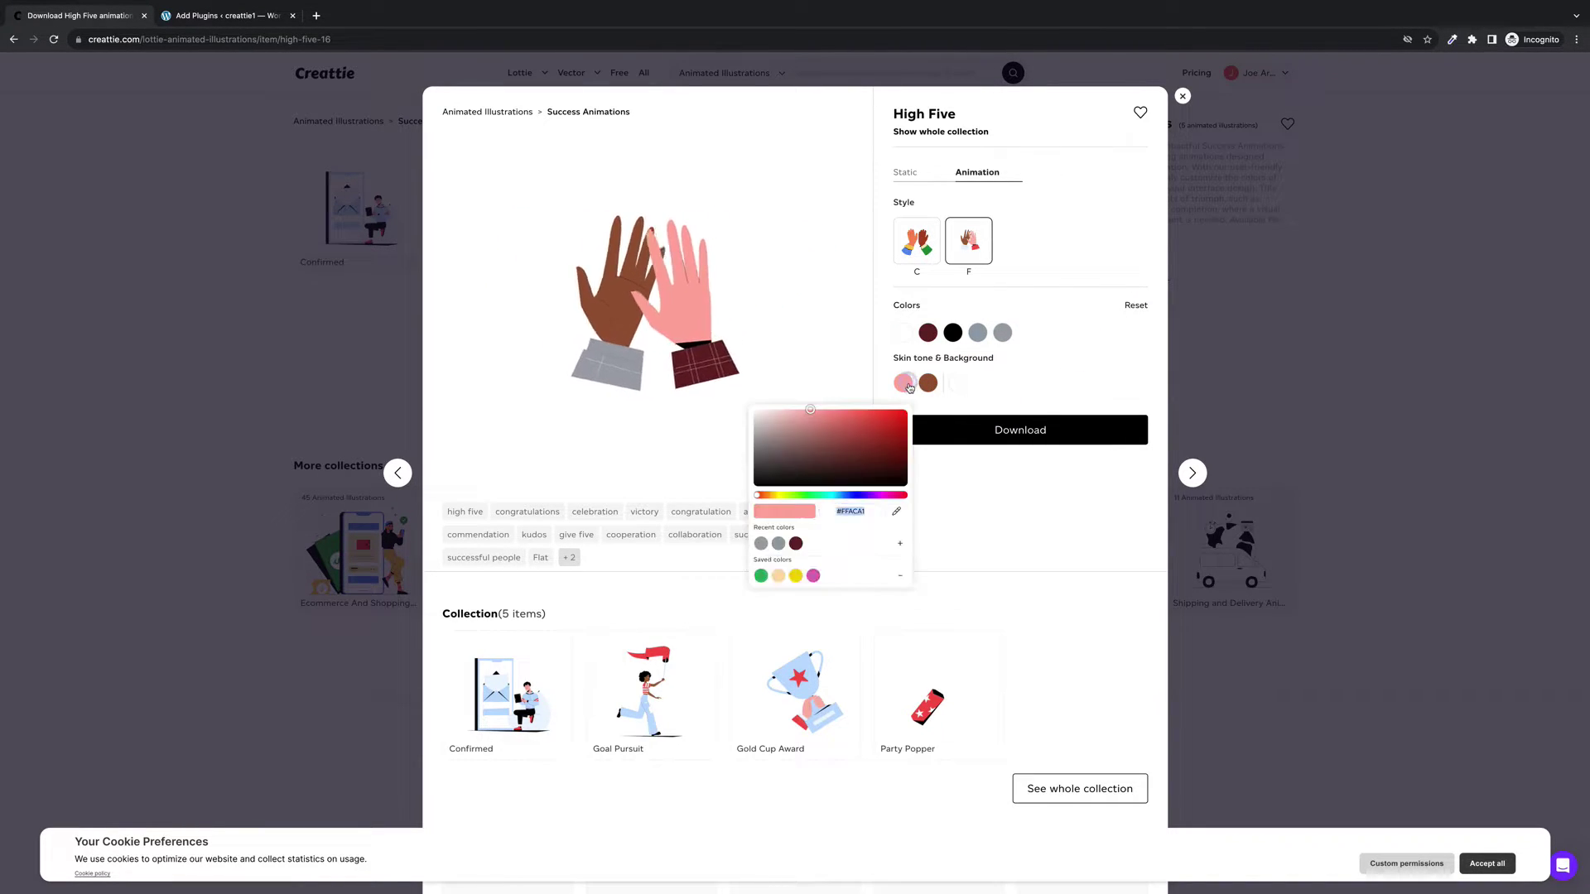
click(813, 428)
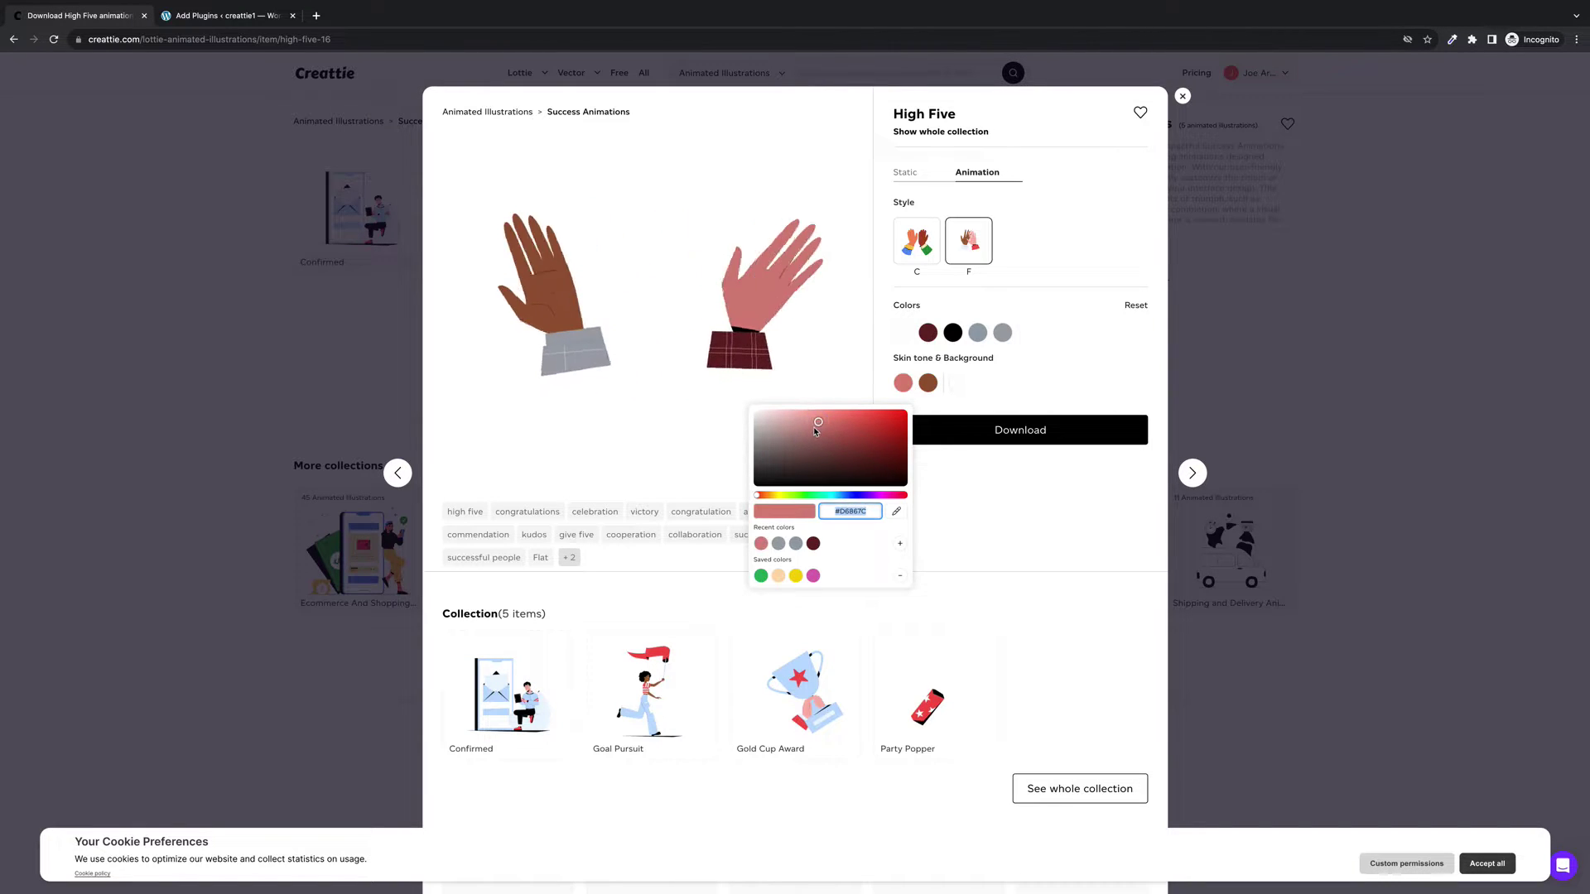
click(928, 383)
click(928, 383)
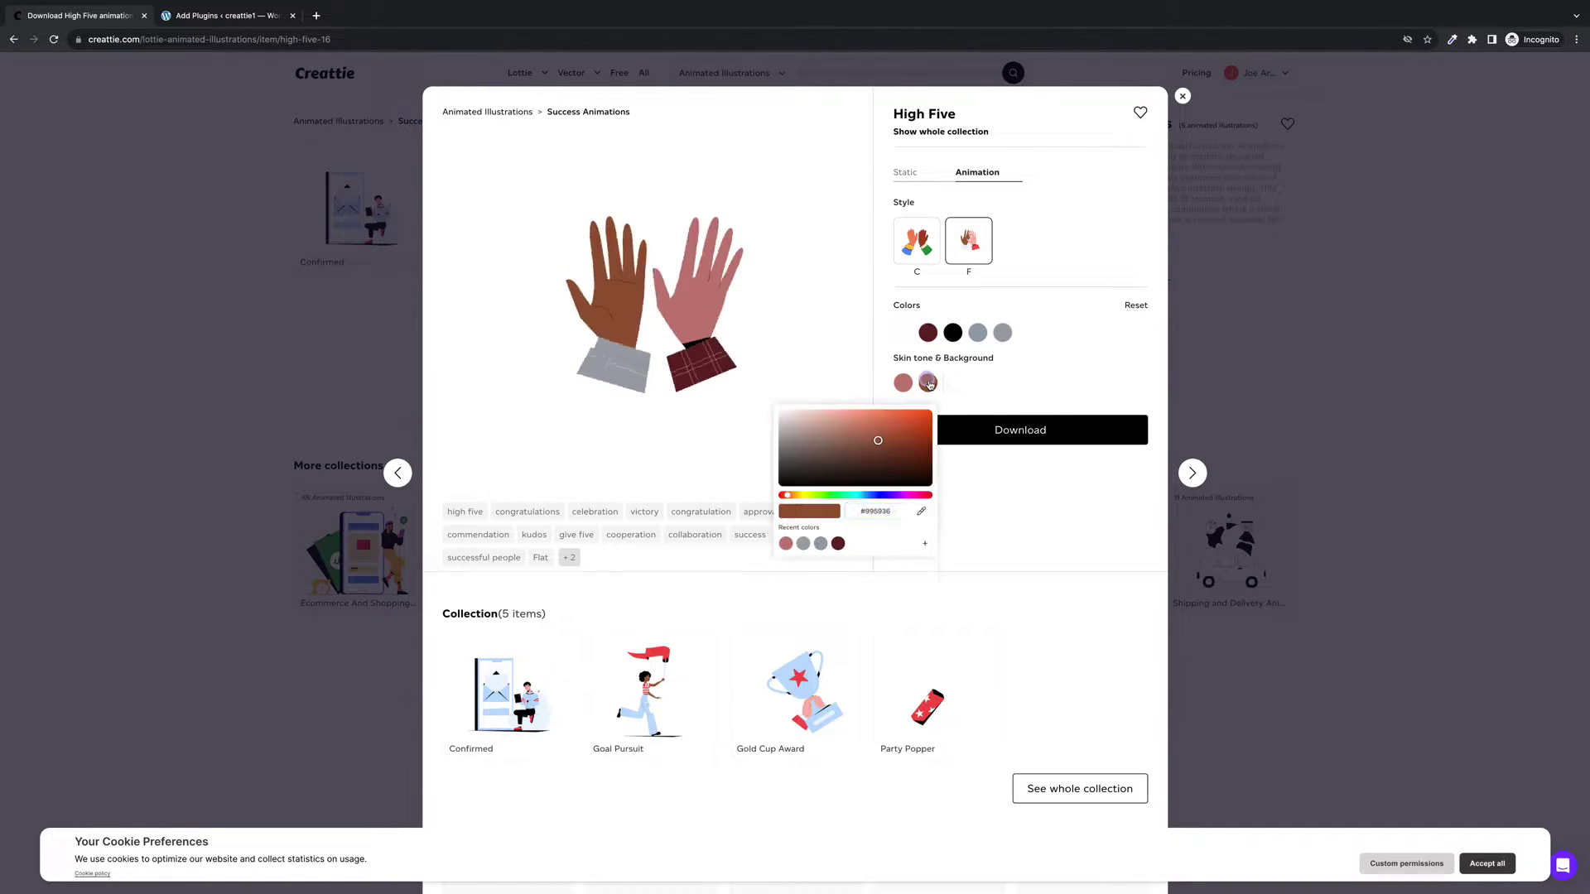
click(875, 447)
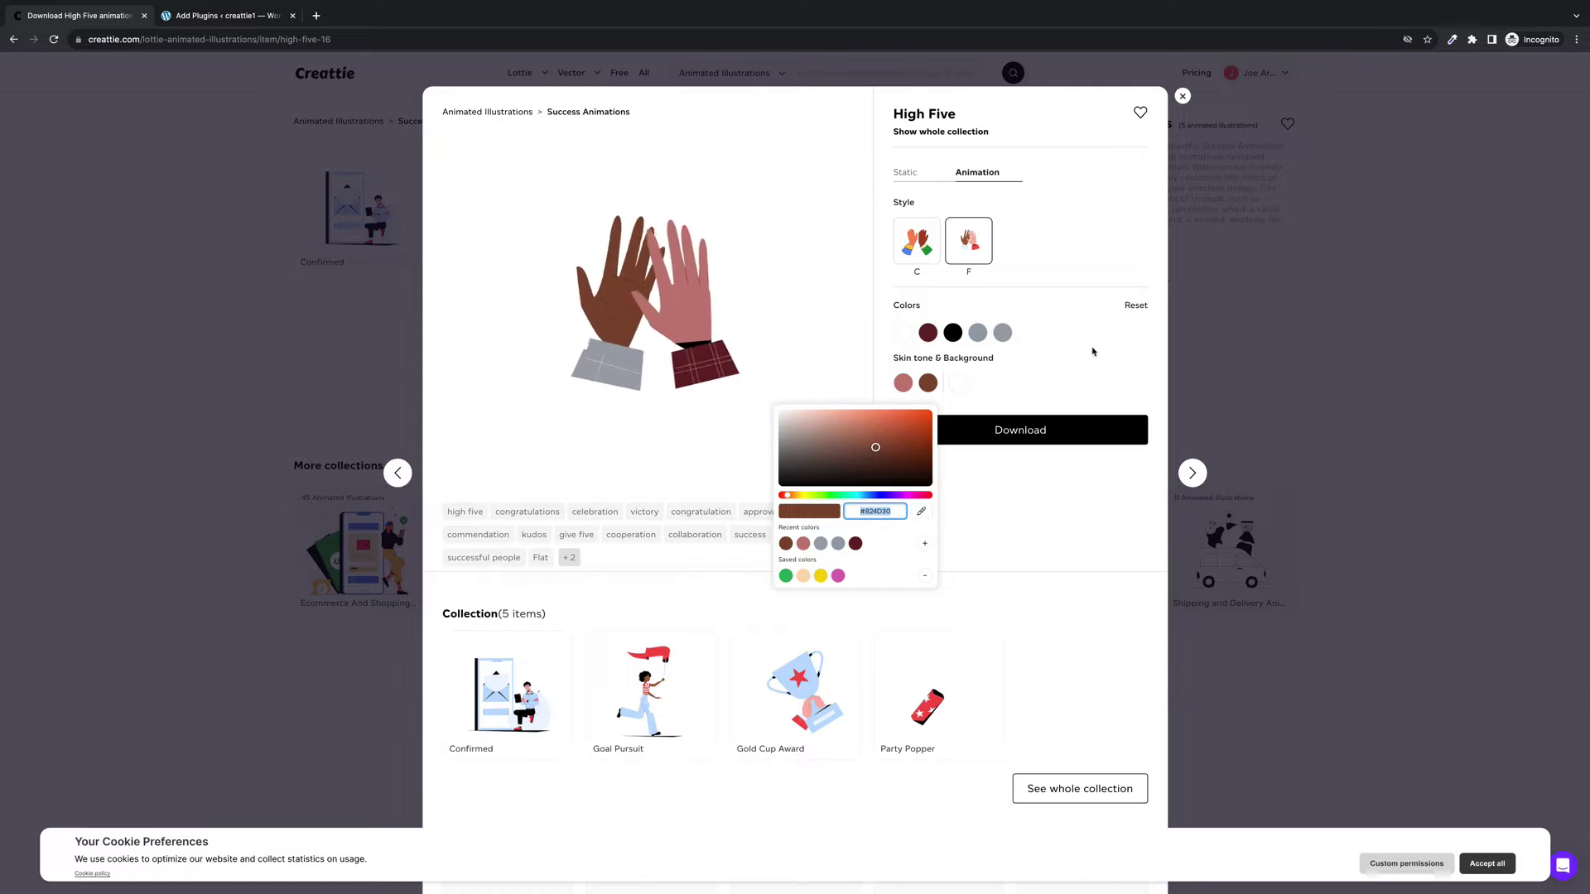
click(975, 382)
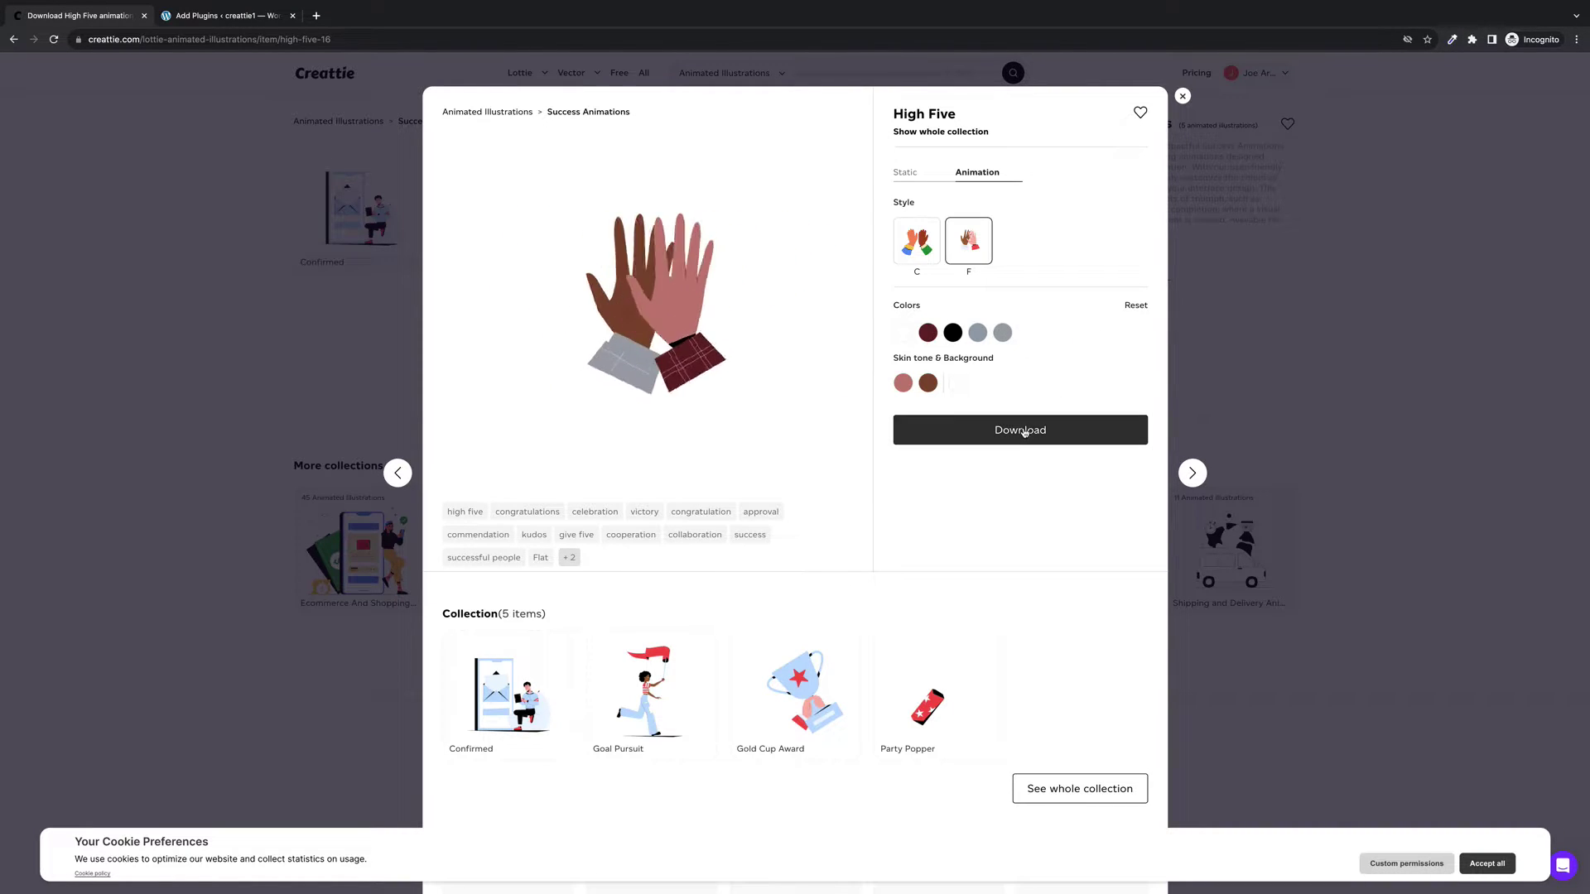
Download the customized High Five animation in JSON format and save it as High Five (1) in Downloads.
click(1026, 428)
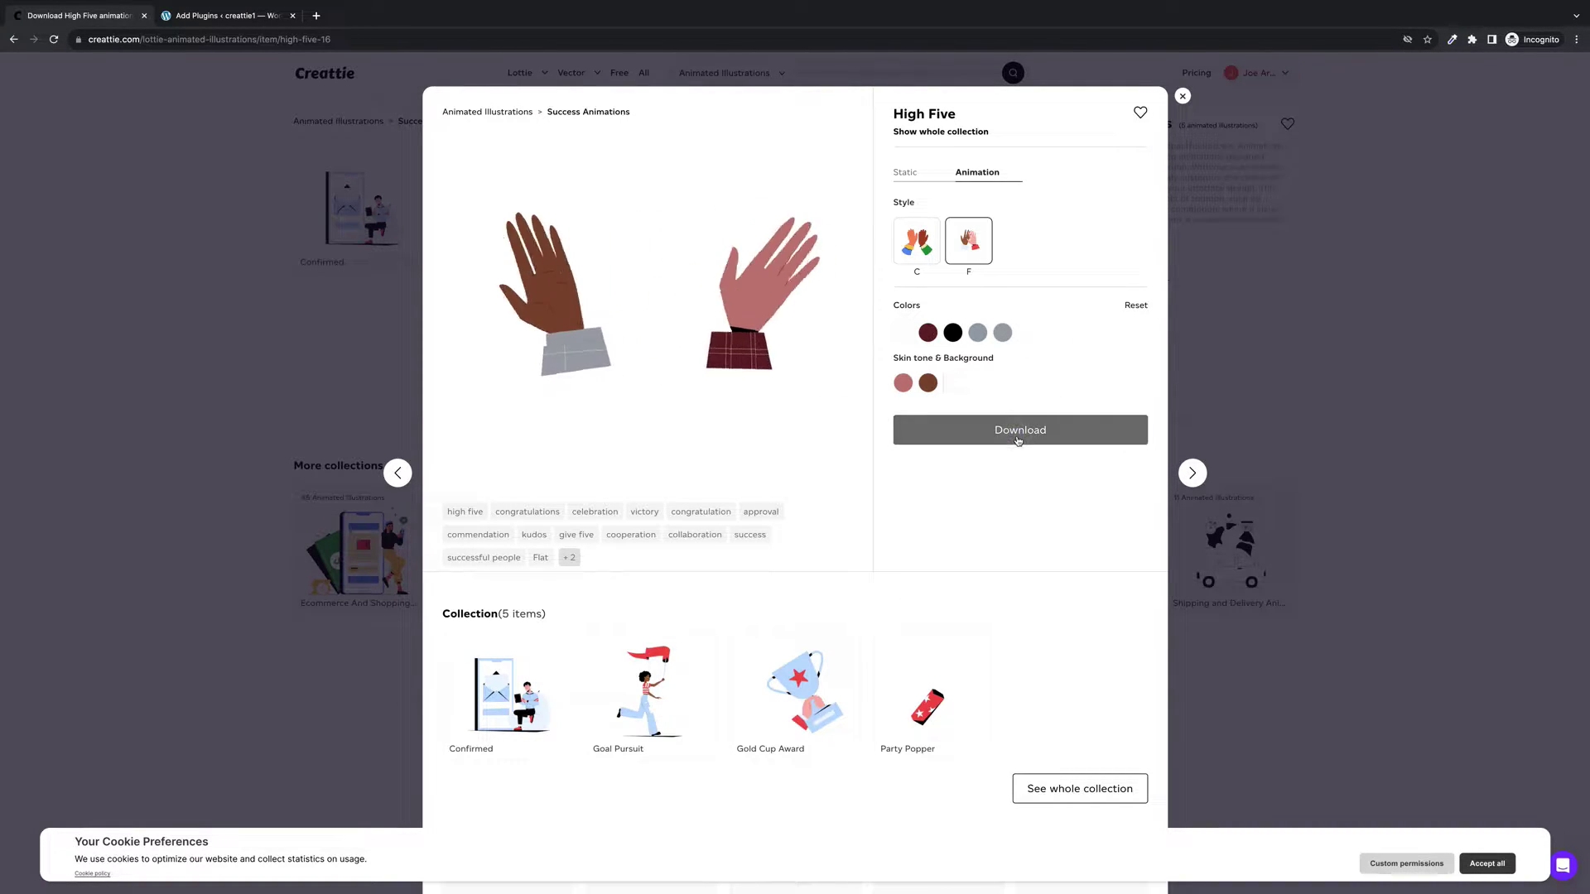
click(898, 491)
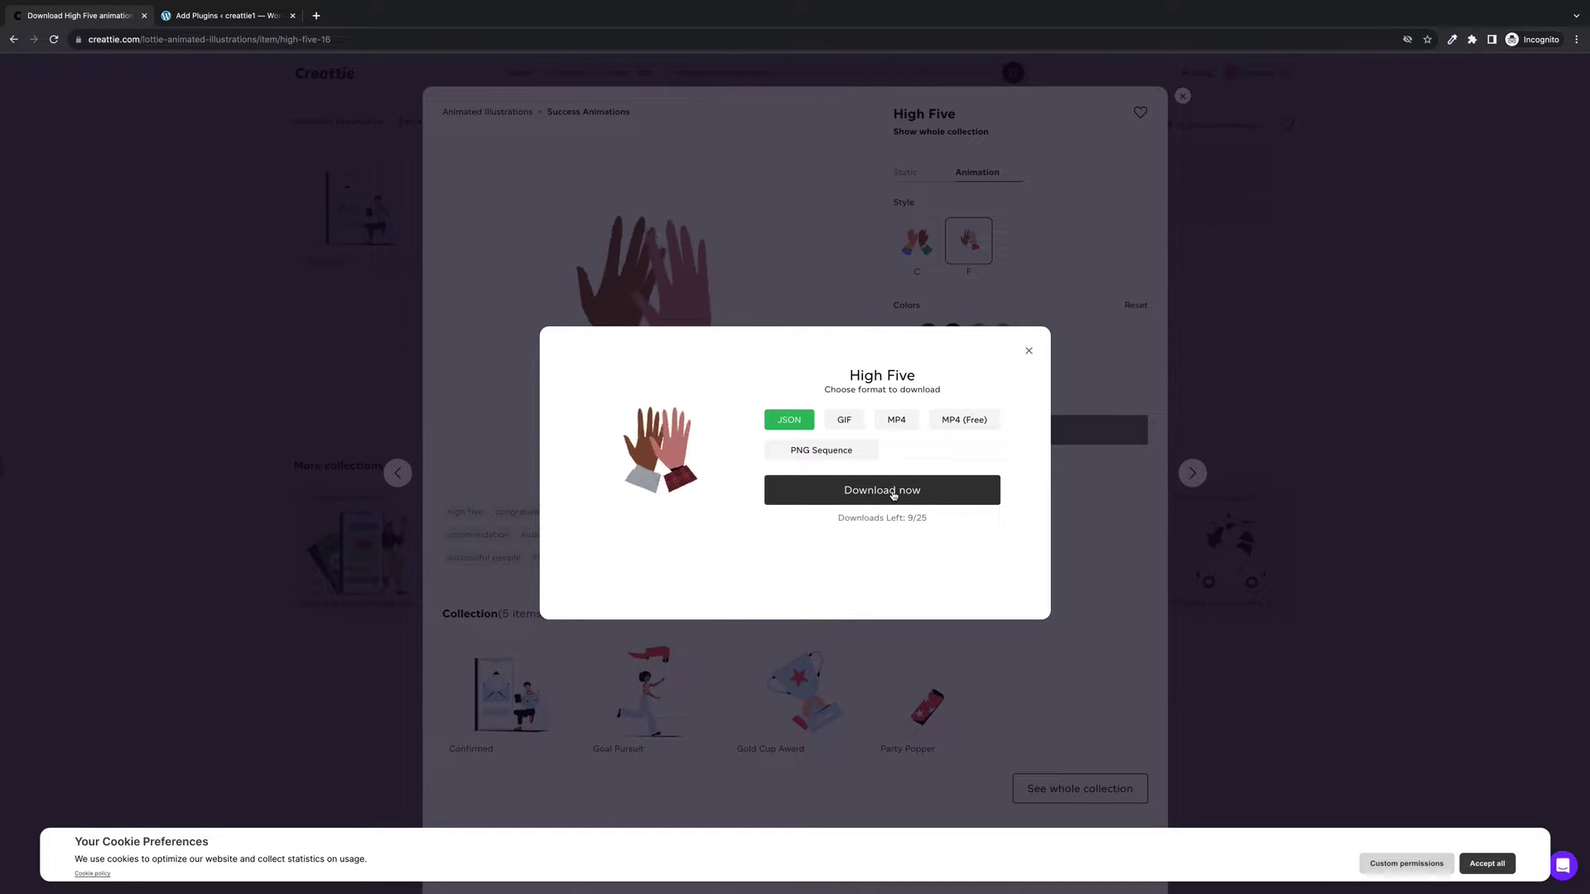
click(894, 493)
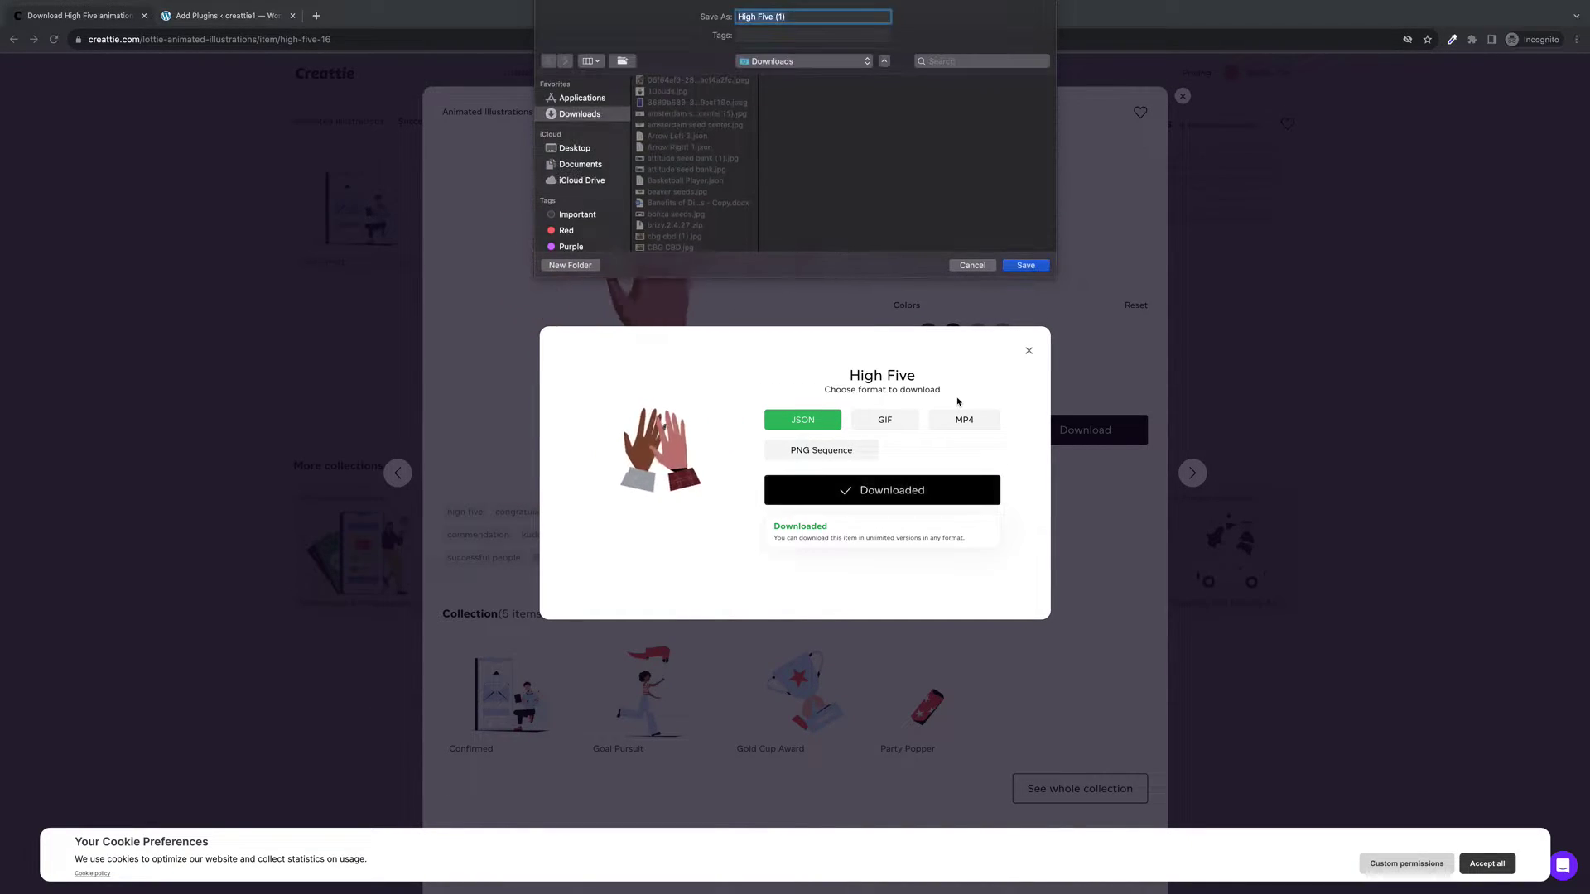
click(1025, 265)
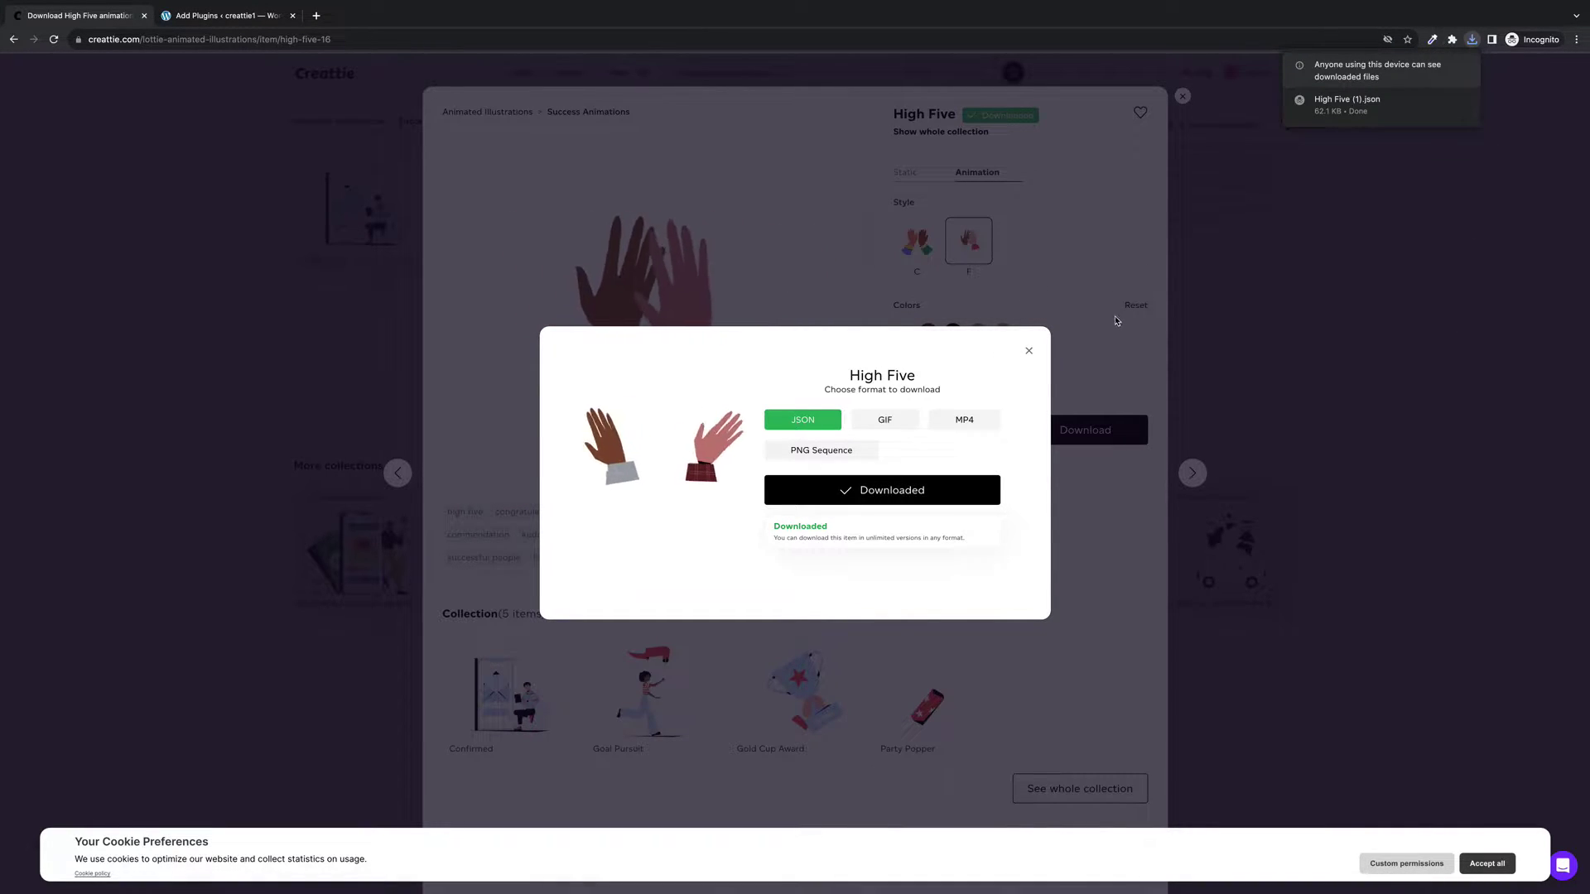
click(1028, 351)
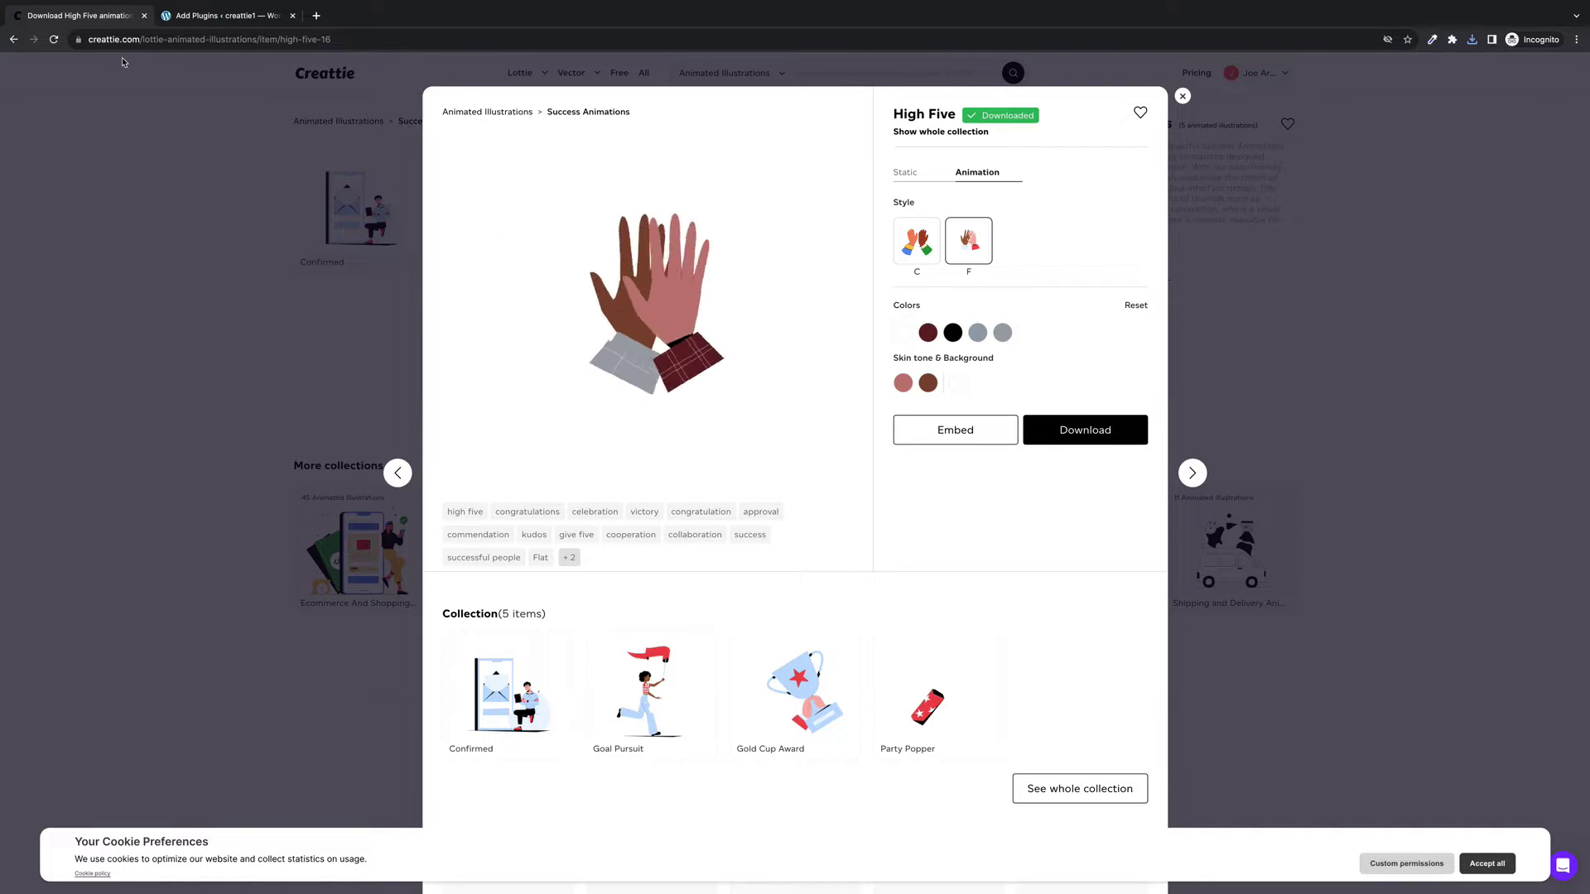
Switch to the WordPress admin and open page #248 from the list of all pages in the Bricks builder.
click(233, 21)
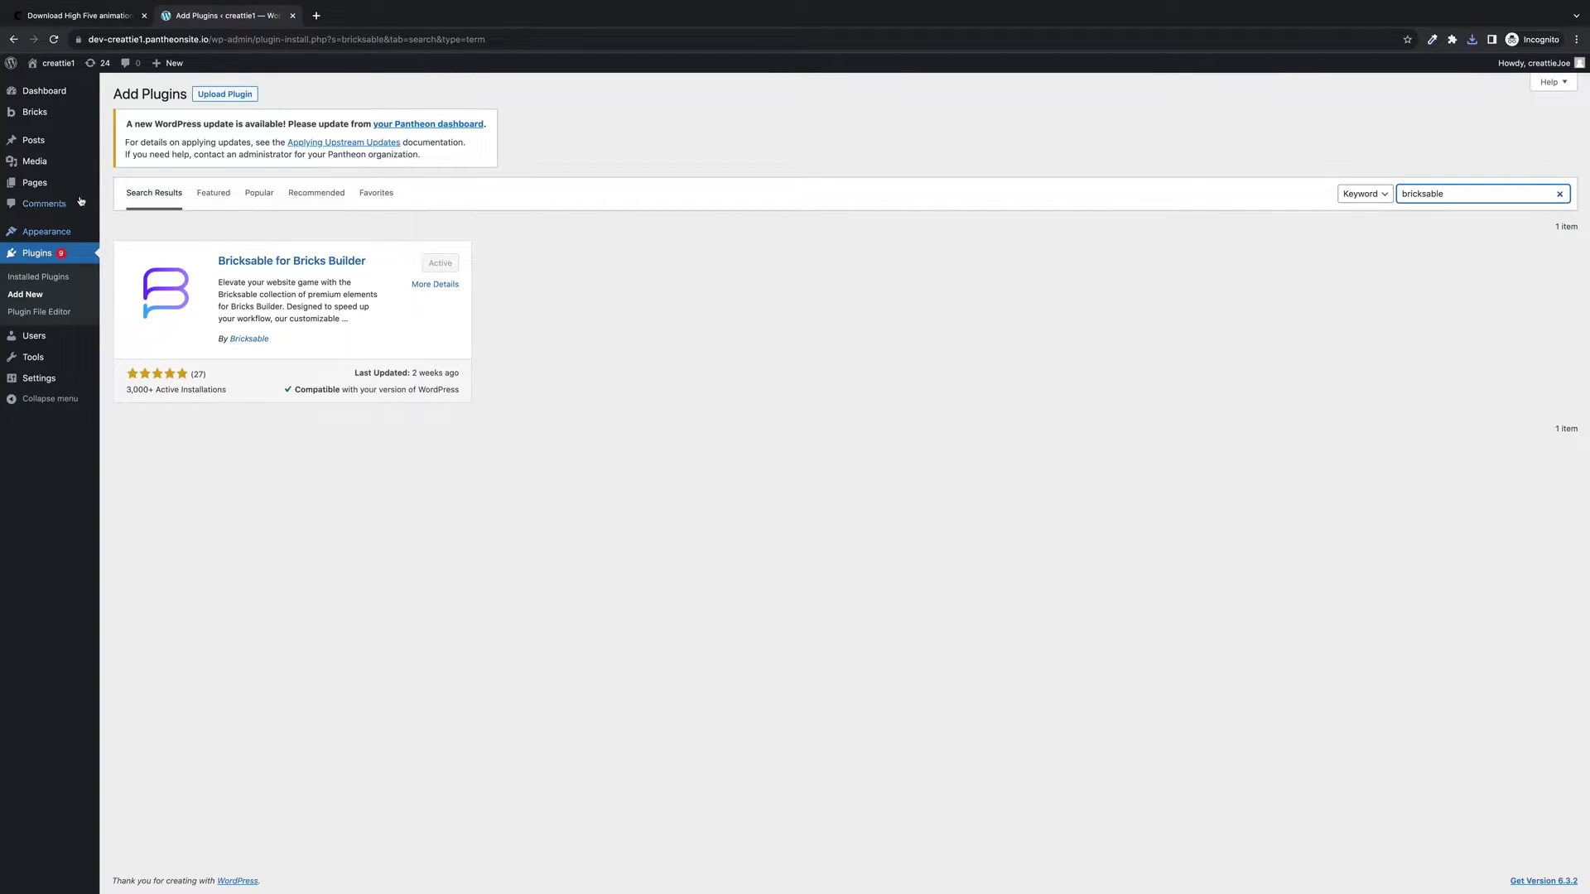
mouse_move(37, 140)
mouse_move(35, 191)
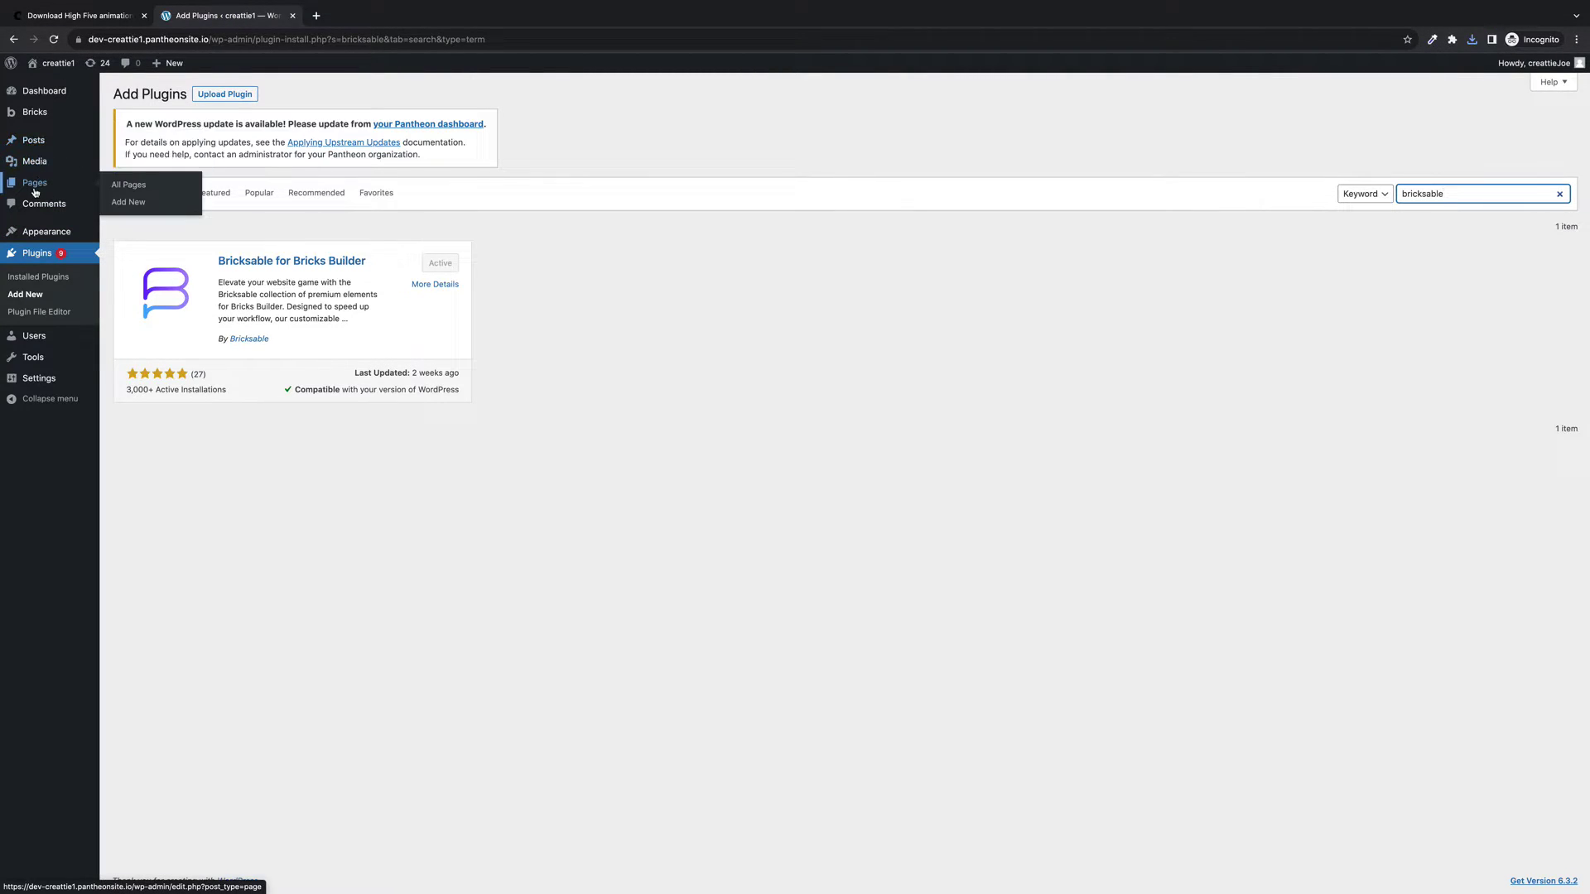
click(133, 193)
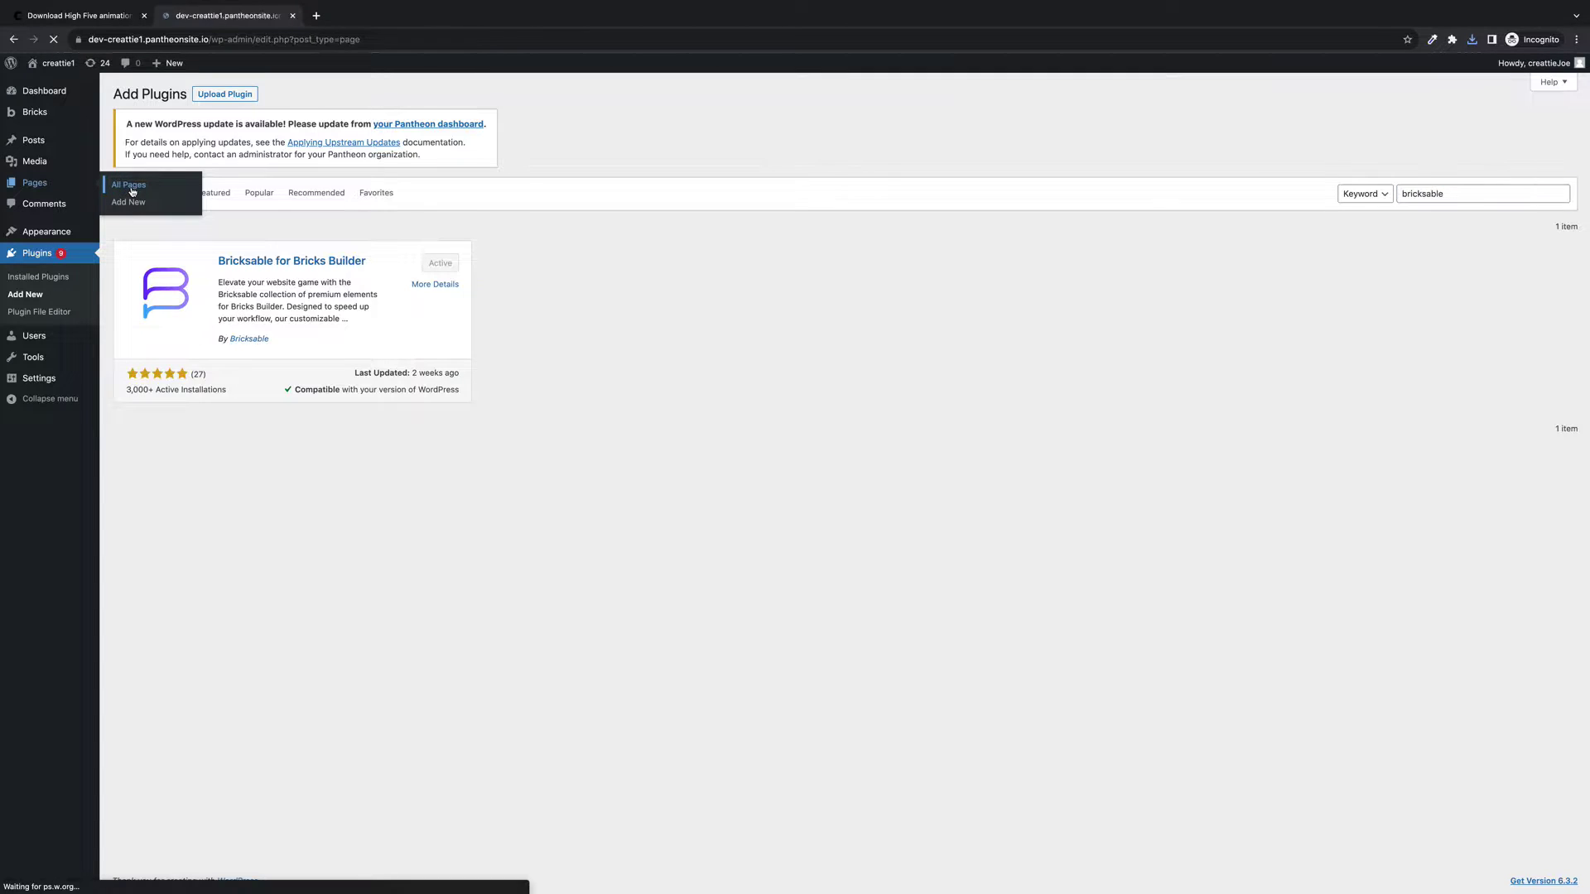
click(296, 274)
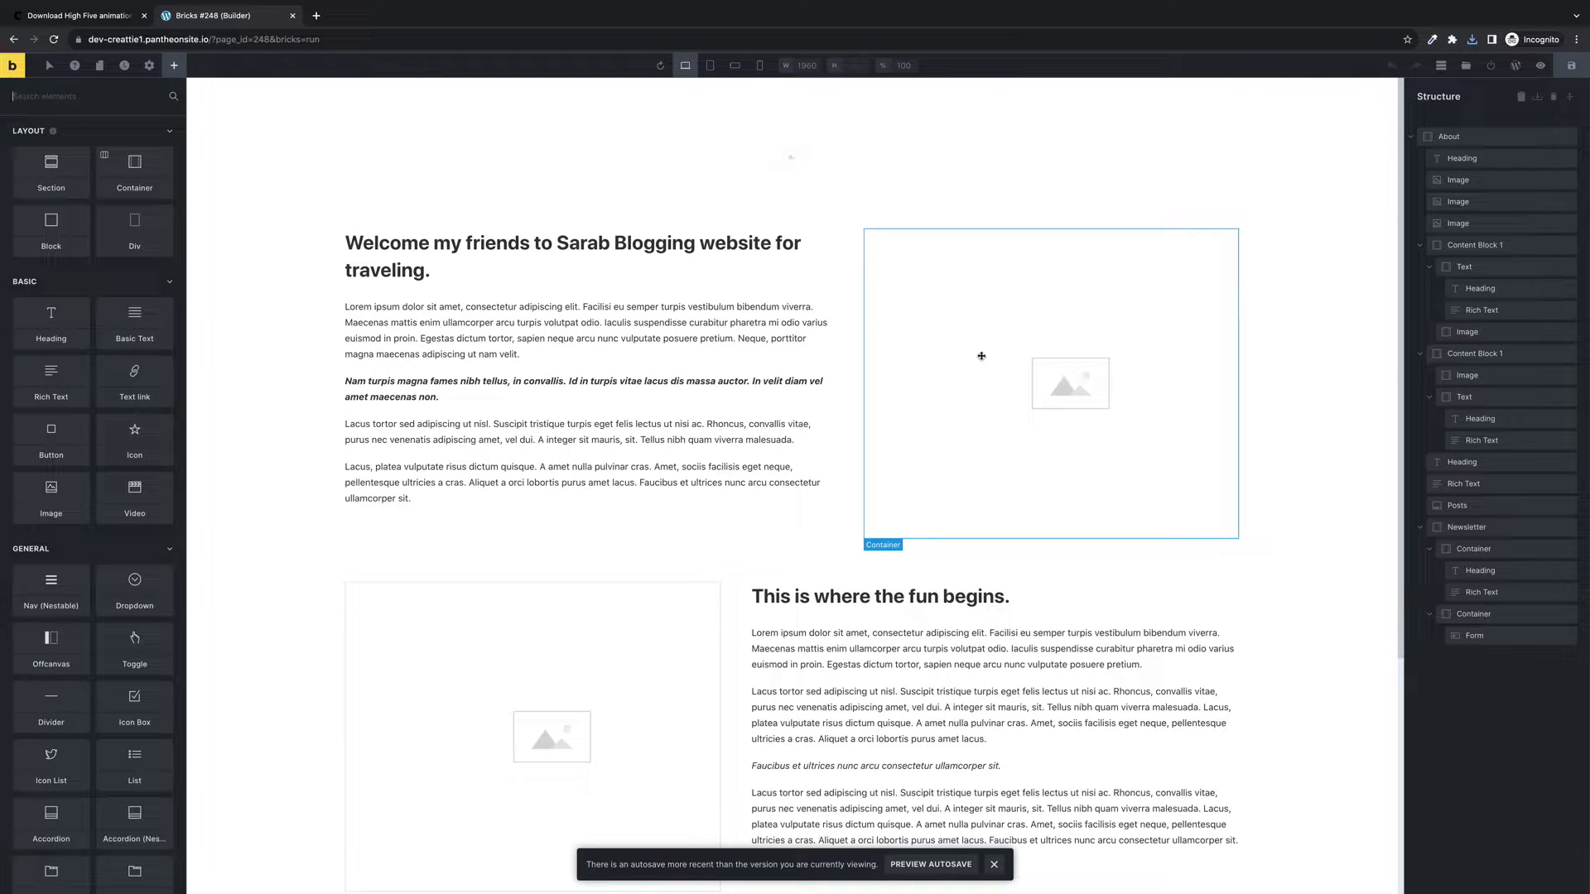
Delete the placeholder image block beside the "Welcome my friends to Sarab Blogging website for traveling." text.
click(1066, 366)
right_click(1066, 366)
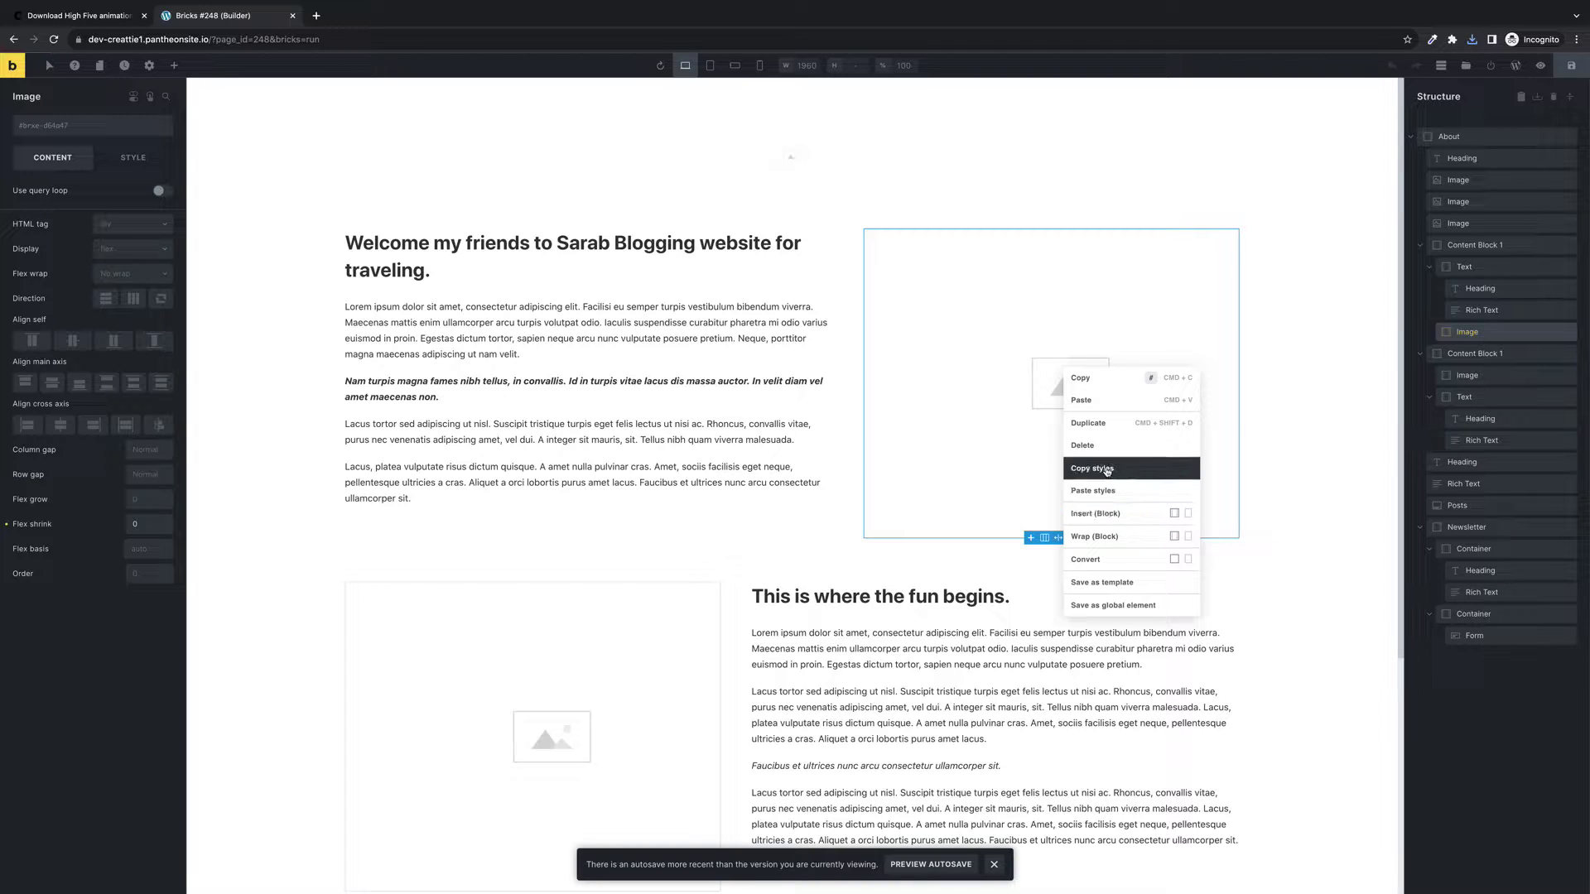
click(1093, 445)
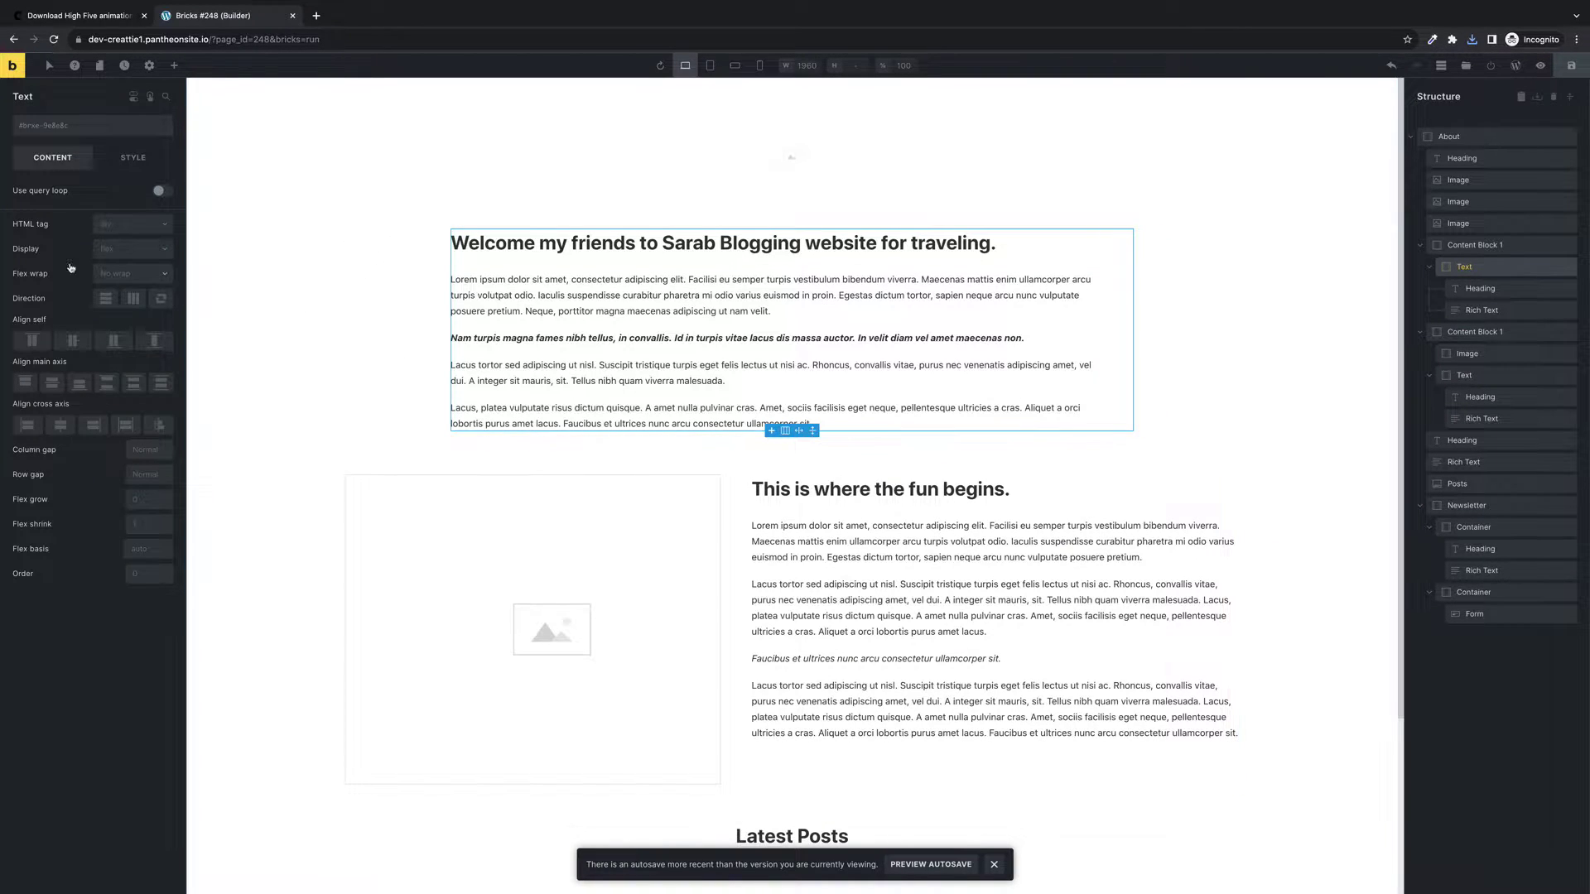
Search the builder elements for "lott" and clear the search.
click(174, 66)
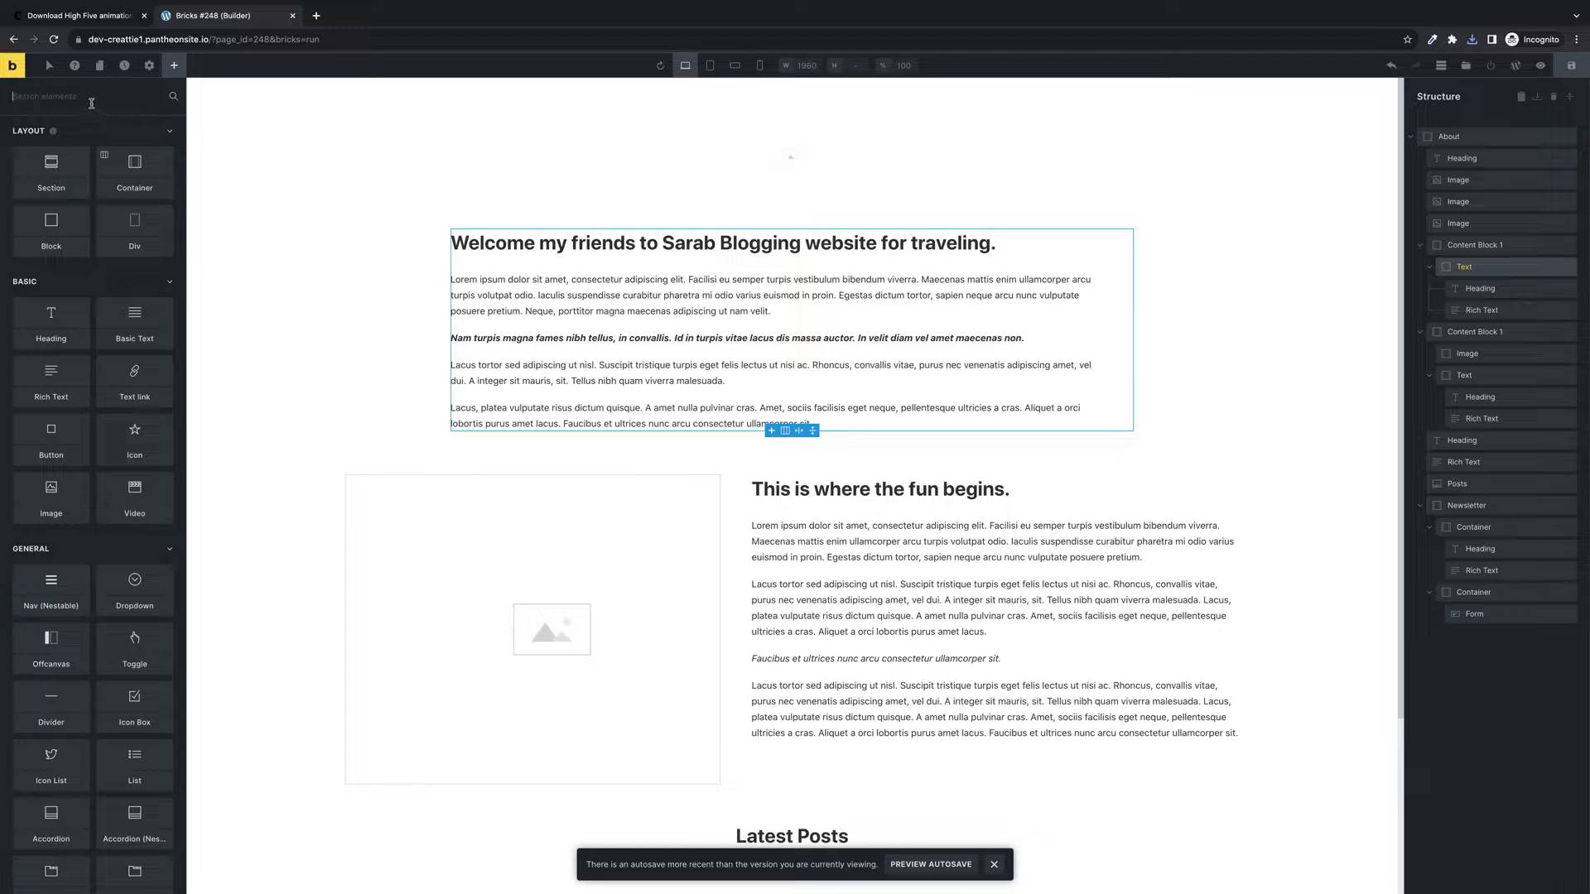
text(lott)
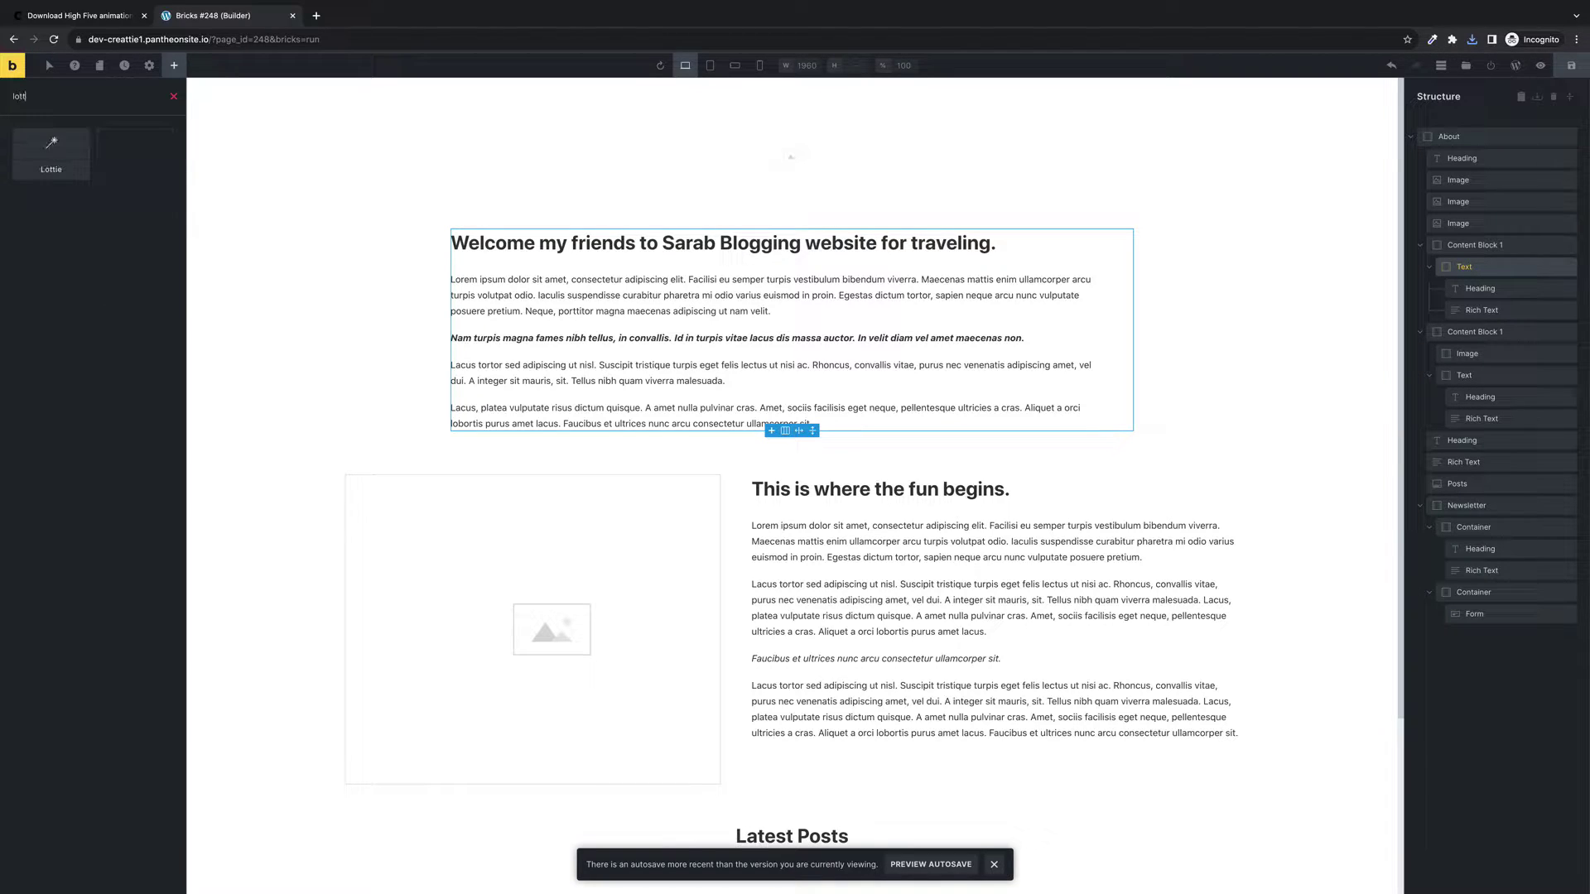
key(BackSpace)
key(BackSpace)
key(BackSpace)
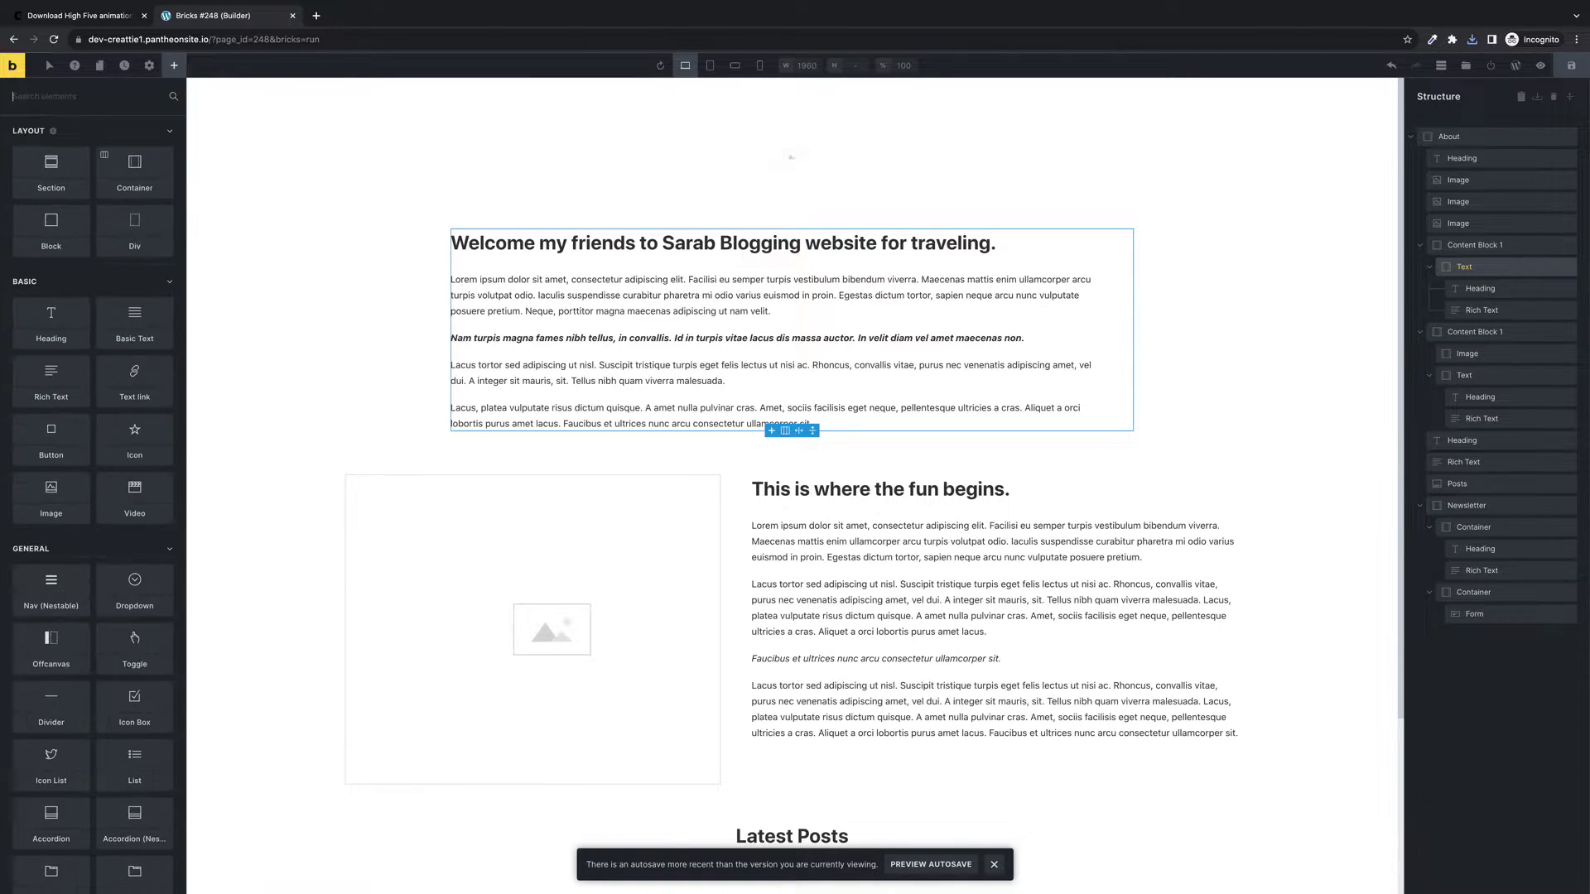
Add the Bricksable Lottie element to the first content block, to the right of the welcome text.
scroll(60, 345, down, 10)
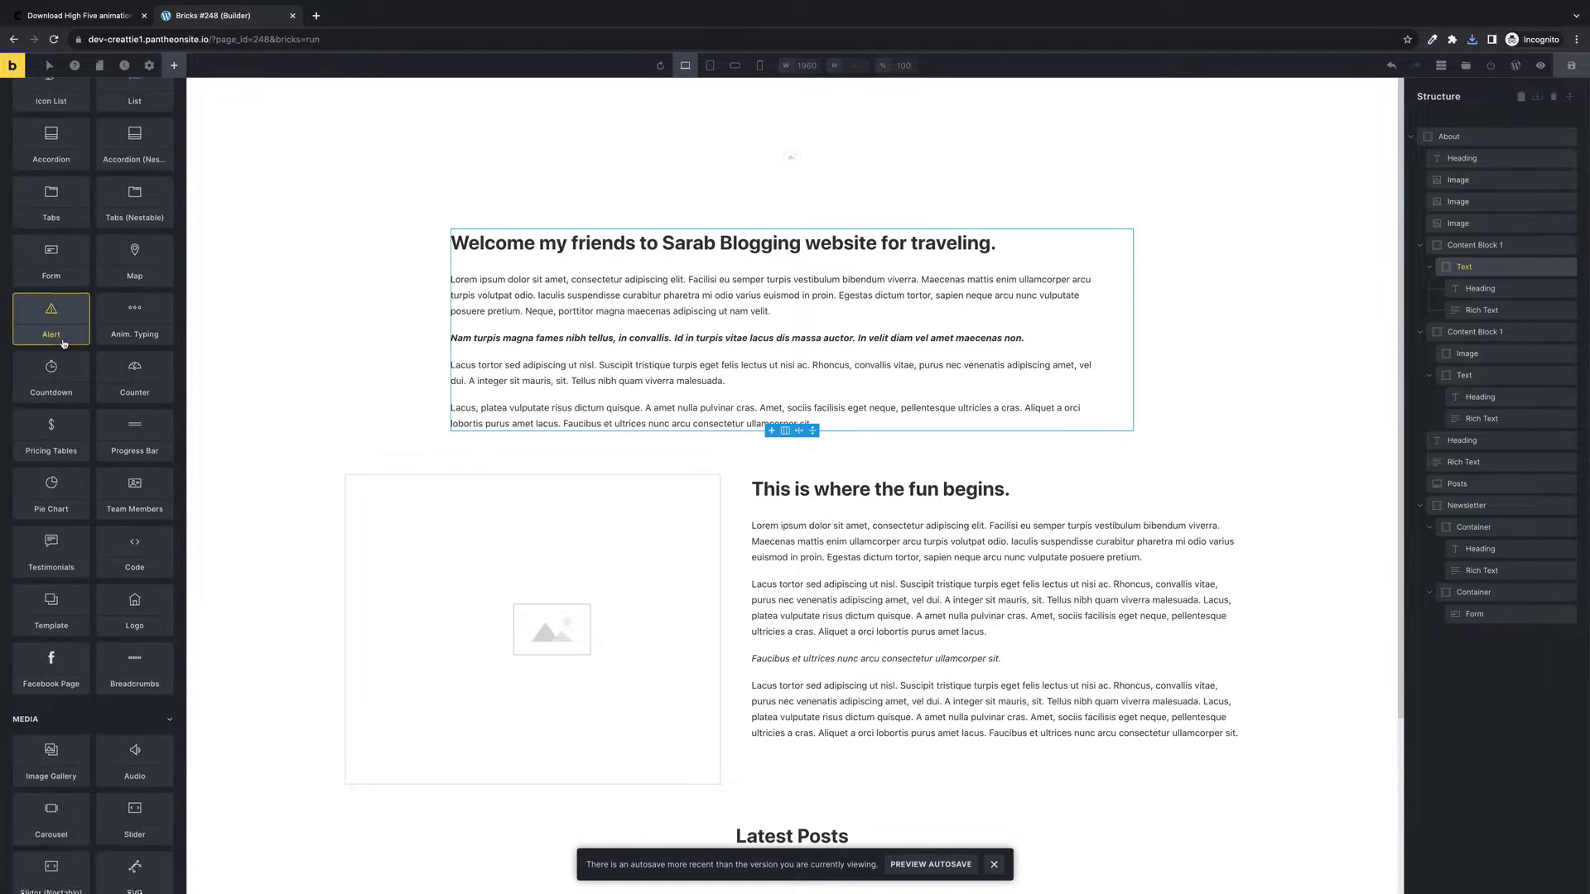
scroll(60, 346, down, 7)
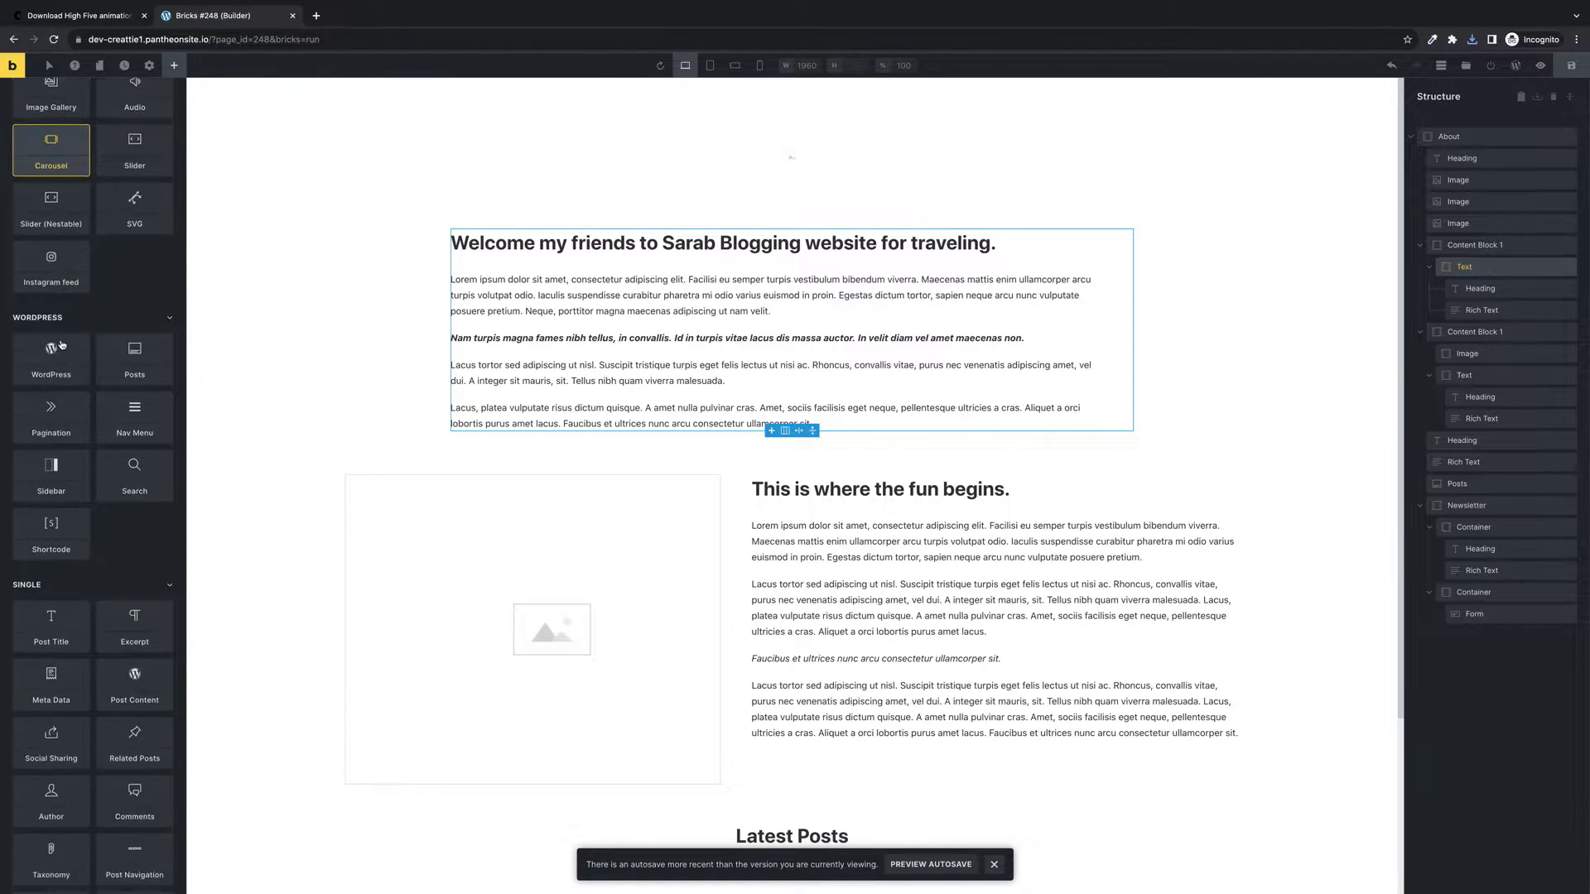
scroll(61, 345, down, 5)
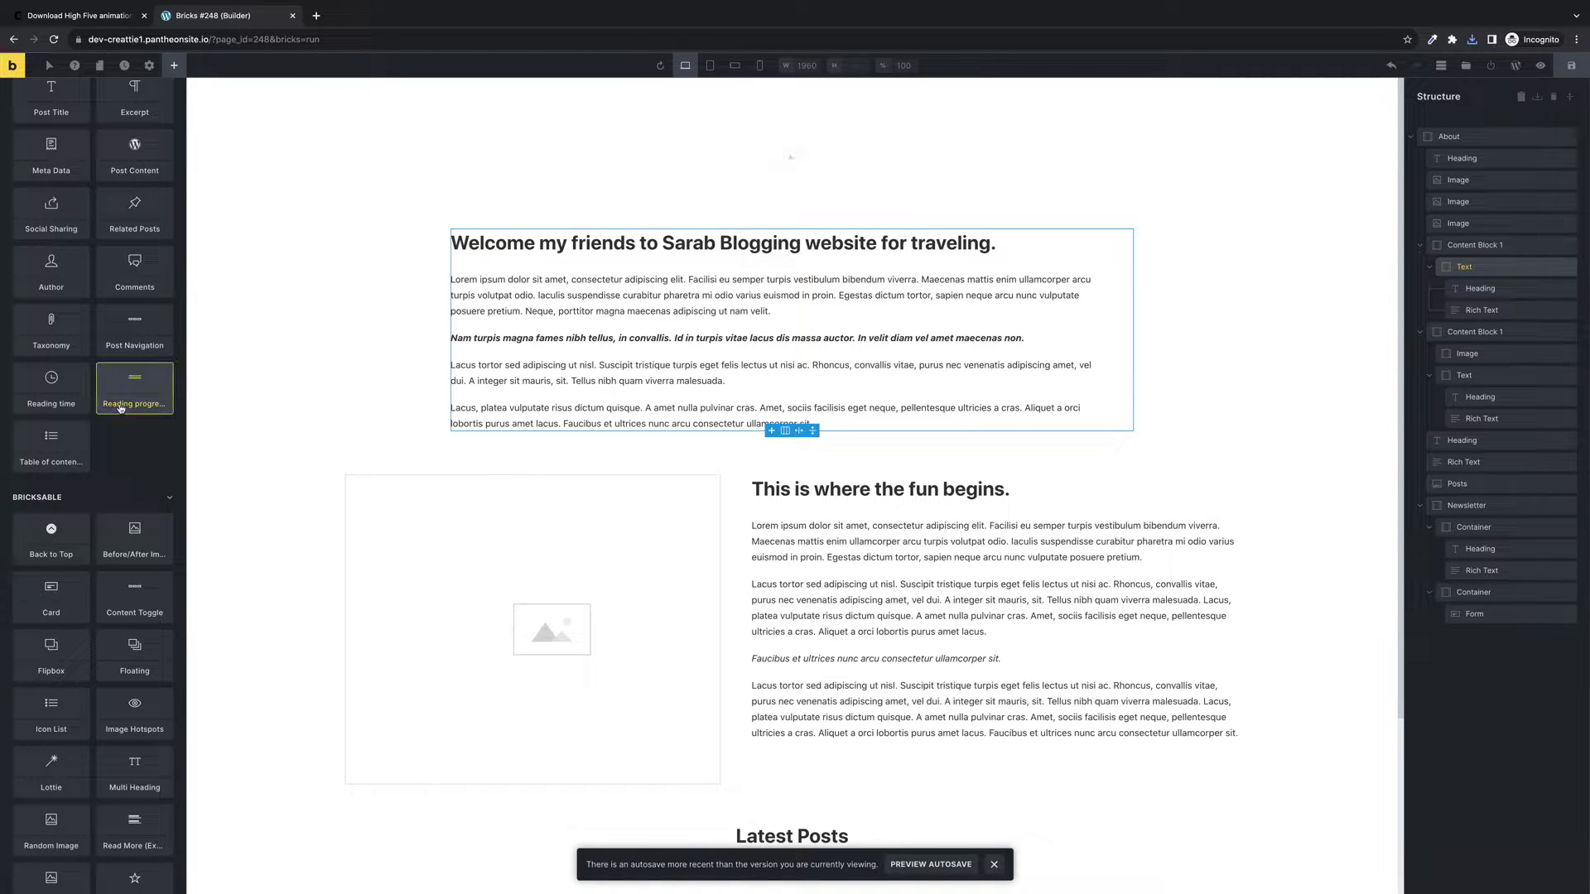
scroll(133, 381, down, 1)
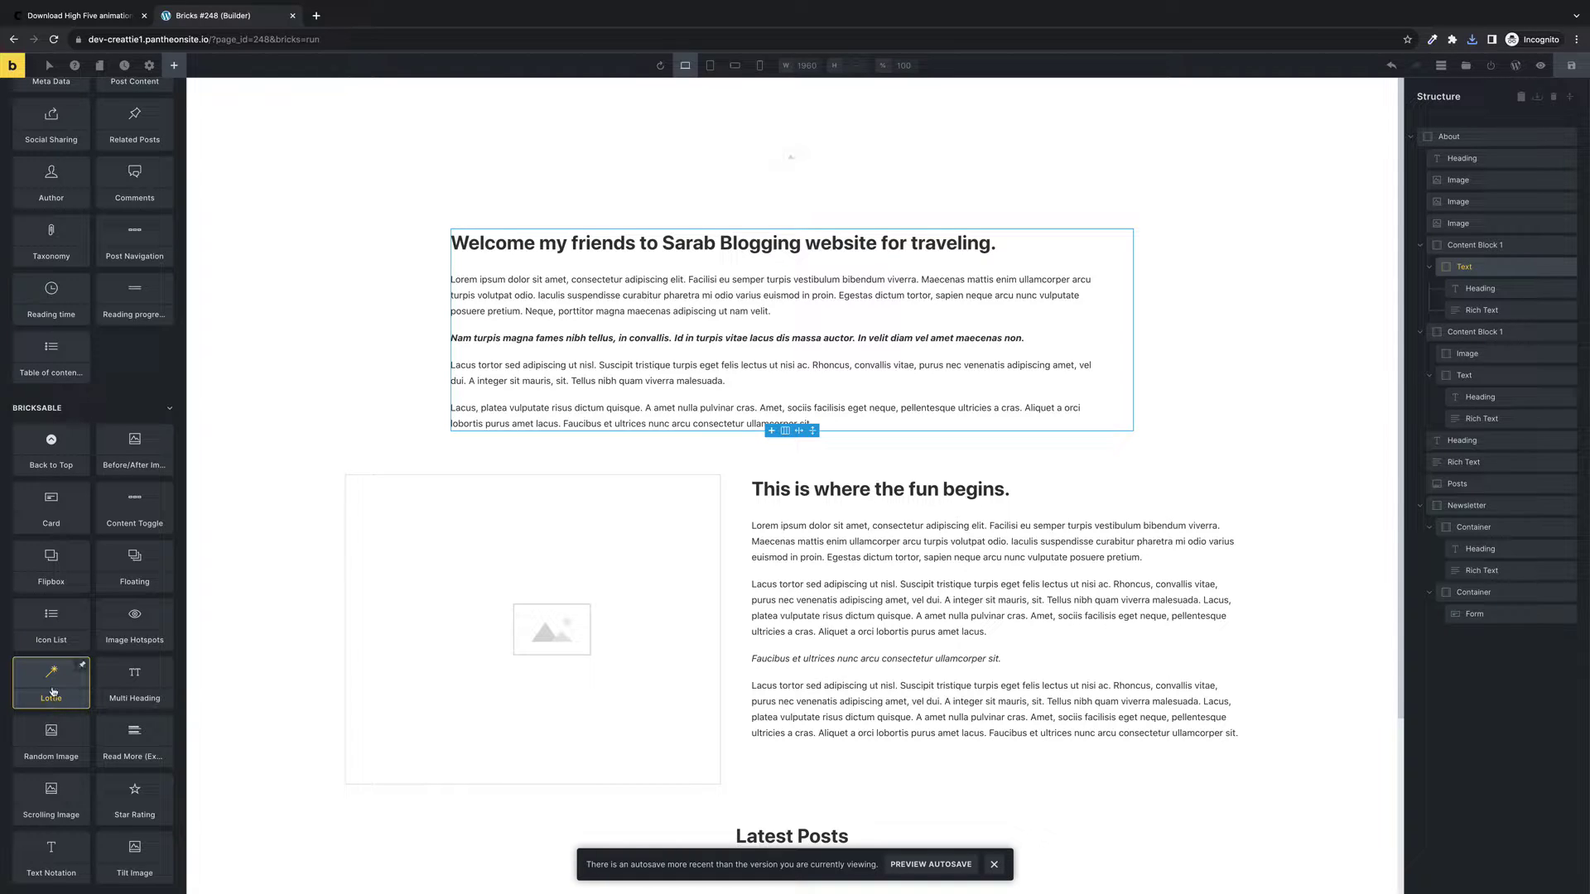
drag(57, 689, 1151, 281)
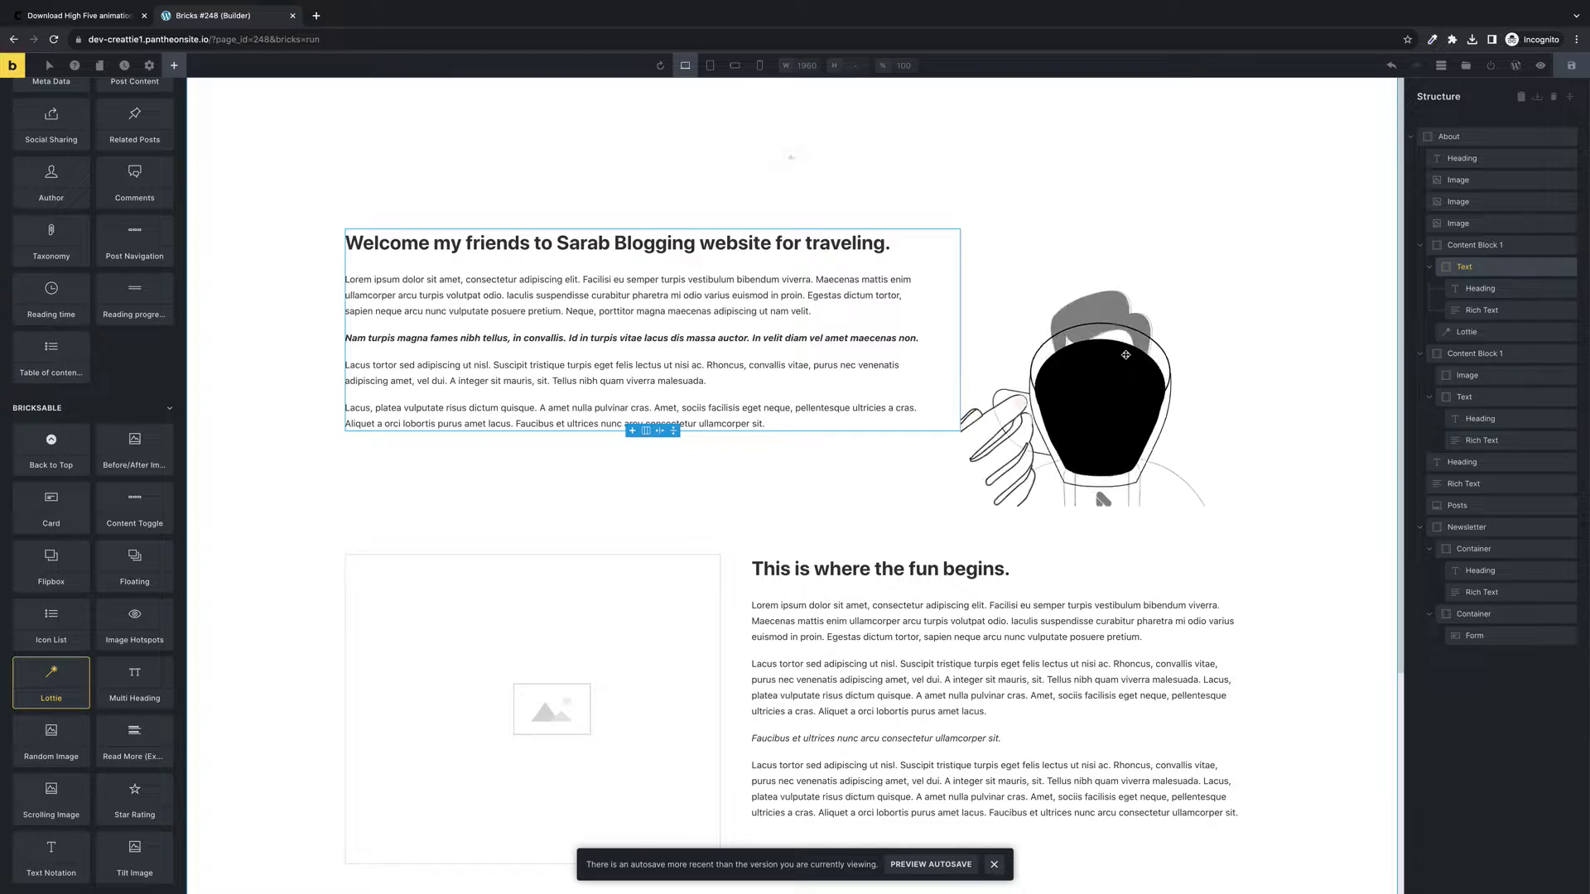
Set the source type of the new Lottie element to Upload JSON File.
click(1125, 354)
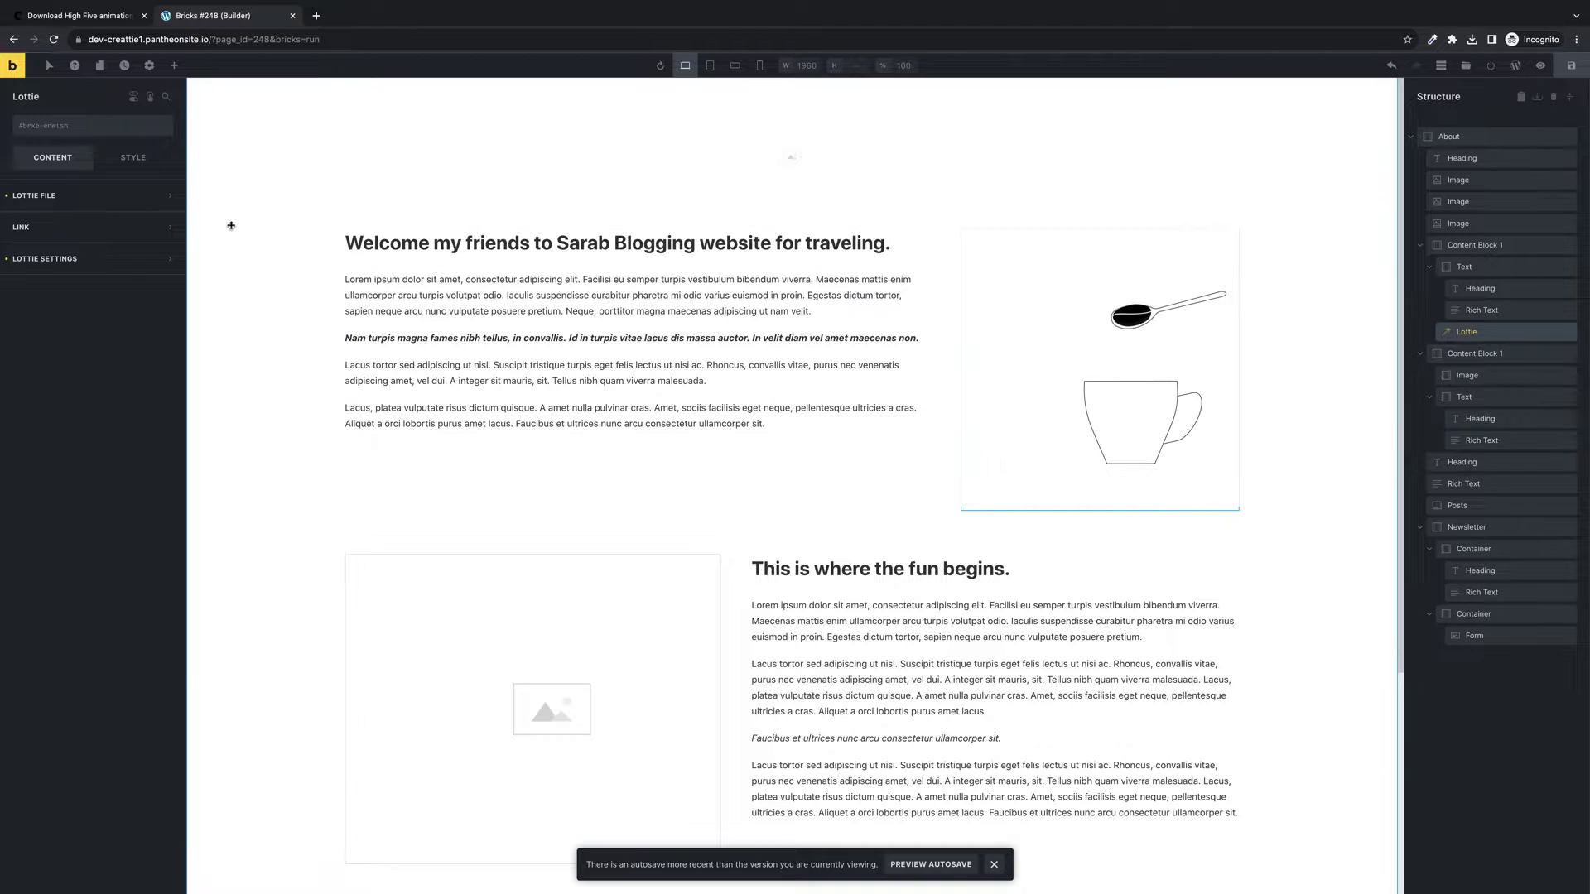
click(169, 197)
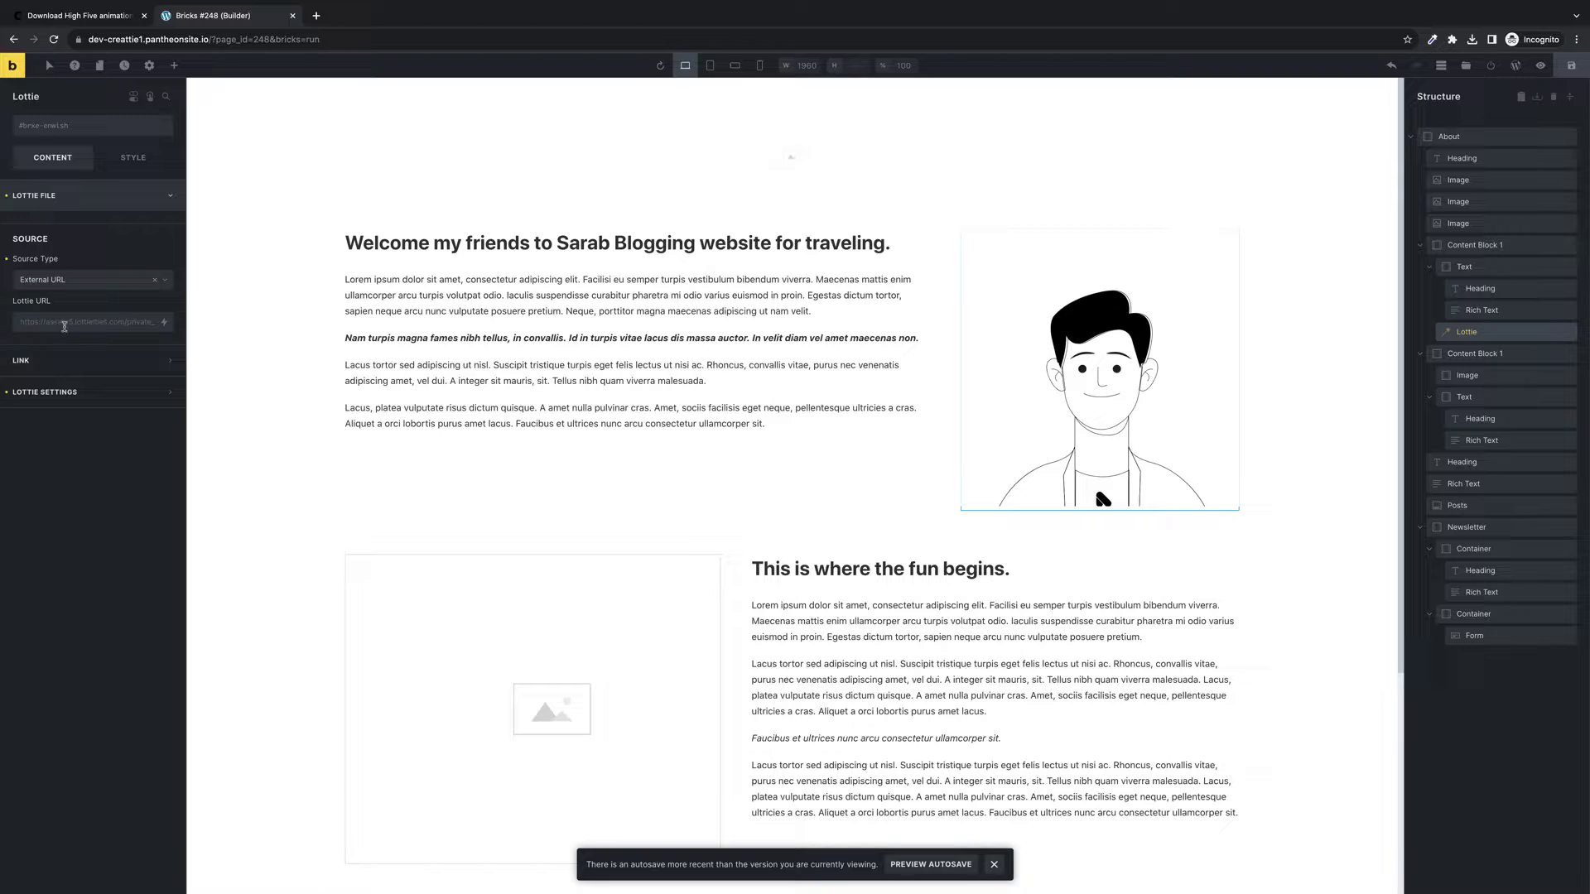
click(162, 280)
click(96, 320)
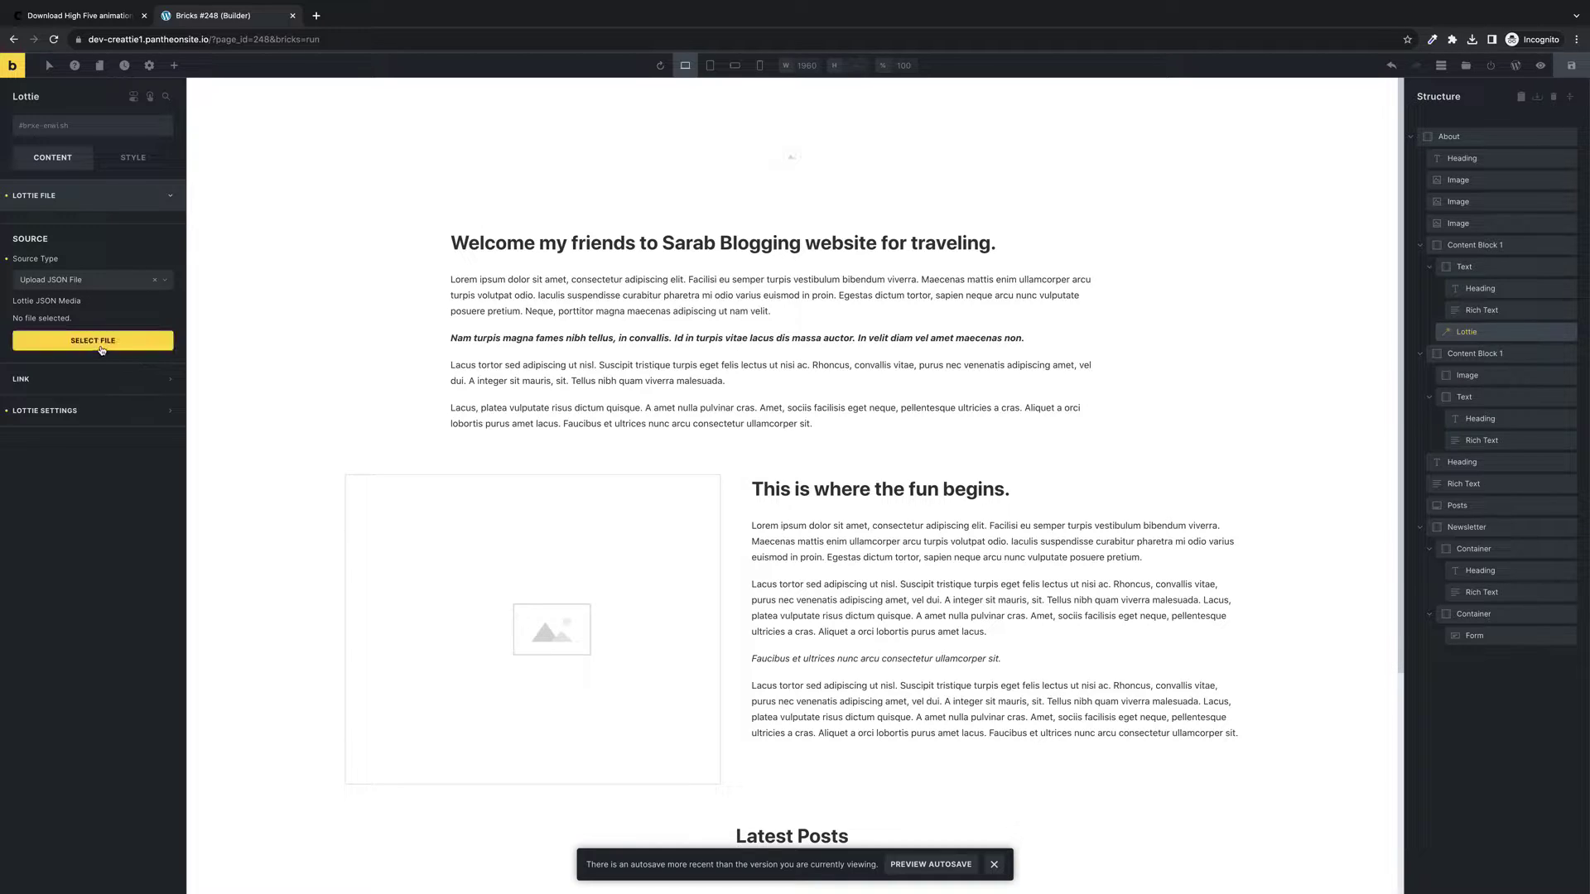
Upload High Five (1).json from the Downloads folder to the media library and insert it as the Lottie element's JSON file.
click(100, 349)
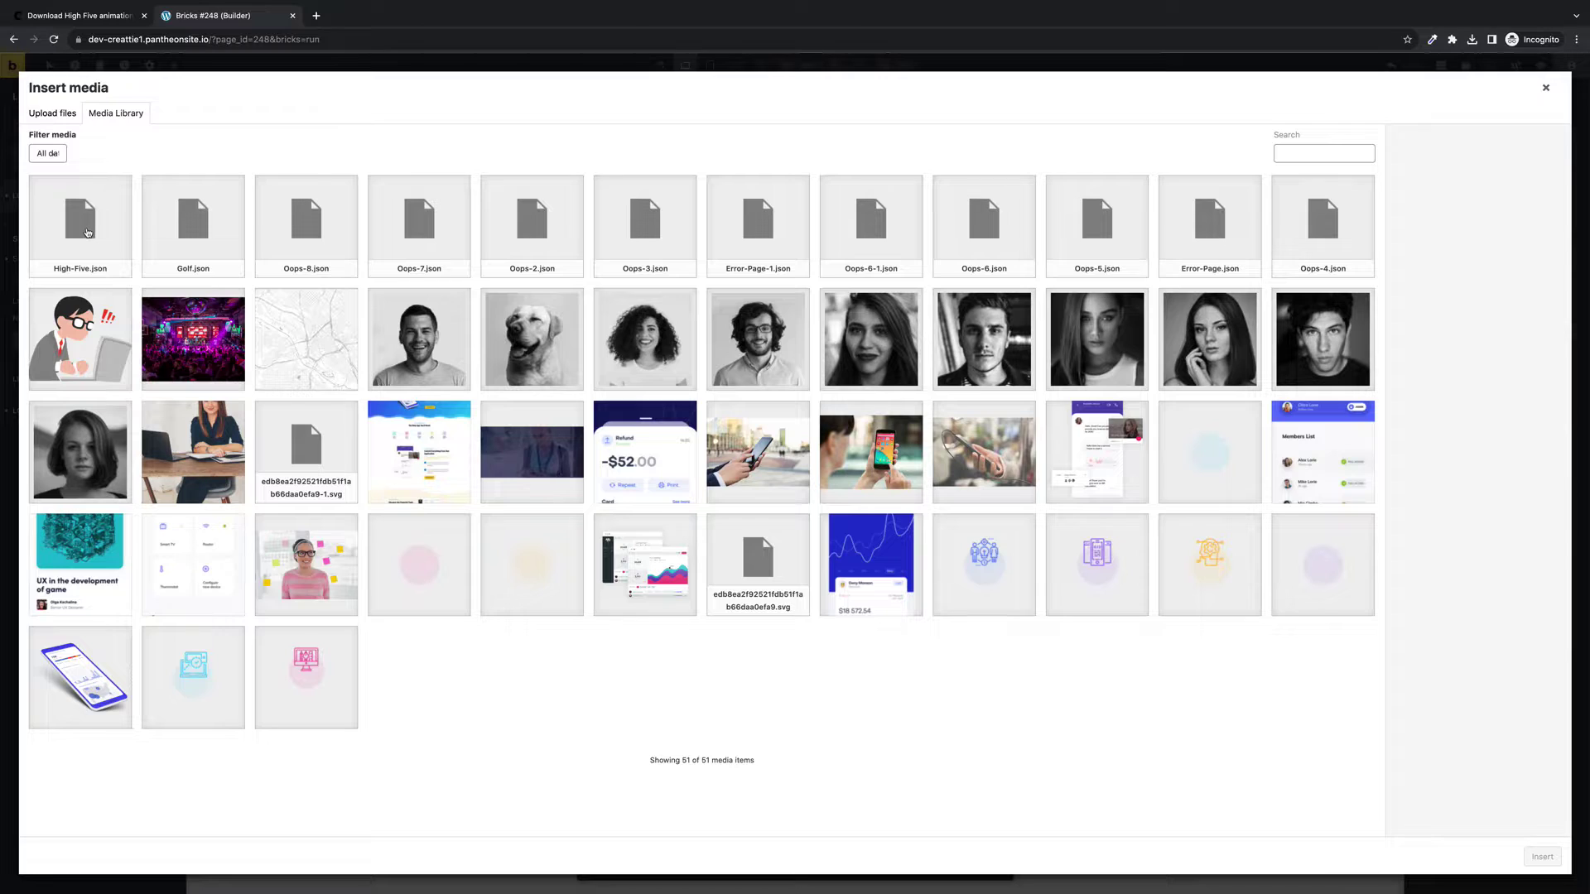
click(87, 233)
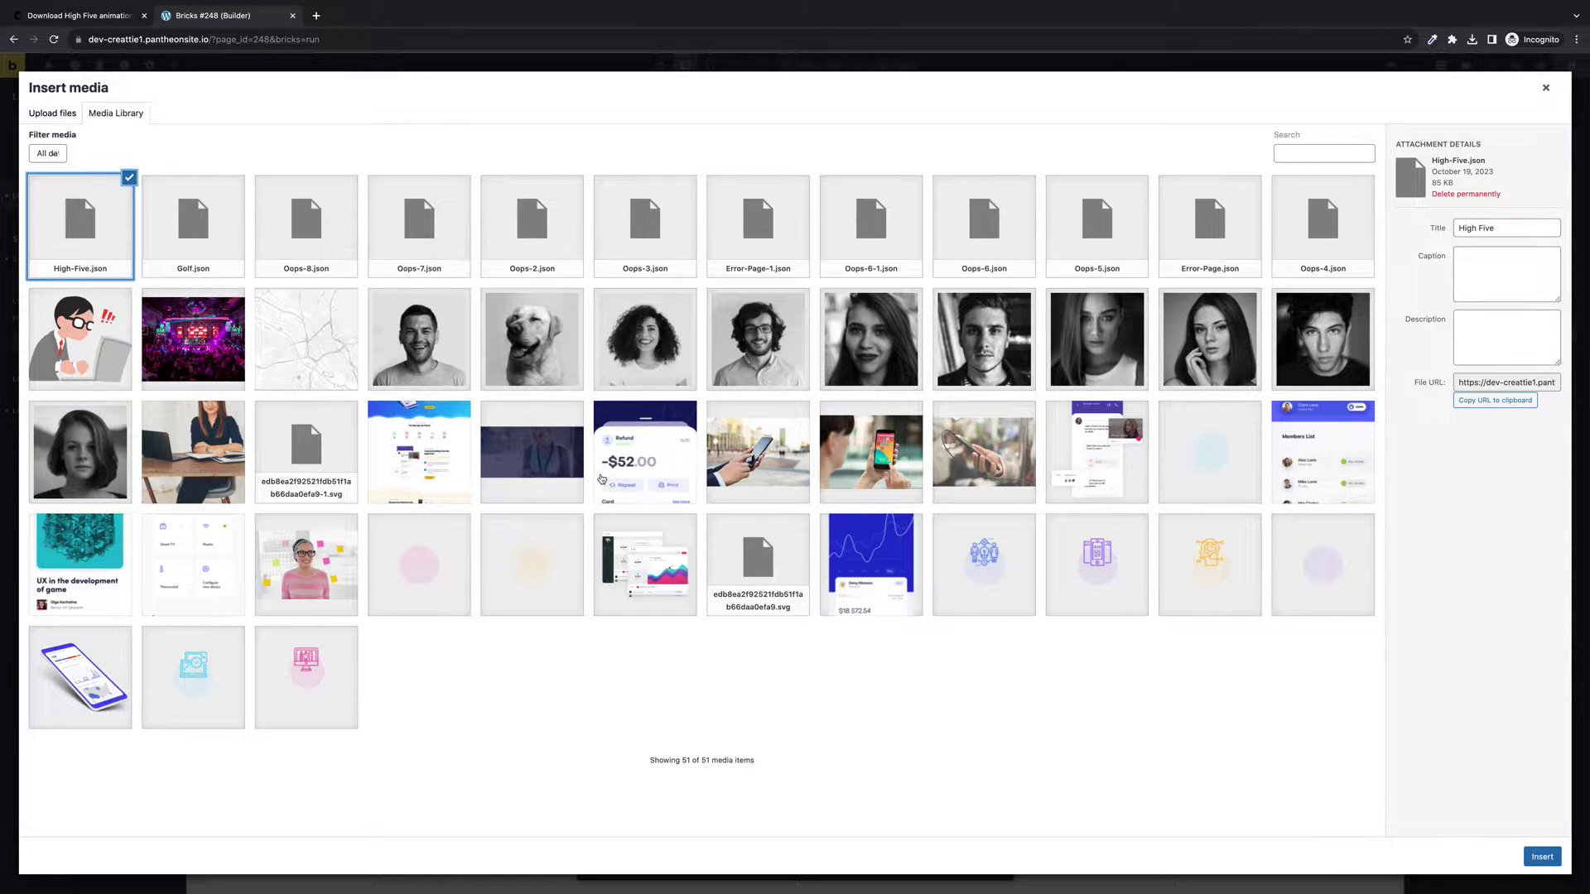
click(52, 113)
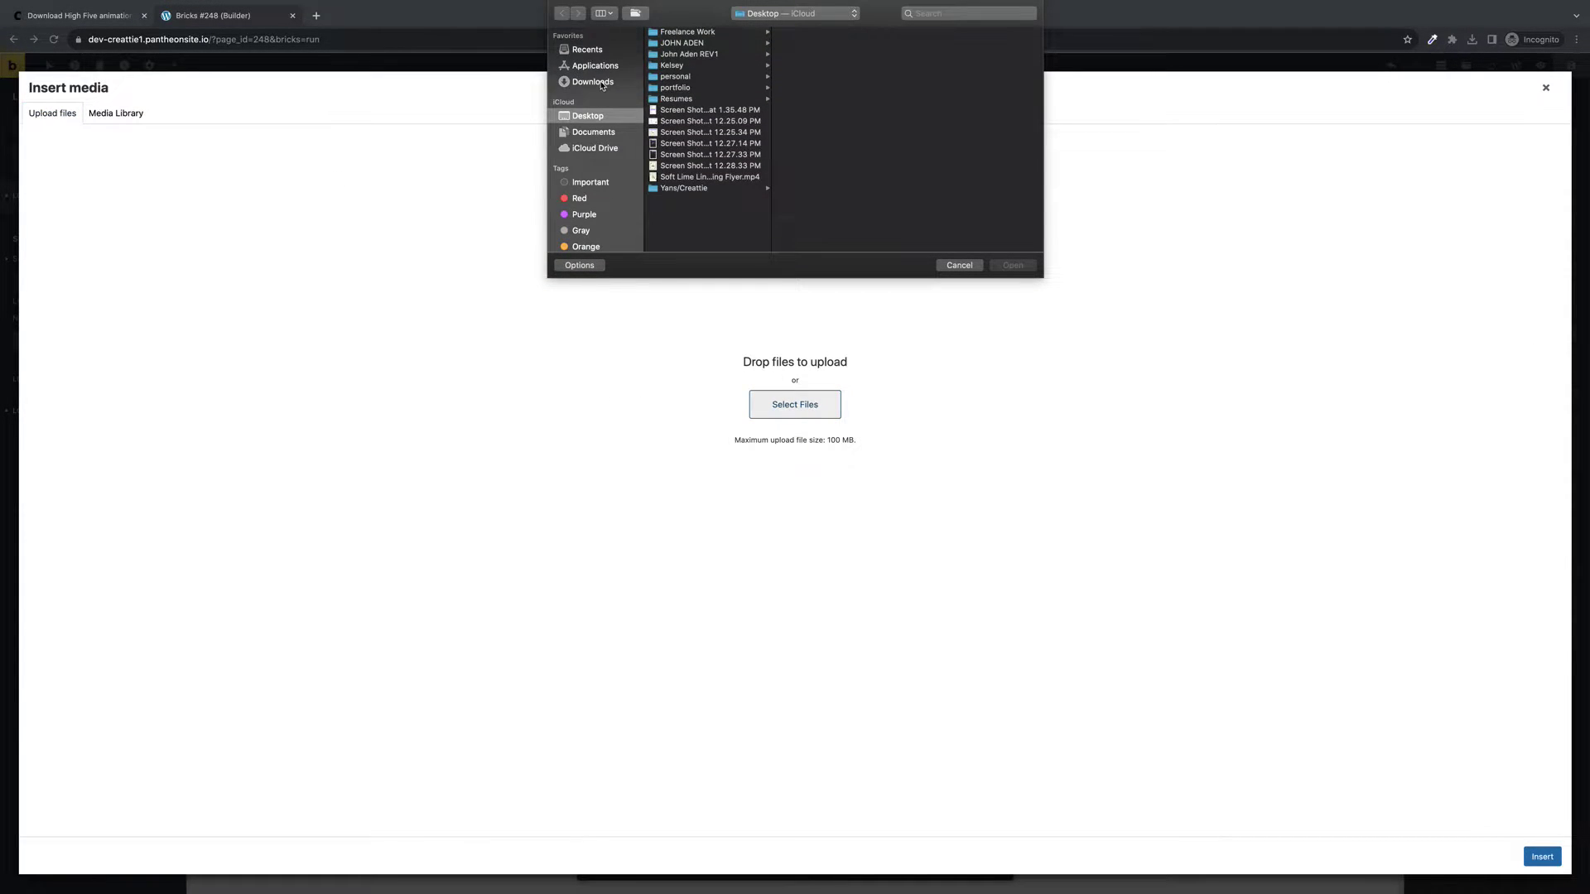
click(602, 83)
scroll(708, 102, down, 6)
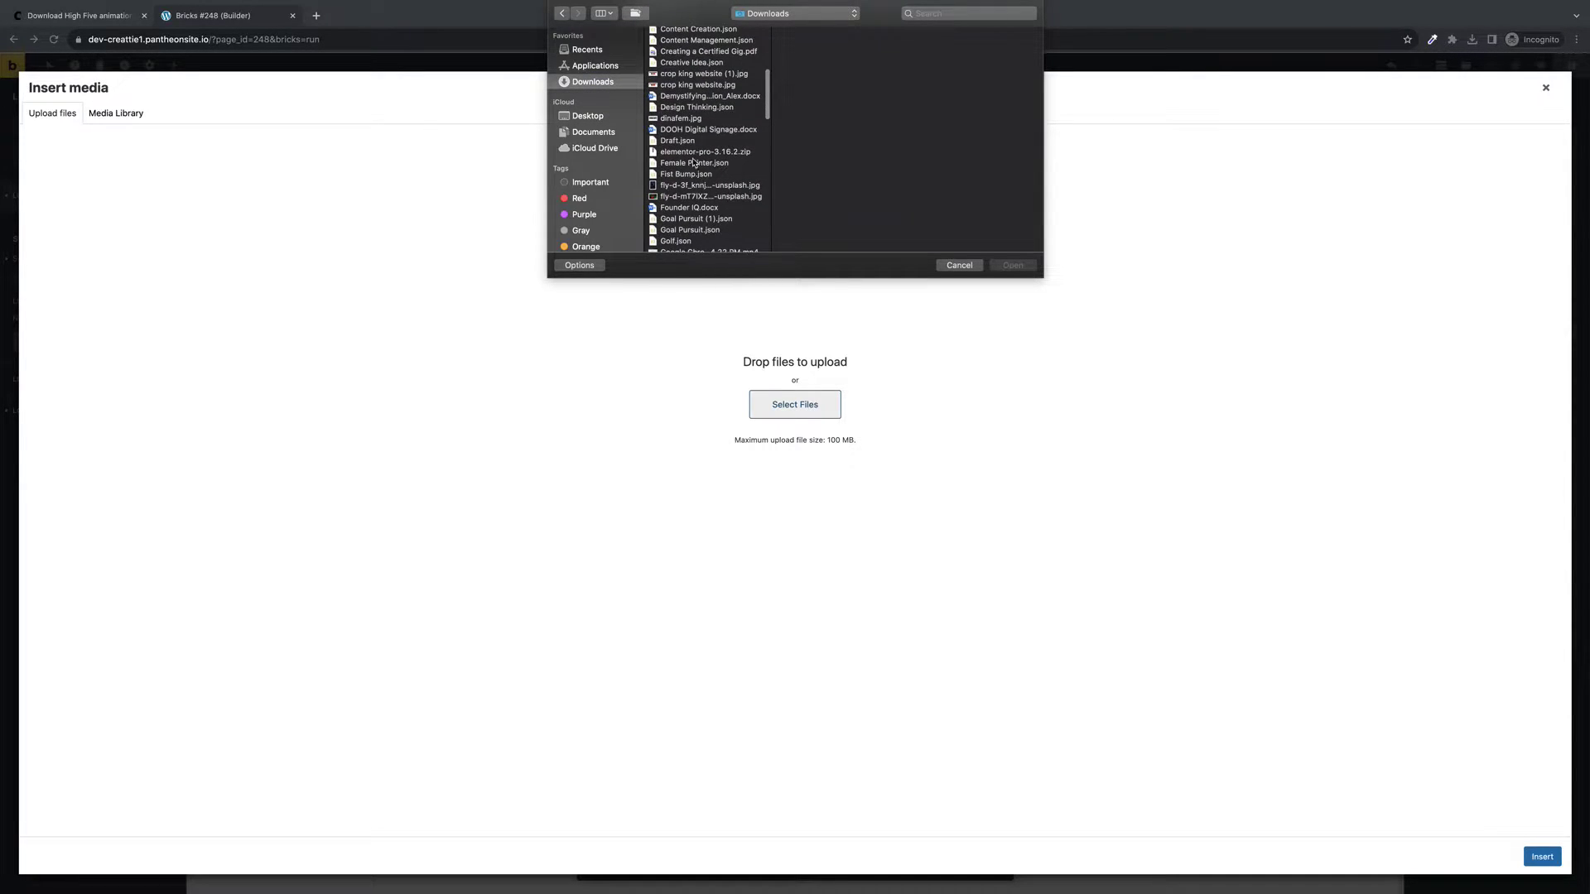
scroll(704, 142, down, 6)
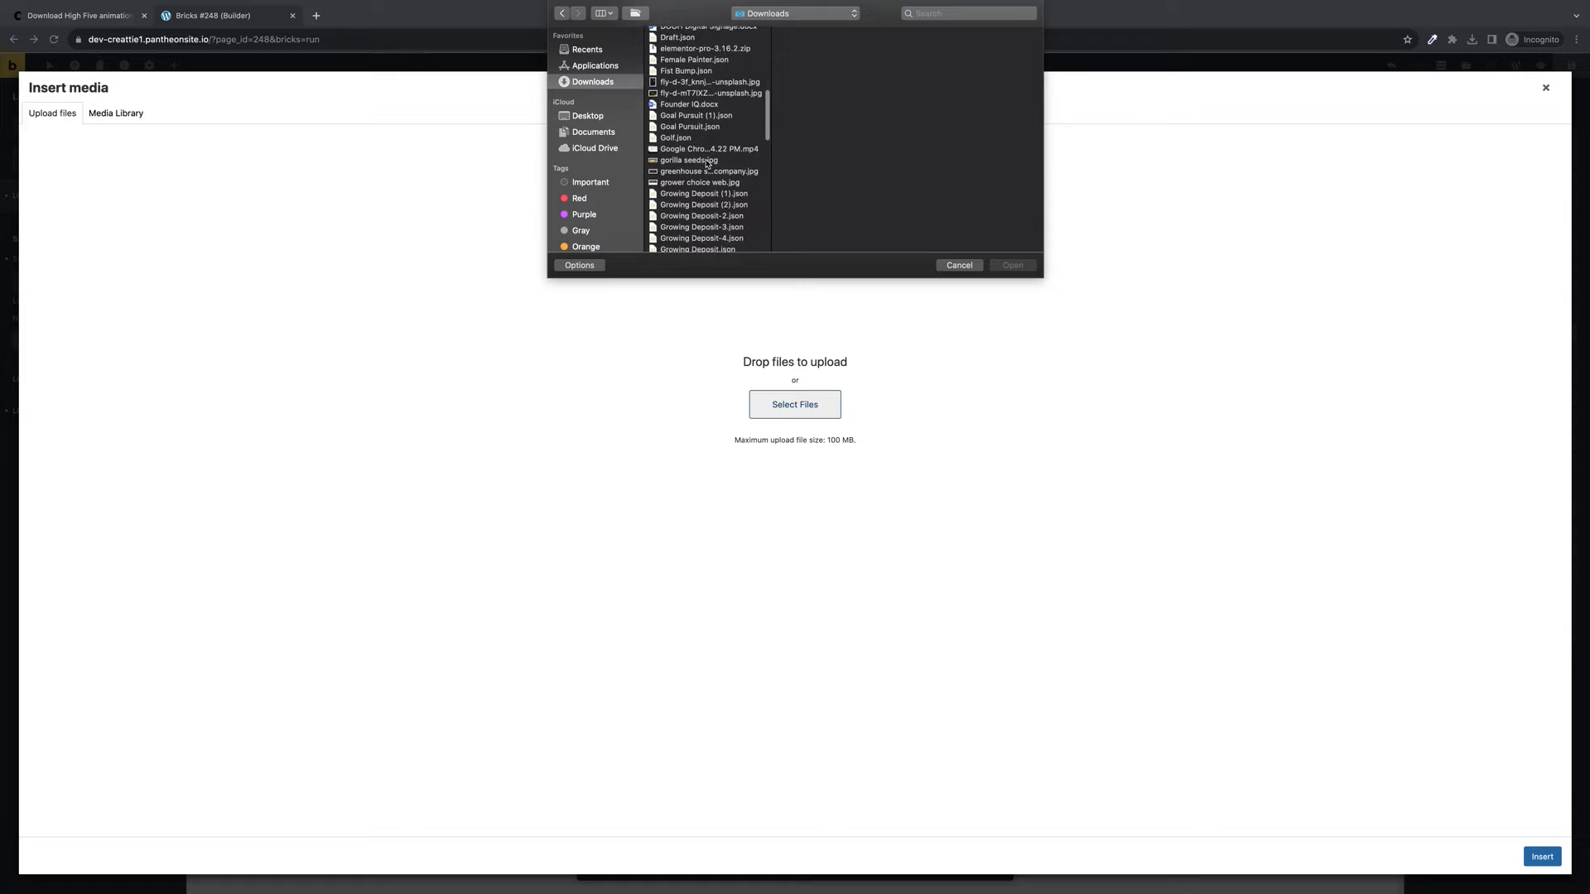
scroll(708, 164, down, 2)
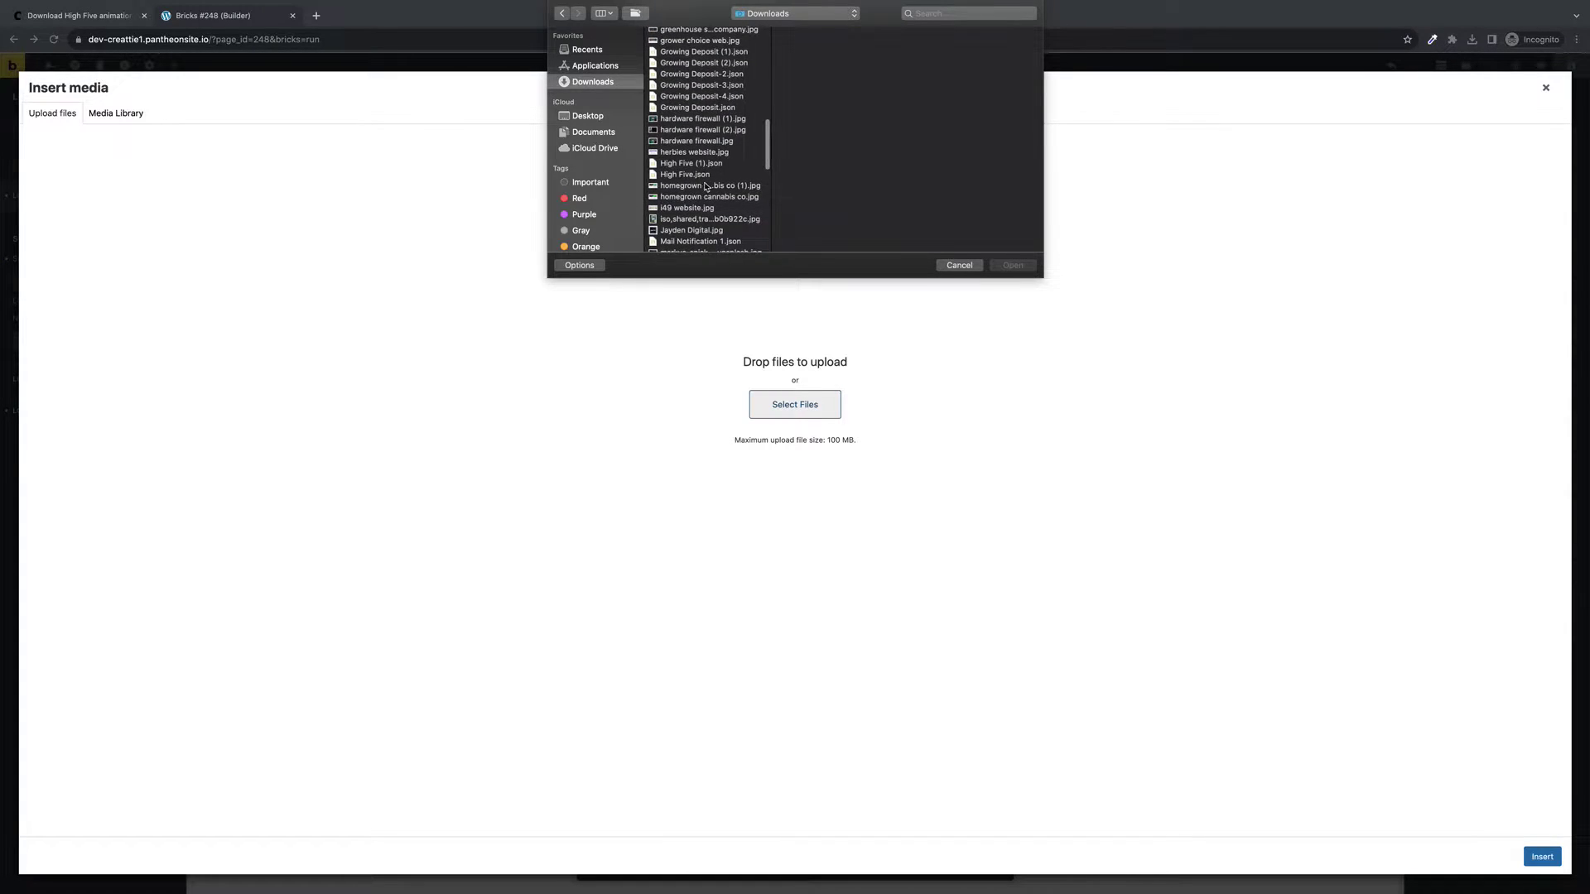
click(695, 165)
click(1020, 267)
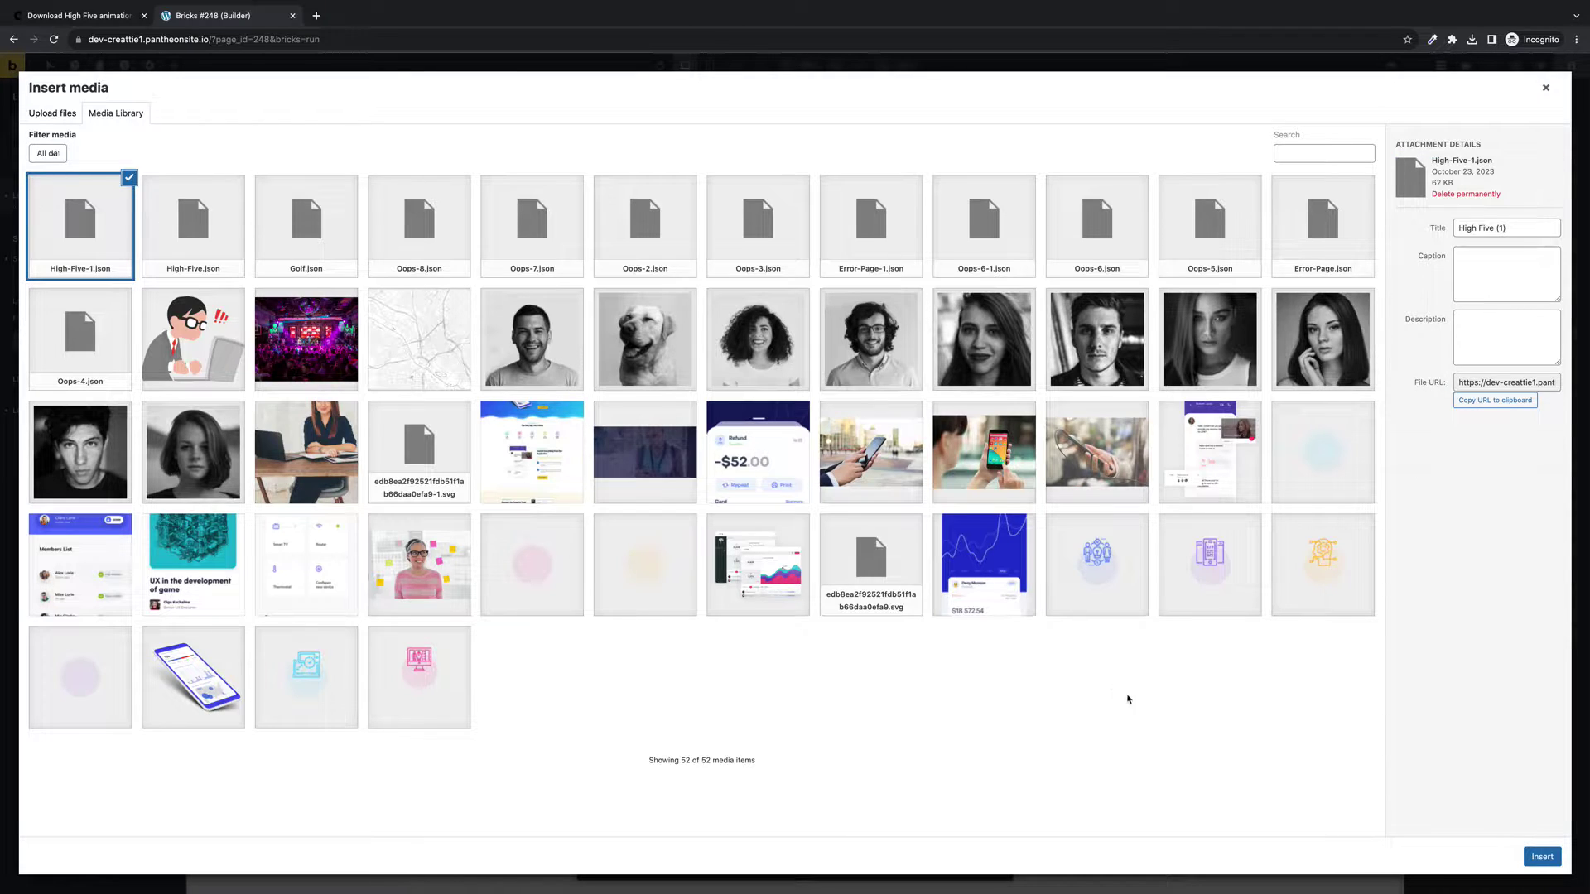
click(1542, 856)
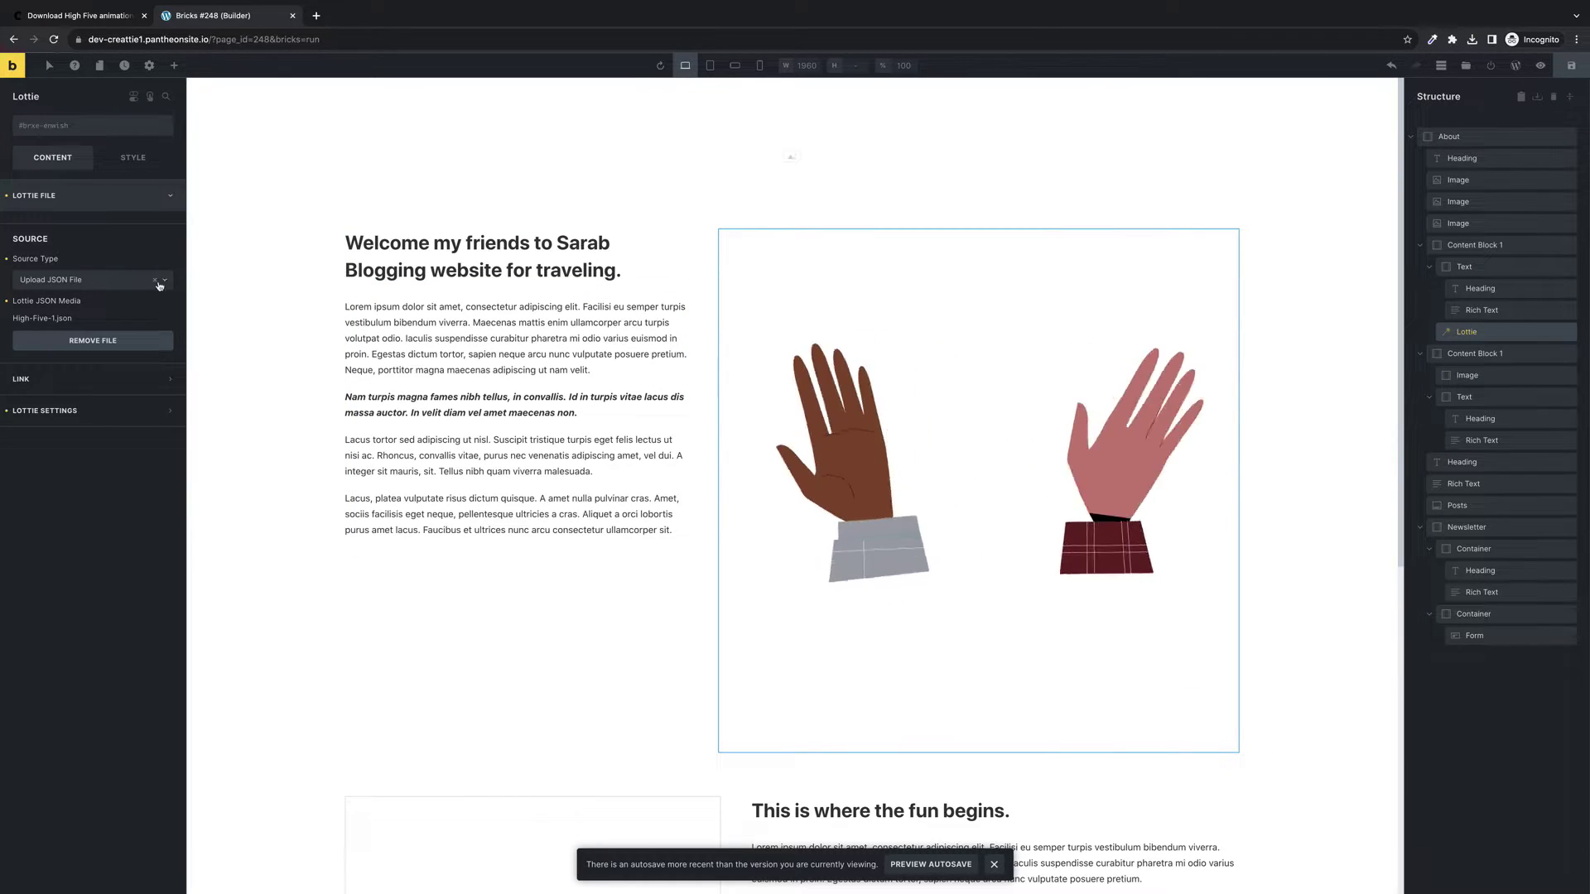
Delete the Lottie element beside the welcome text.
right_click(986, 419)
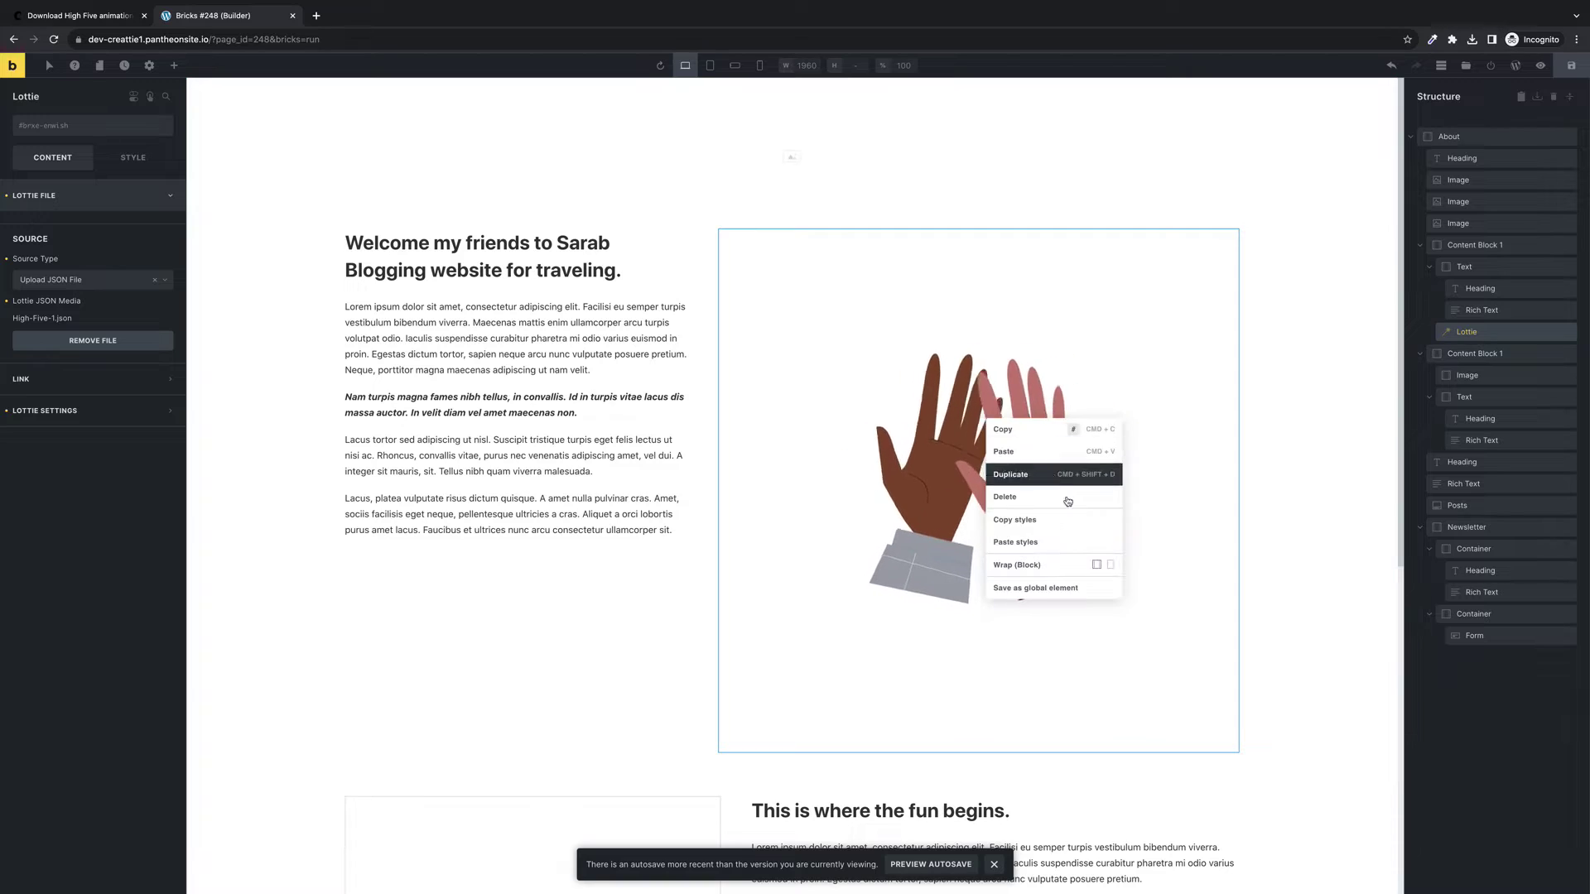
click(1042, 497)
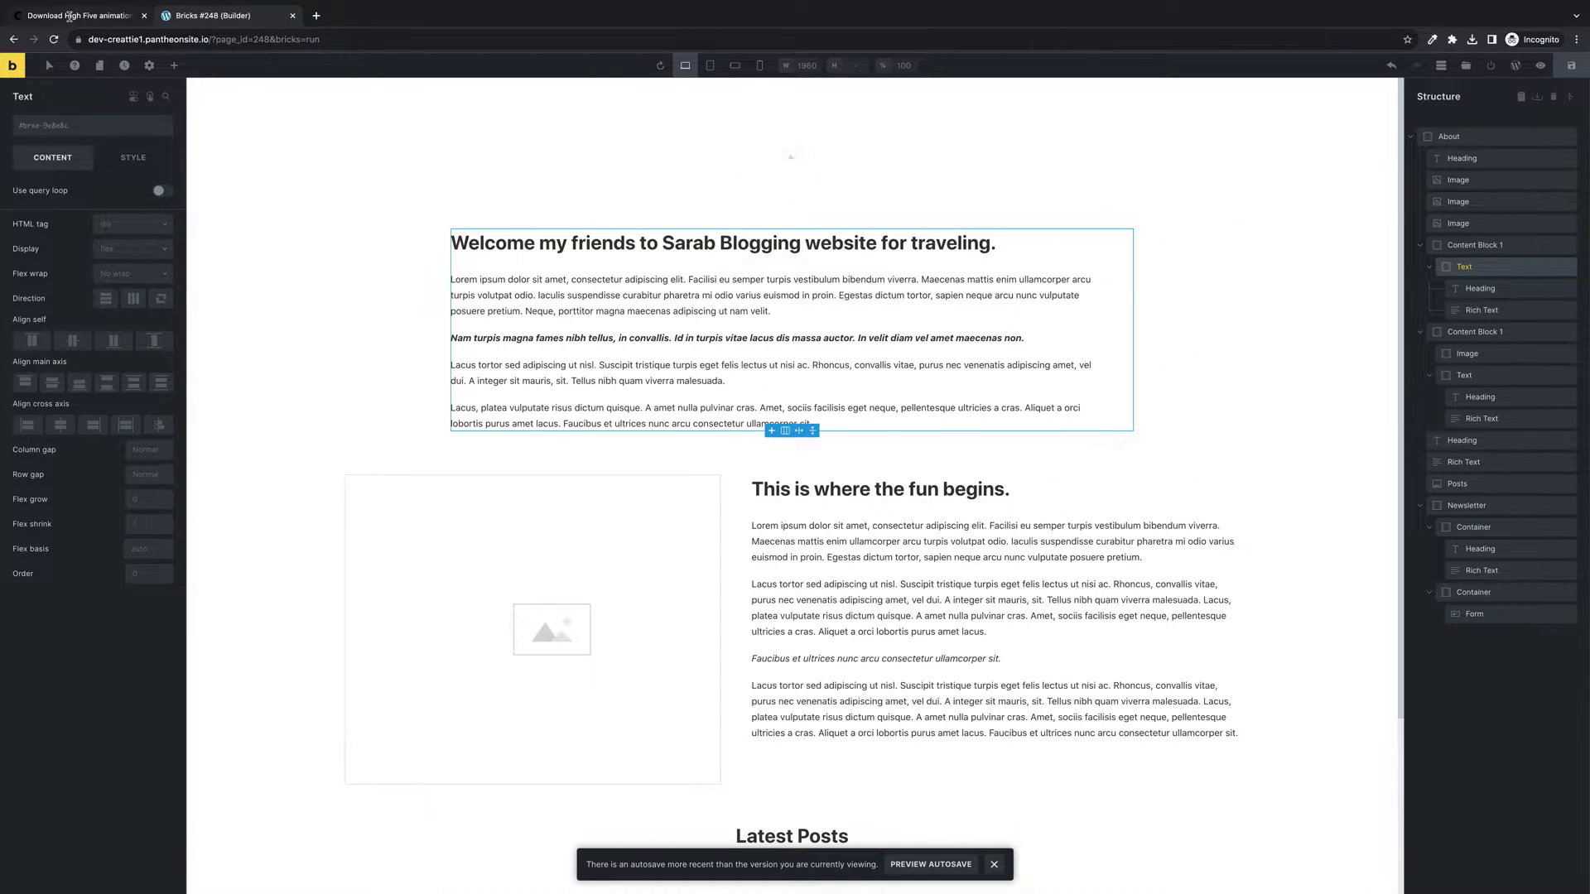
Switch to the Creattie High Five page, open its embed code and copy the JSON URL from the src attribute.
click(110, 17)
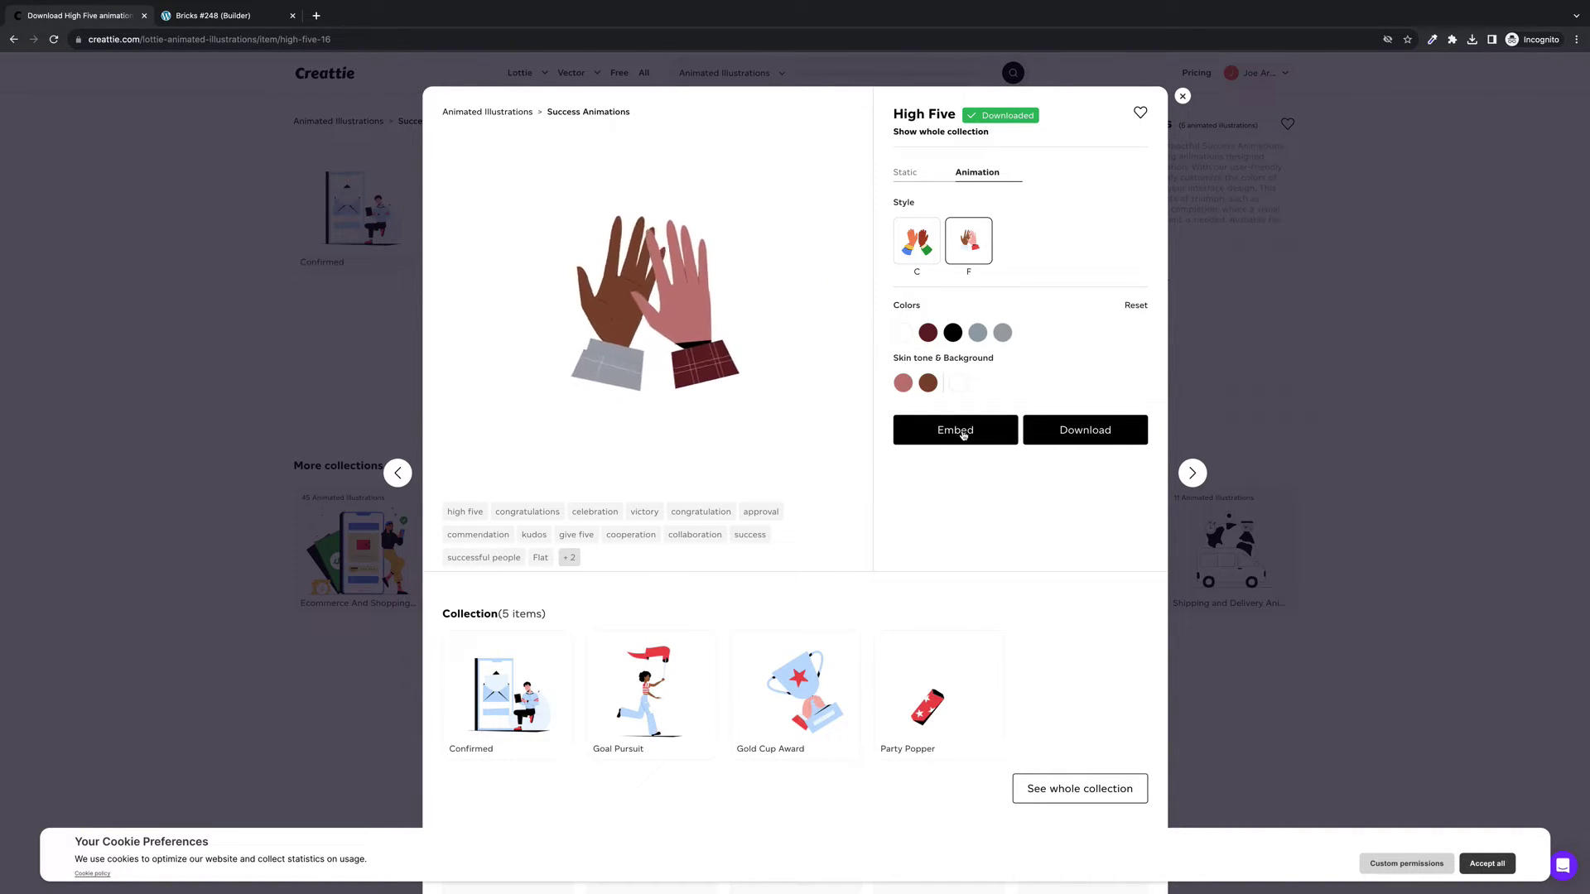
click(963, 434)
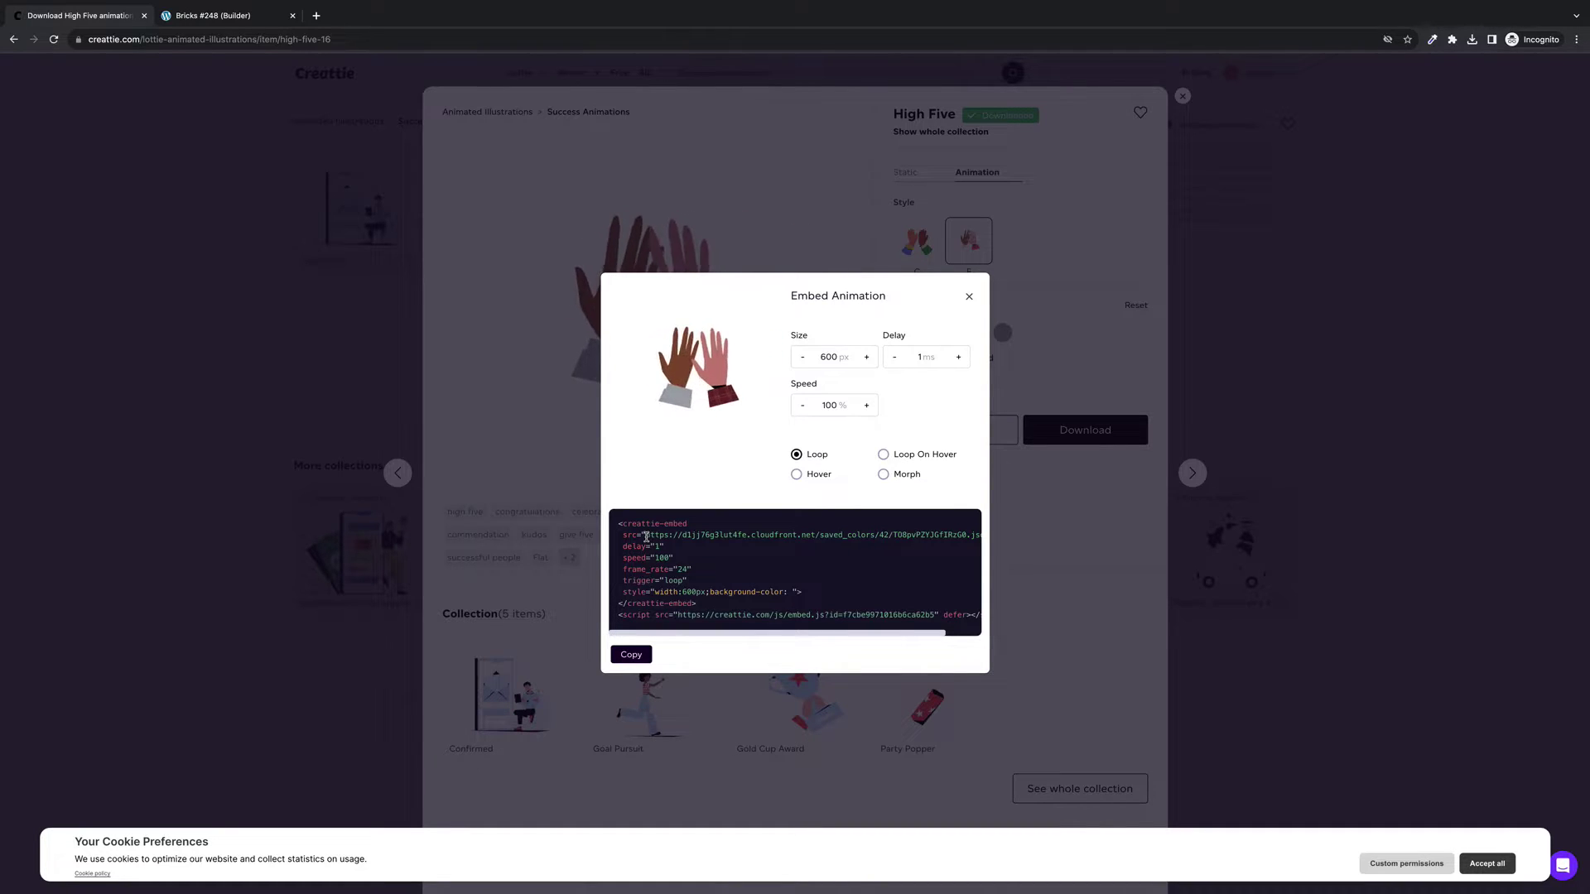
drag(647, 536, 952, 536)
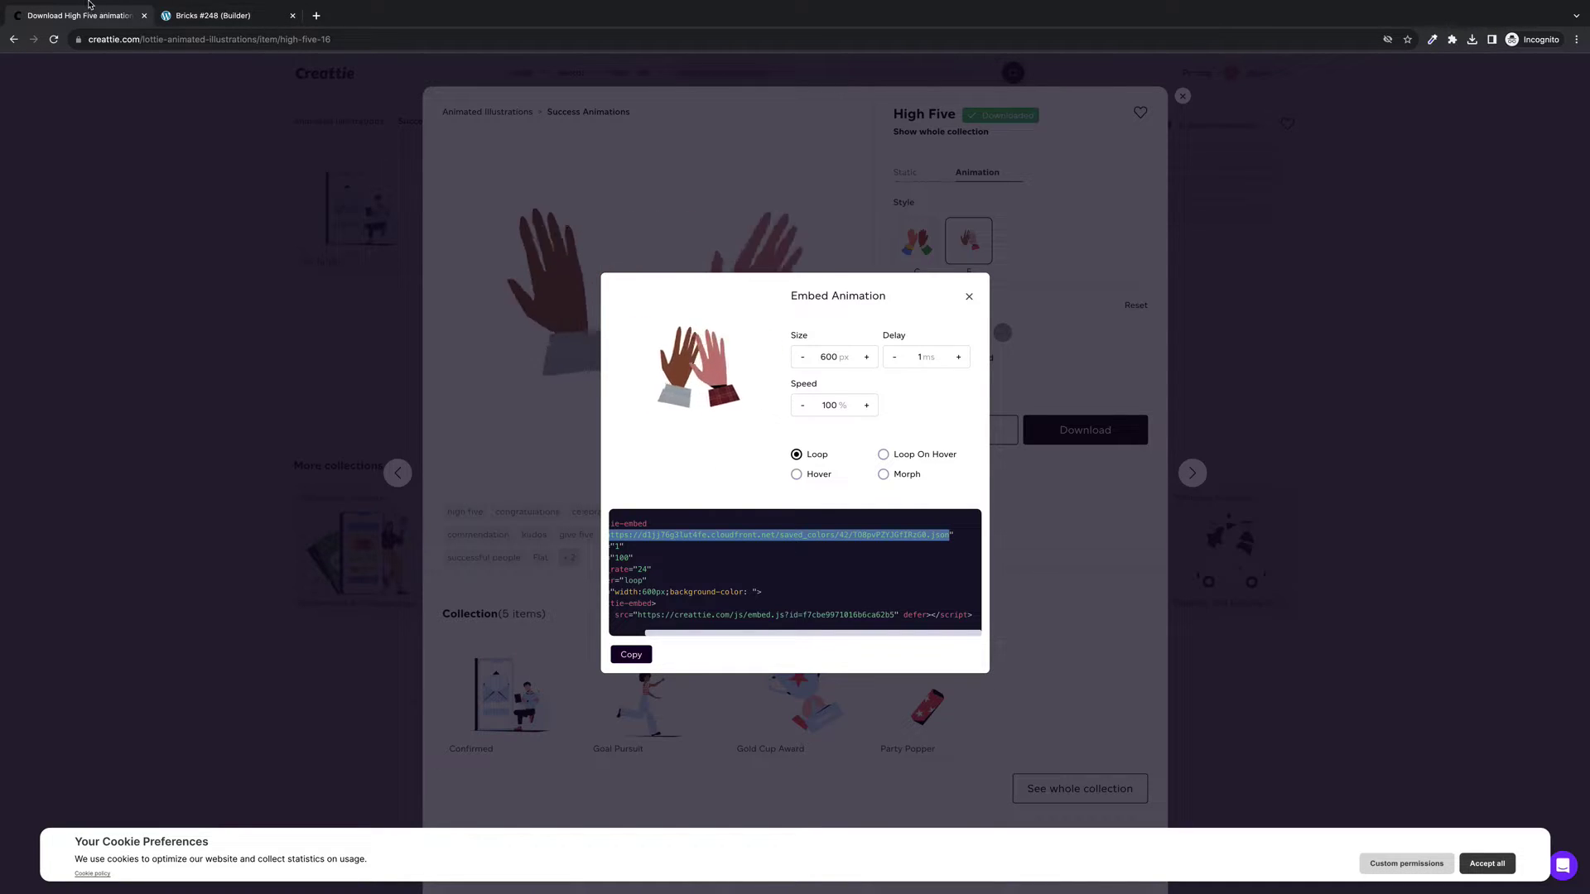
Back in the Bricks builder, add a Lottie element beside the welcome text and paste the copied JSON link as its Lottie URL.
click(217, 16)
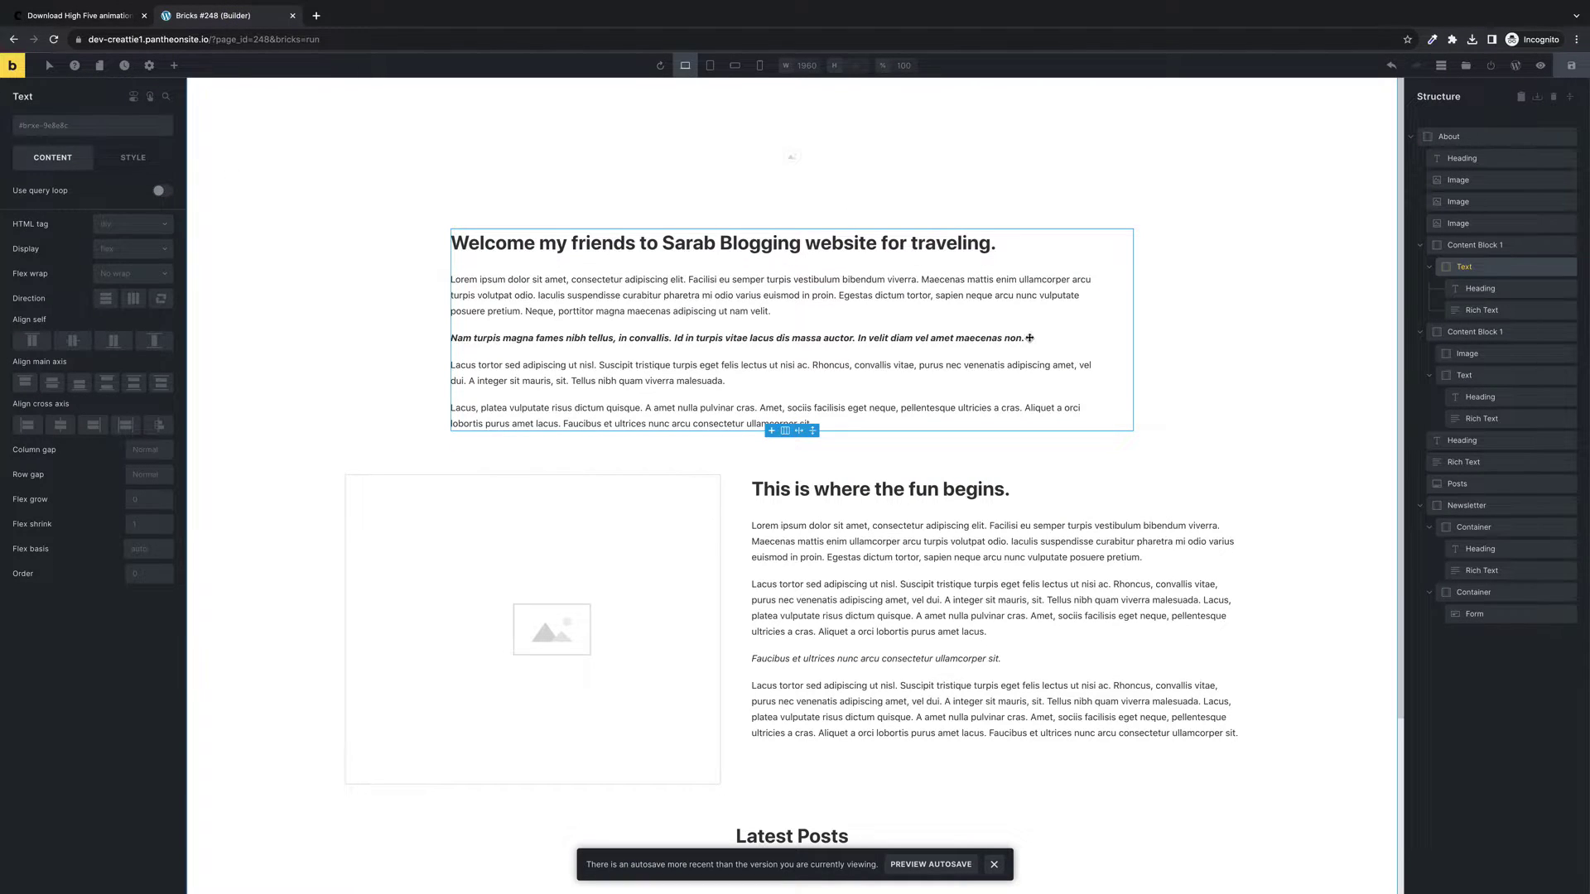
click(174, 66)
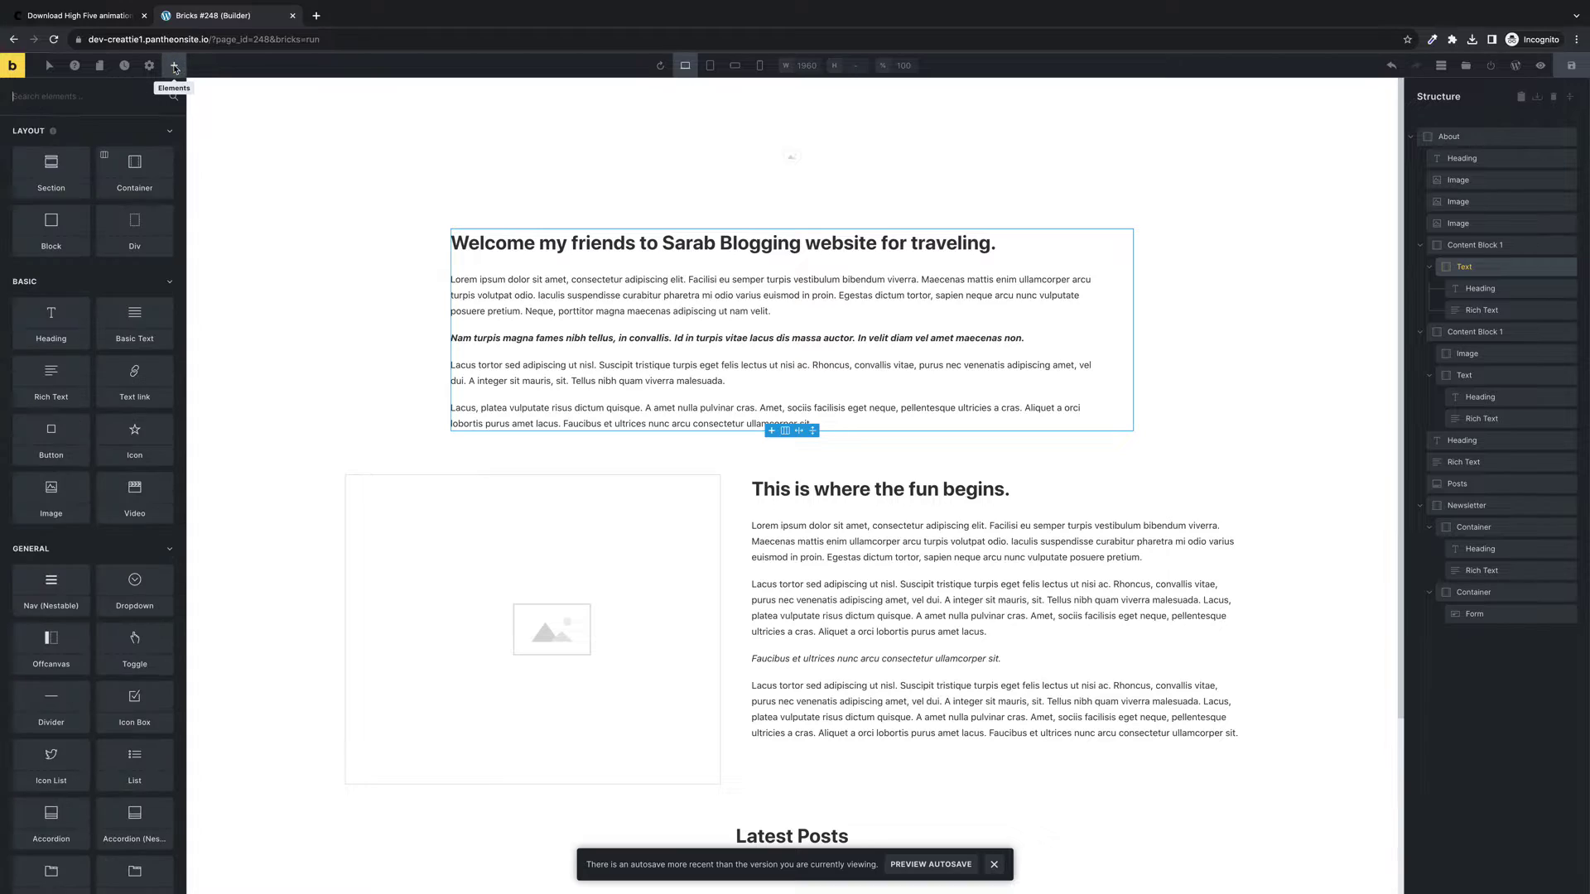
text(lottie)
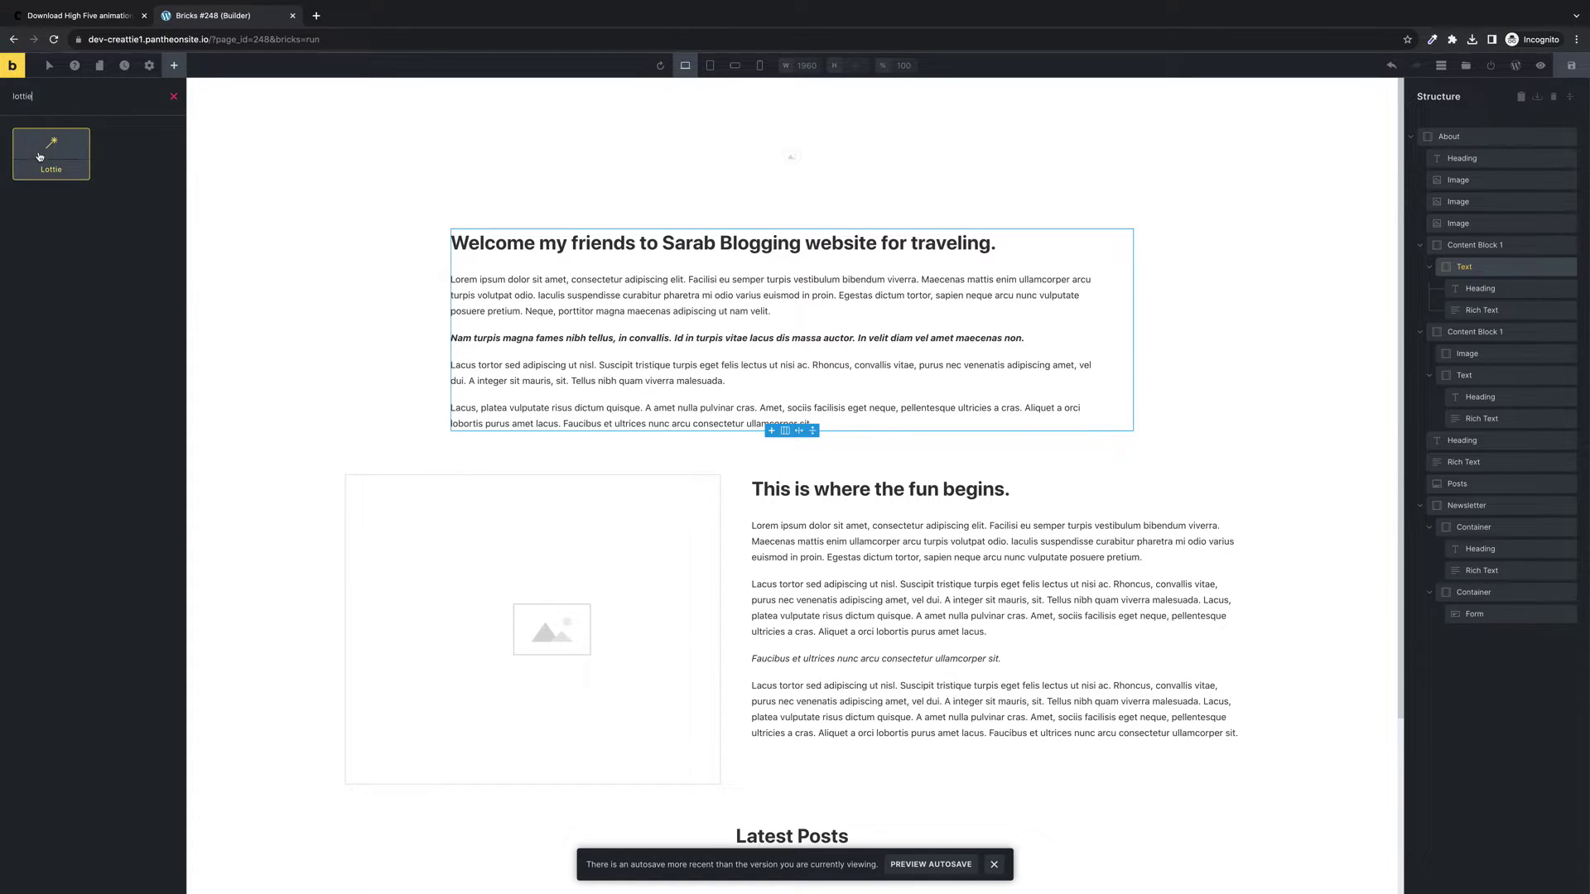
drag(51, 154, 1158, 286)
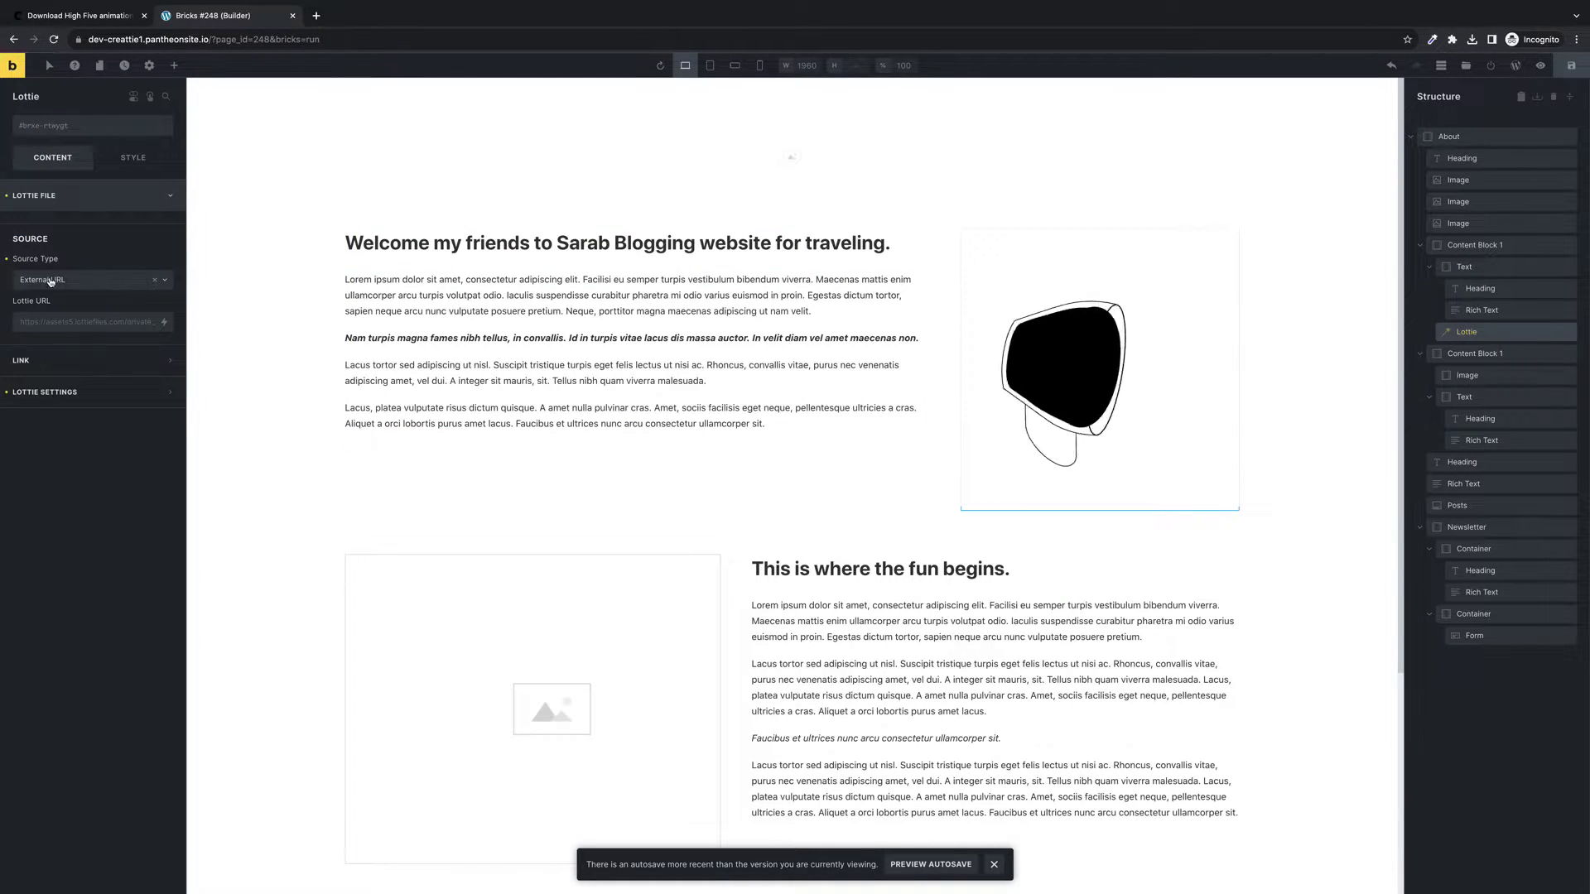
click(70, 322)
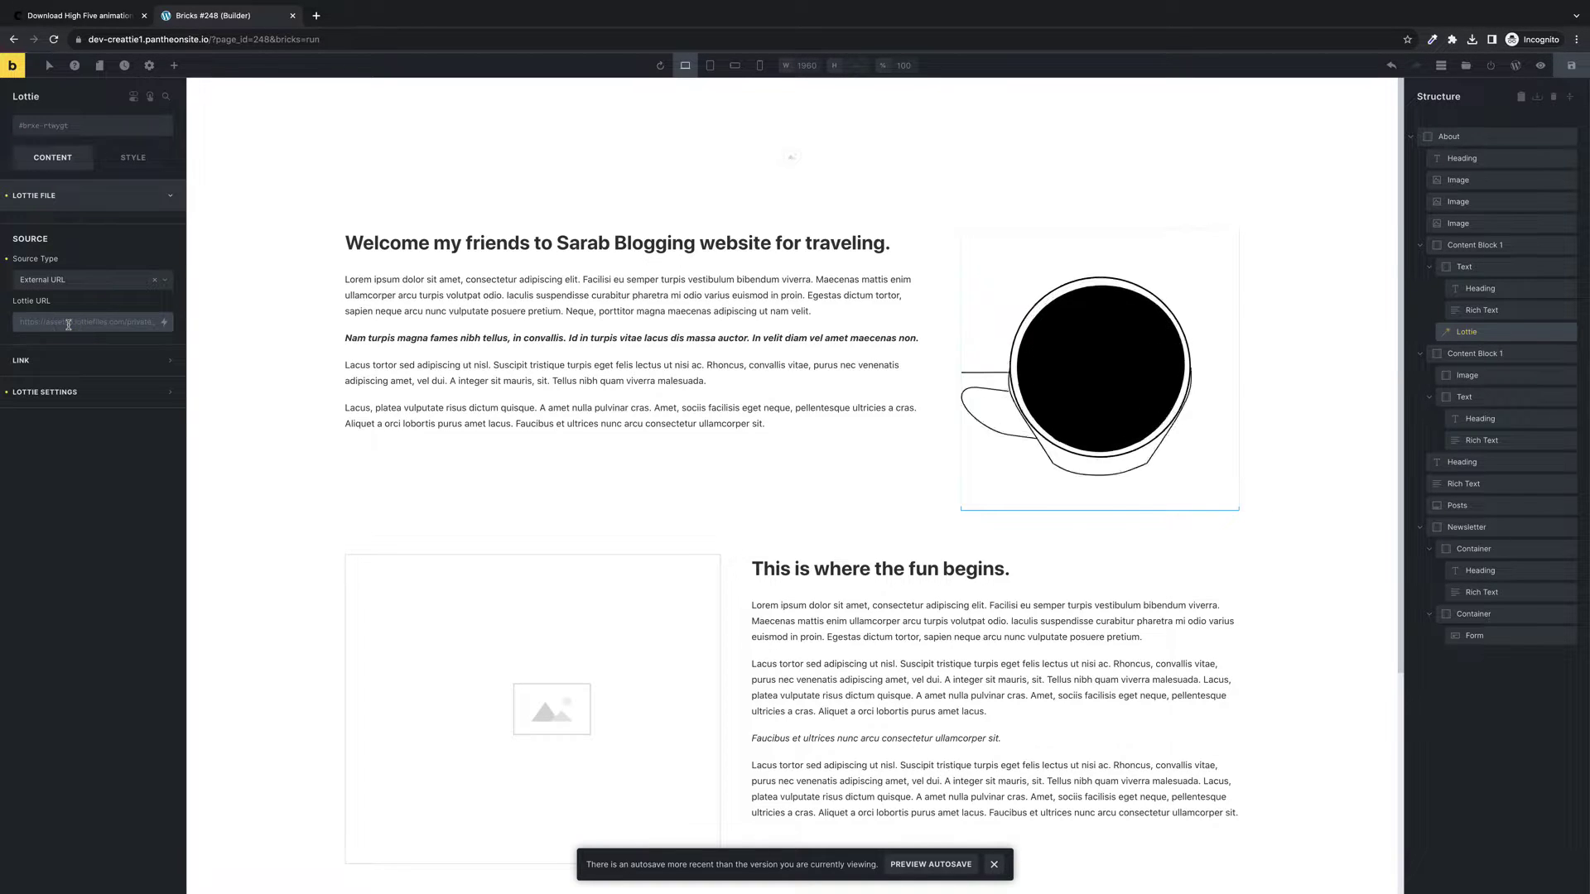
key(super+v)
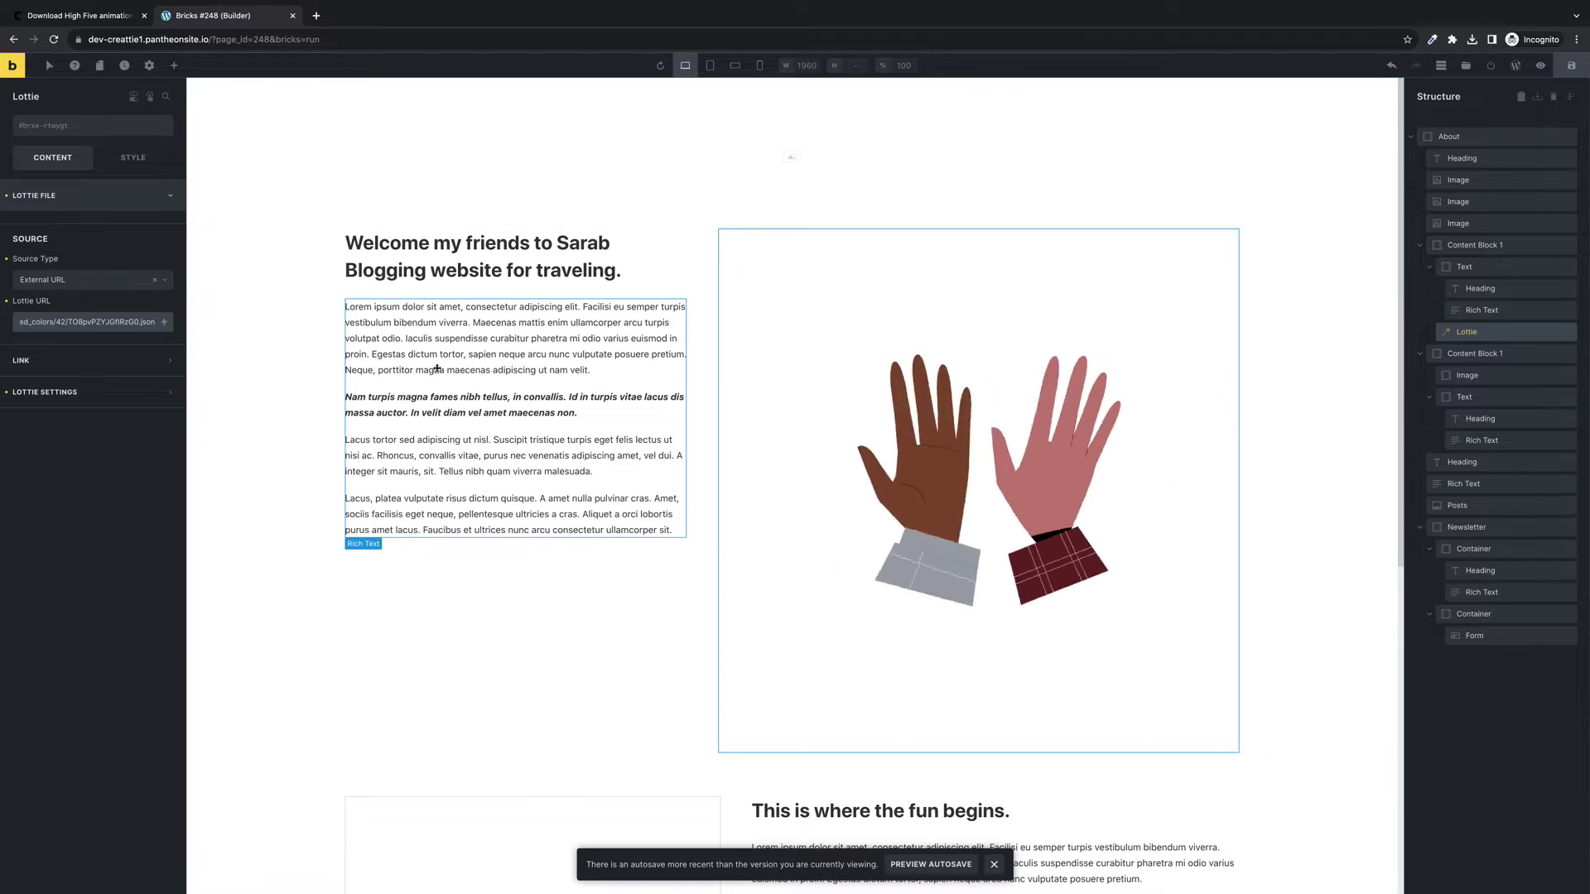
Set the Lottie trigger to On Hover, enable Use Number of Loops and set the number of loops to 4.
click(170, 395)
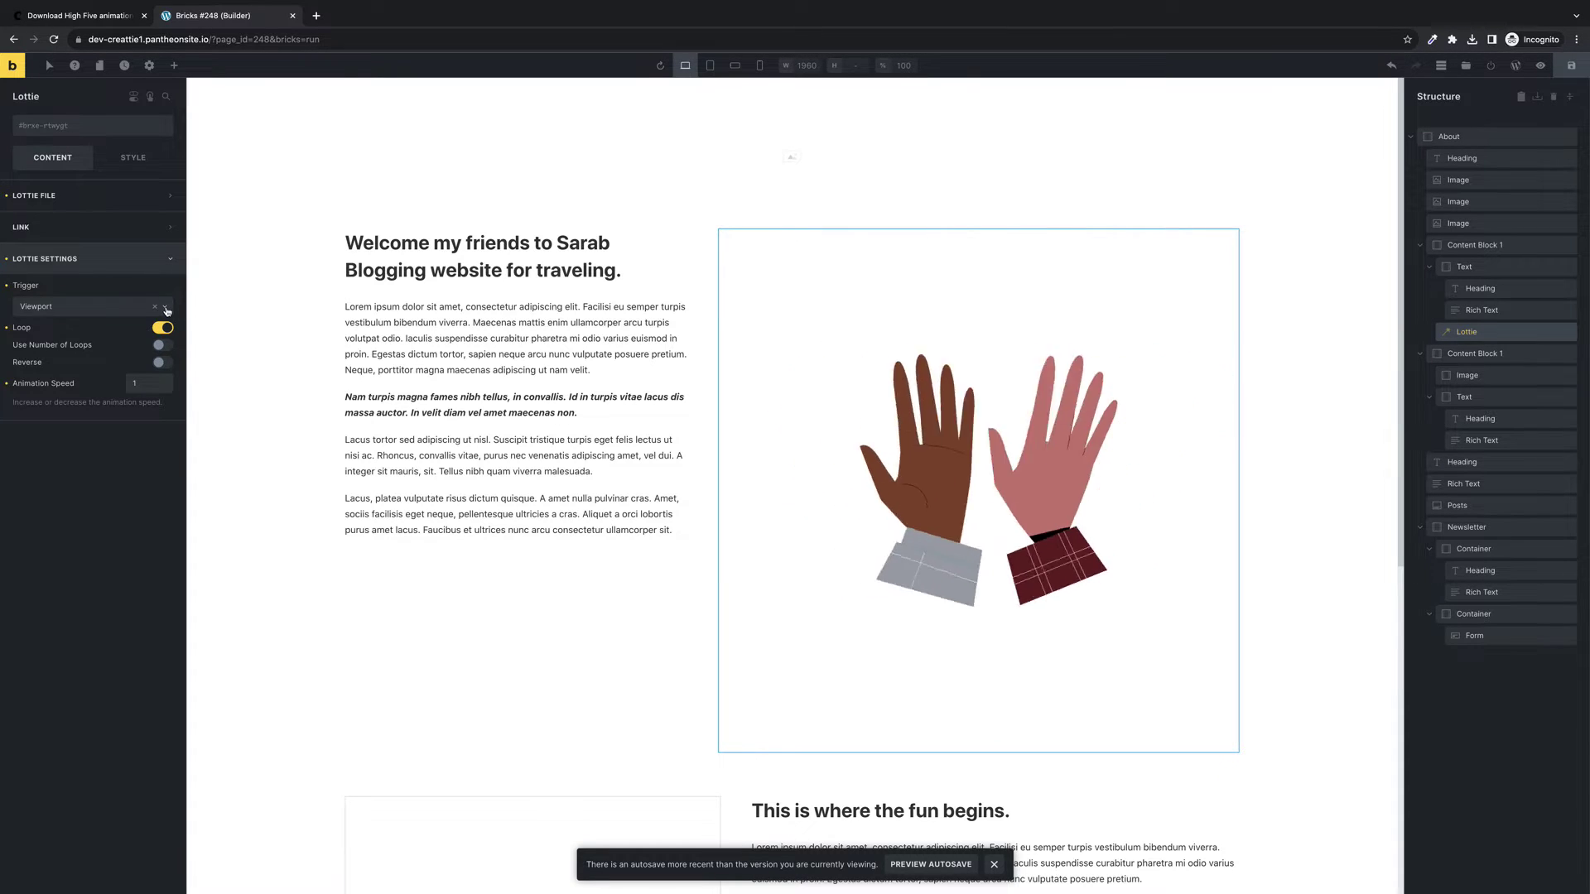
click(166, 311)
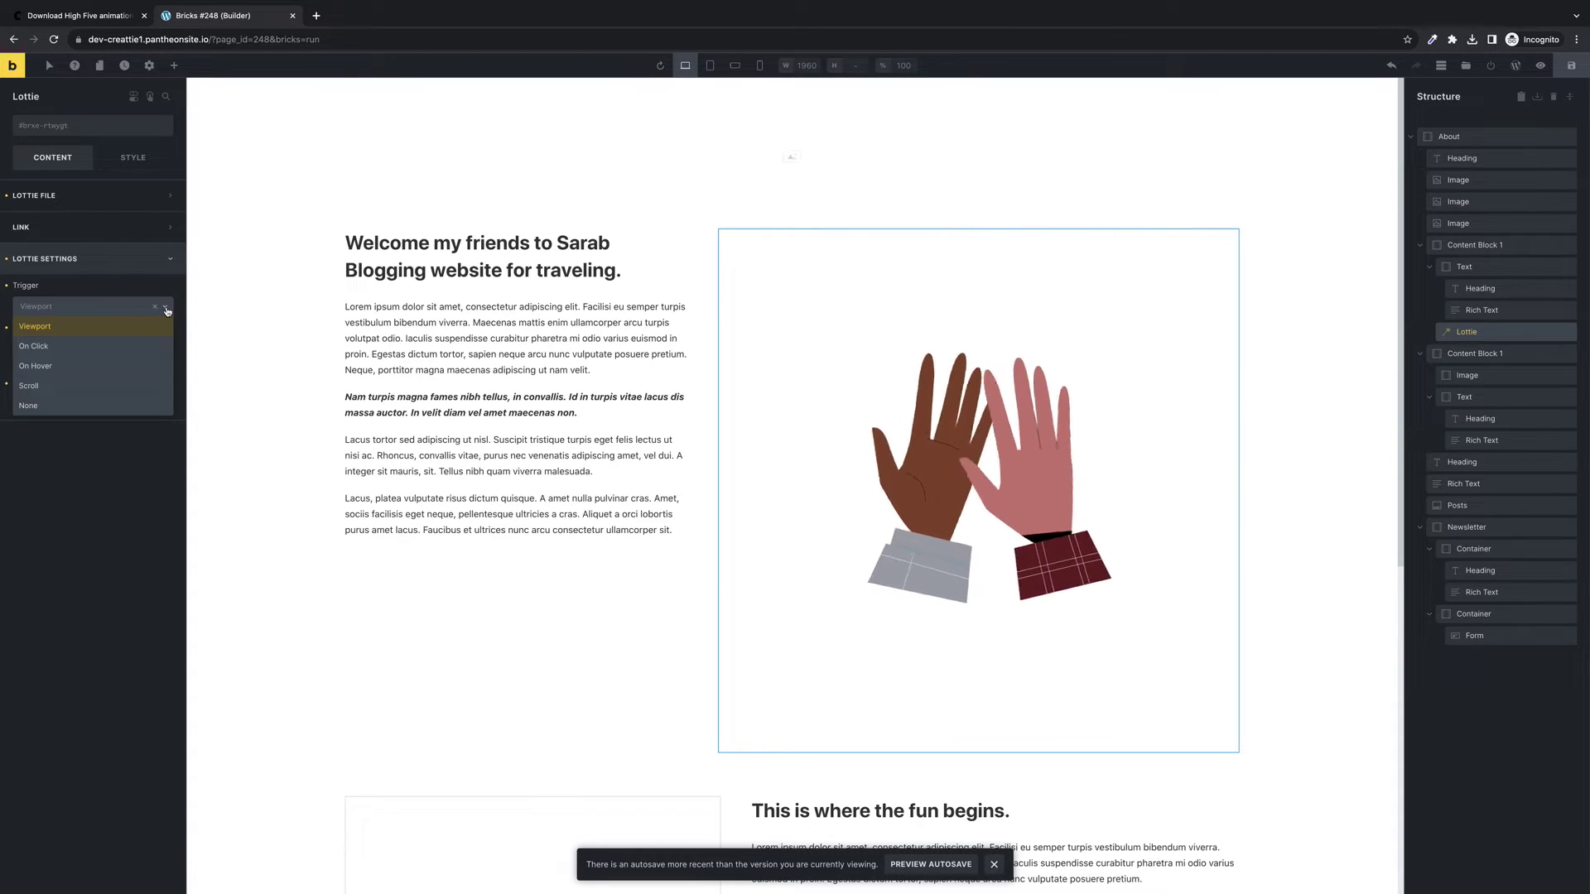
click(92, 369)
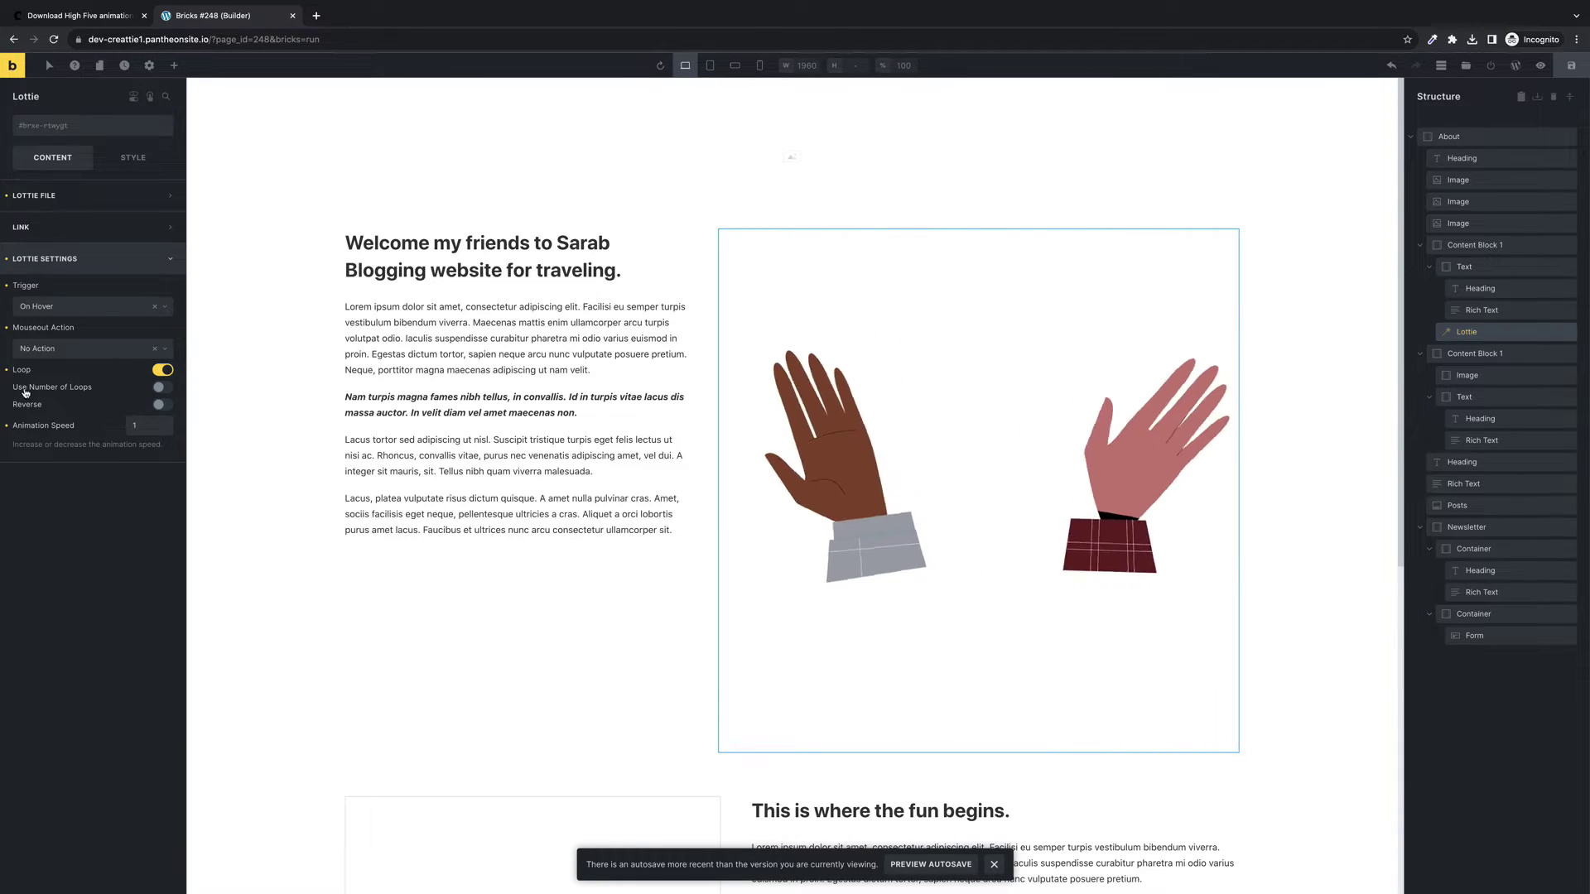
click(161, 388)
click(150, 409)
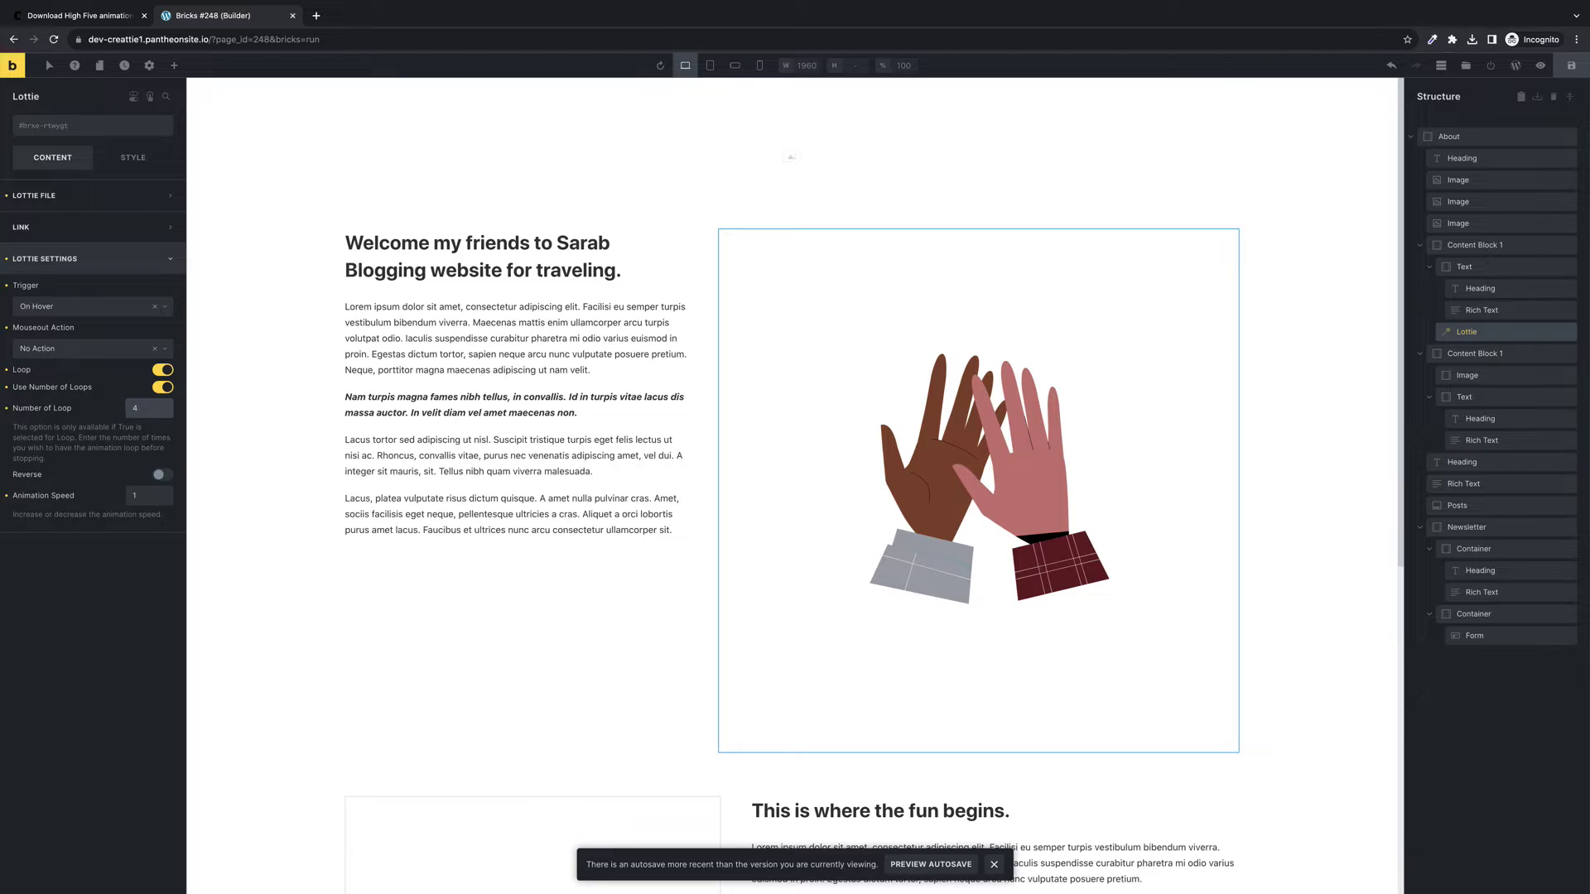
mouse_move(961, 425)
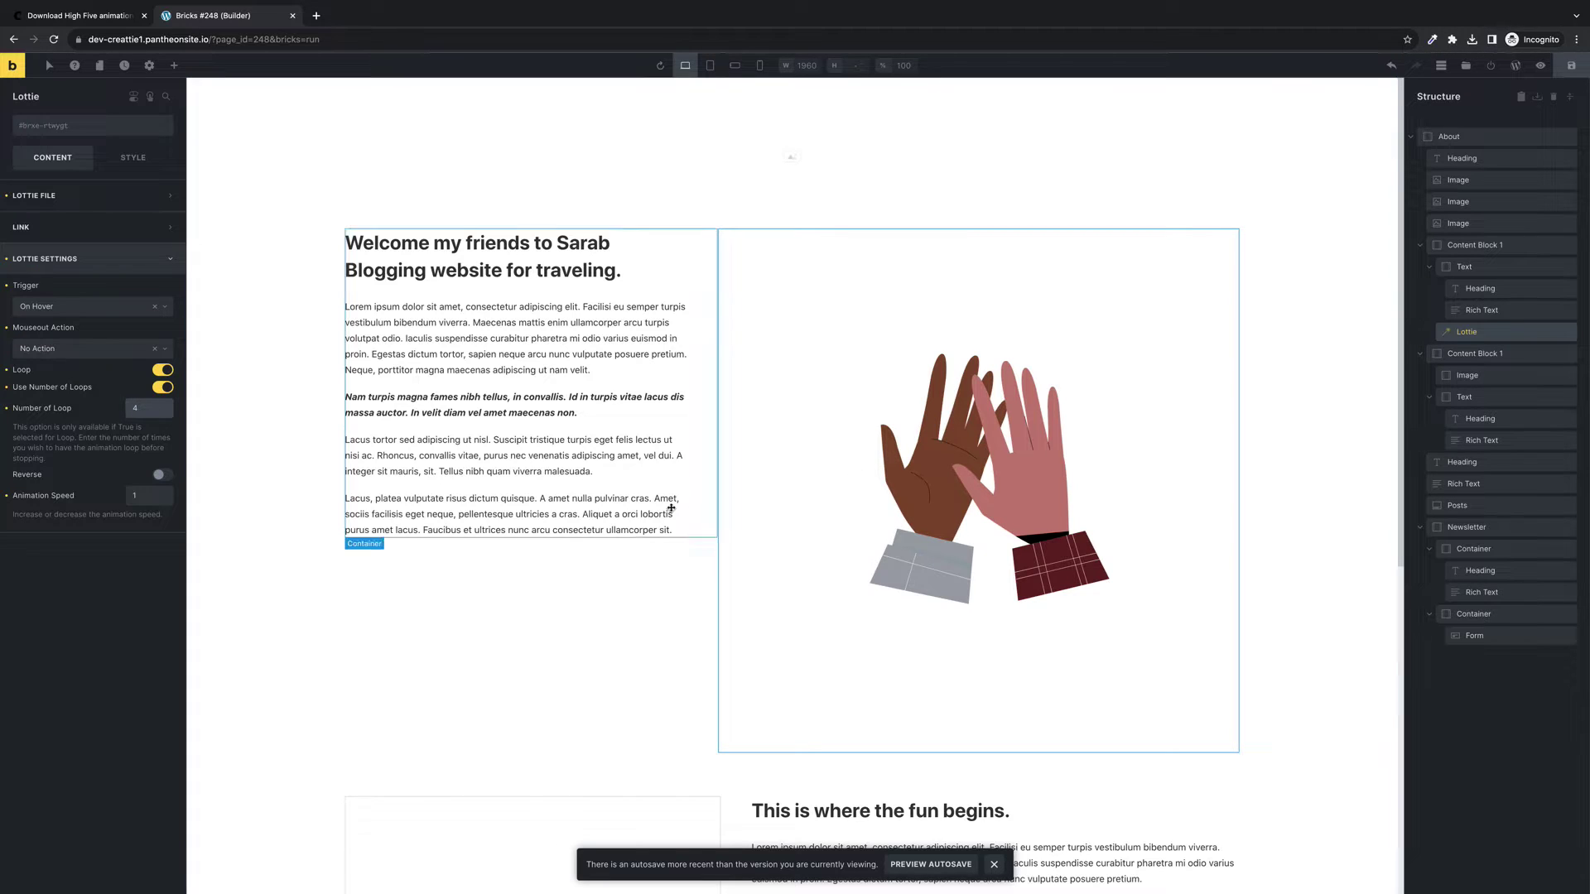
Set the Lottie animation's trigger to Viewport.
scroll(665, 508, down, 7)
scroll(665, 507, up, 7)
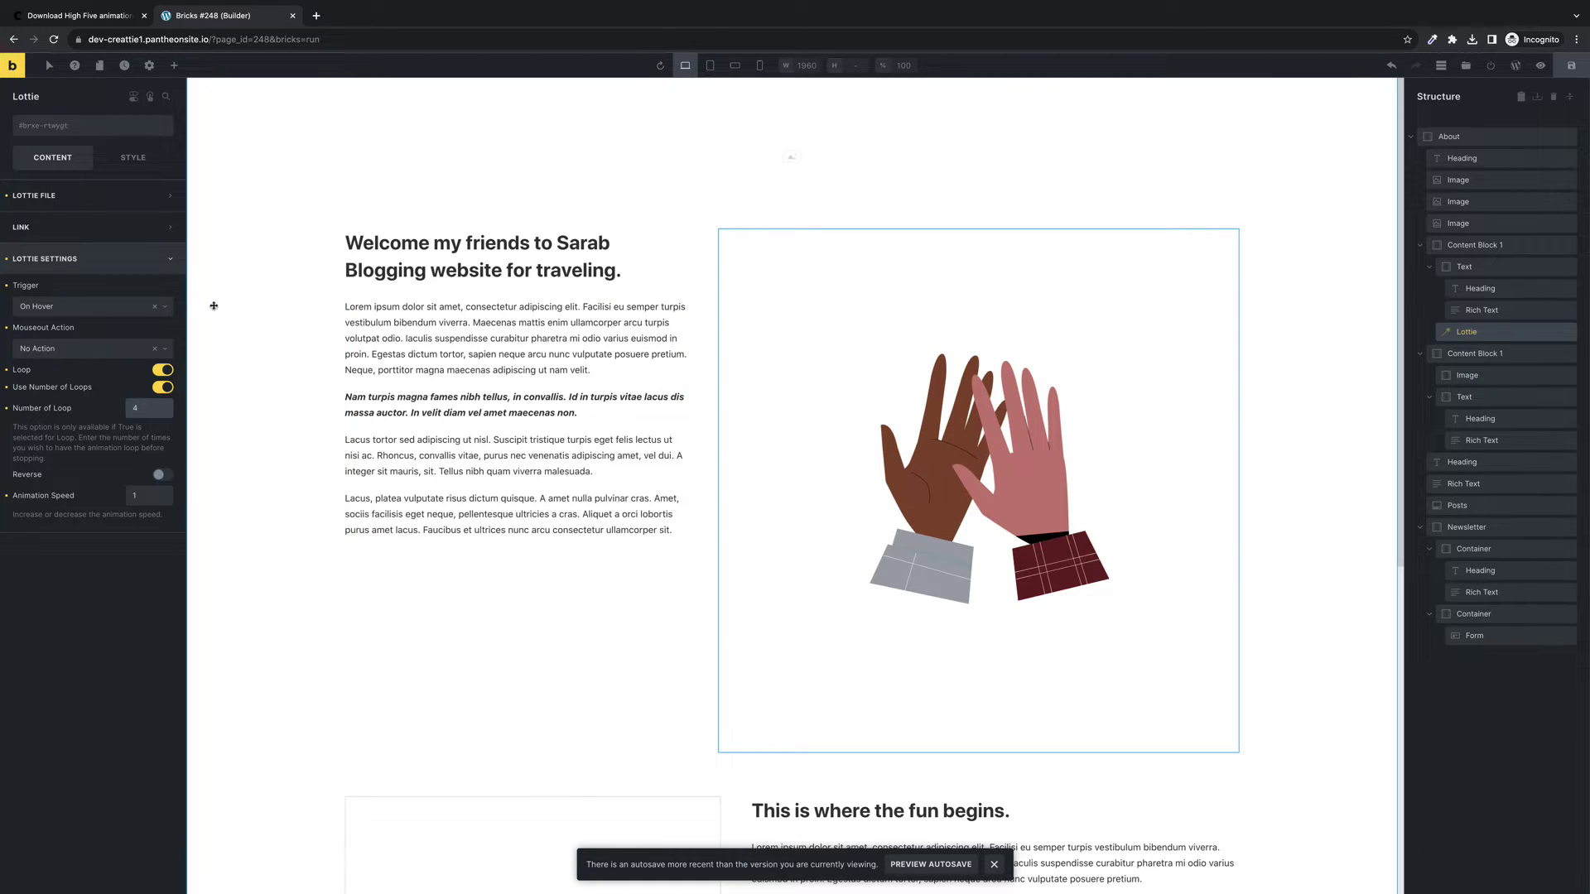
click(162, 307)
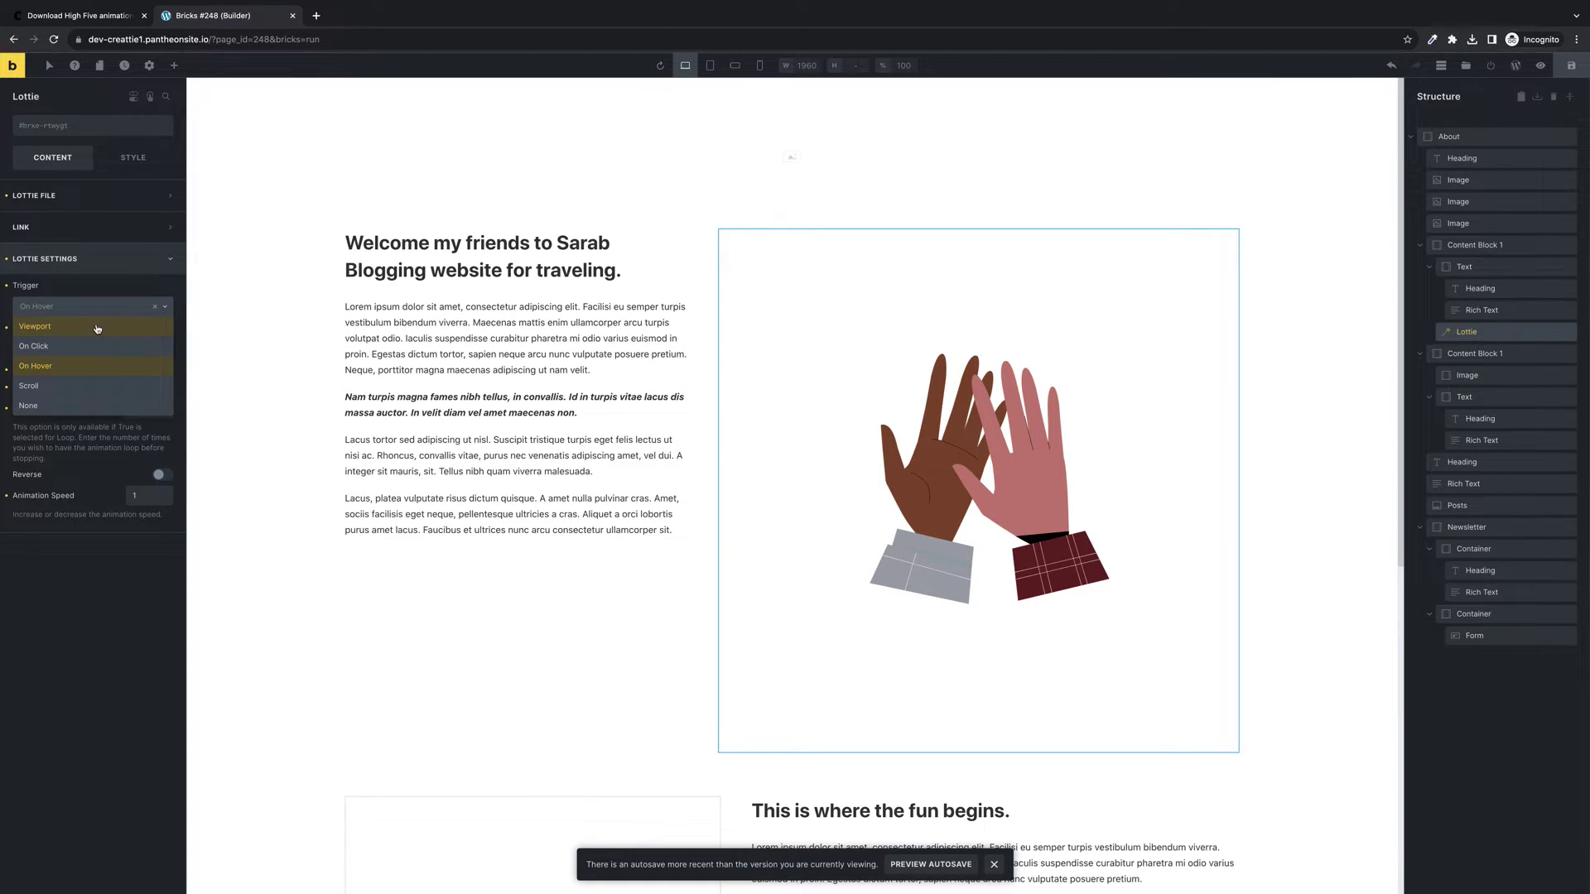
click(97, 329)
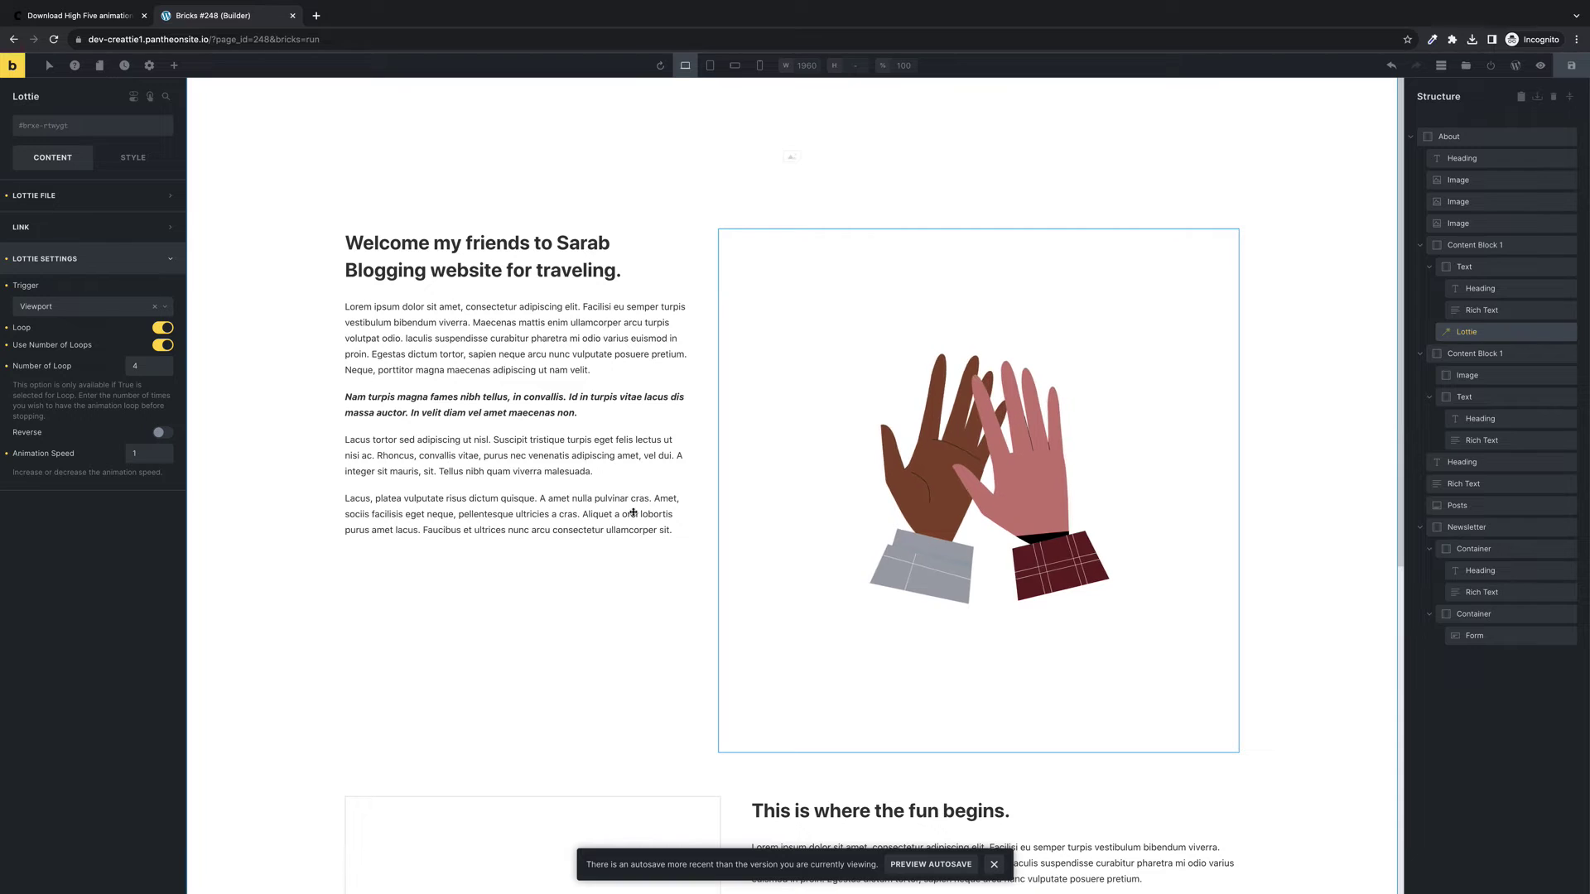
scroll(634, 514, down, 7)
scroll(634, 513, up, 7)
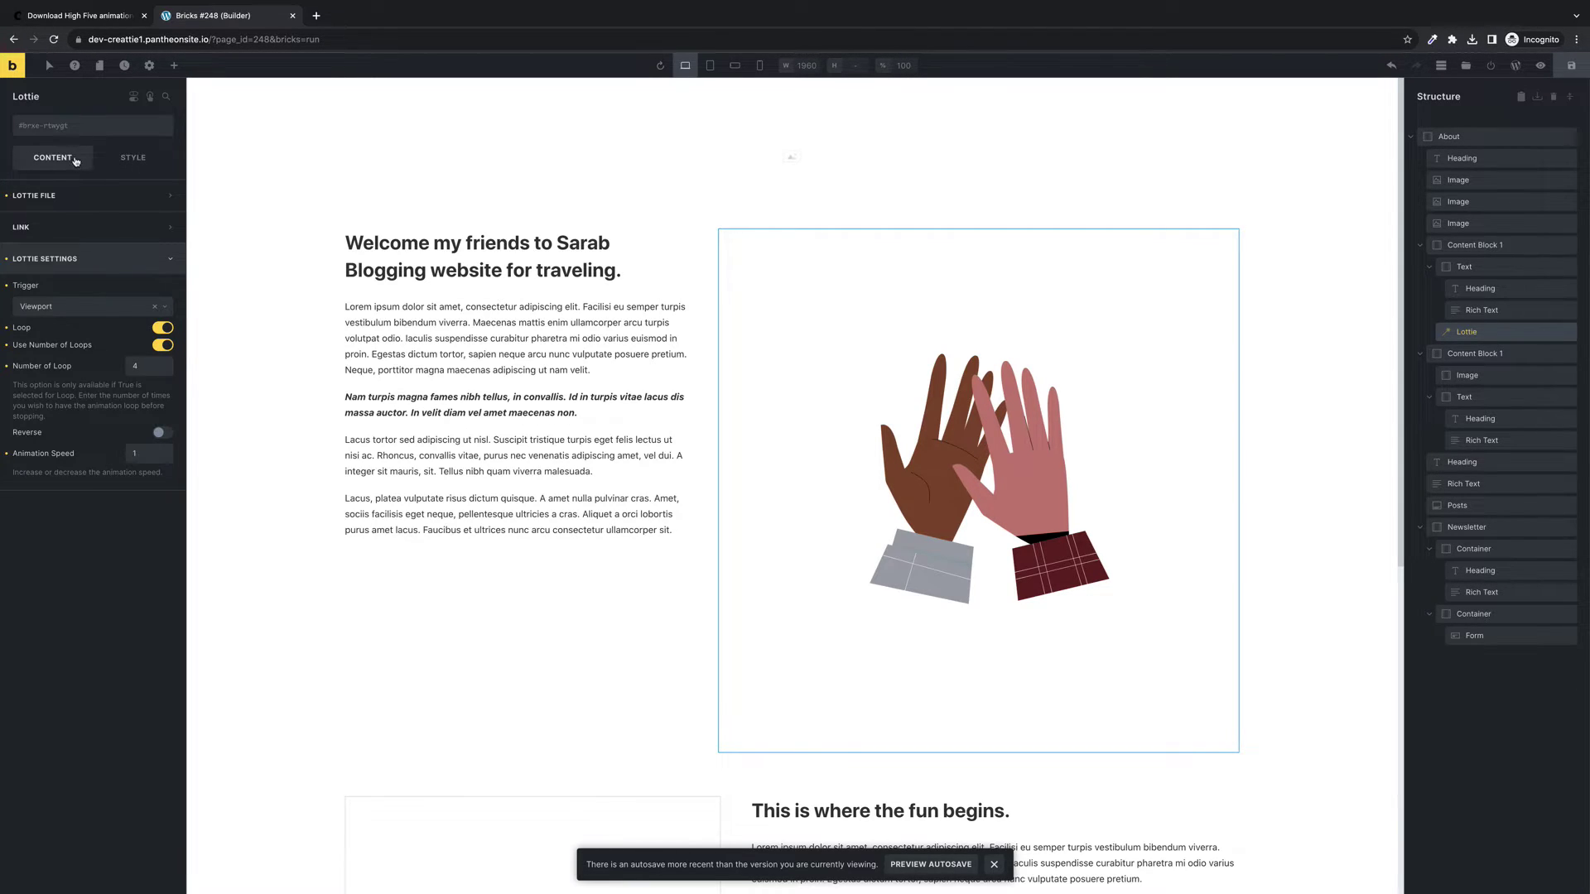
Set the Lottie element's width to 400 in its layout styles.
click(143, 164)
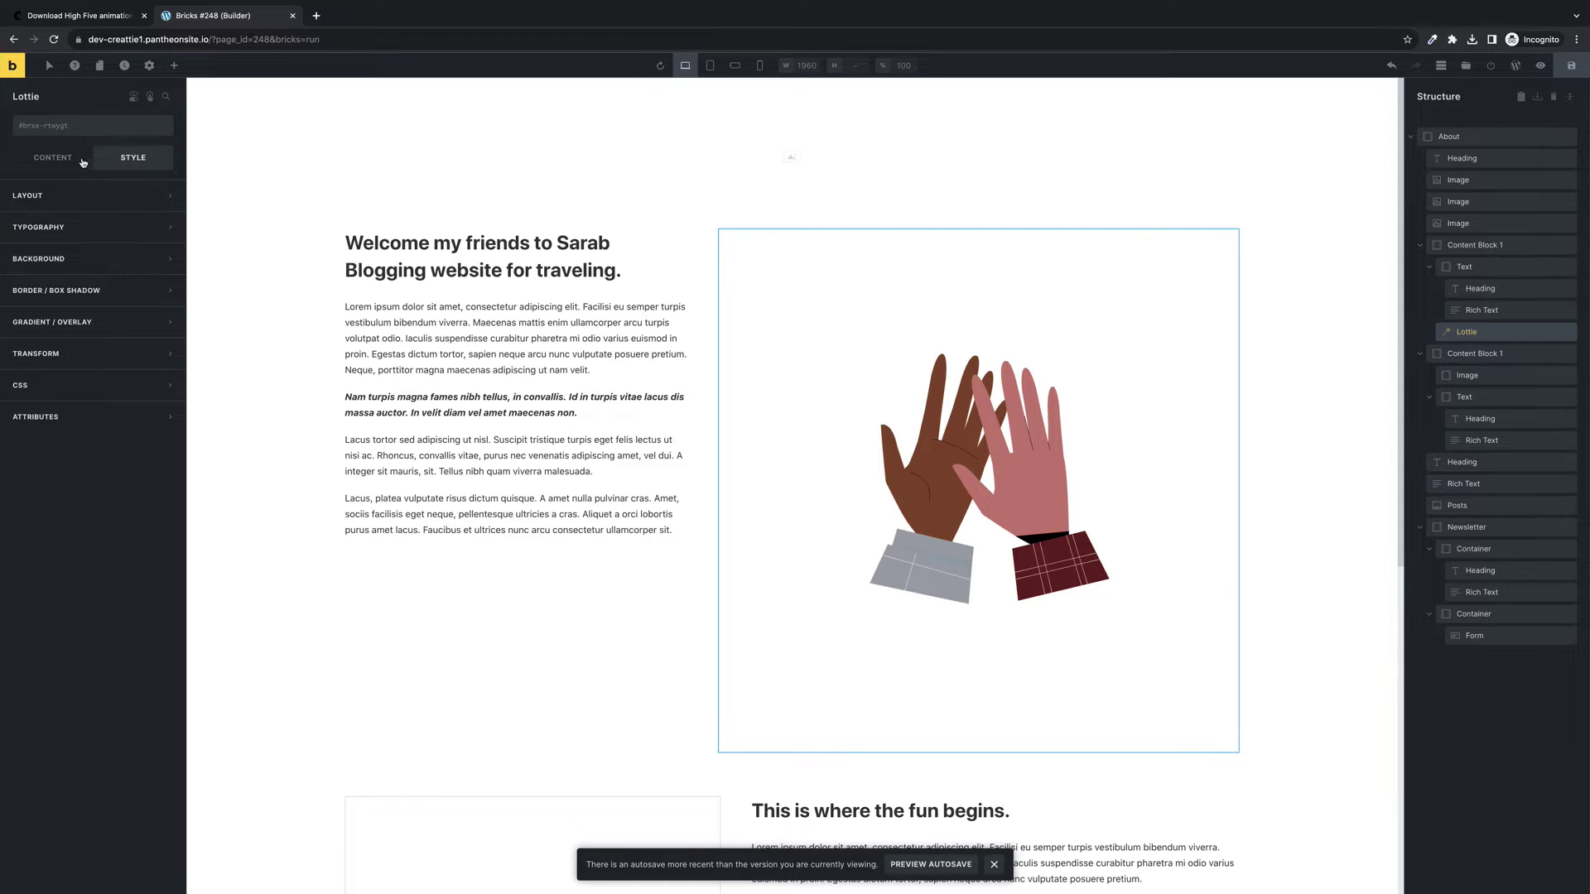
click(168, 197)
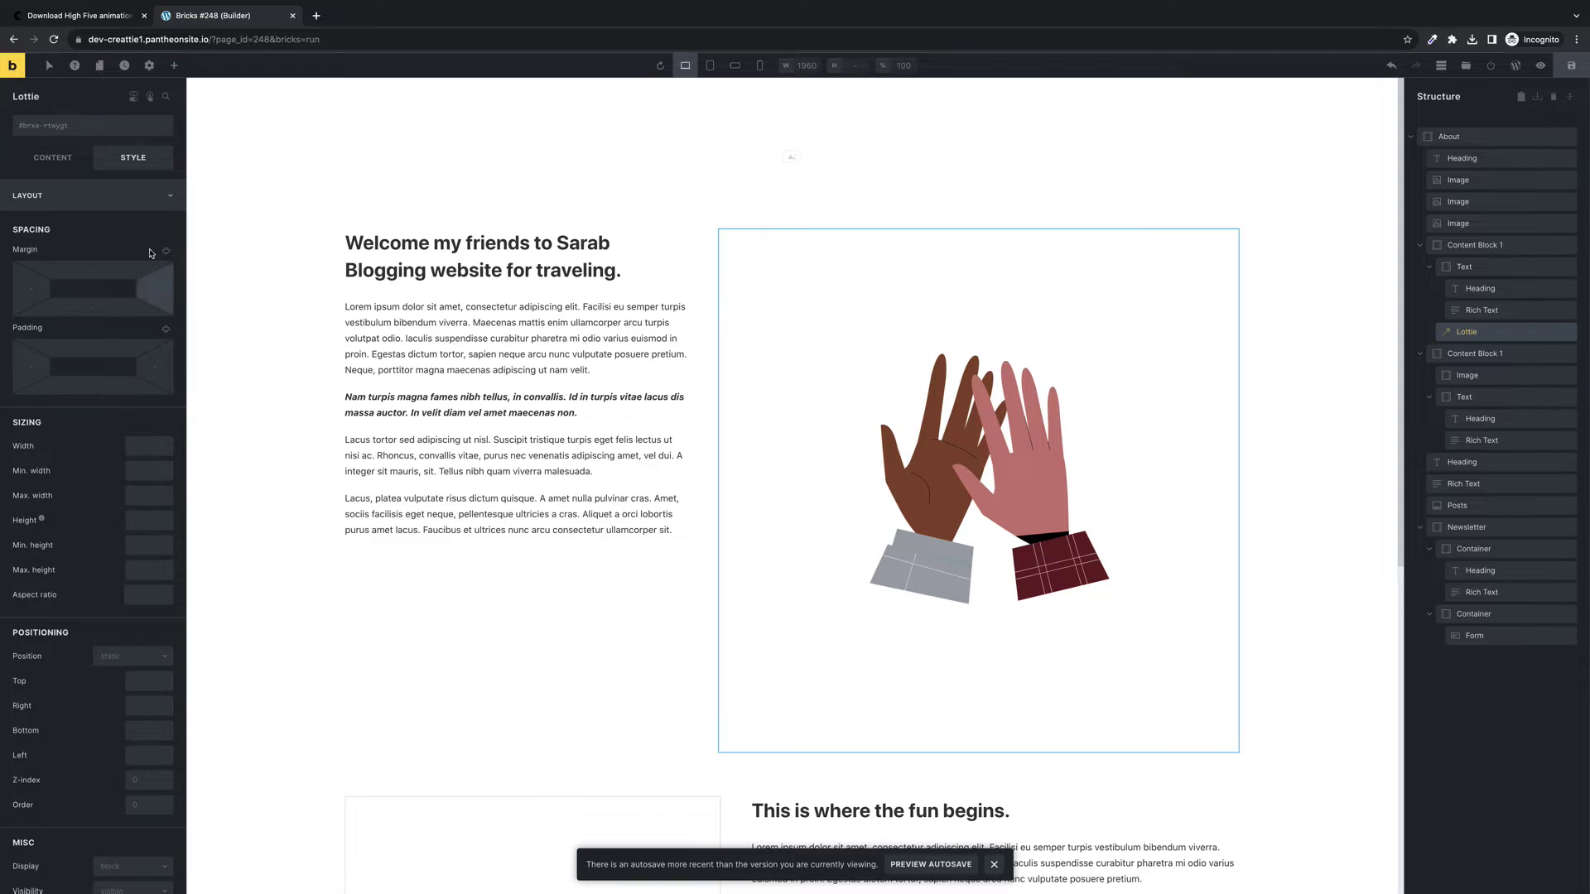
click(151, 445)
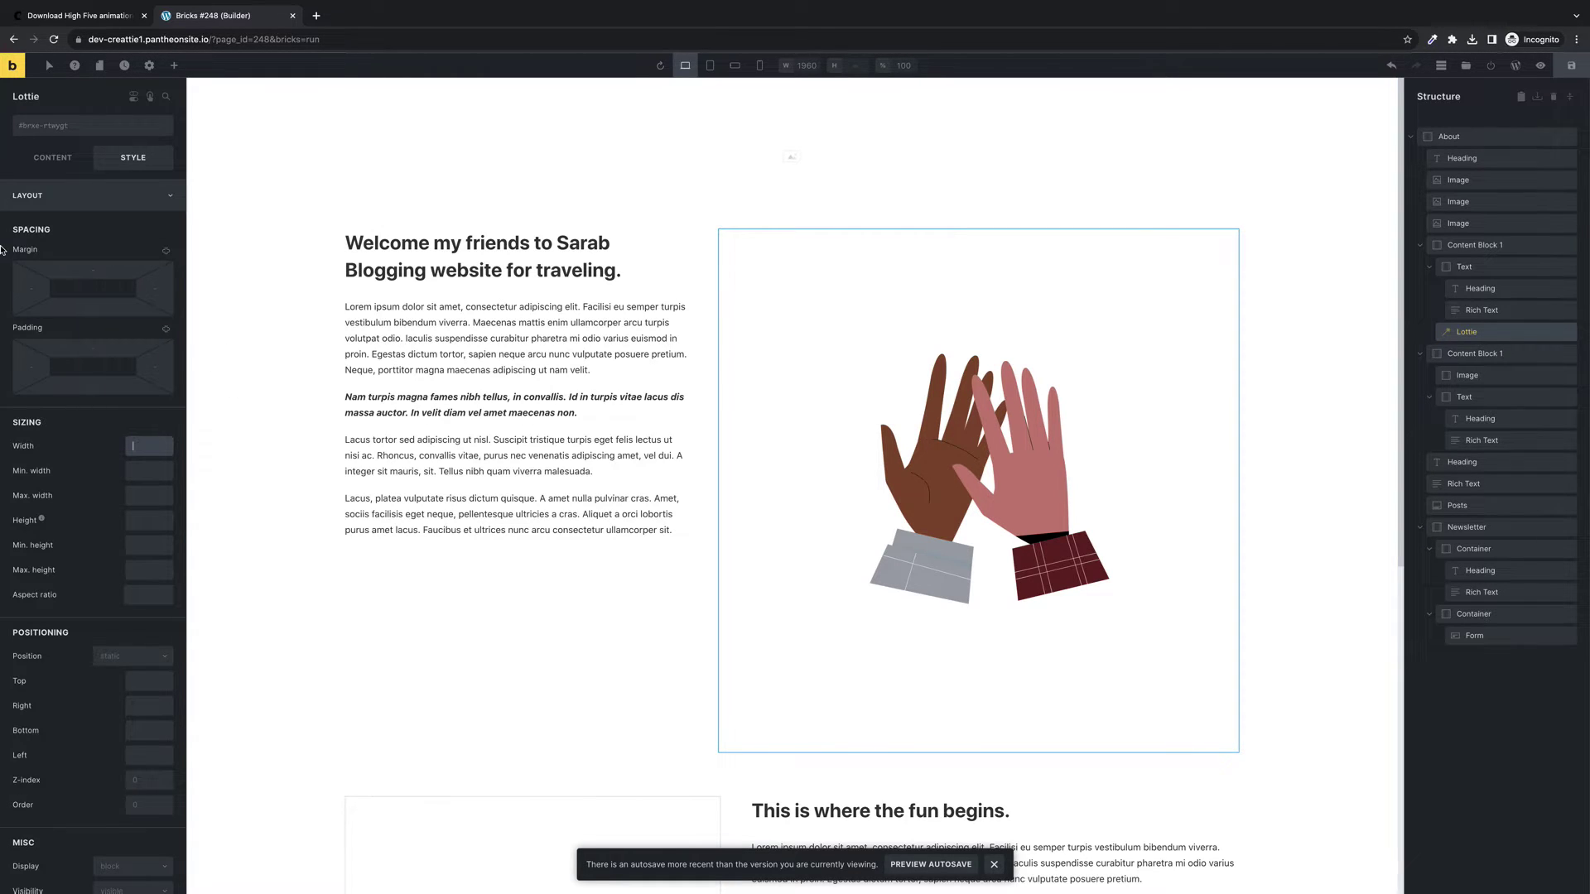
text(400)
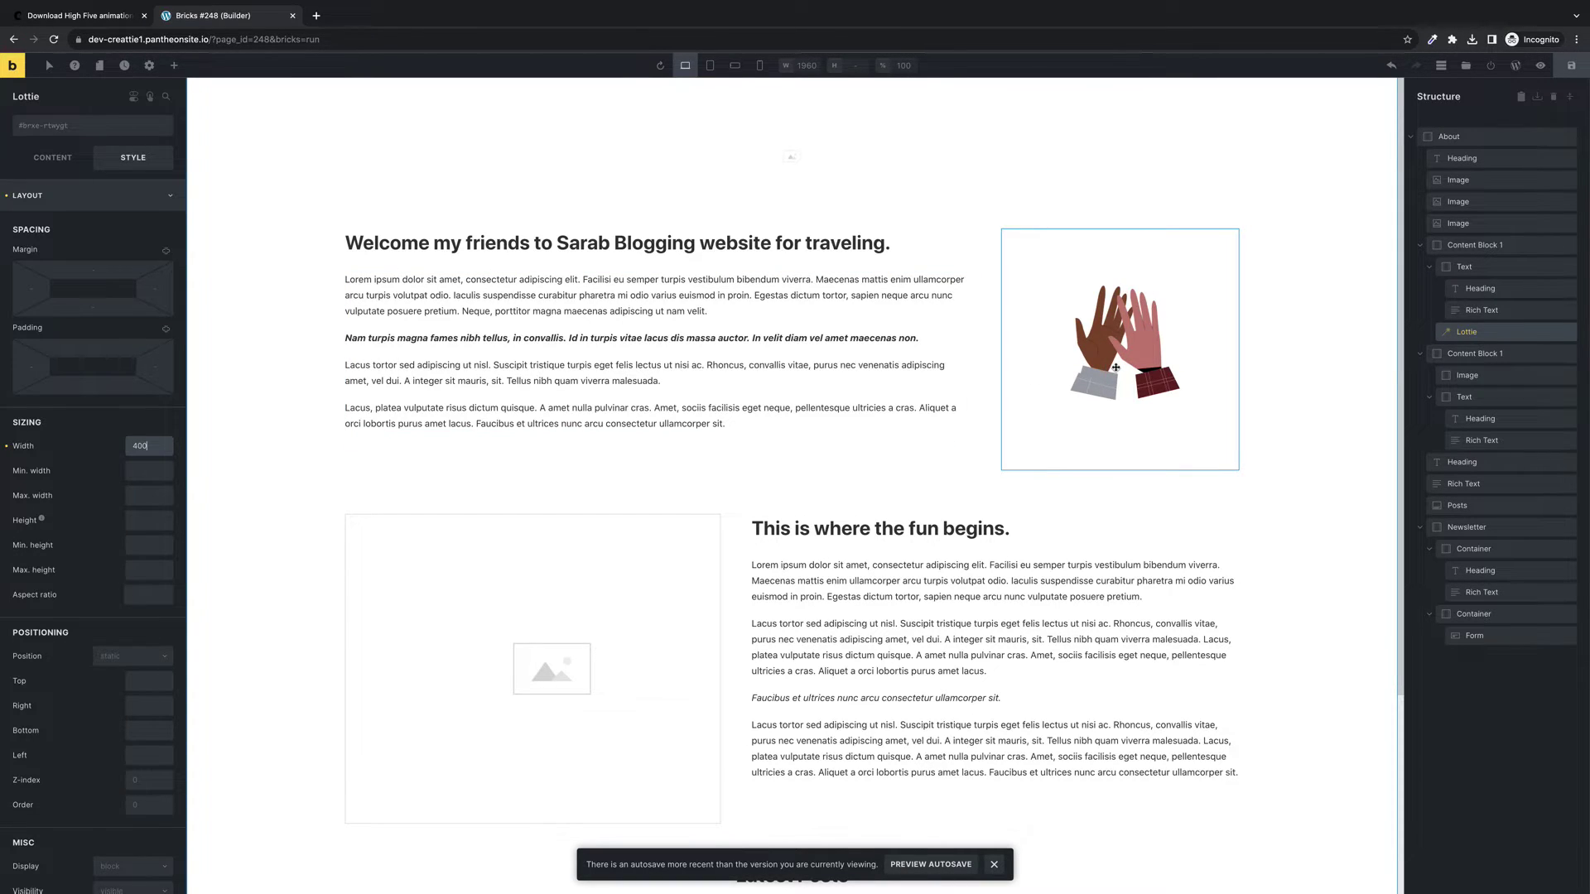
click(71, 454)
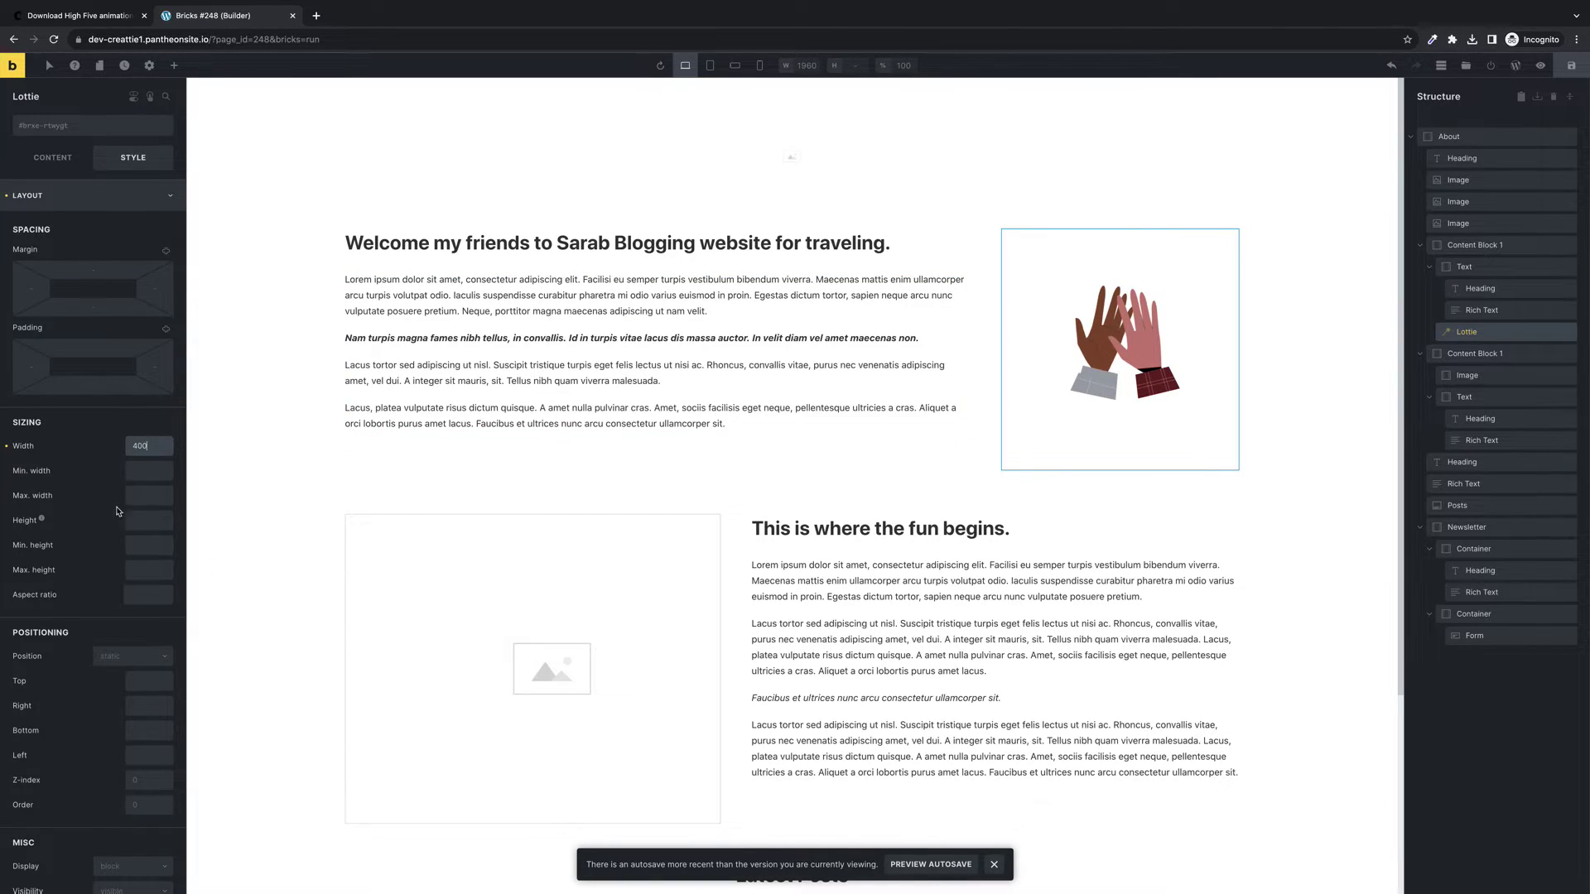
scroll(120, 513, down, 5)
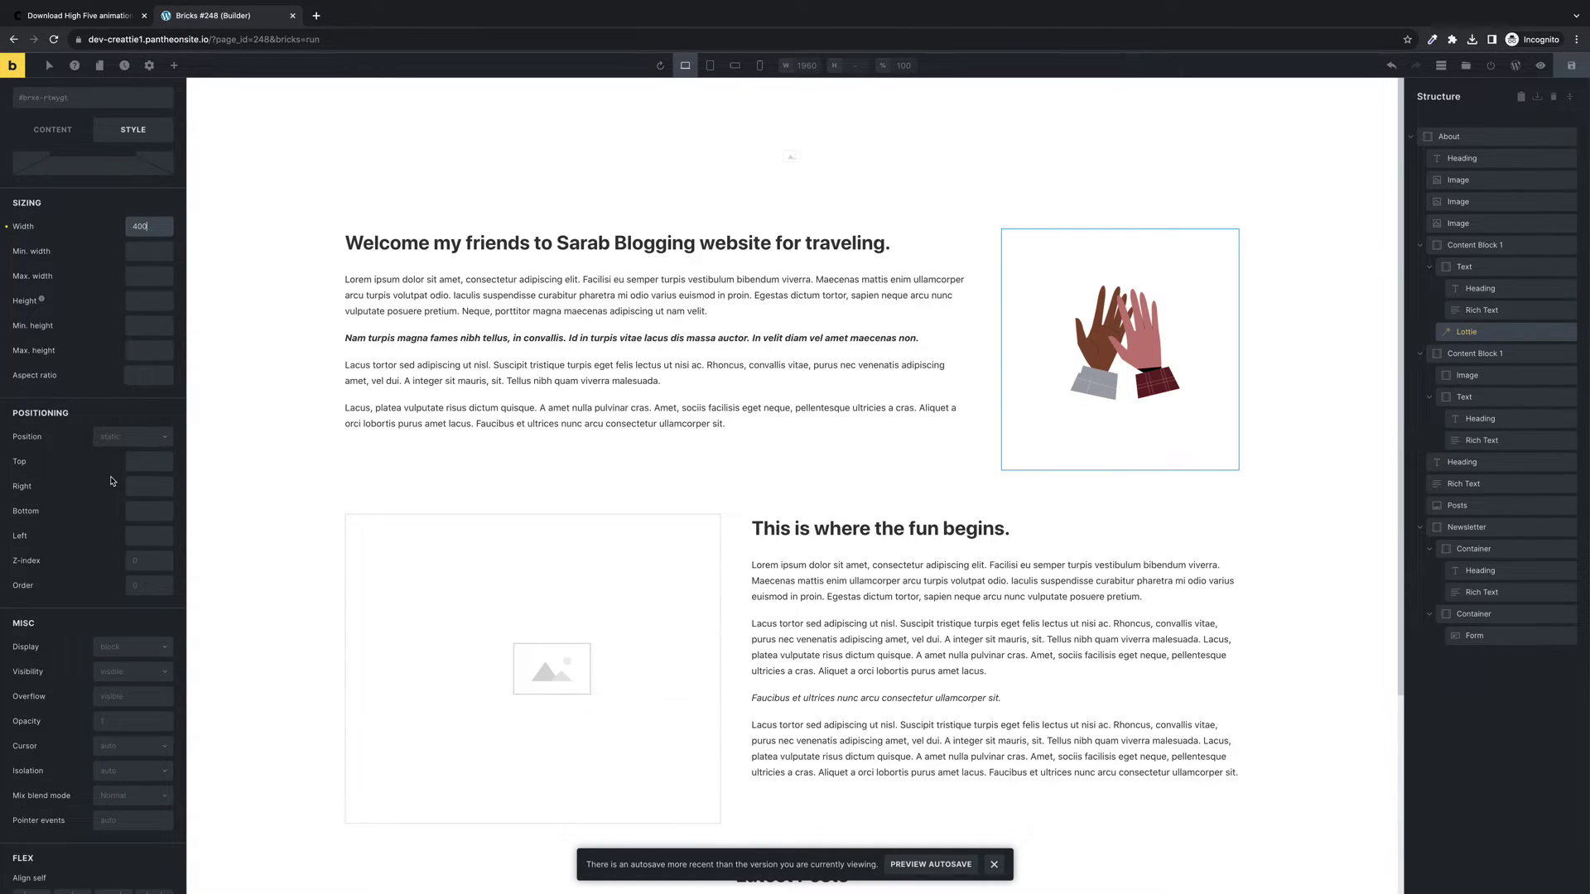
scroll(87, 448, down, 7)
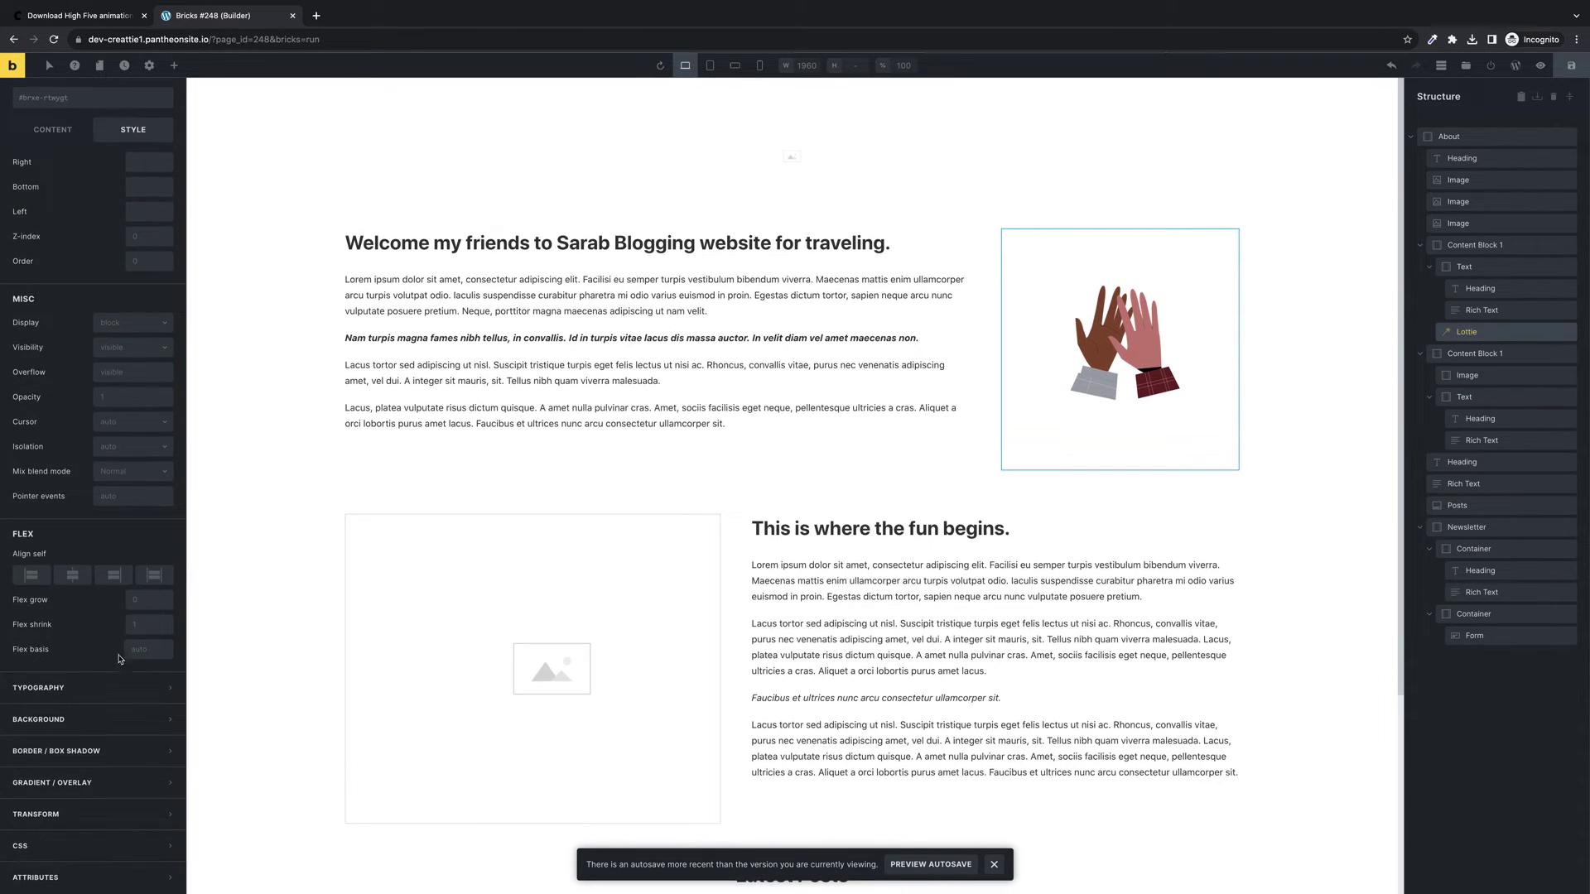
Look through the Lottie element's style options for layout, typography, background, border and box shadow, gradient, transform and CSS.
click(128, 687)
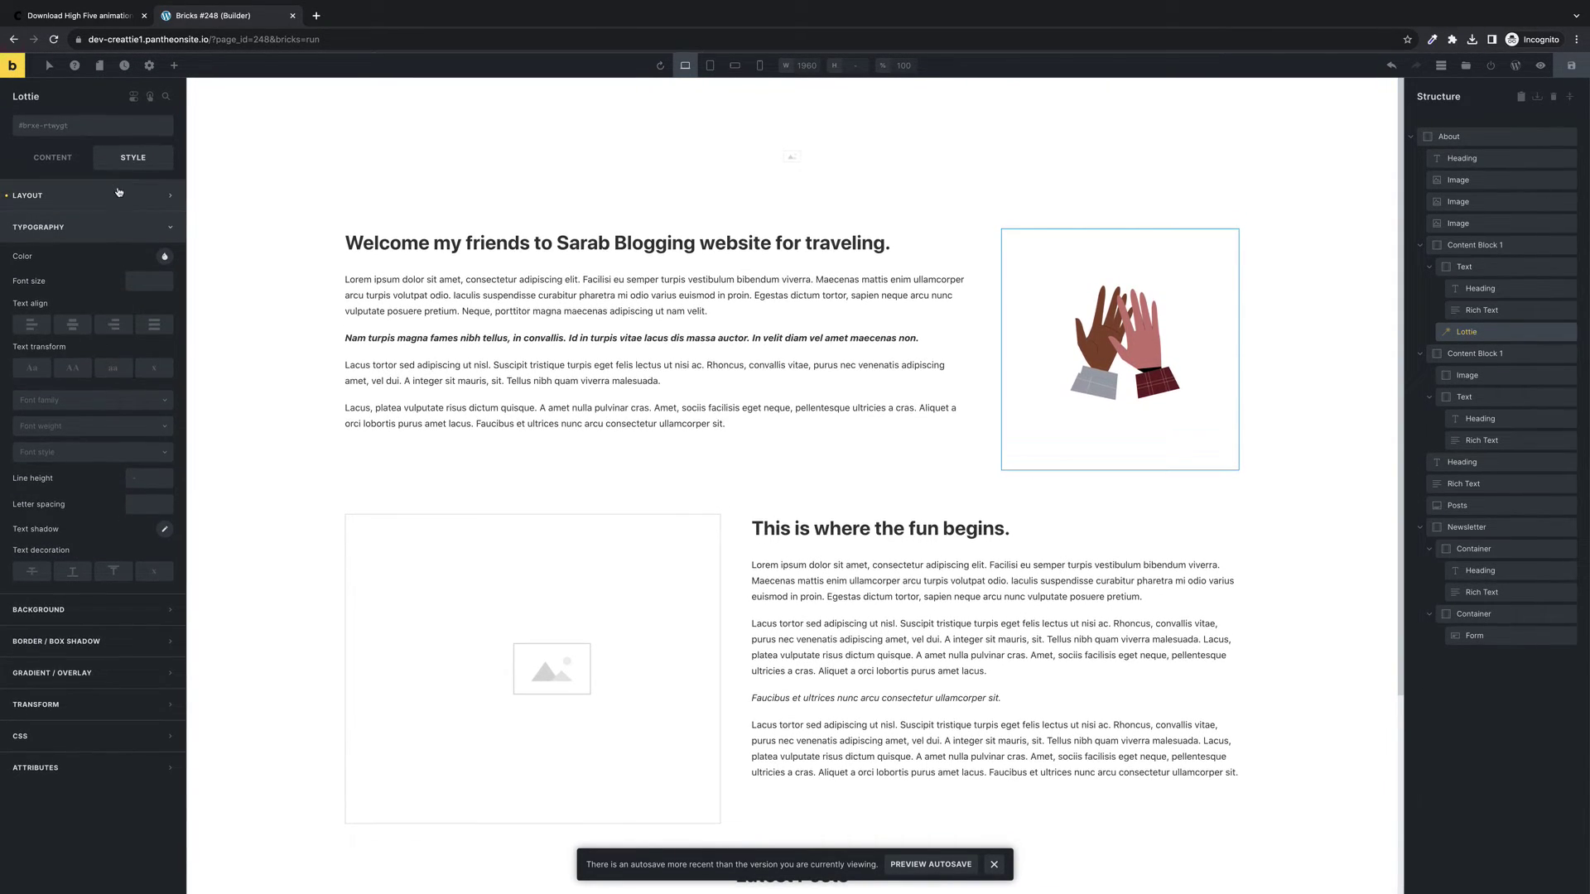
click(120, 199)
click(110, 197)
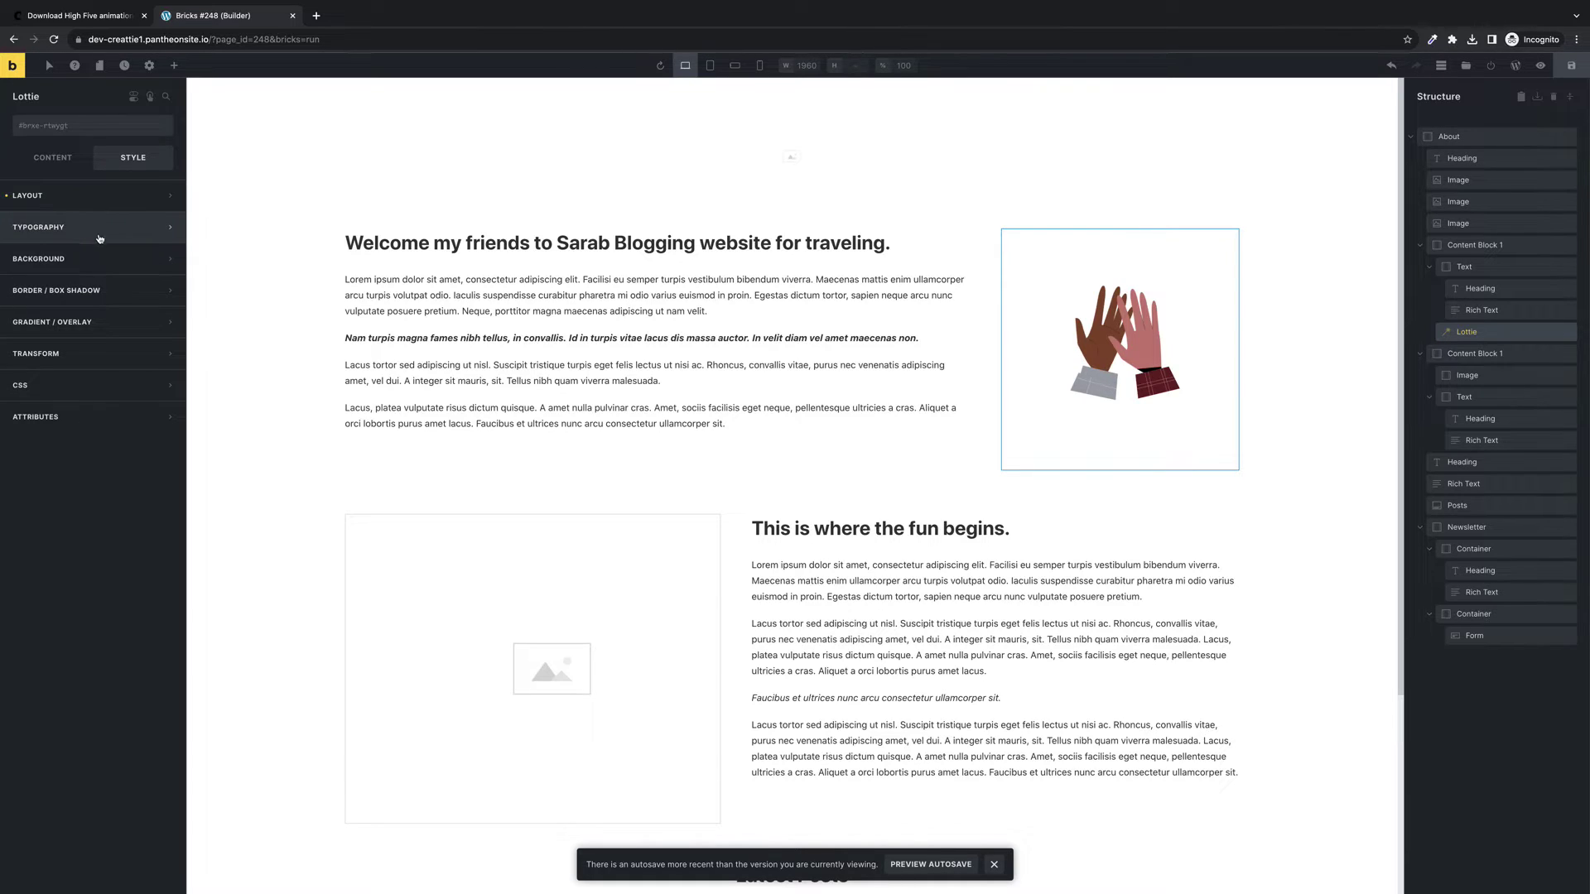
click(125, 258)
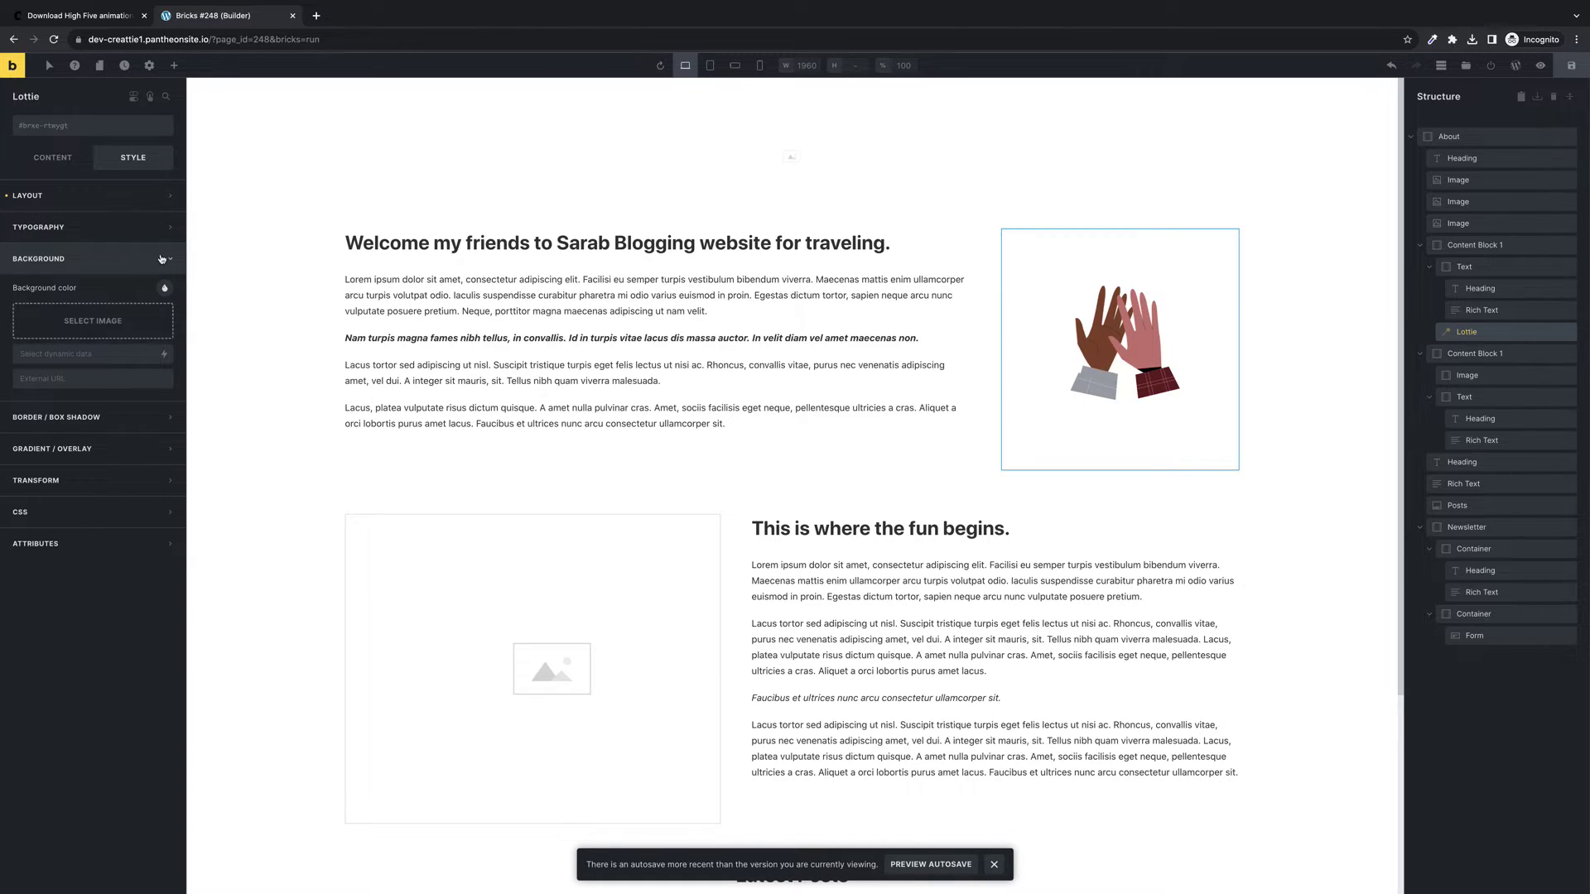
click(161, 259)
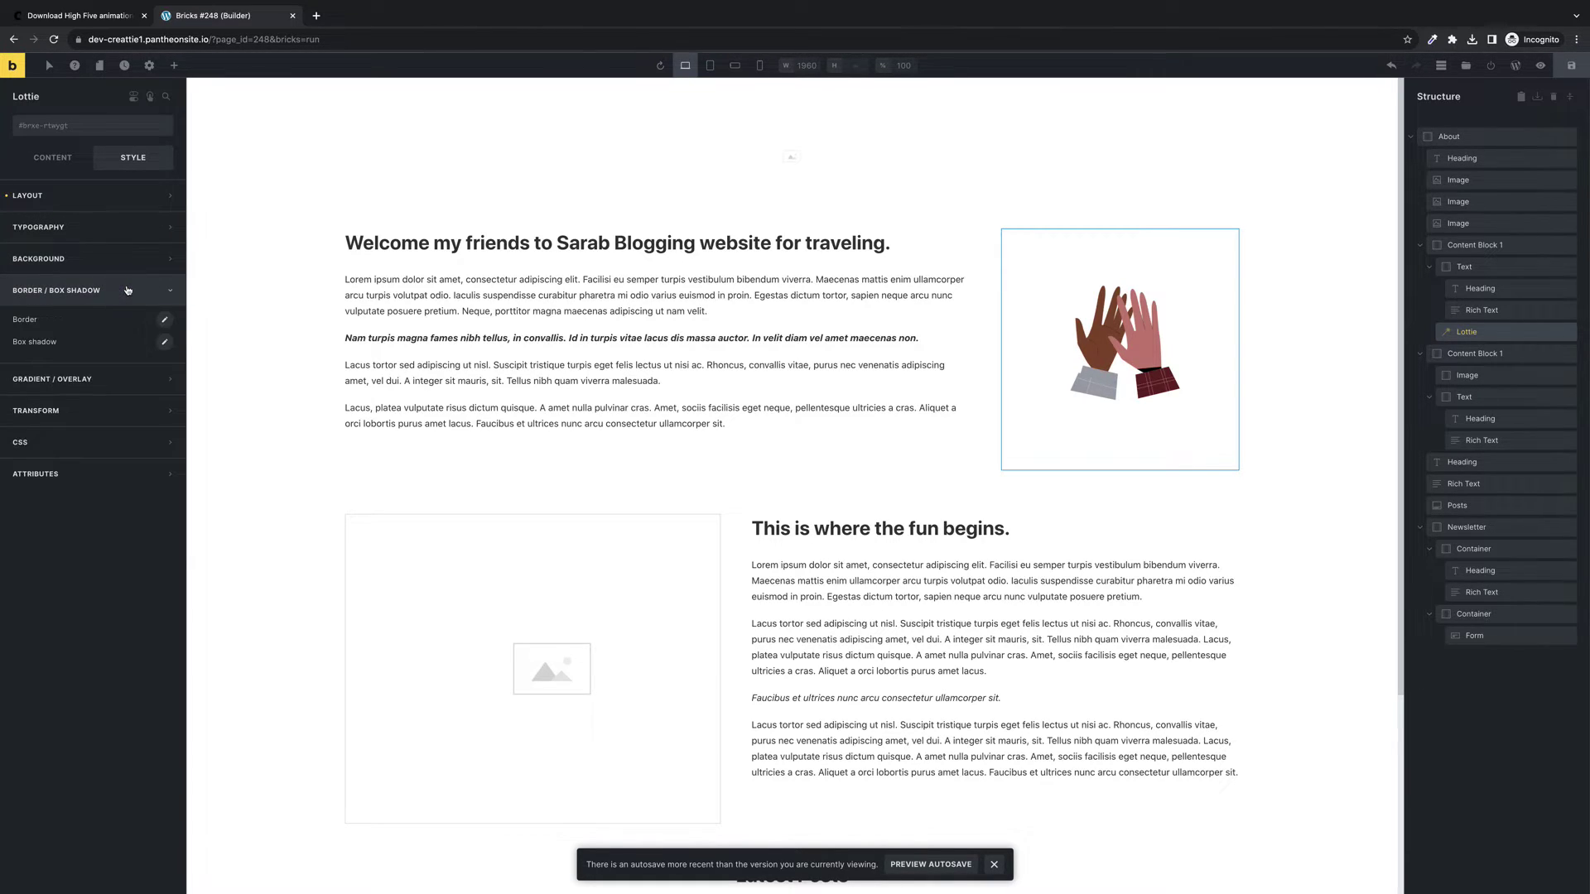
click(132, 323)
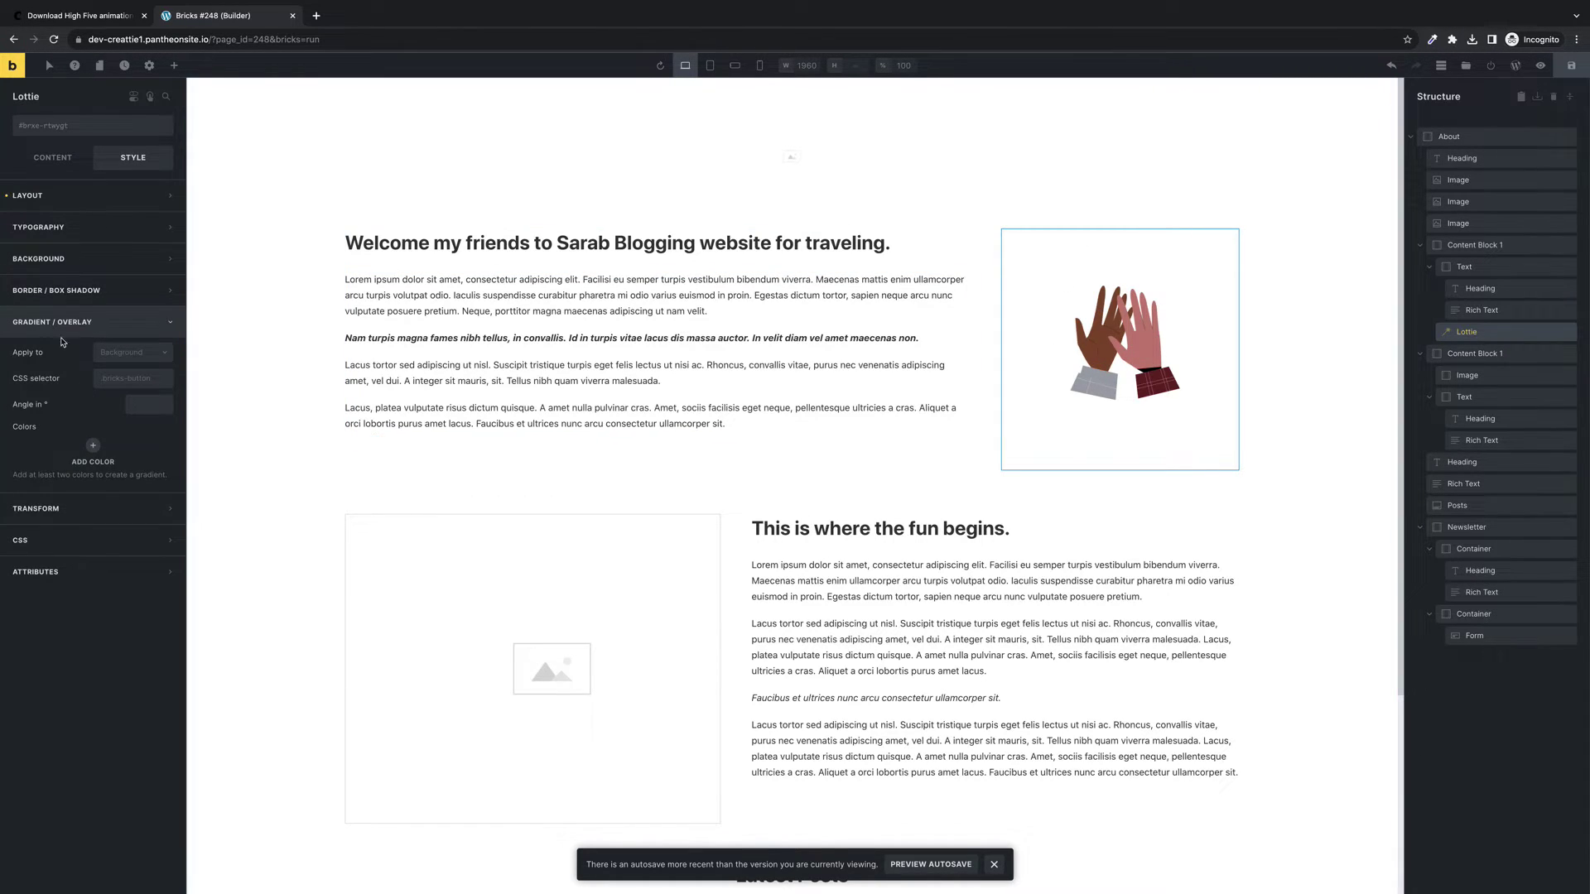
click(147, 324)
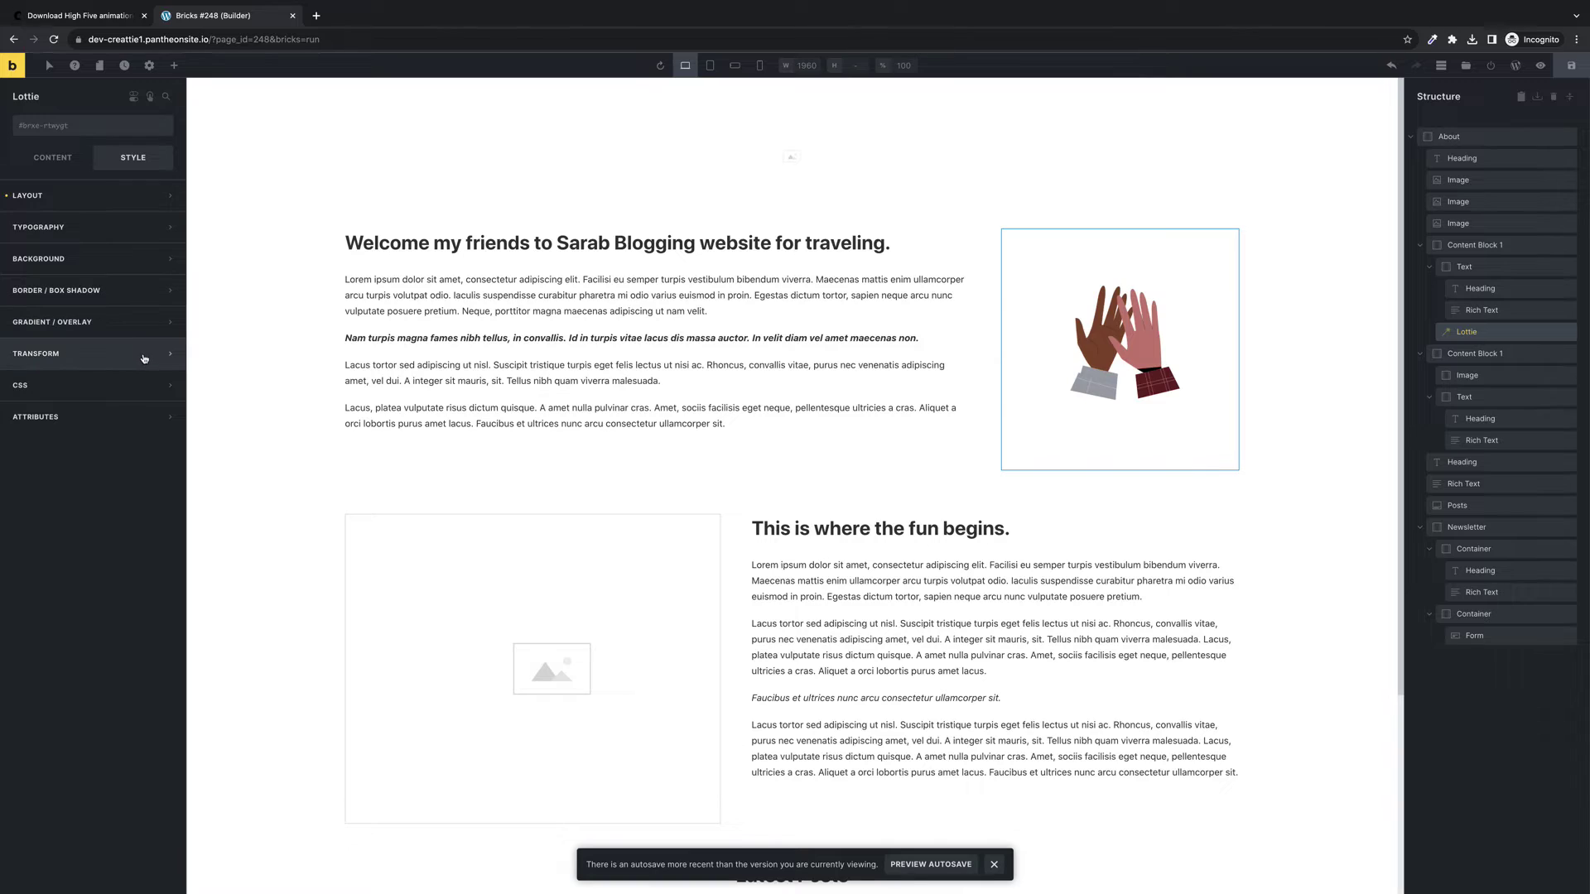
click(161, 354)
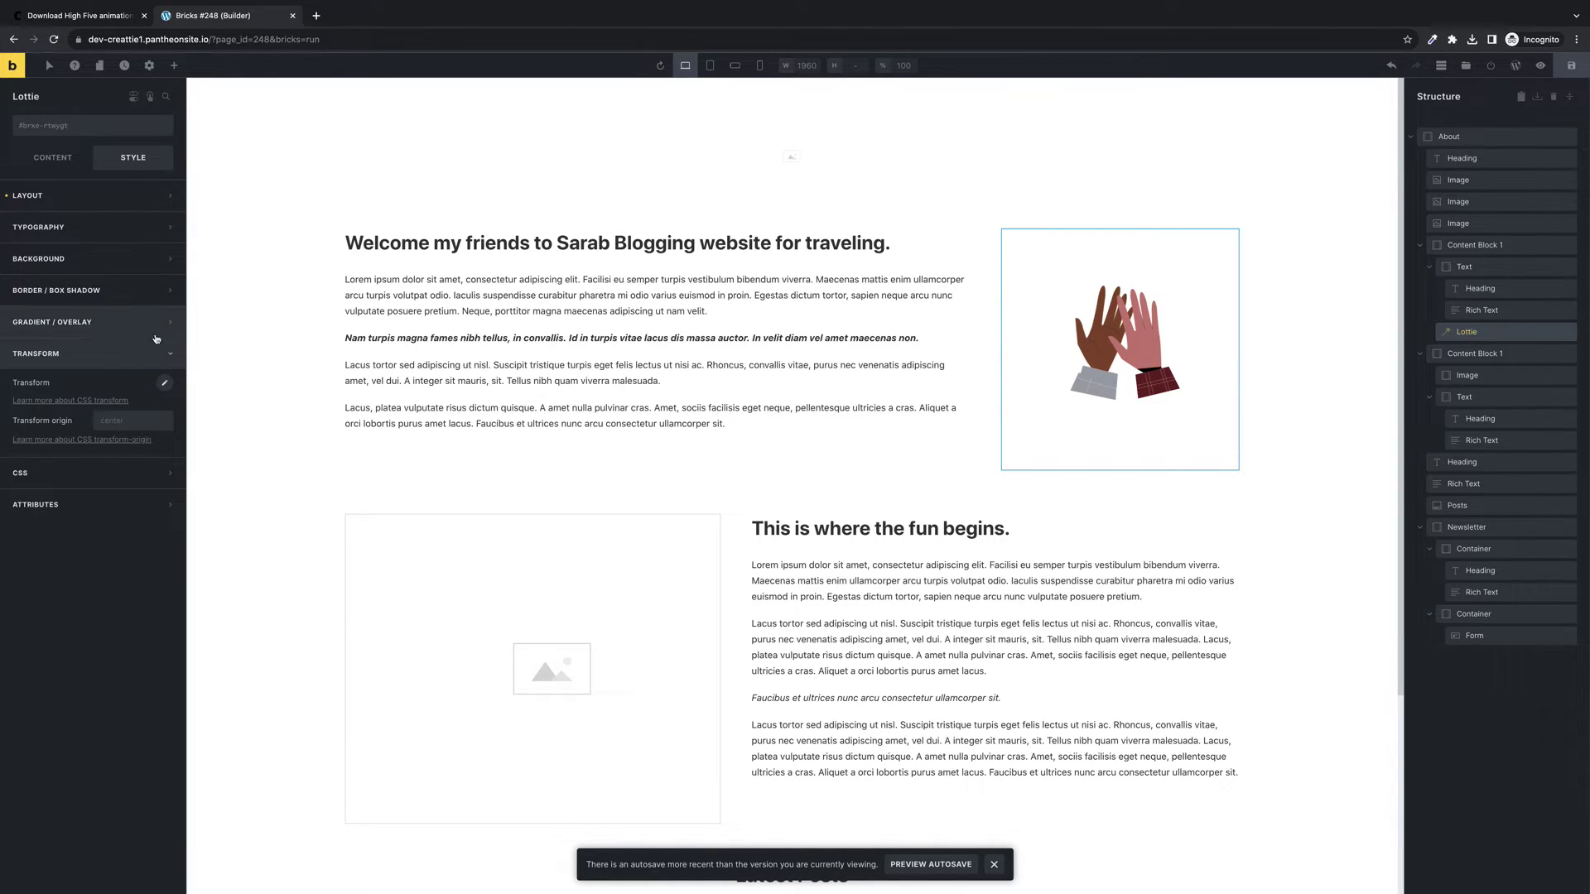
click(156, 354)
click(152, 389)
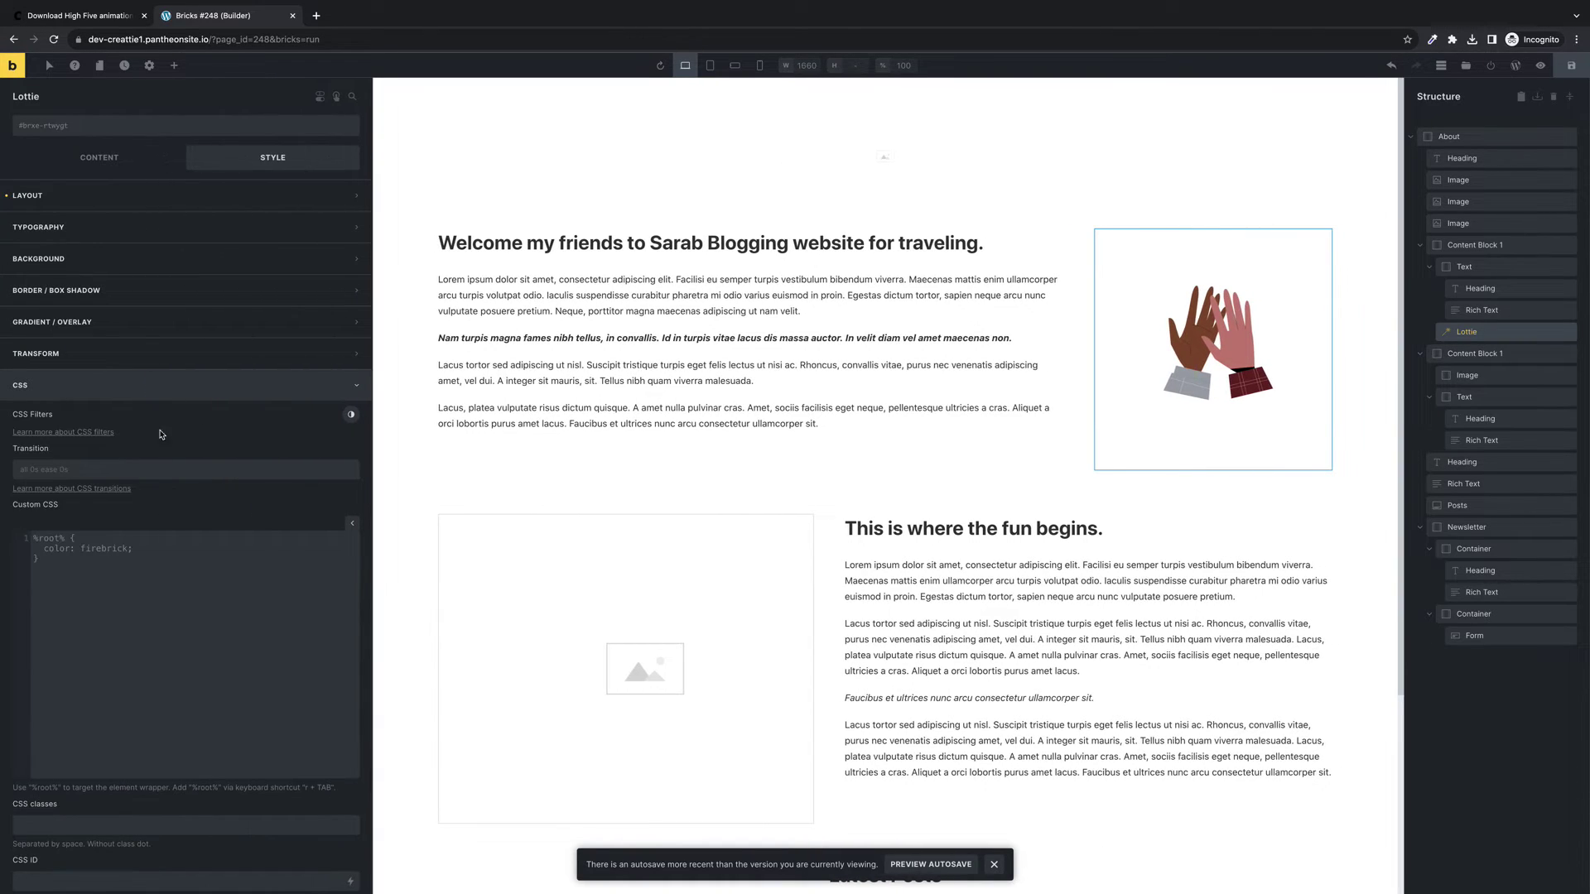
click(356, 388)
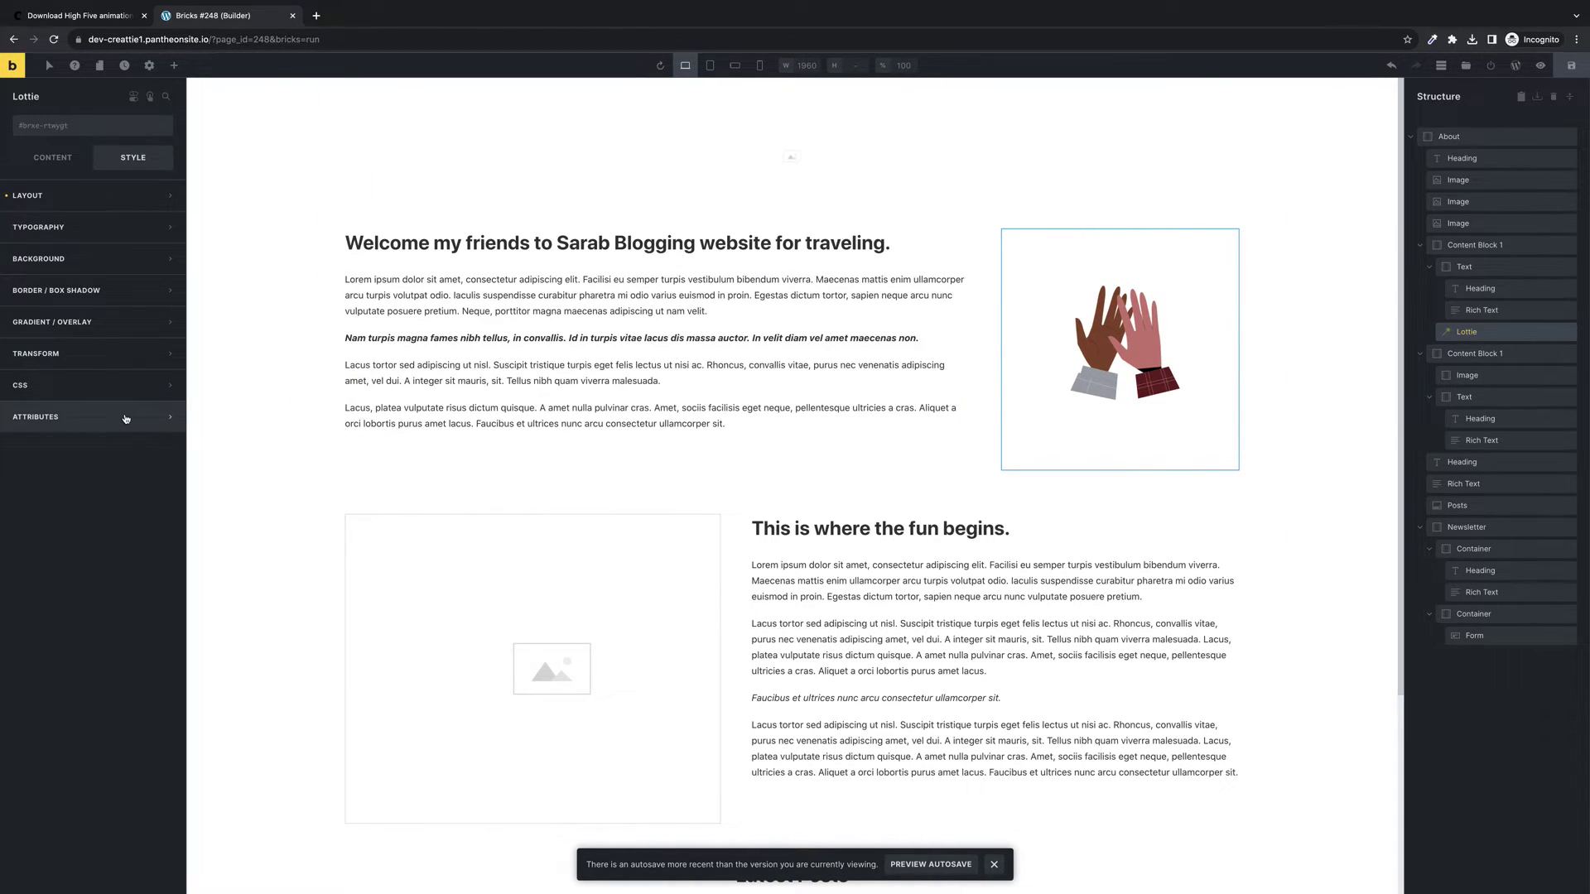
click(95, 197)
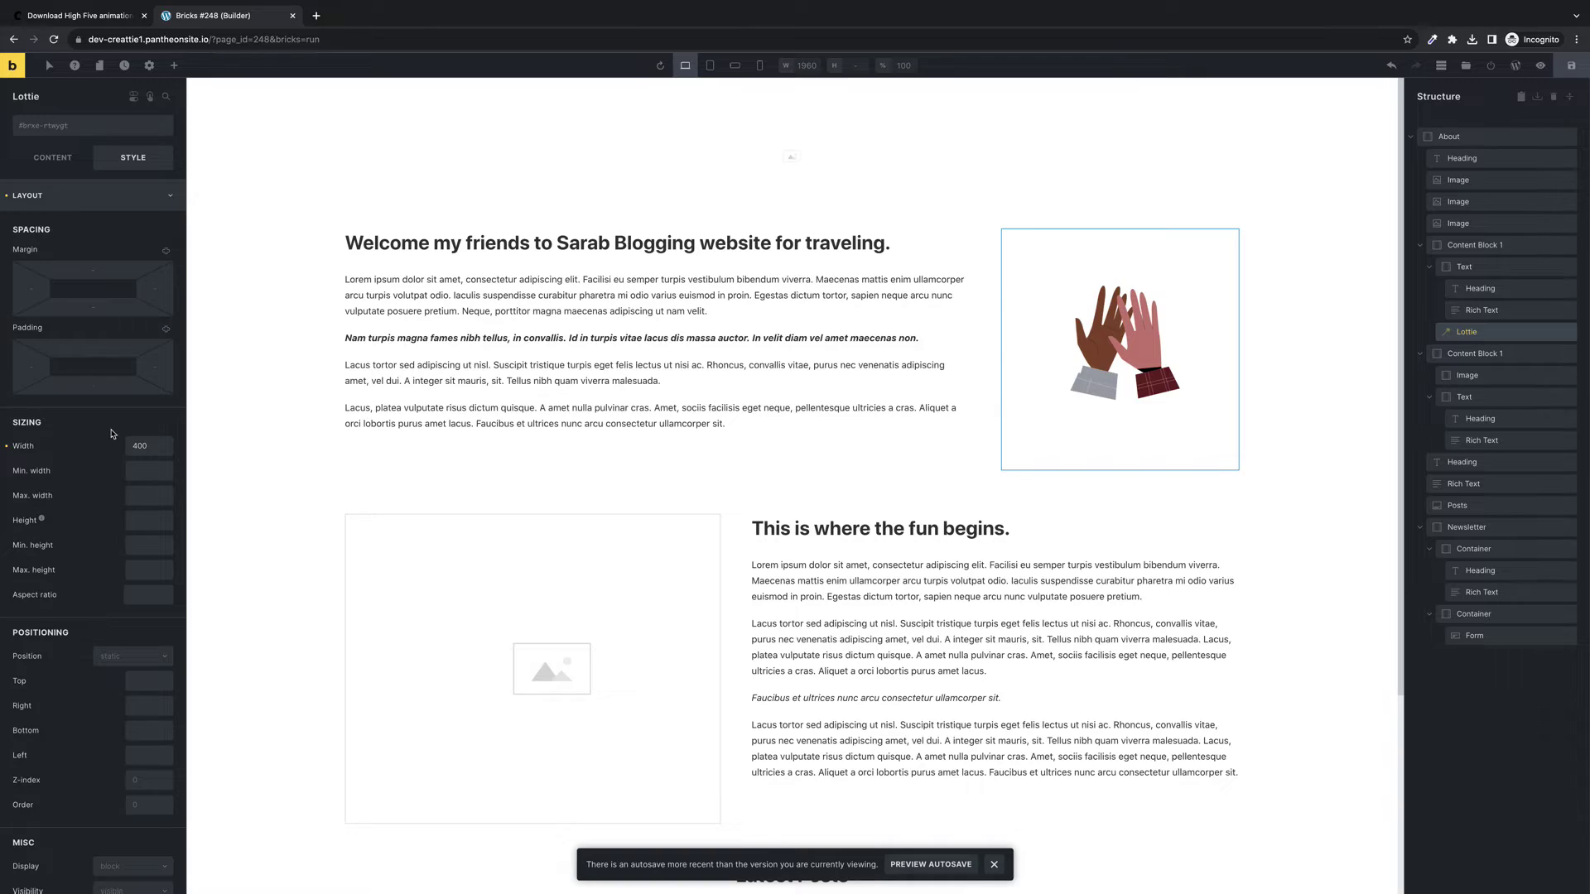
click(176, 196)
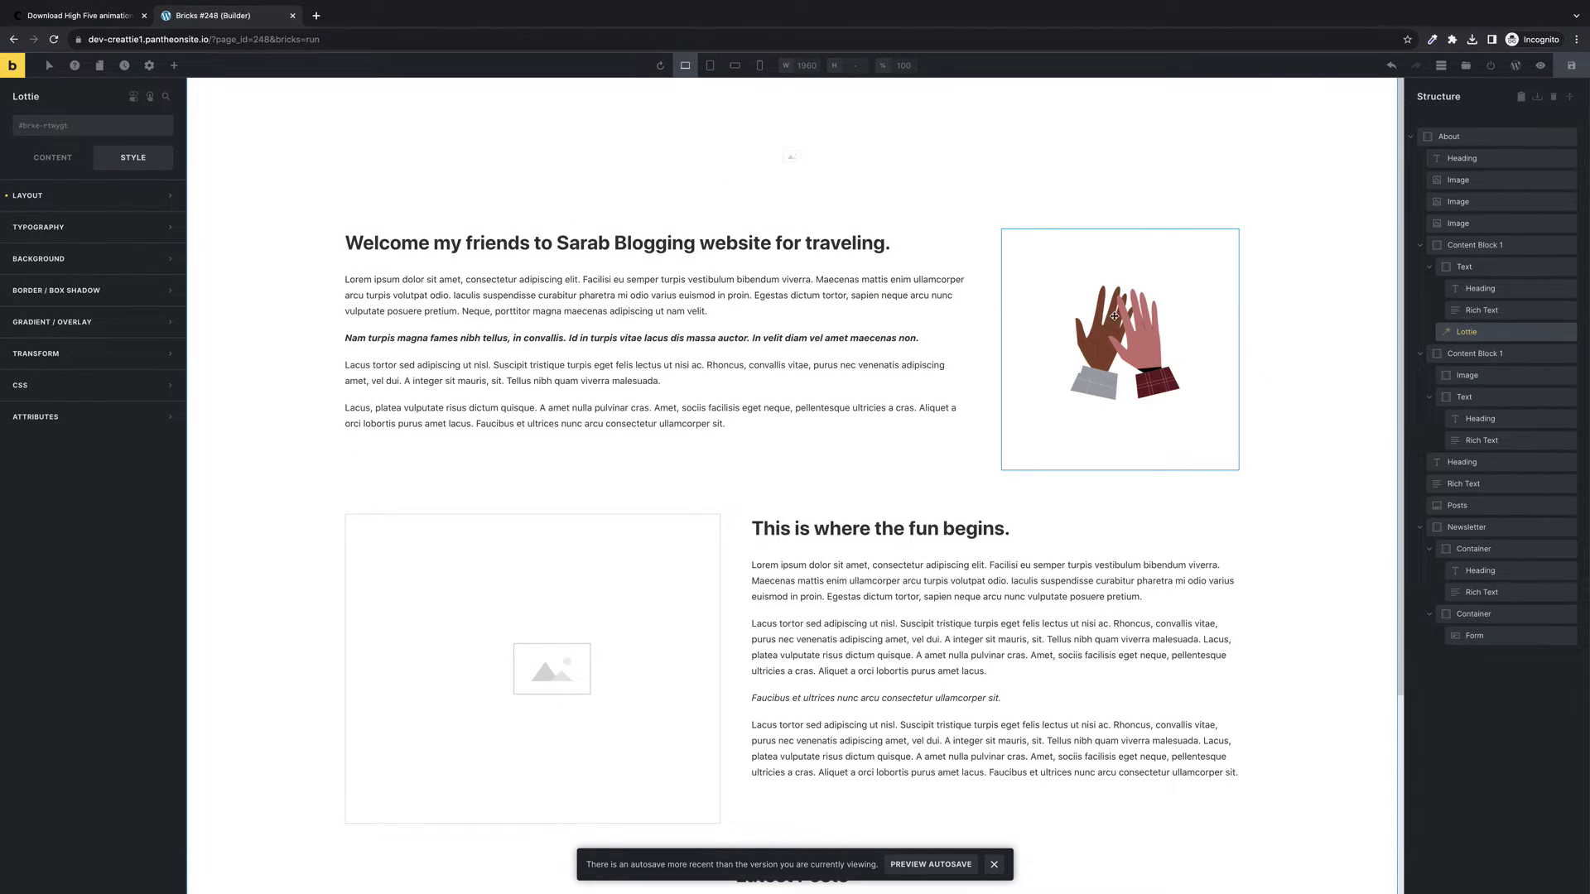
click(153, 328)
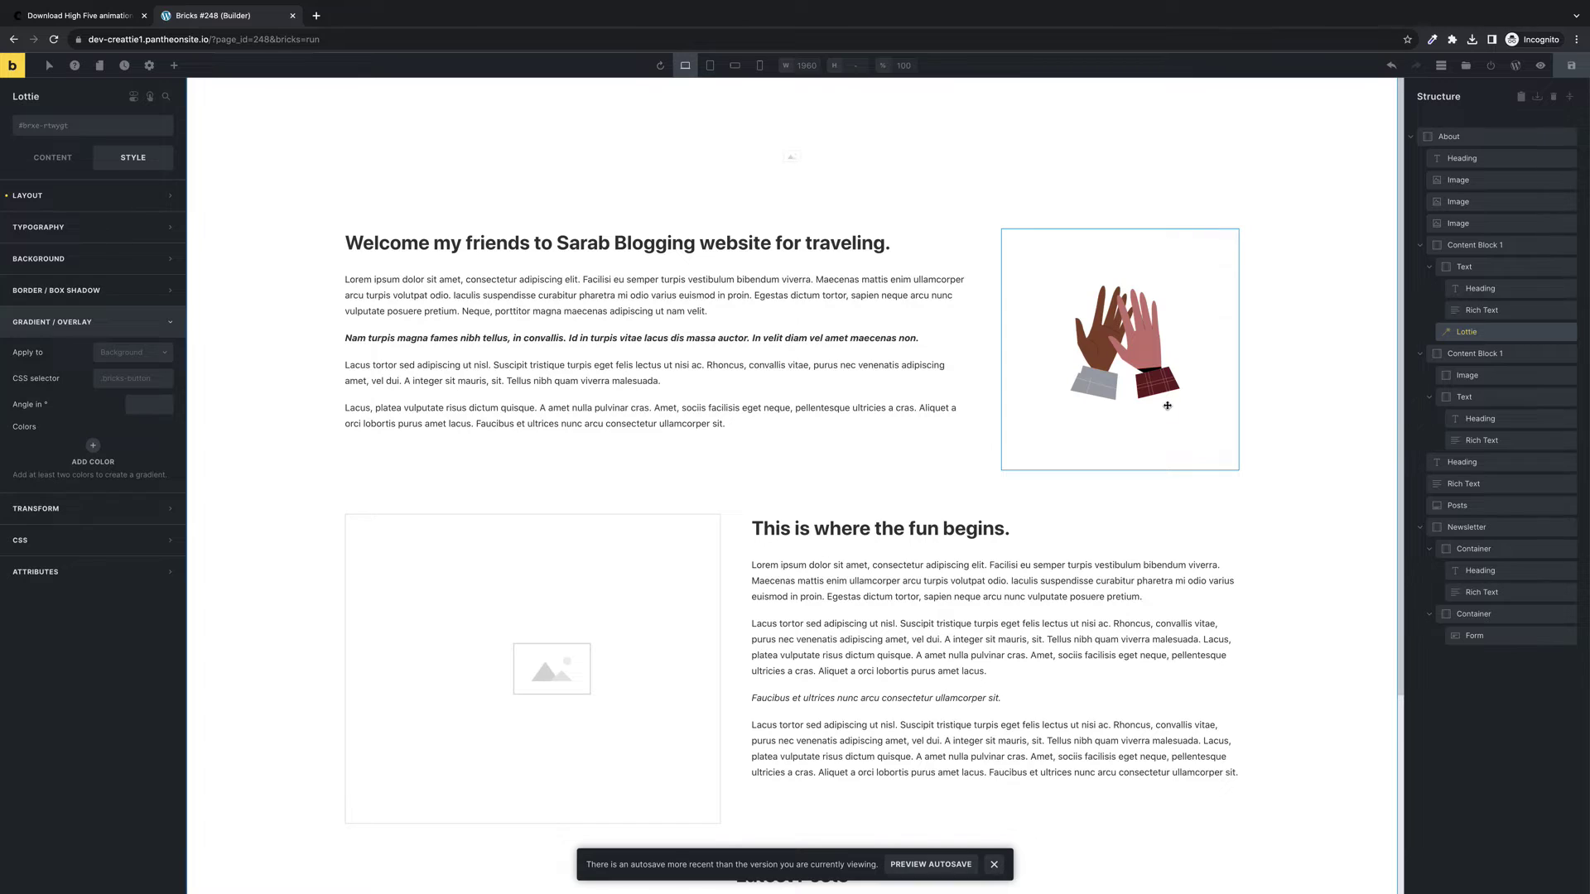
Delete the Lottie element beside the welcome text.
right_click(1112, 343)
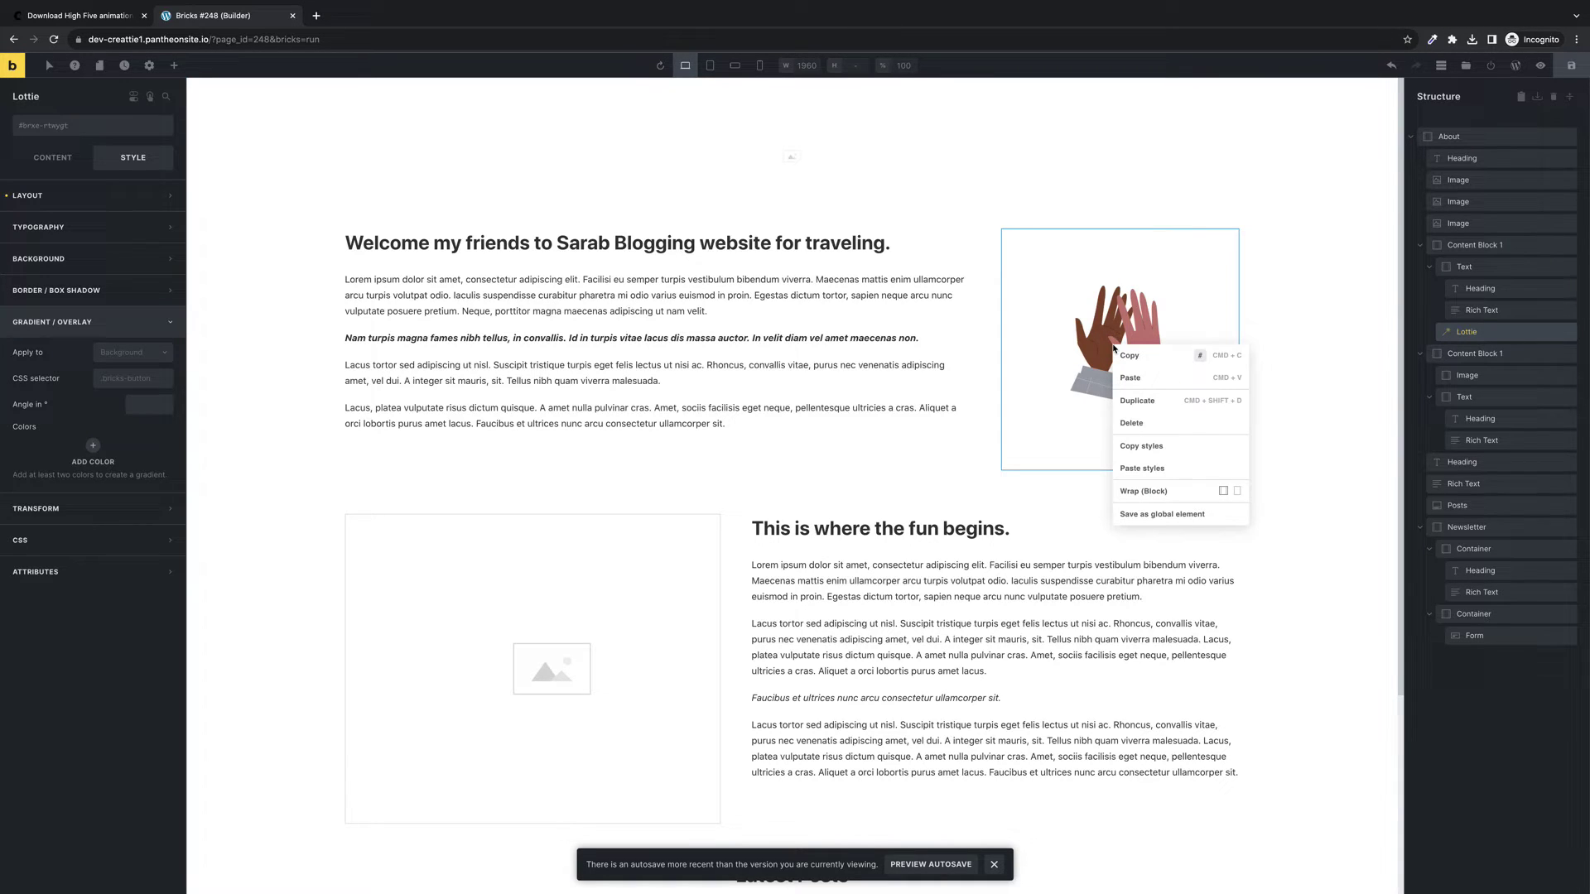
click(1146, 424)
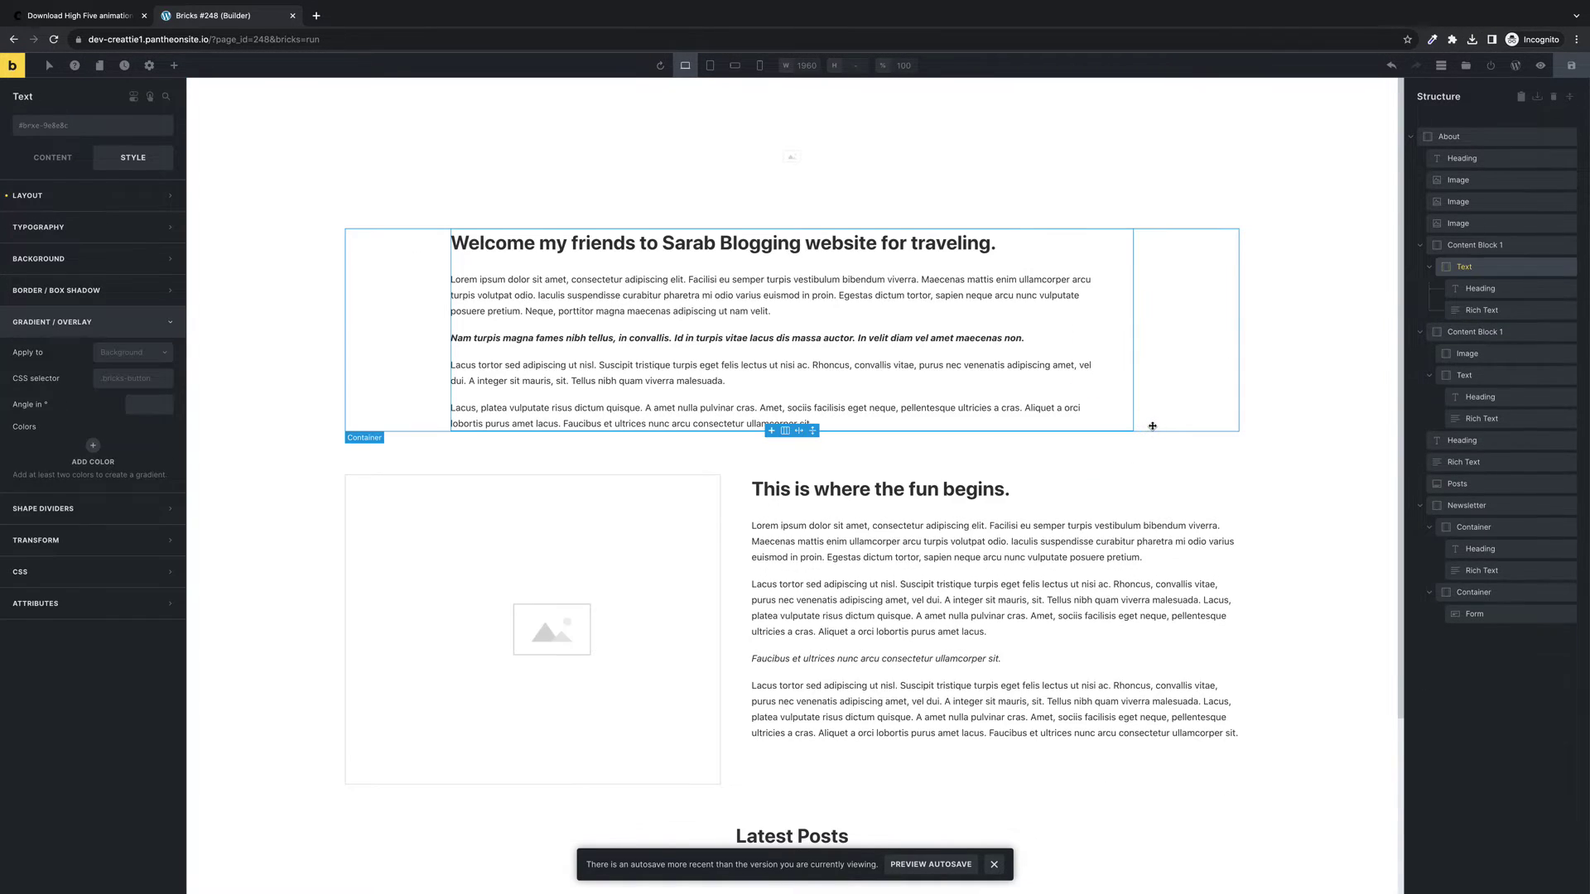
Back on Creattie's High Five page, close the embed dialog and recolour the dark red sleeve with the saved green.
click(79, 14)
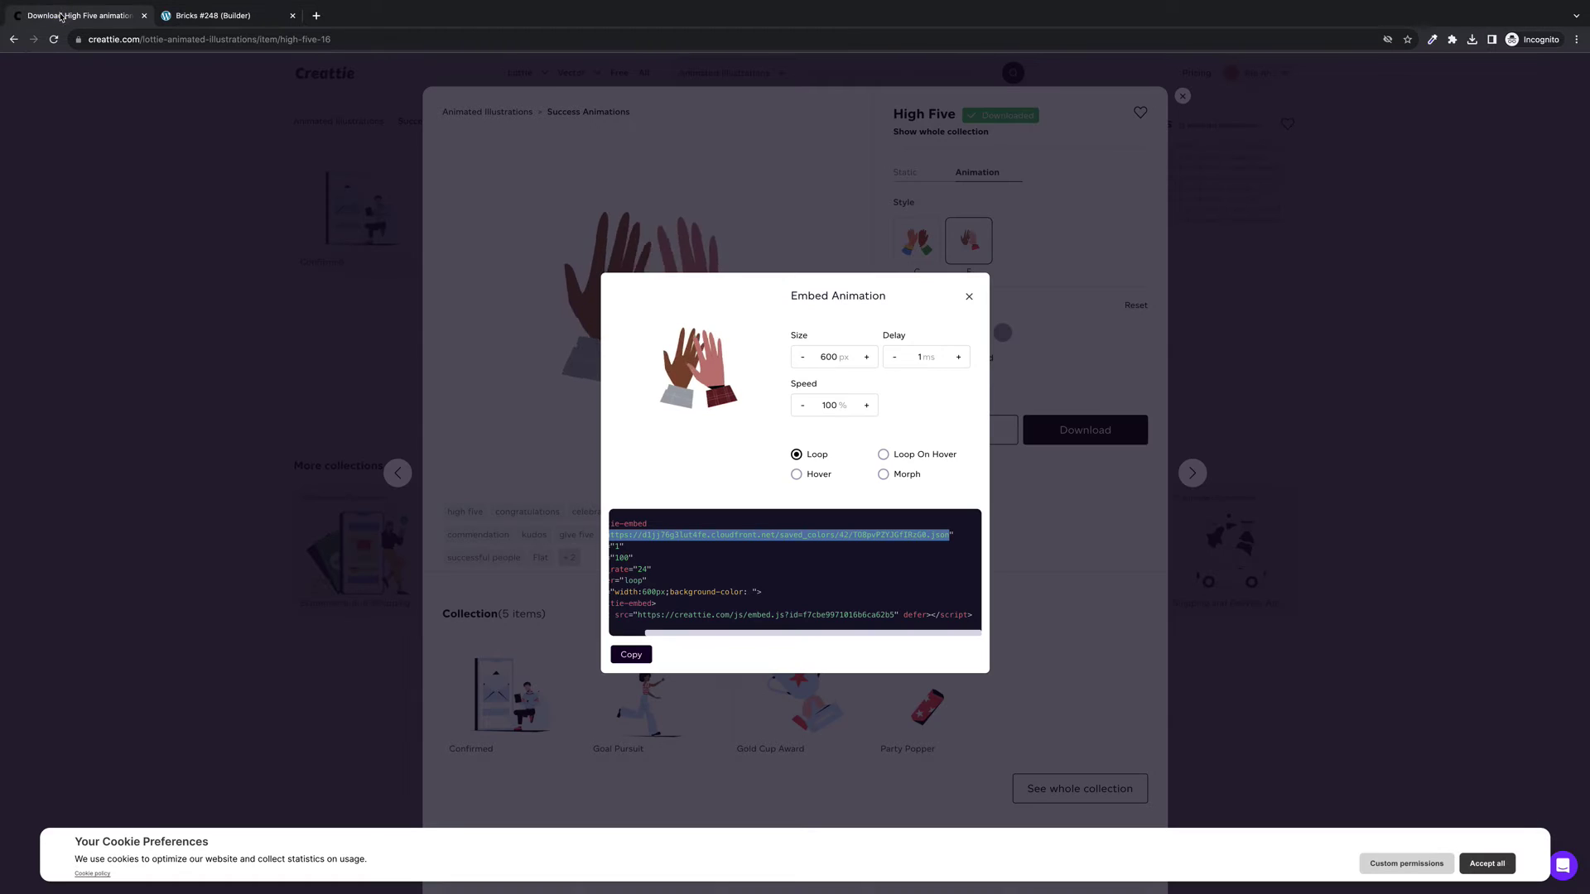
click(969, 298)
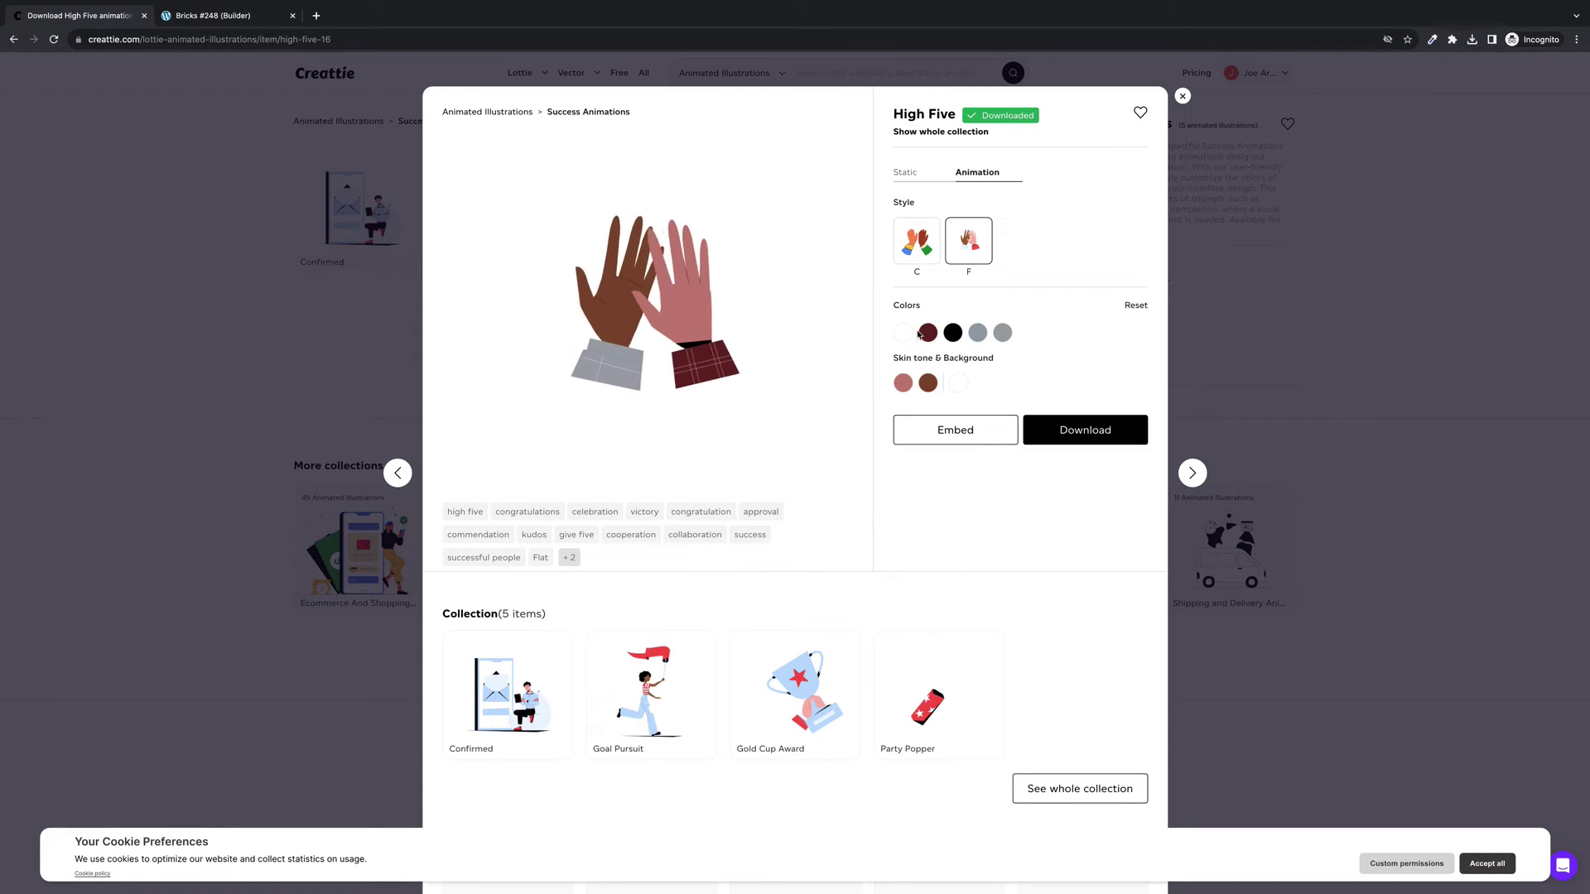
click(926, 332)
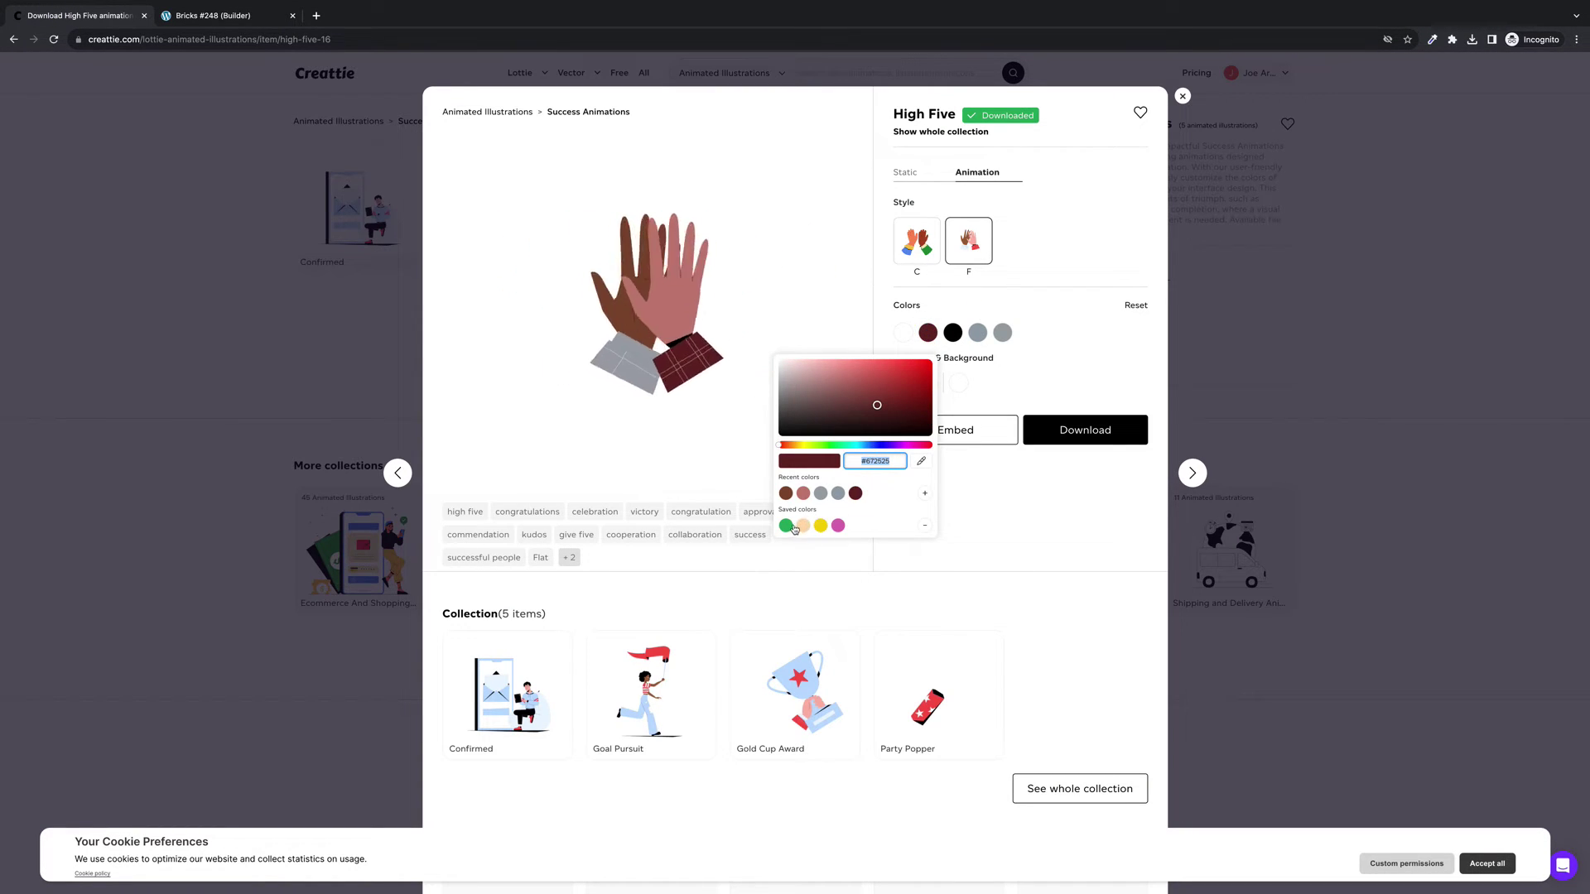
click(785, 525)
click(1063, 318)
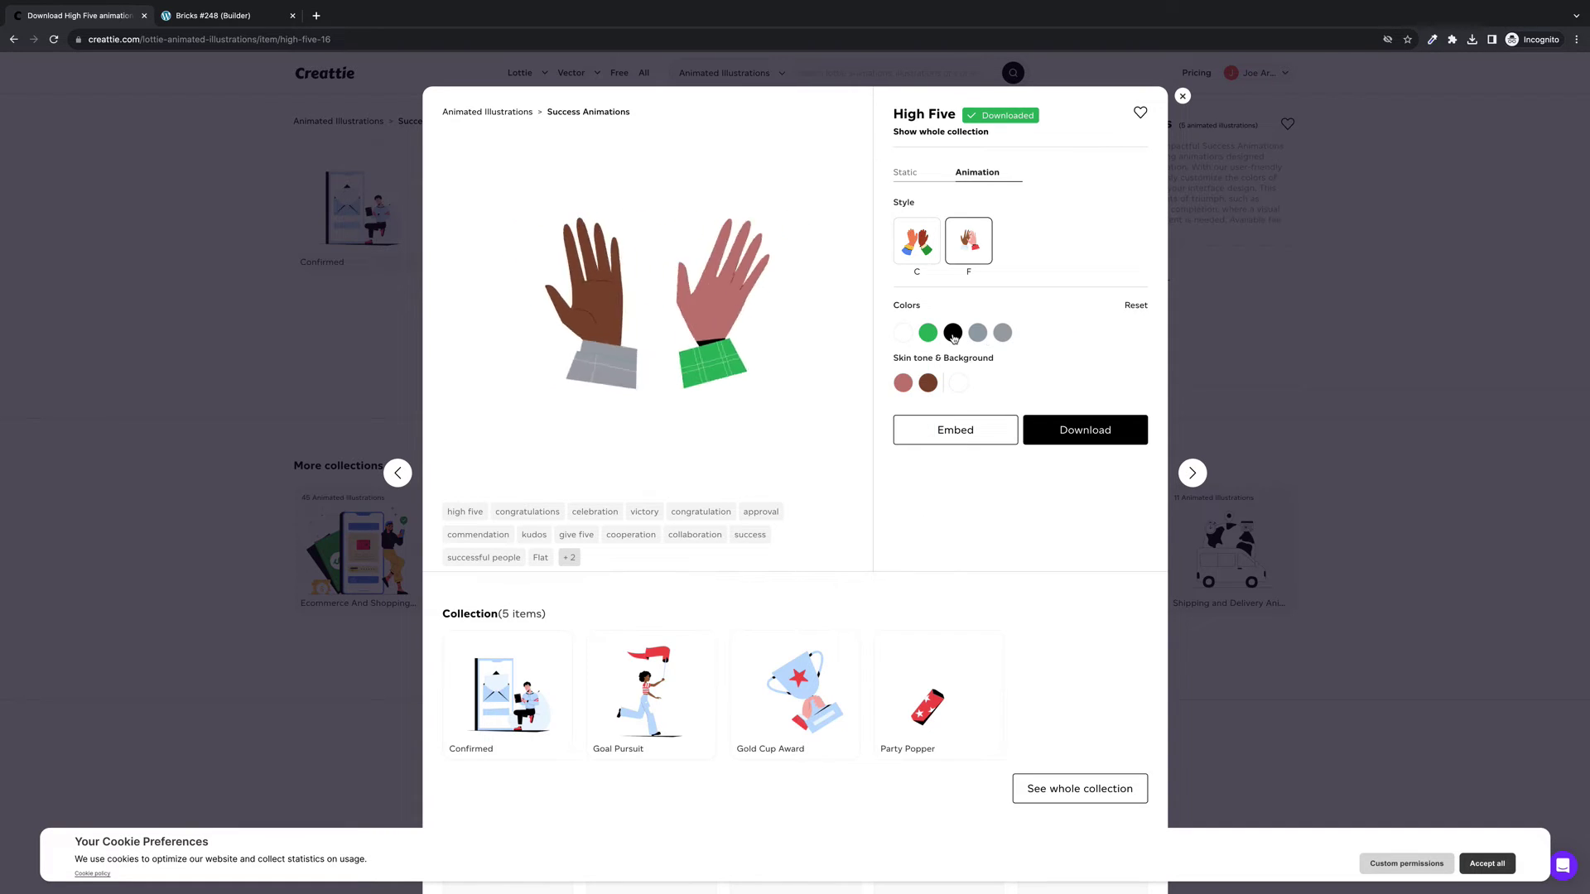
Change the High Five animation's two grey colours, the first to a strong blue and the second to dark navy.
click(978, 332)
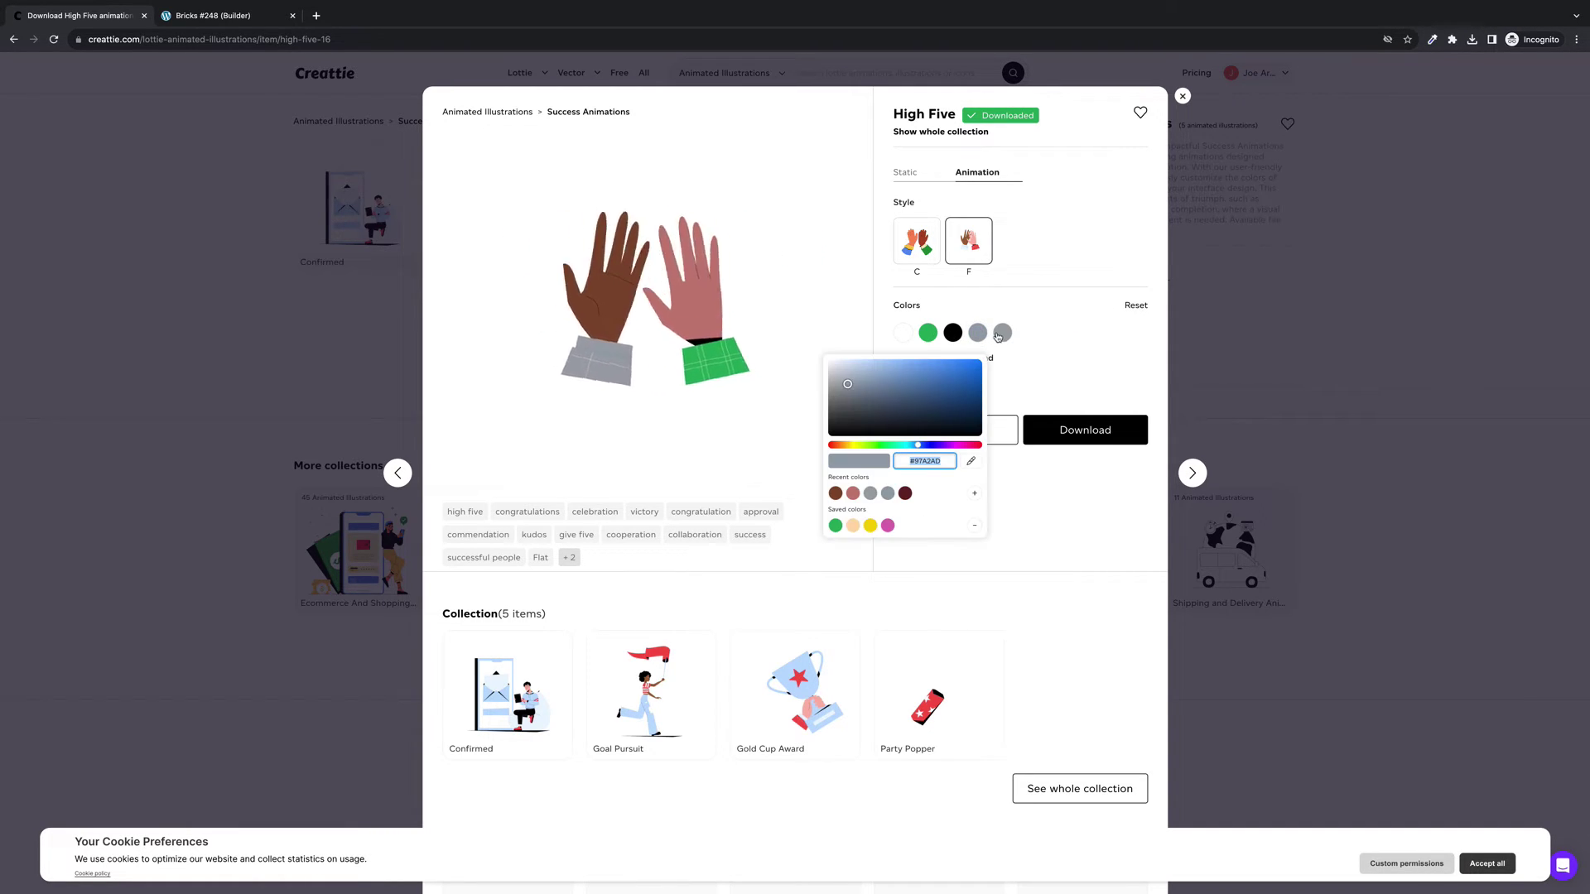
click(955, 389)
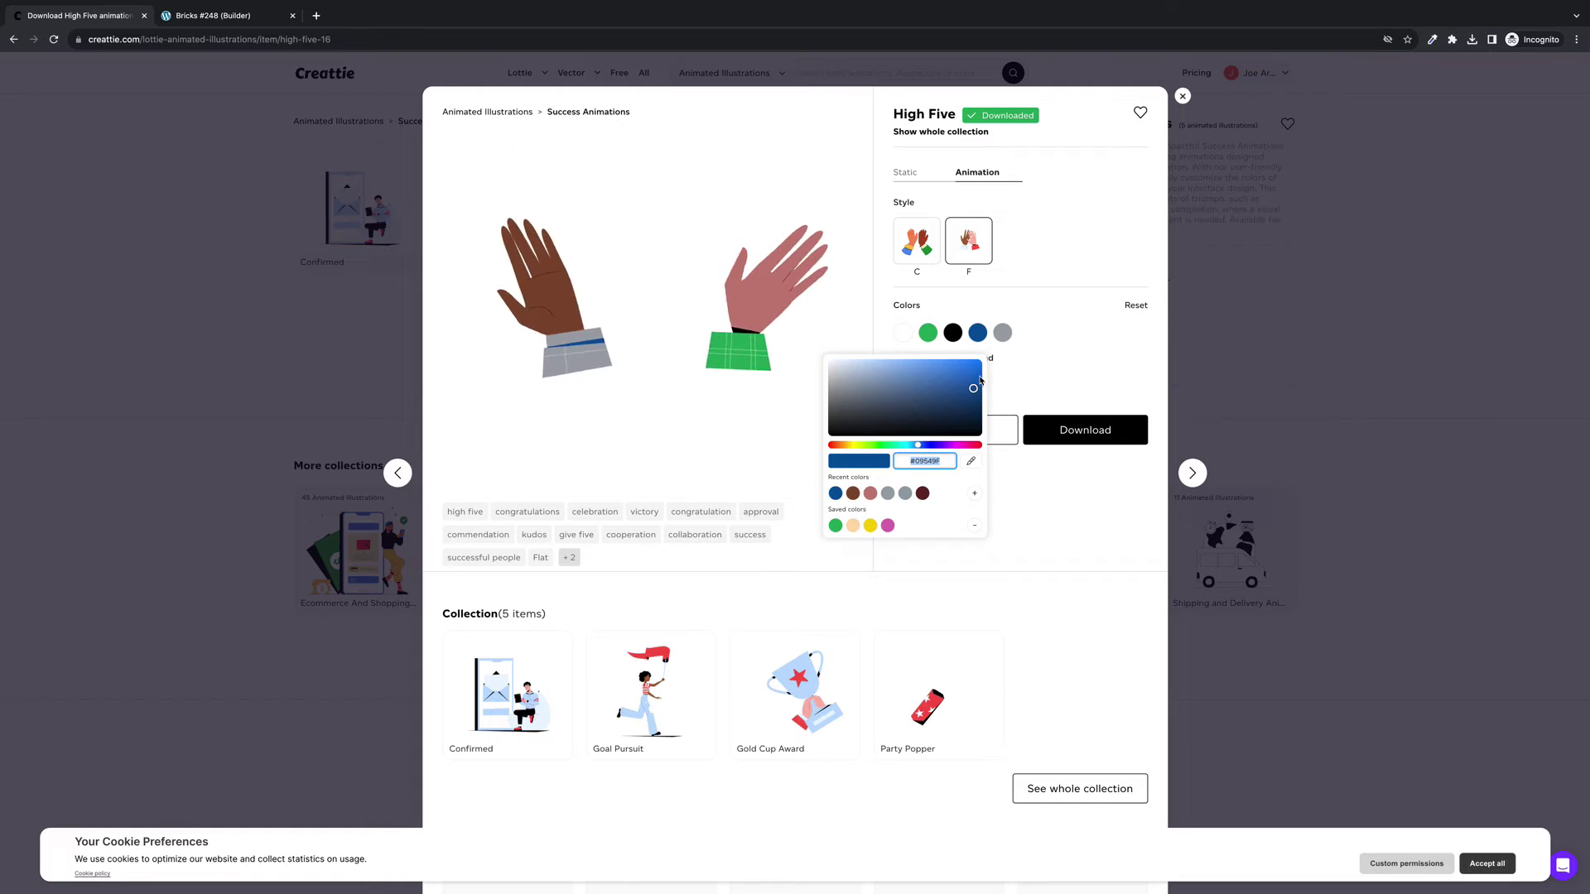
click(1002, 332)
click(960, 415)
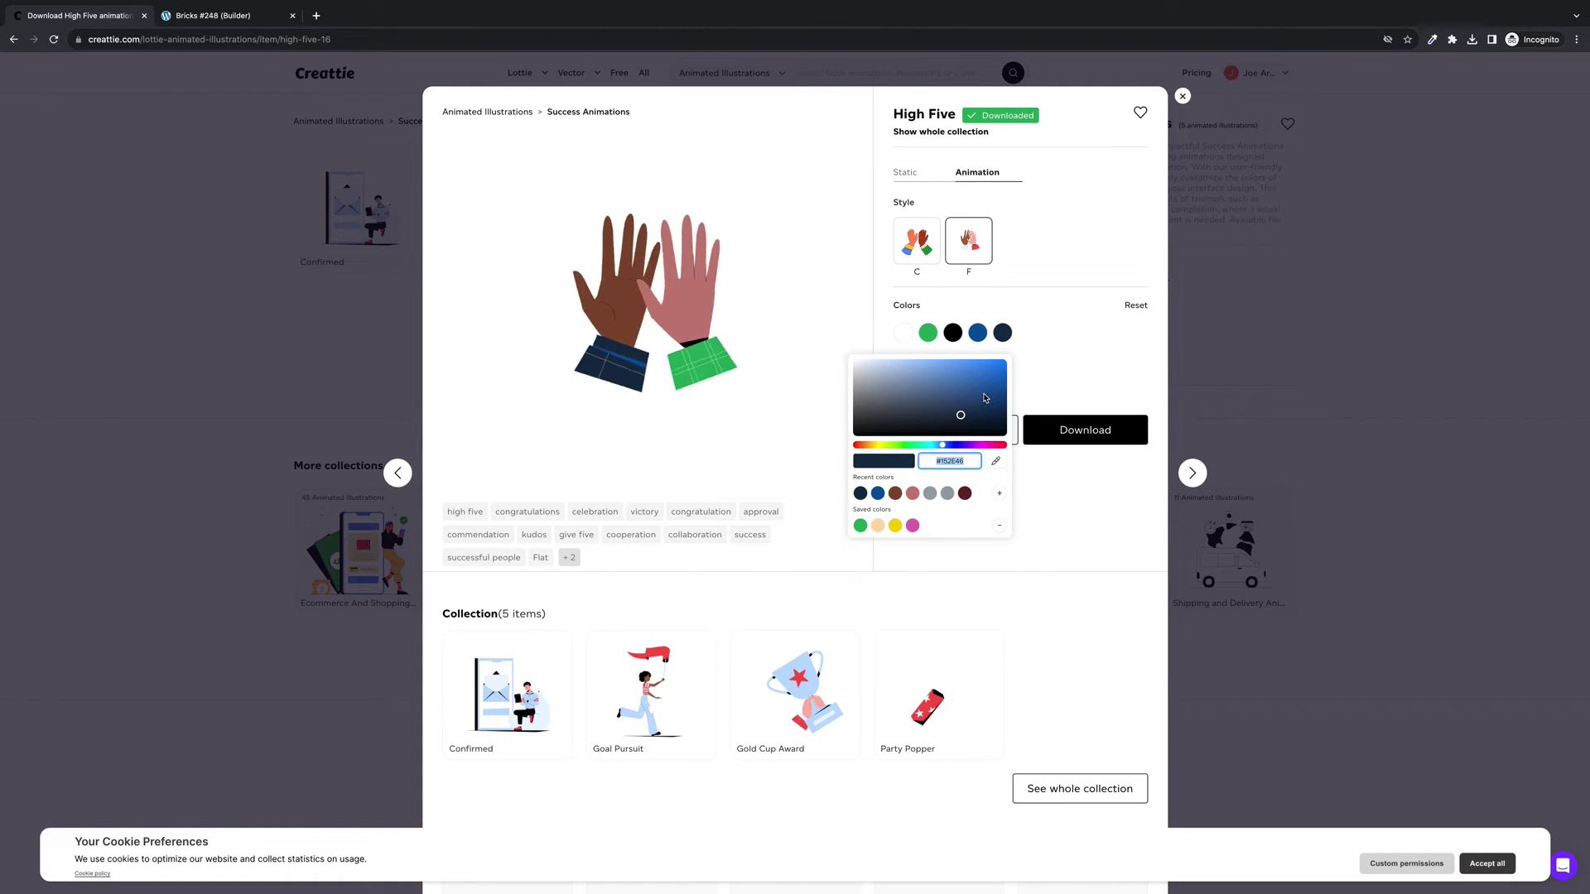
click(1062, 348)
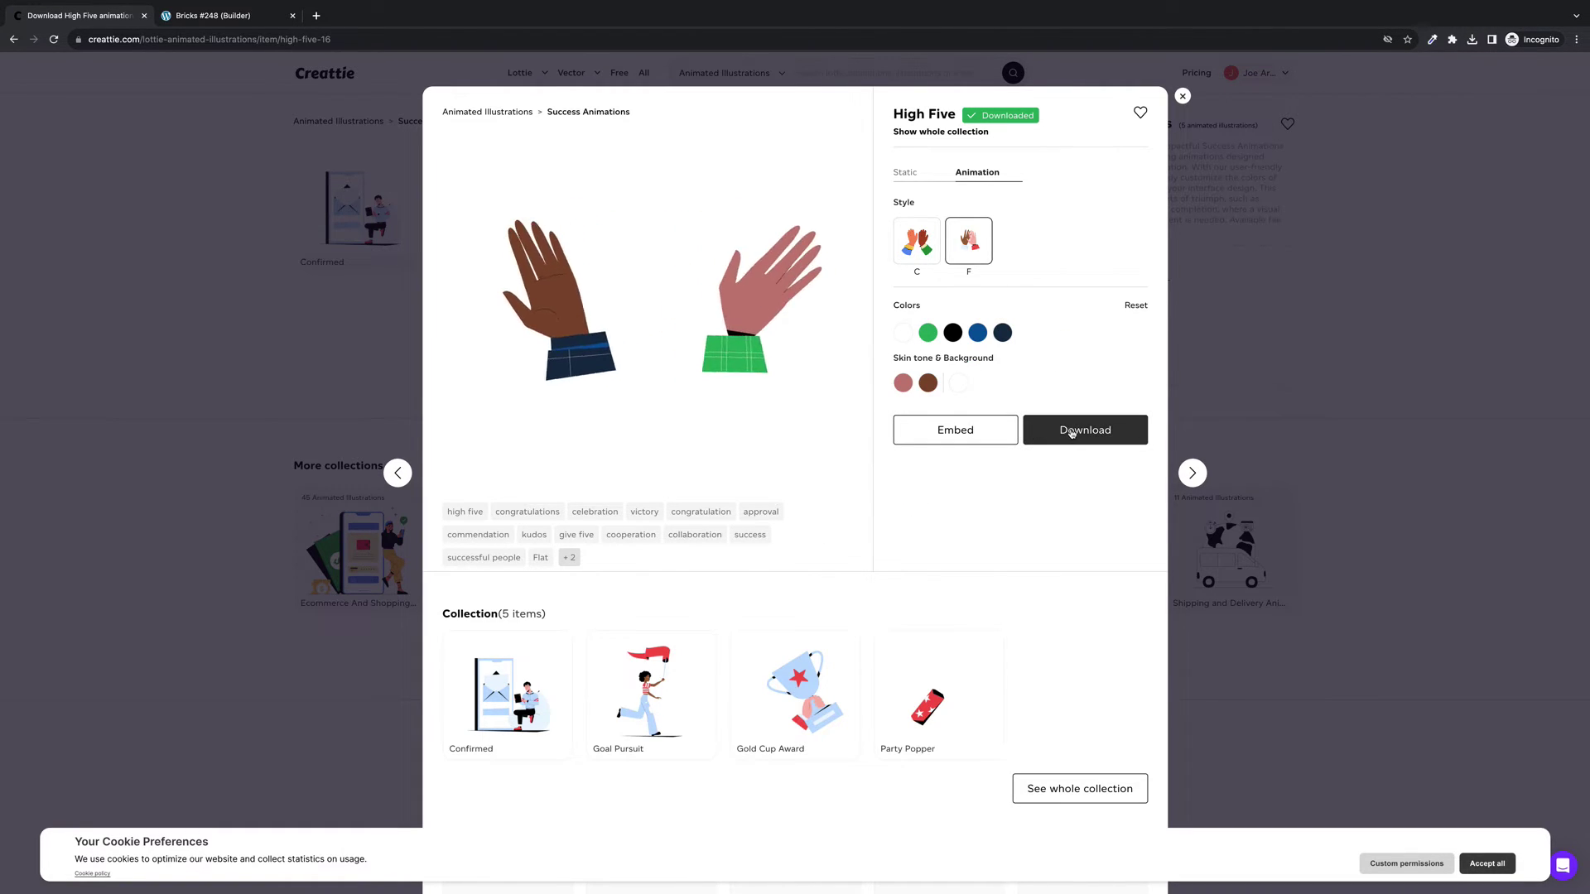
Download the recoloured High Five animation in JSON format and save it as High Five (2) in Downloads.
click(1072, 431)
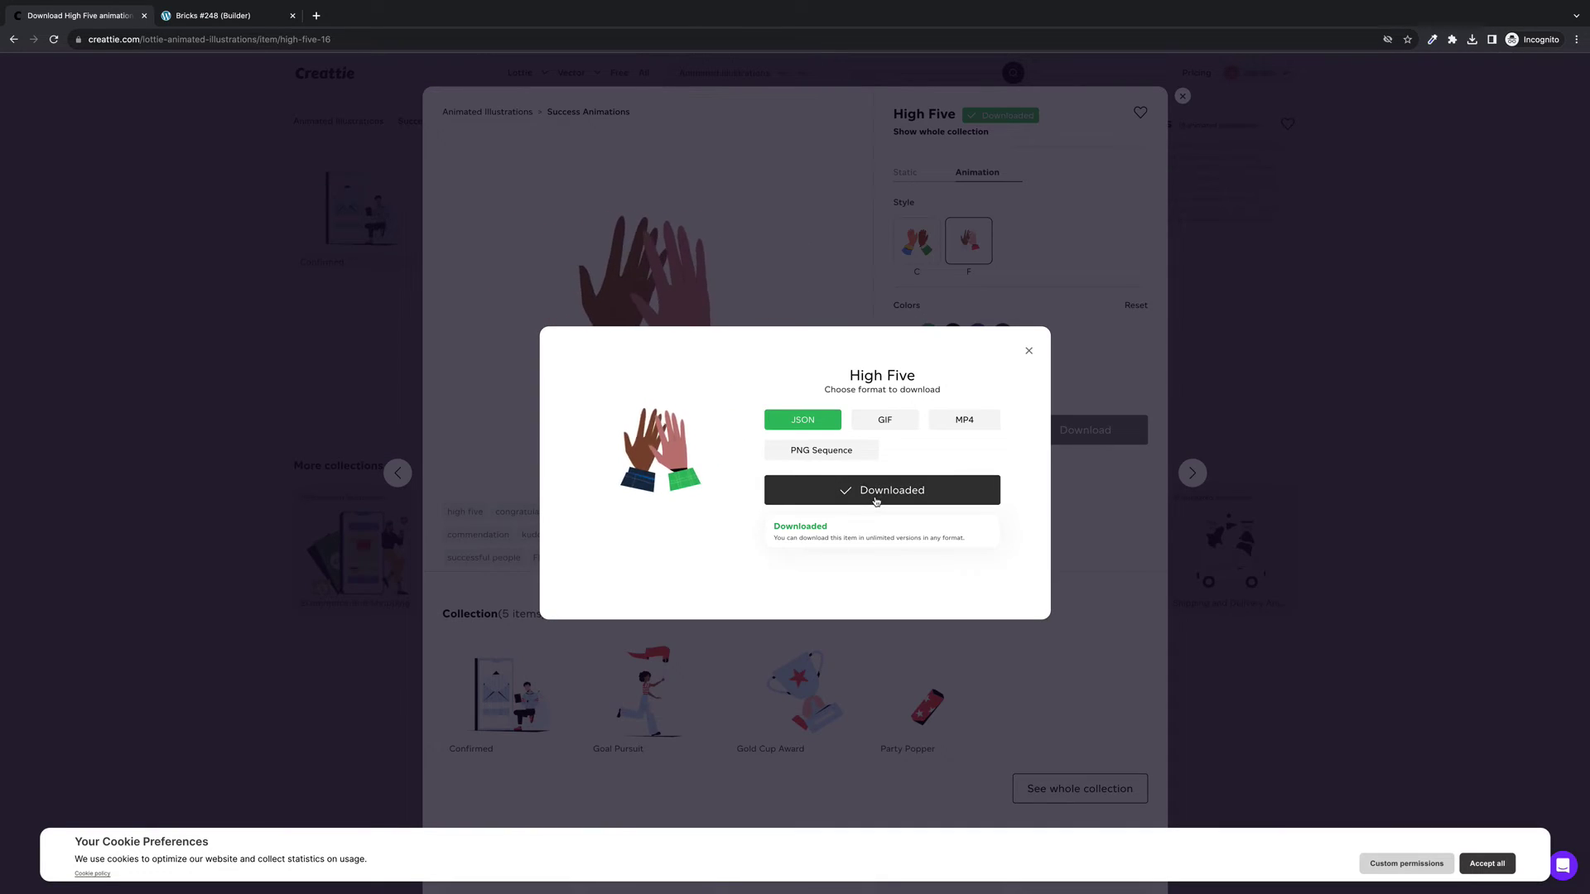
click(875, 499)
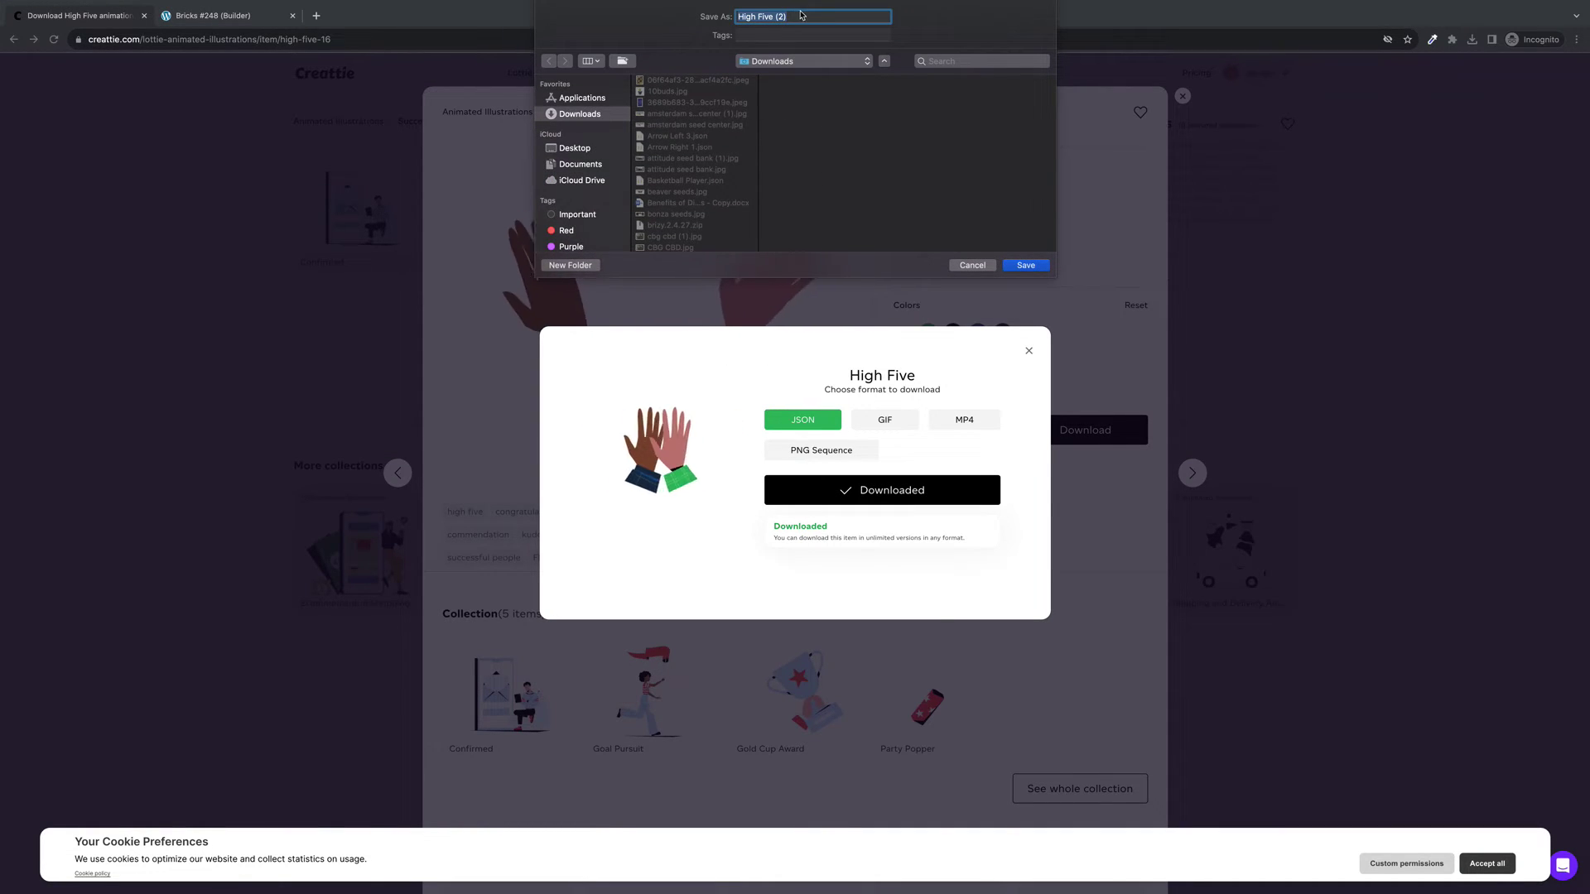
click(1025, 265)
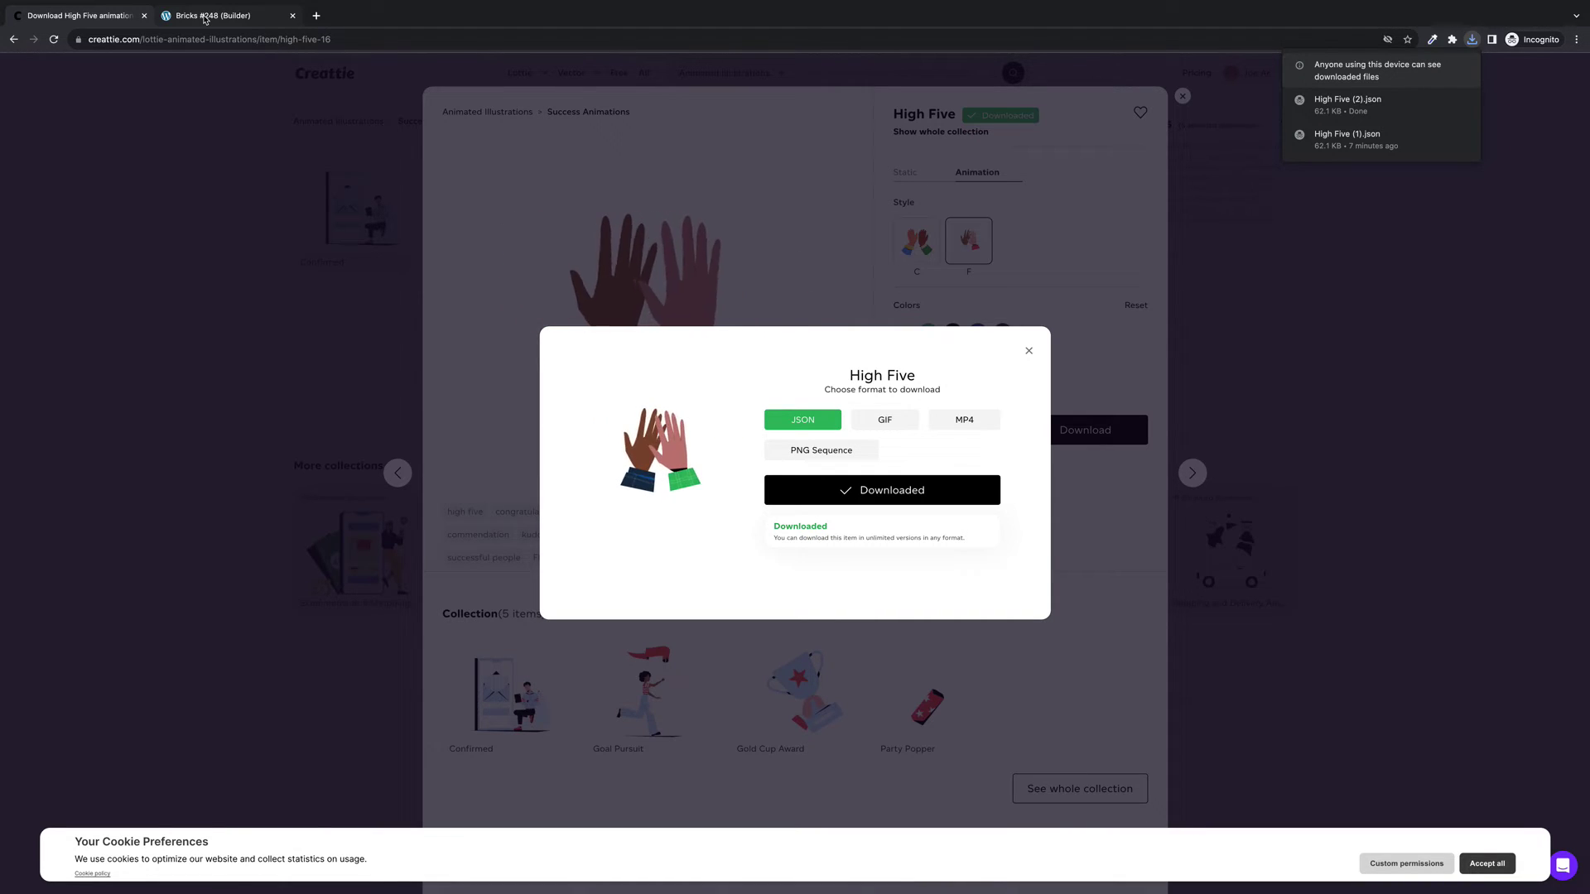
Close the download dialog and view the embed code of the recoloured High Five animation.
click(1030, 351)
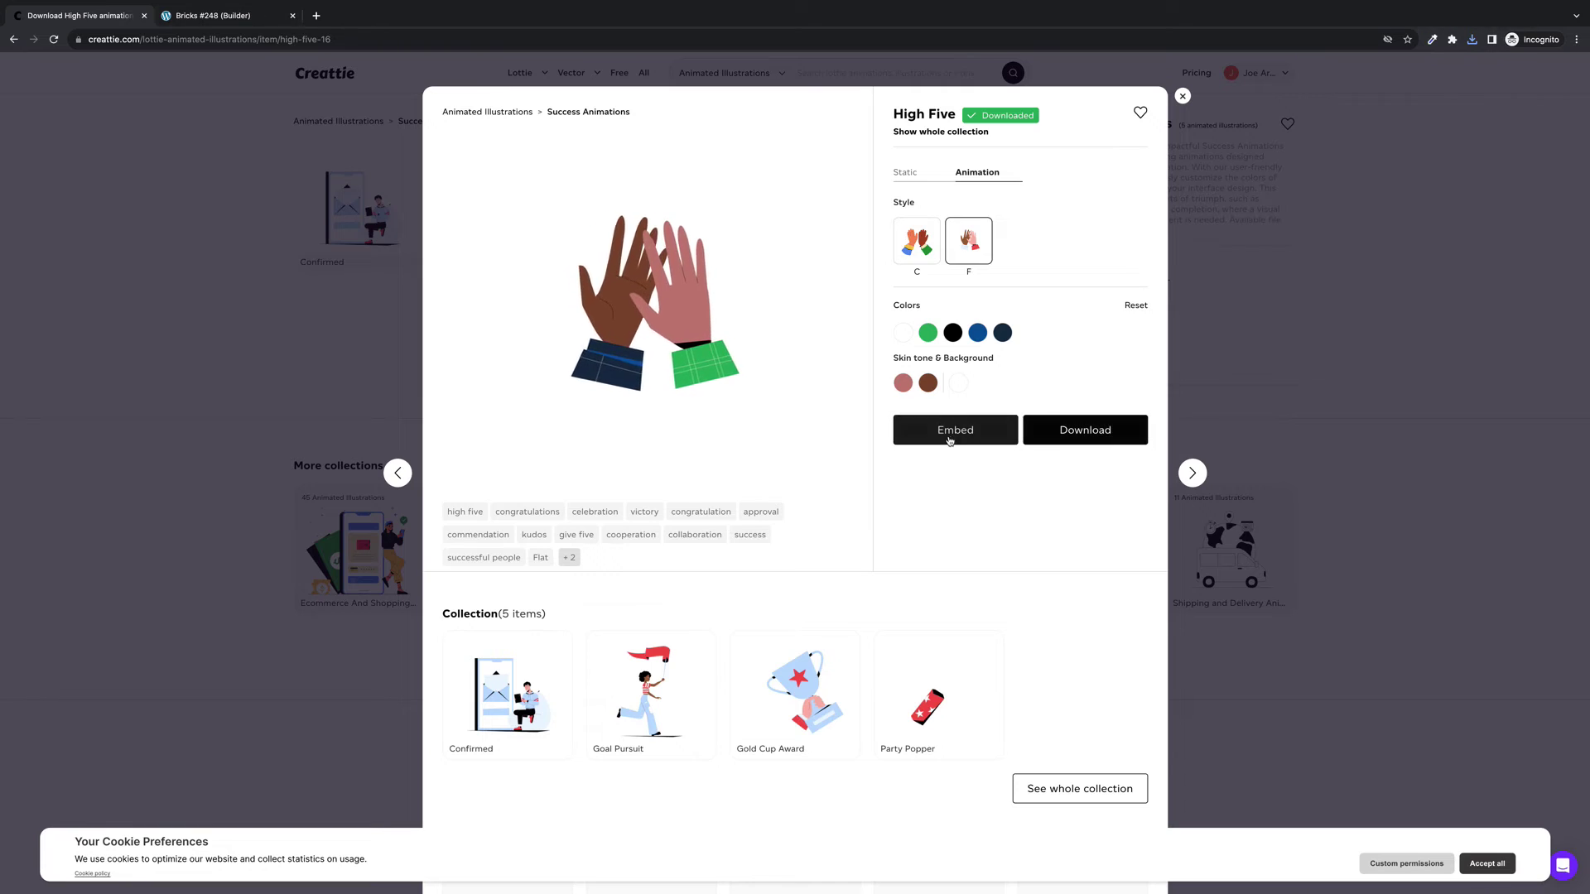
click(944, 437)
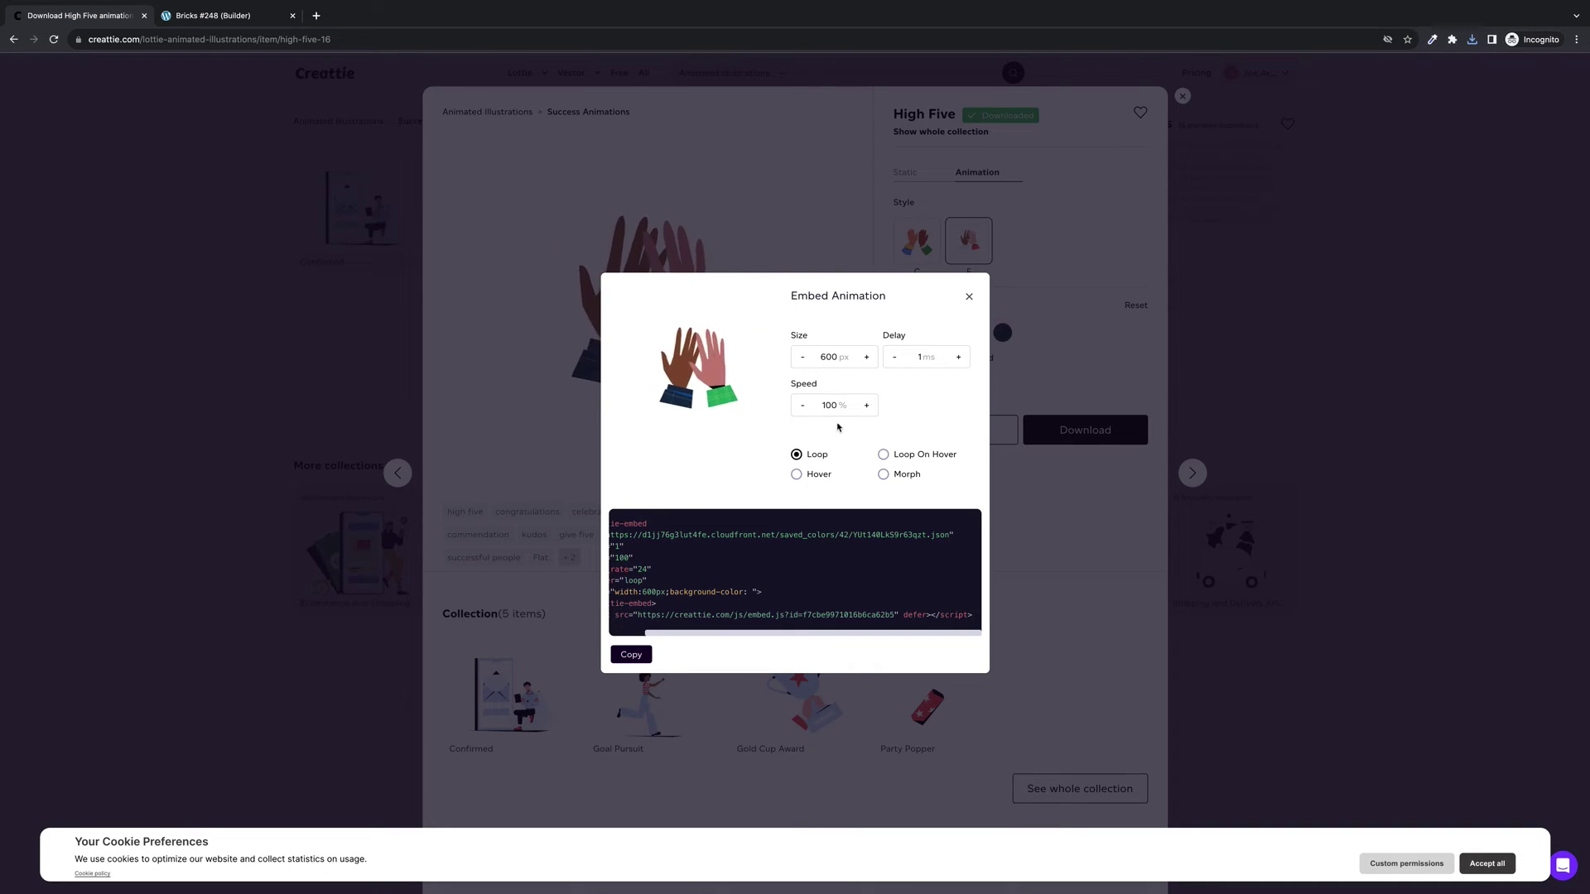
Back in the Bricks builder, search the elements for "lott" and place a Lottie element beside the welcome text.
key(ctrl+Tab)
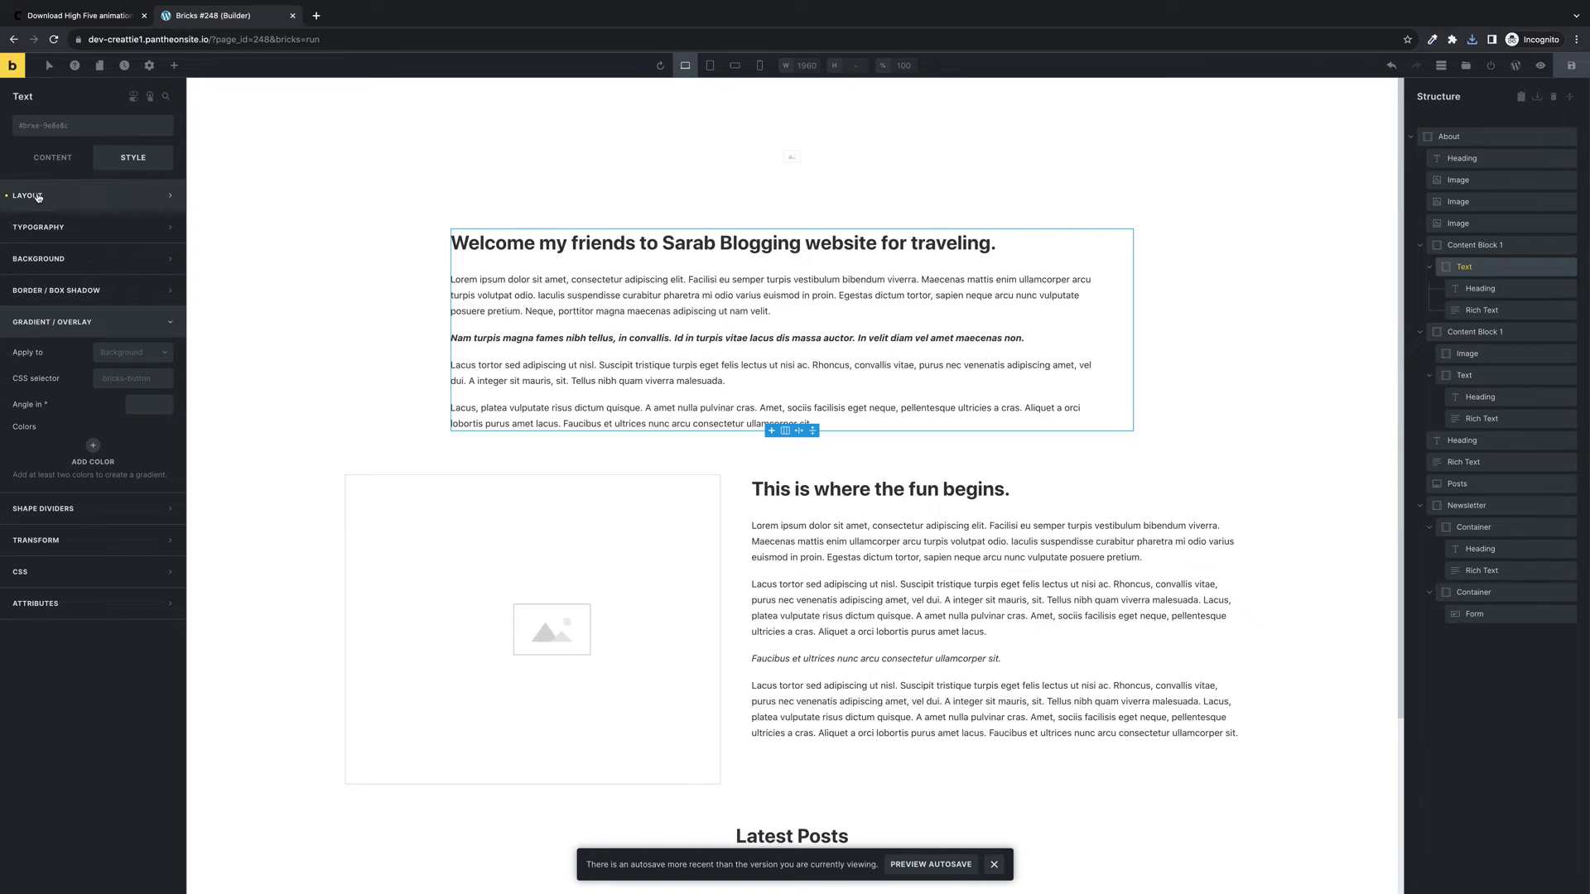
click(49, 157)
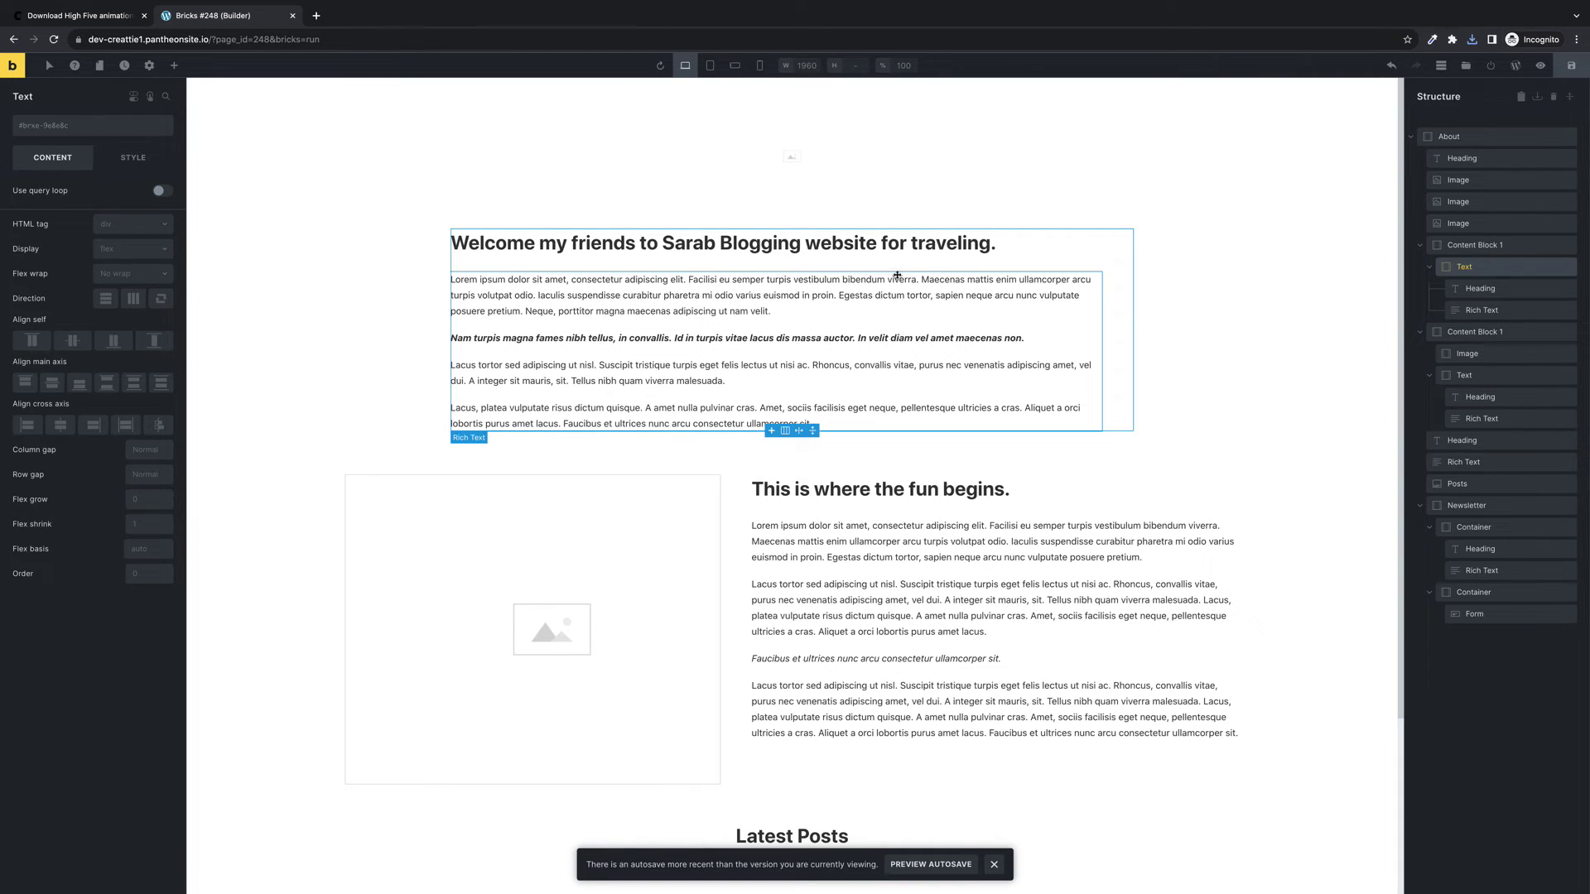
click(176, 66)
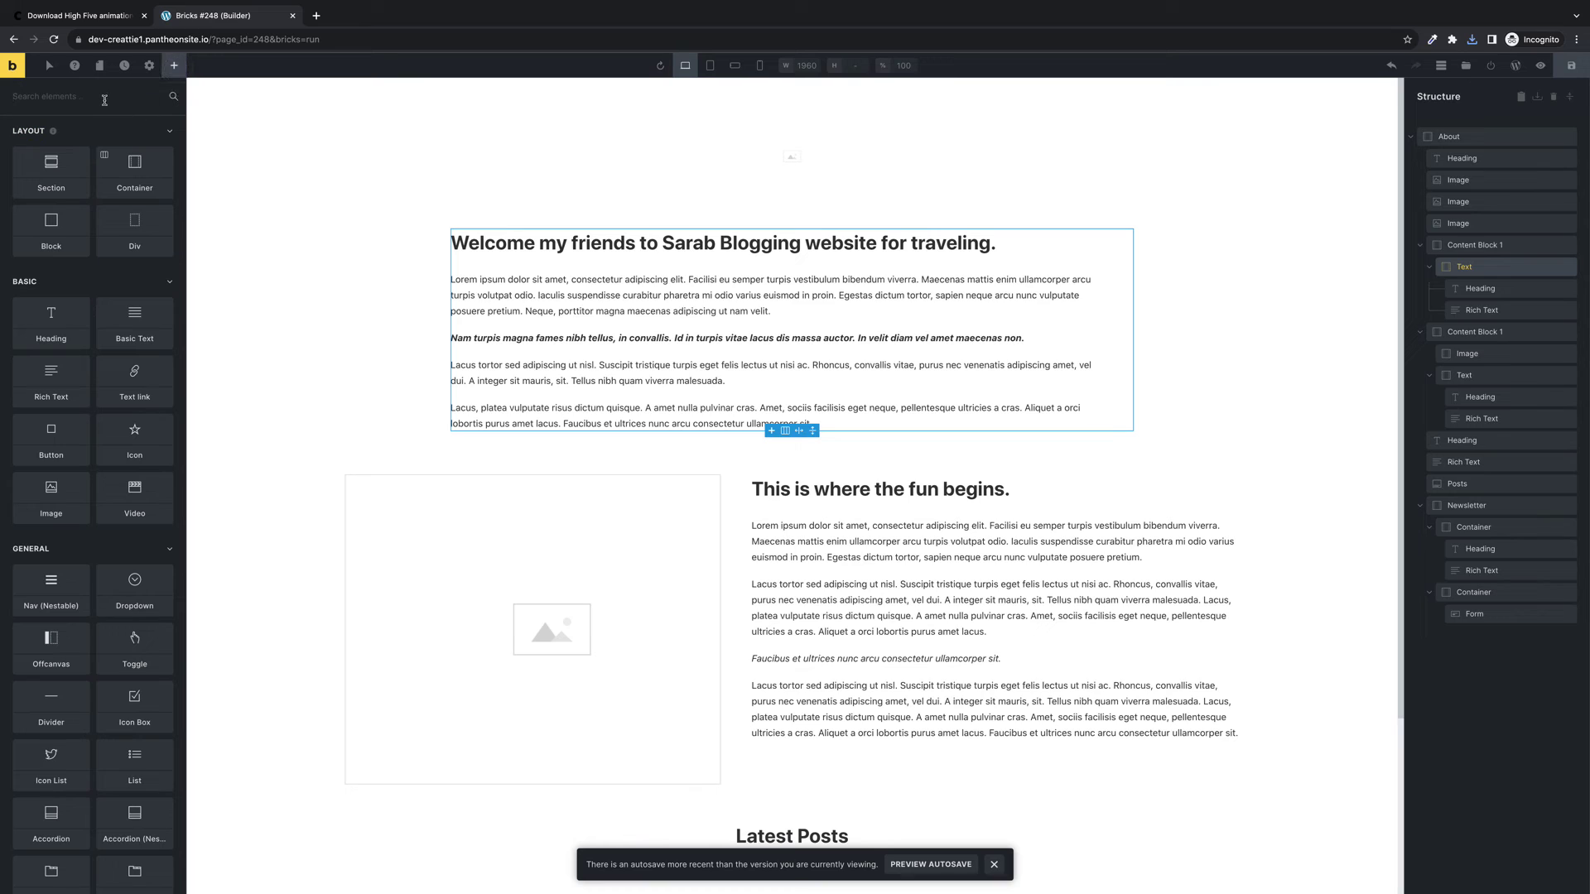
text(lott)
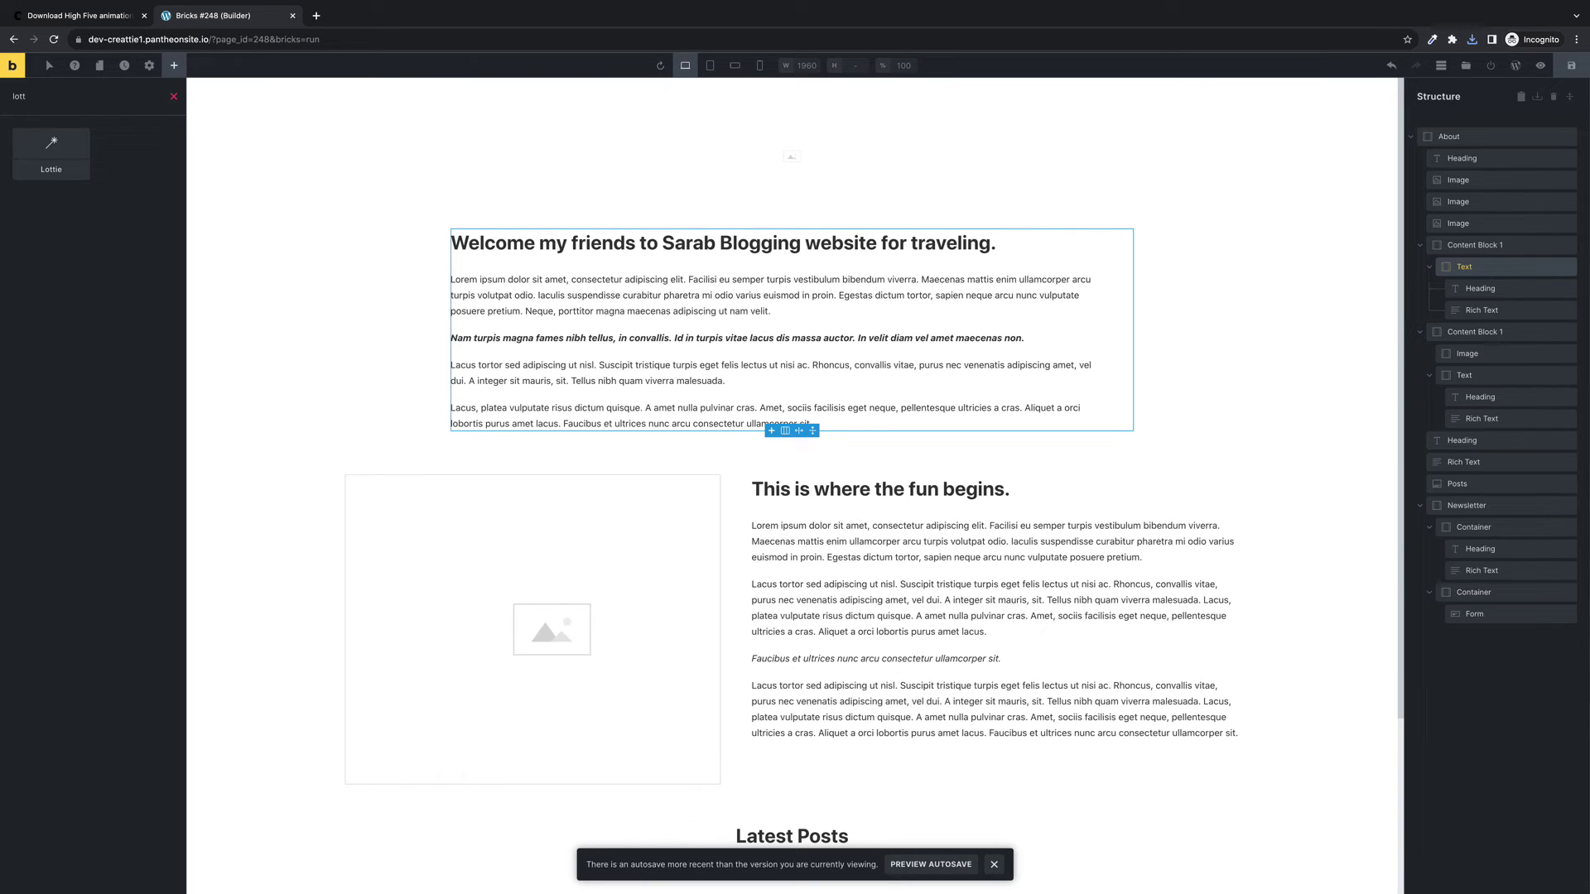
drag(51, 150, 1112, 240)
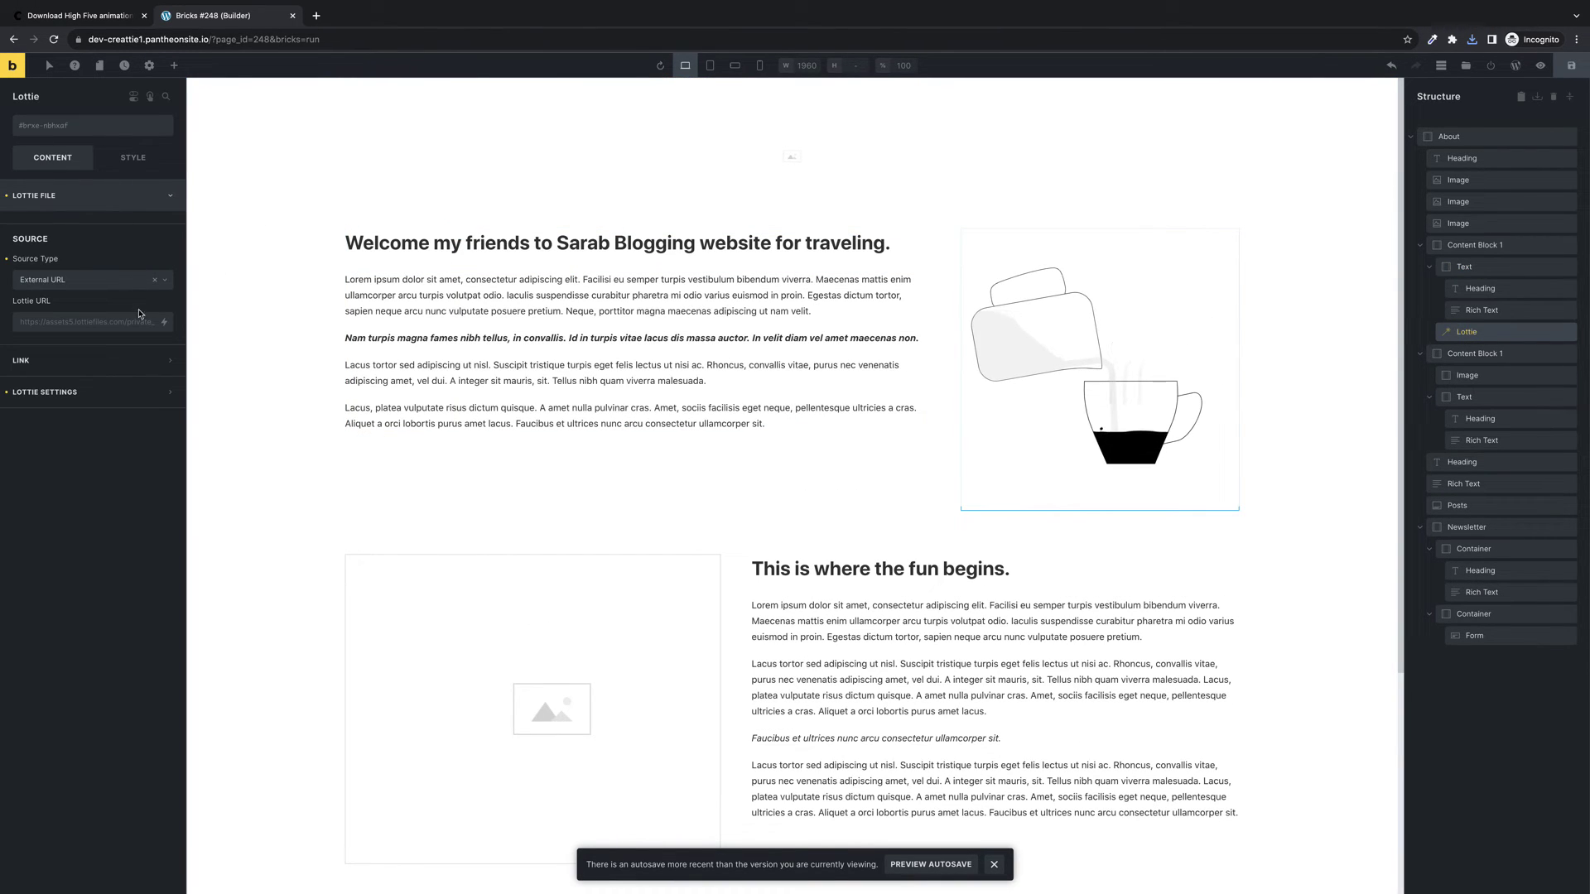
Change the Lottie element's source type to Upload JSON File and open the media selection for its file.
click(162, 282)
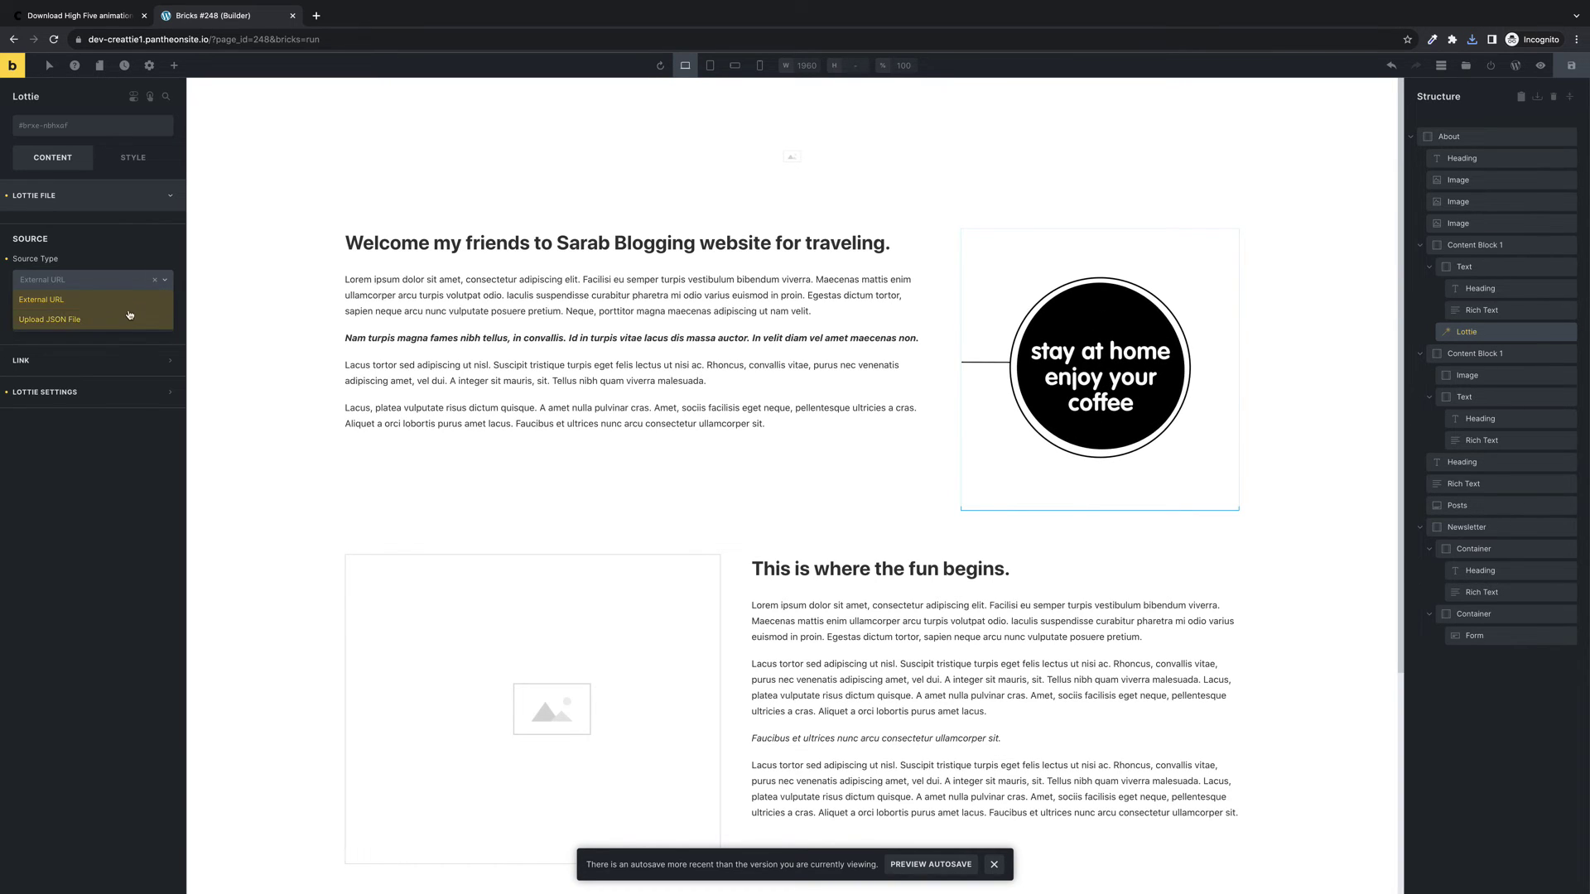
click(129, 319)
click(131, 341)
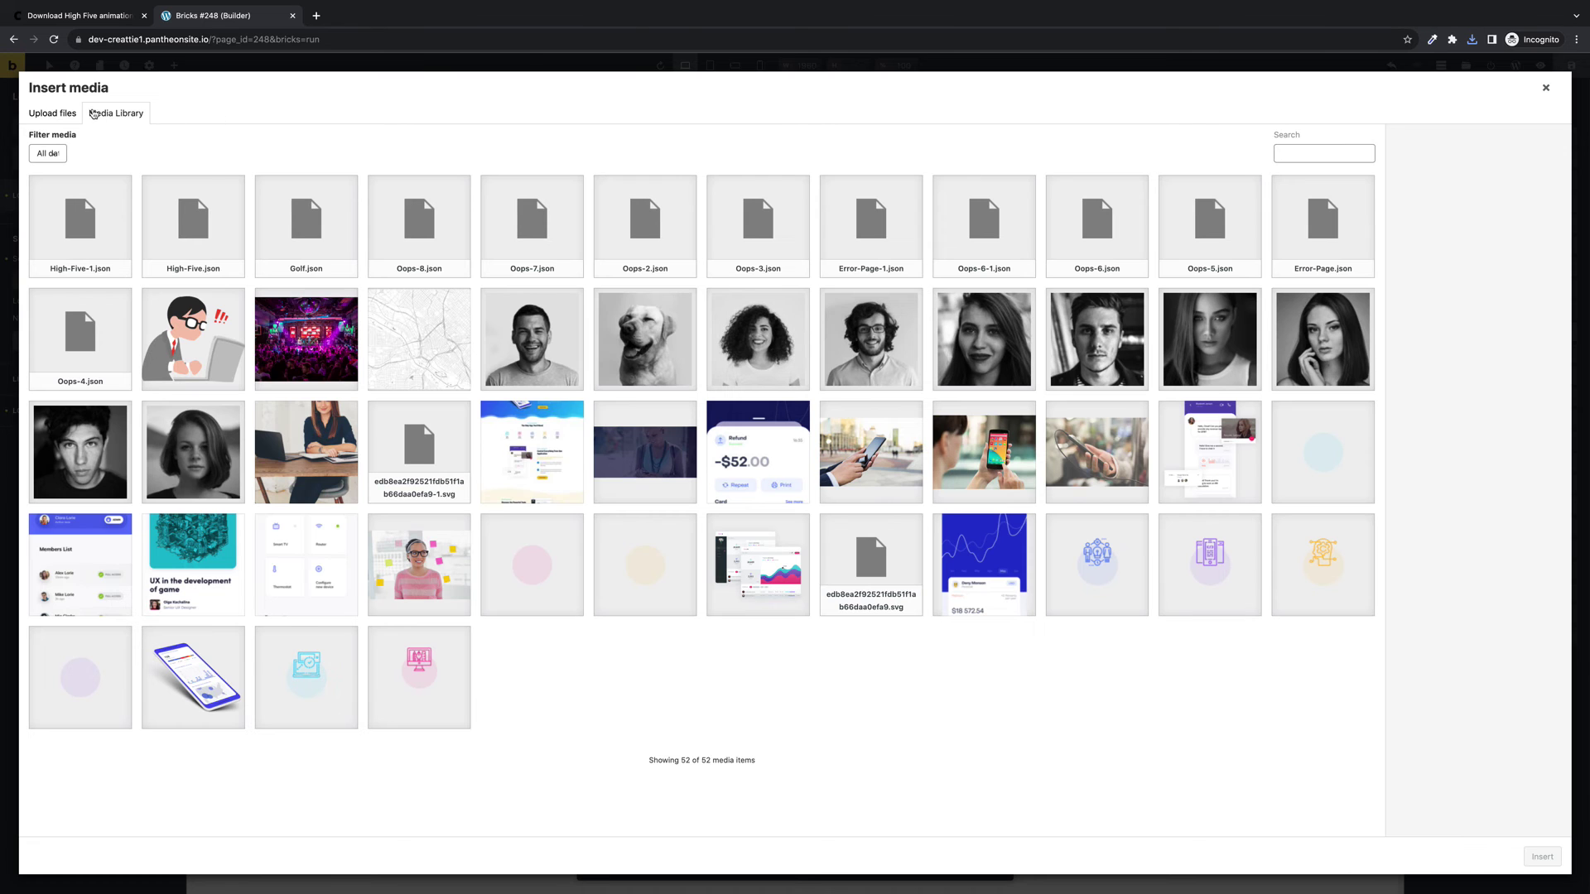
Upload High Five (2).json from Downloads to the media library and insert it into the Lottie element.
click(67, 116)
click(795, 405)
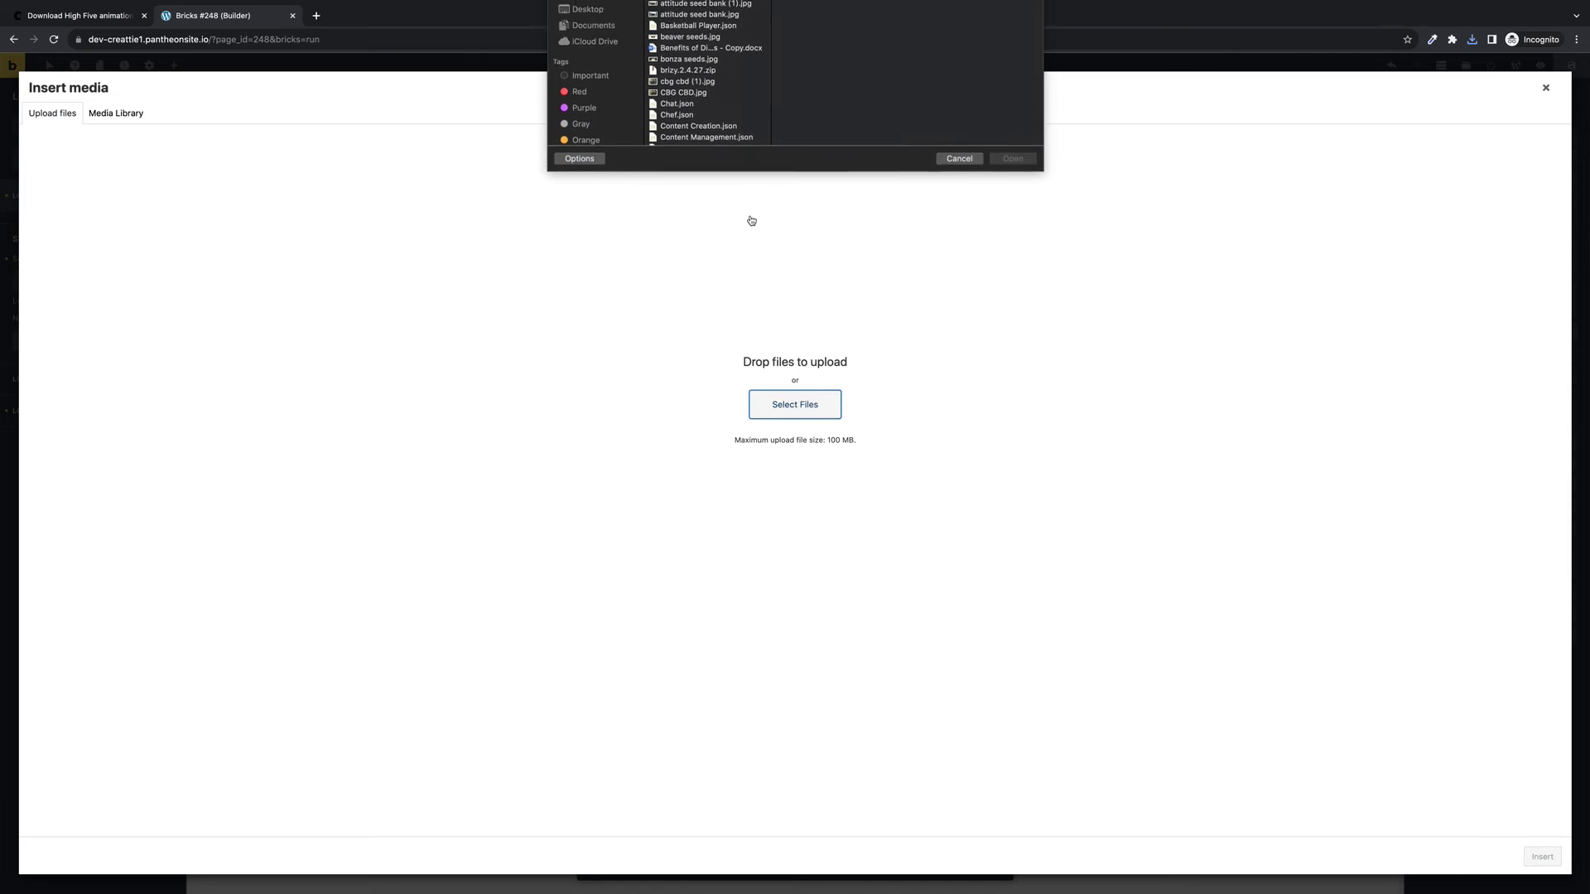
scroll(727, 165, down, 5)
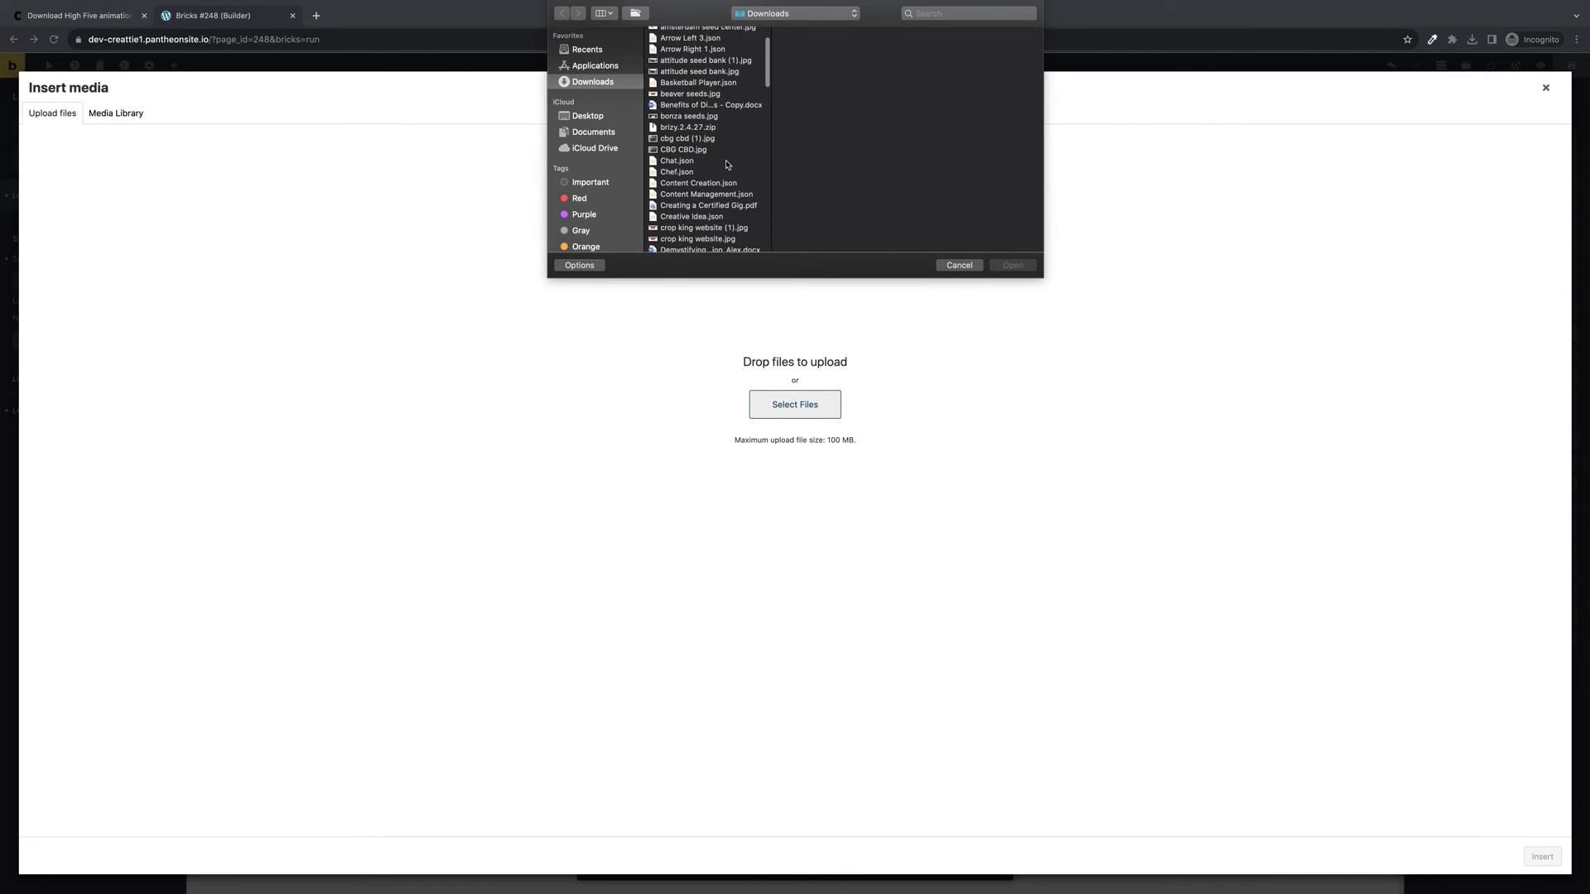
scroll(727, 165, down, 5)
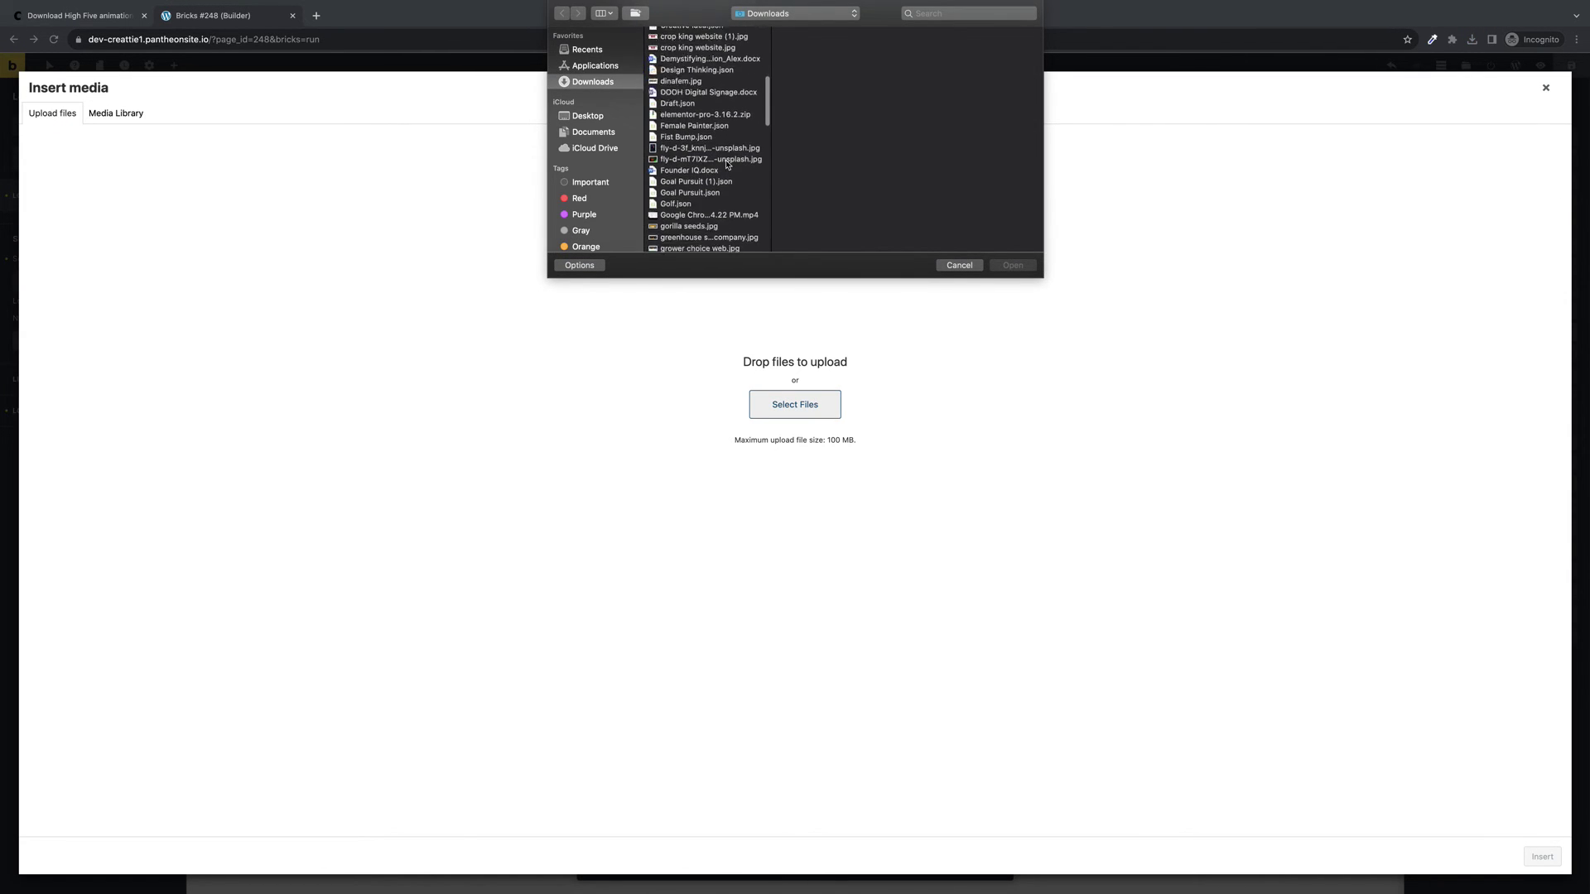
scroll(727, 165, down, 5)
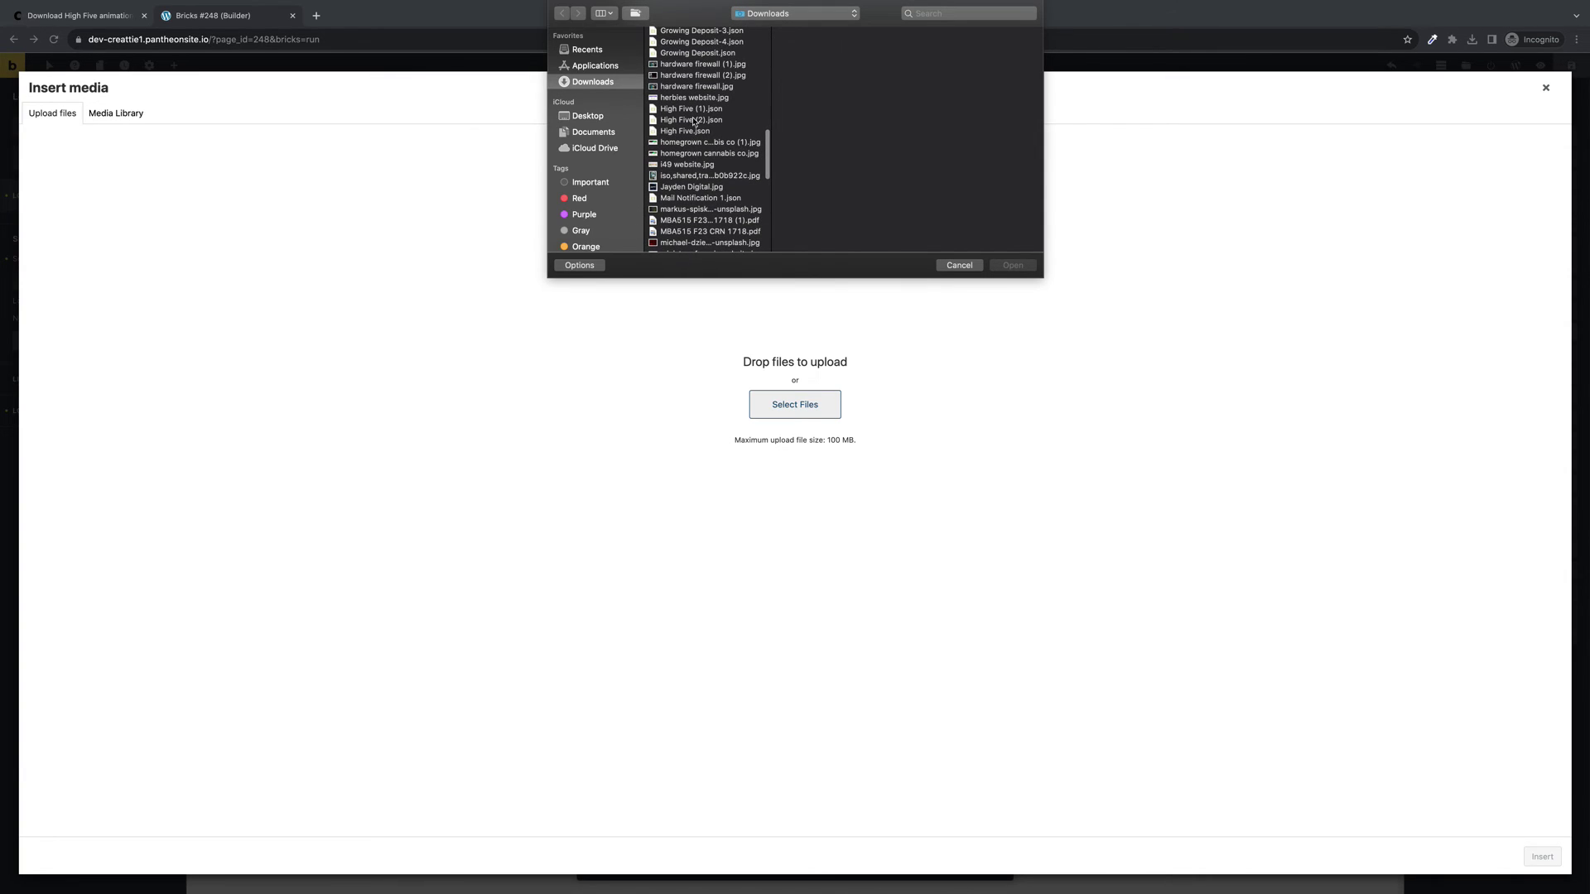
click(694, 121)
click(1013, 265)
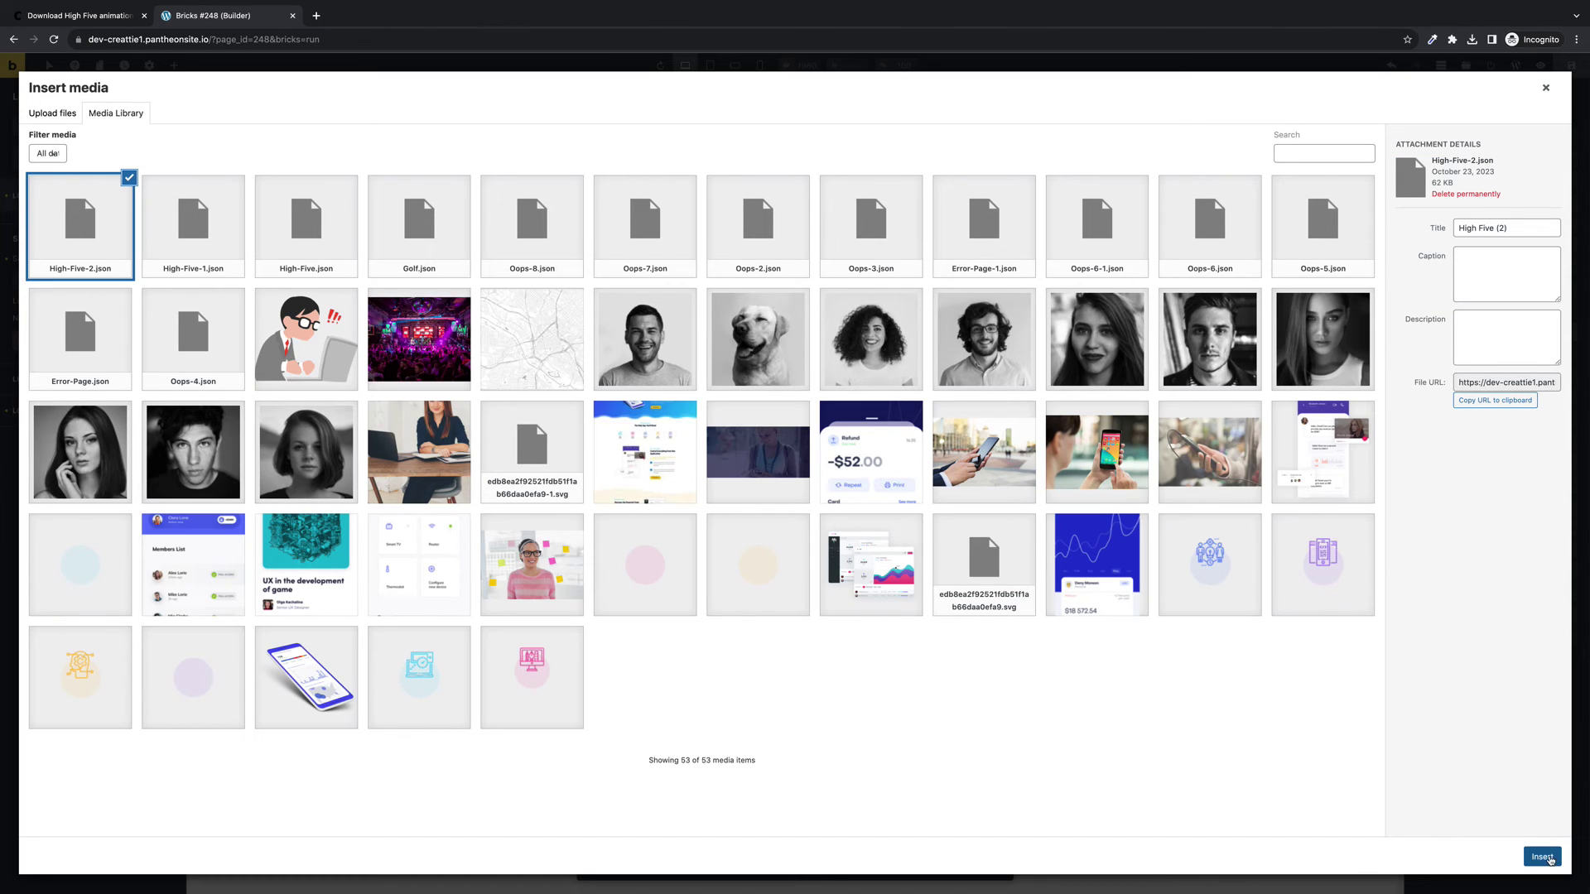
click(1542, 856)
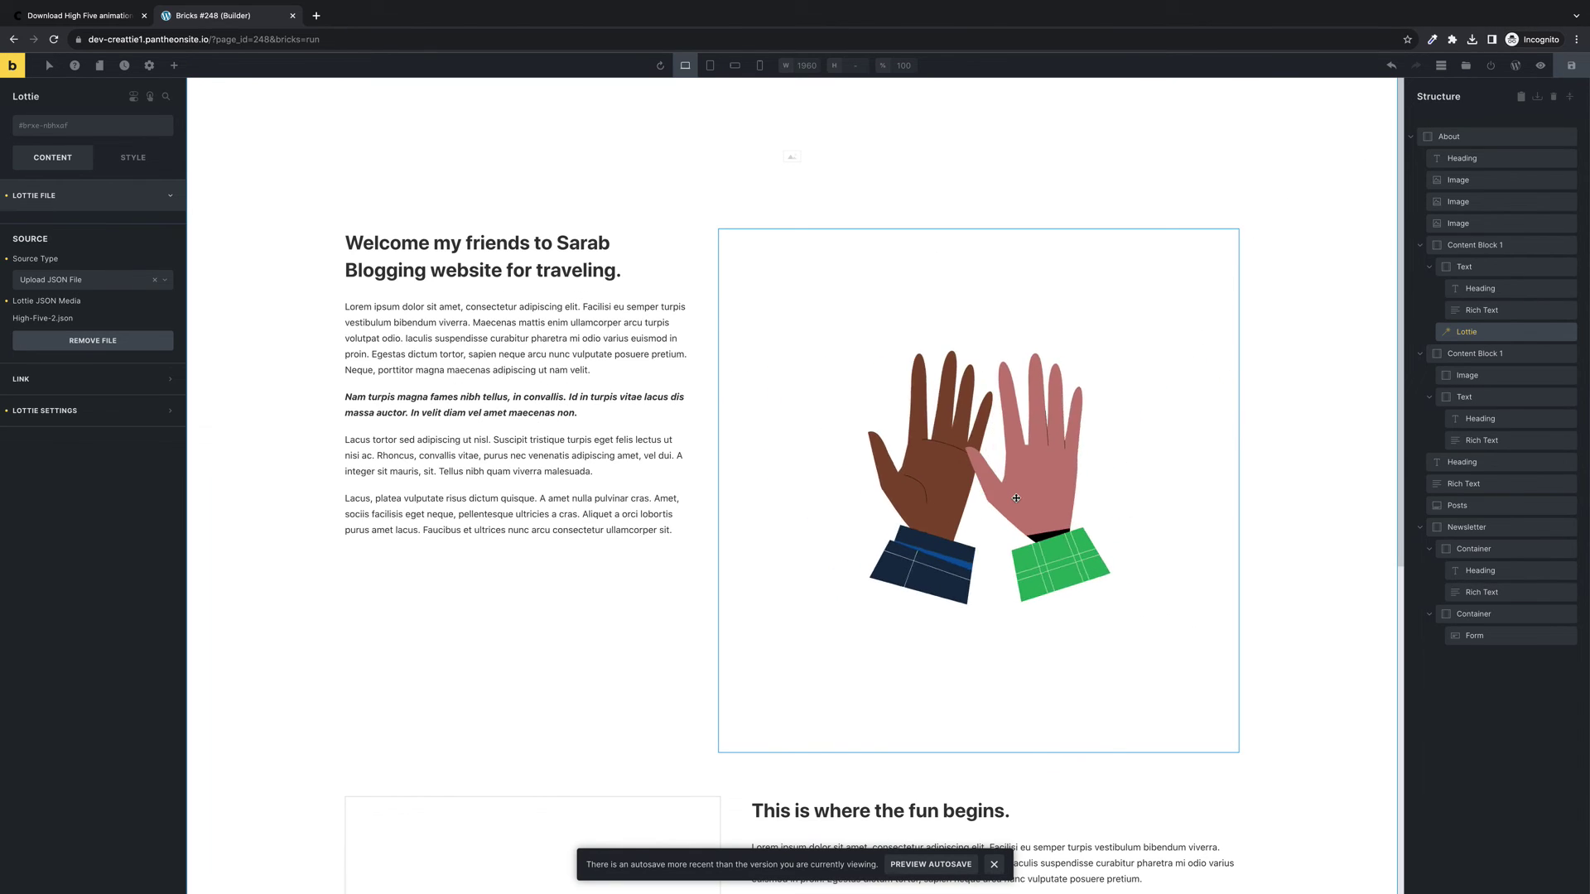
Set the Lottie element's layout width to 400.
click(133, 157)
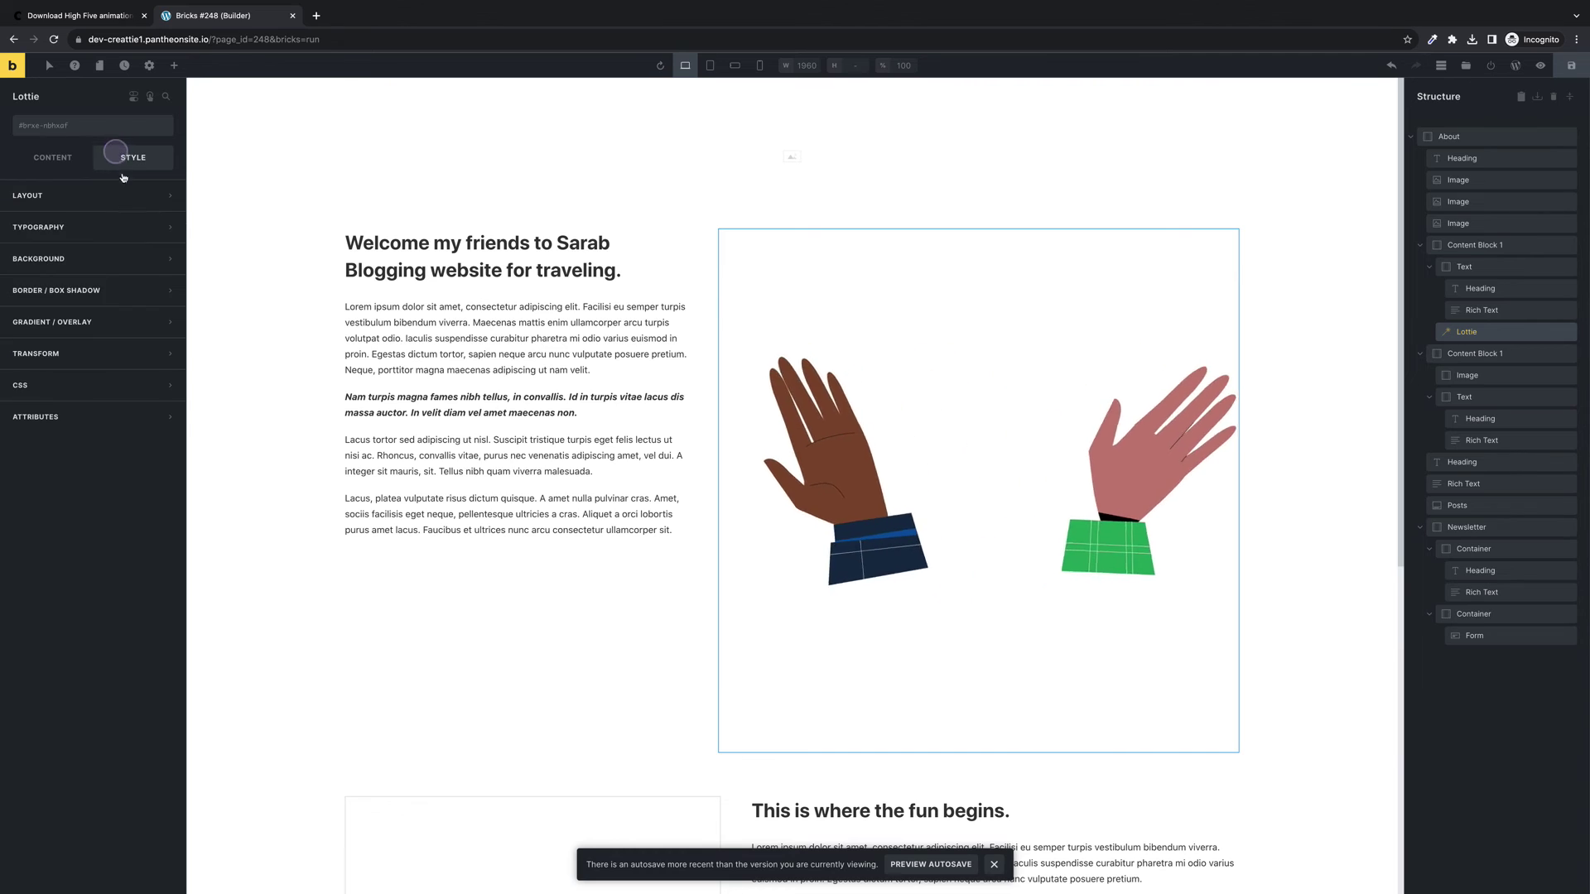
click(114, 196)
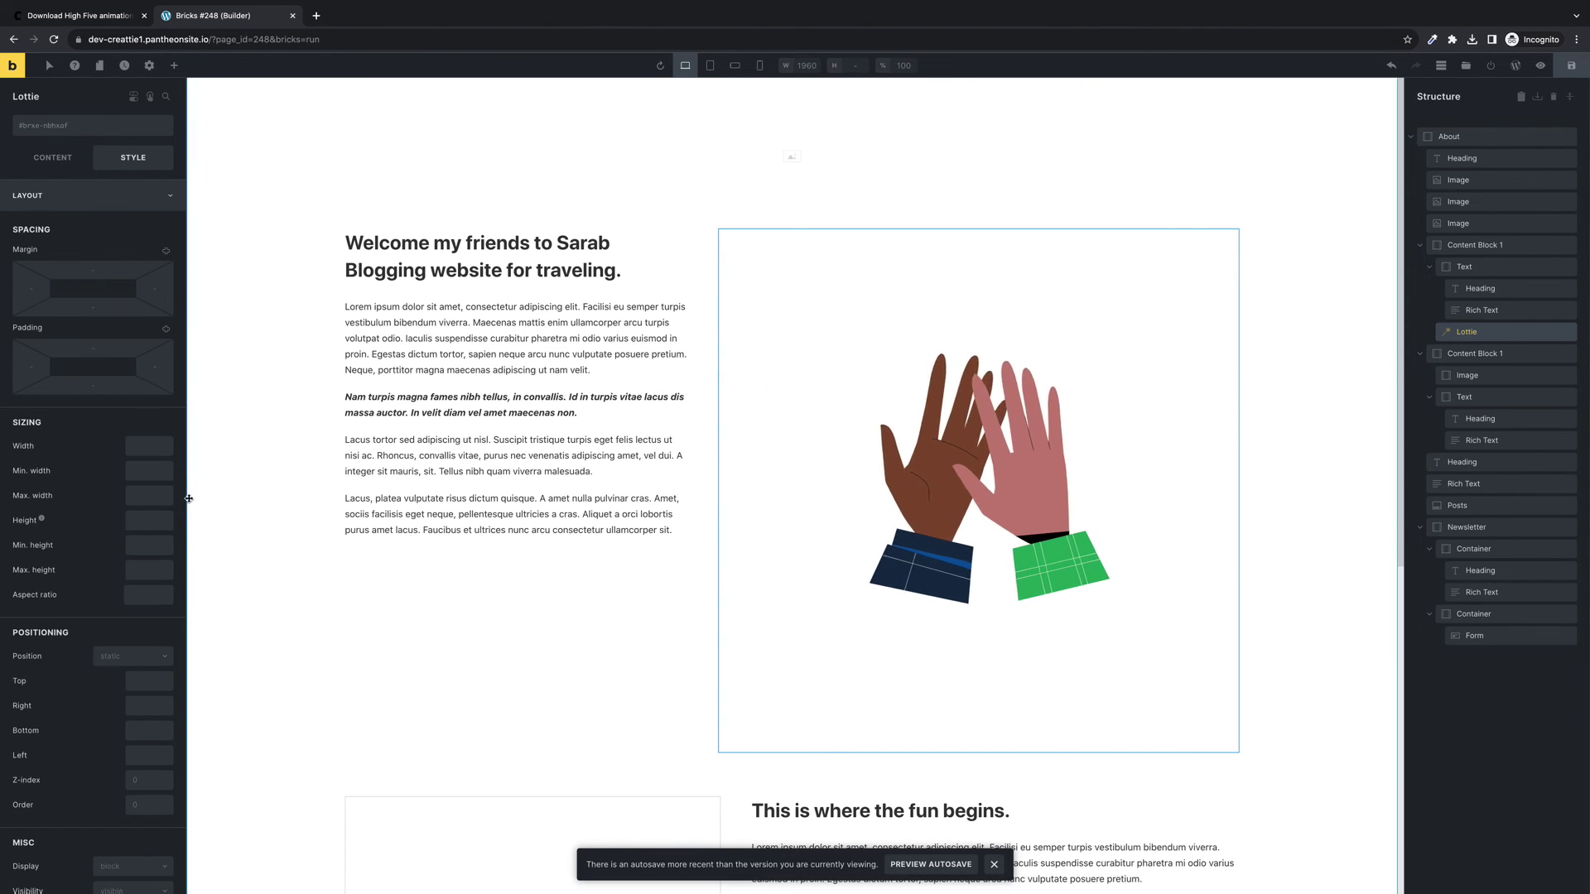
text(400)
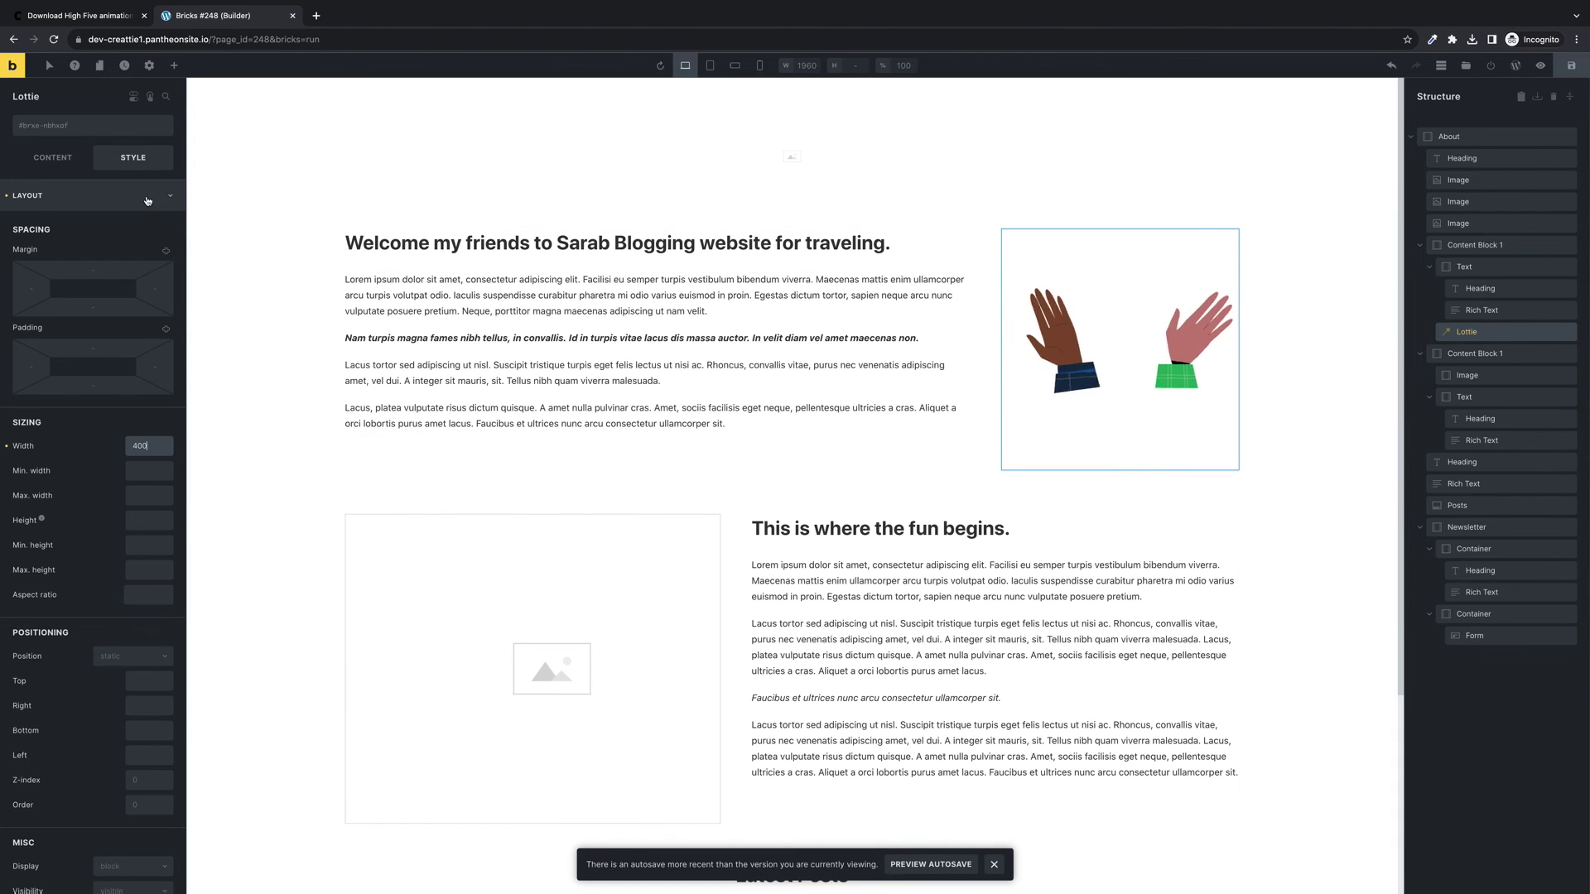
Review the Lottie element's trigger, loop and animation speed settings, and return to the High Five embed options on Creattie.
click(51, 159)
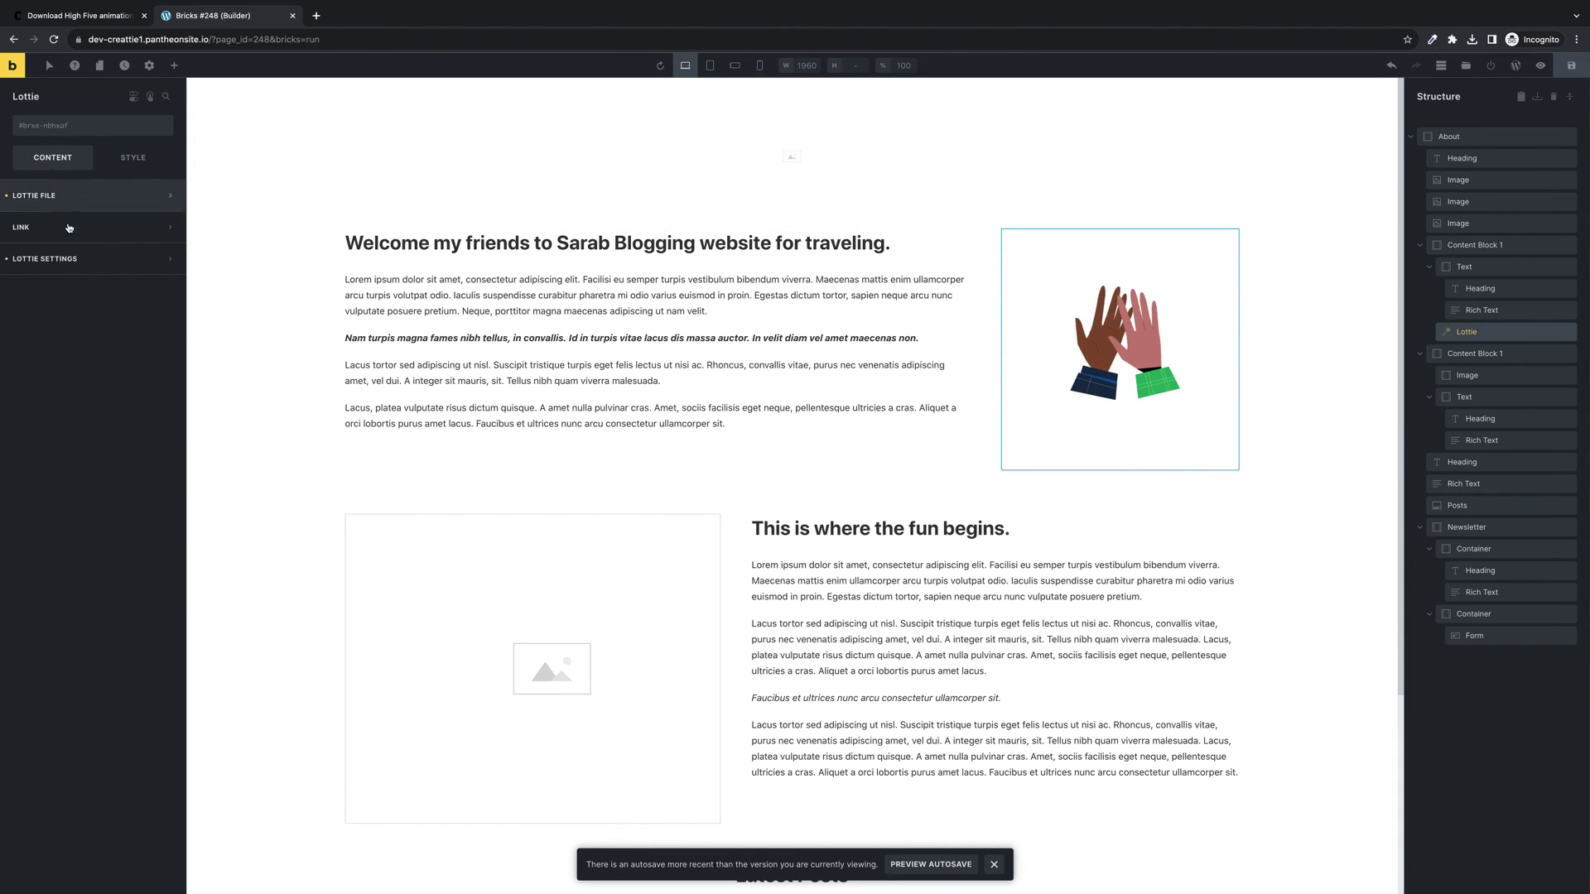
click(147, 259)
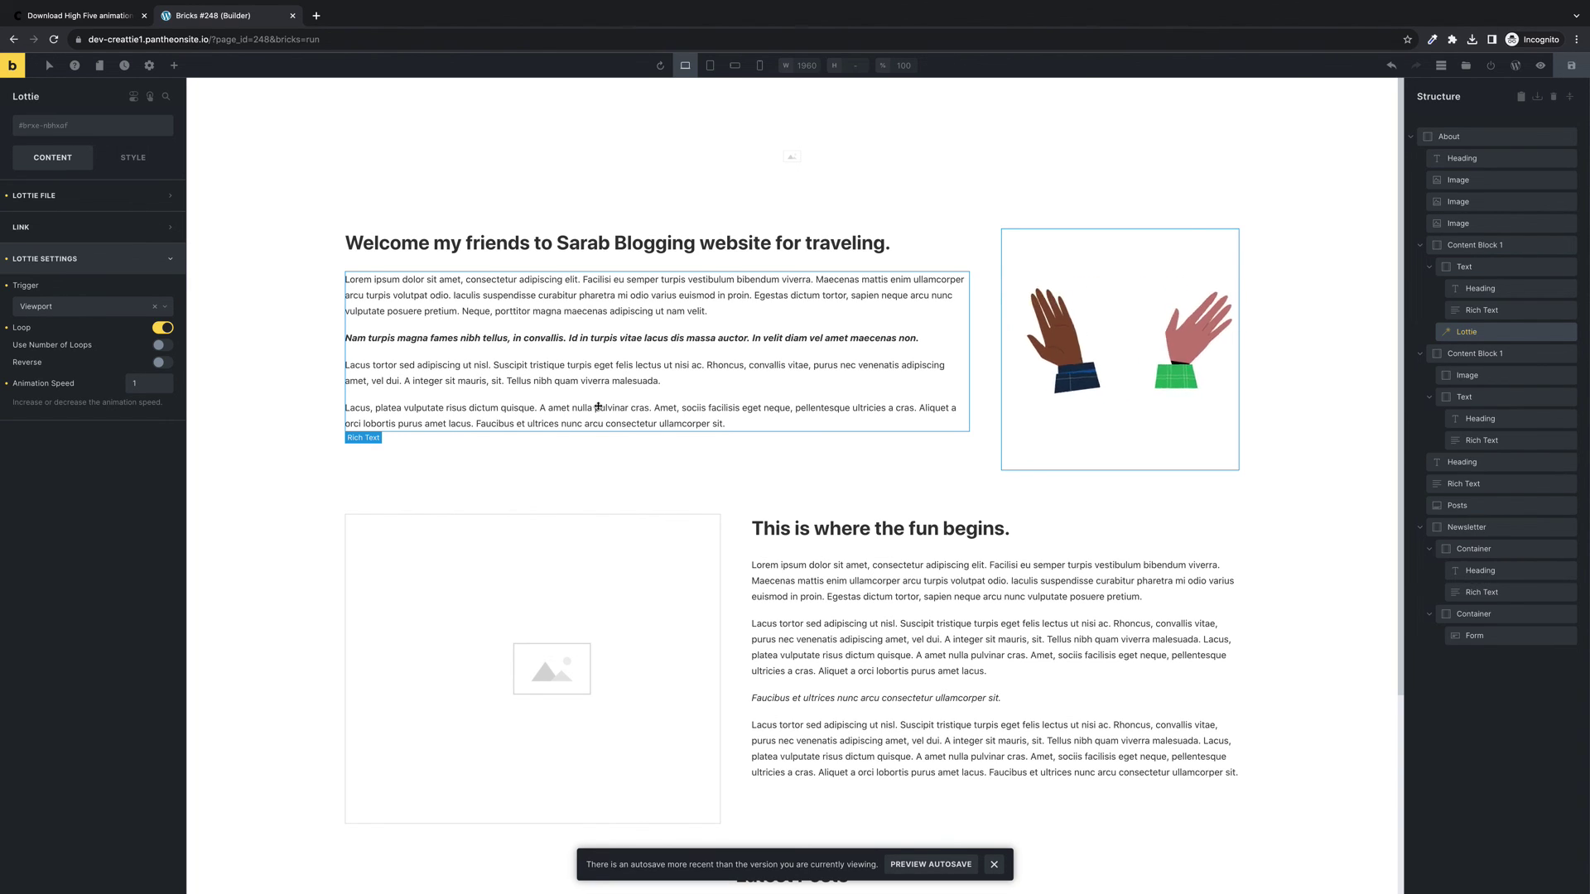
click(103, 11)
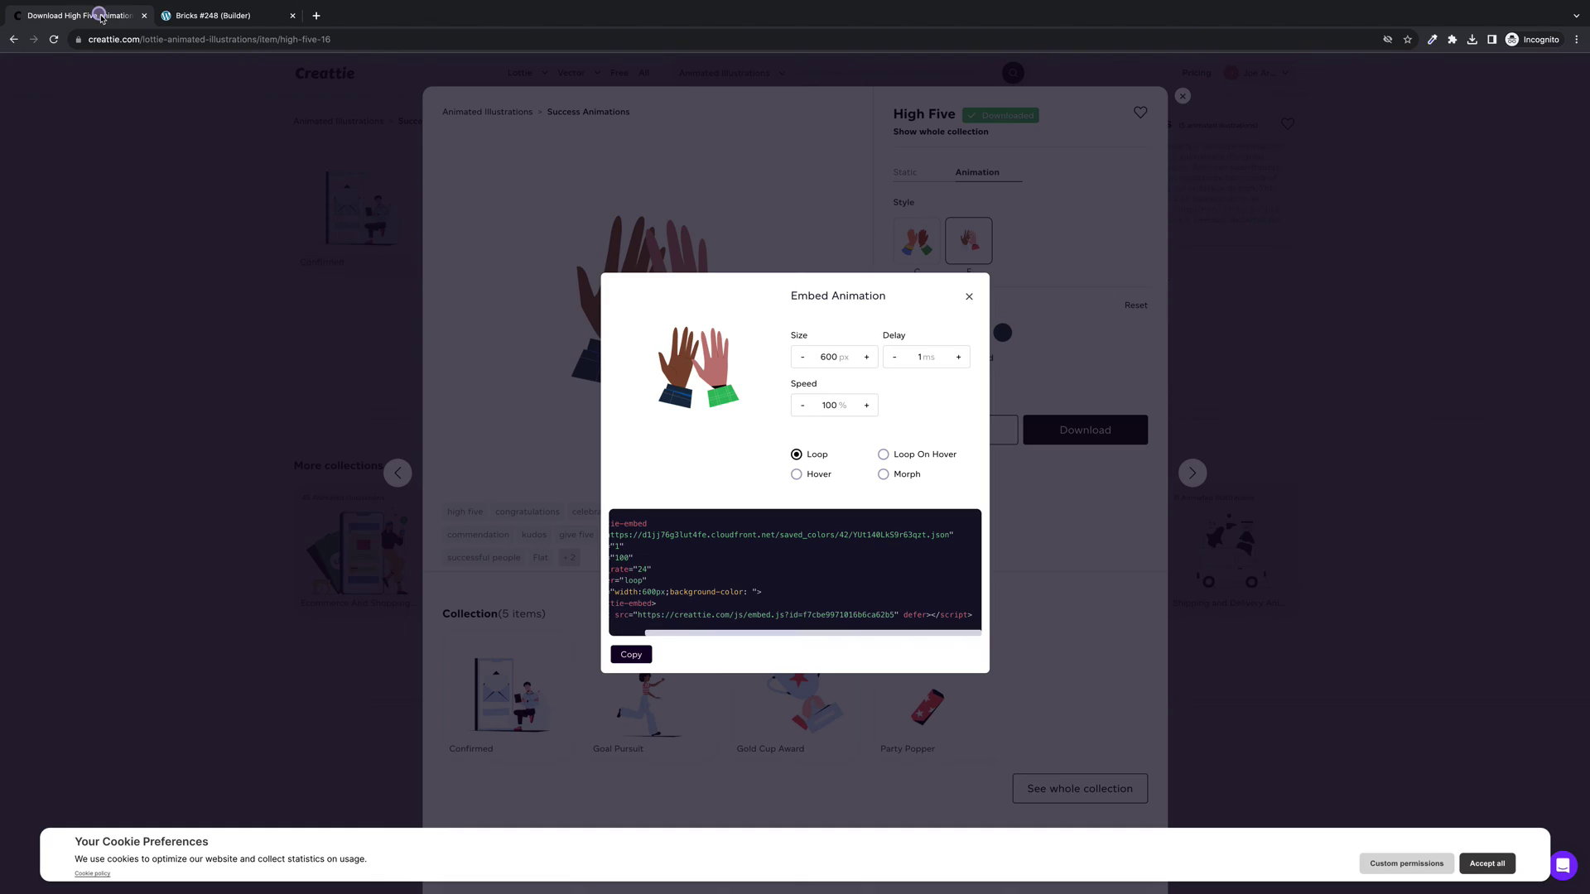